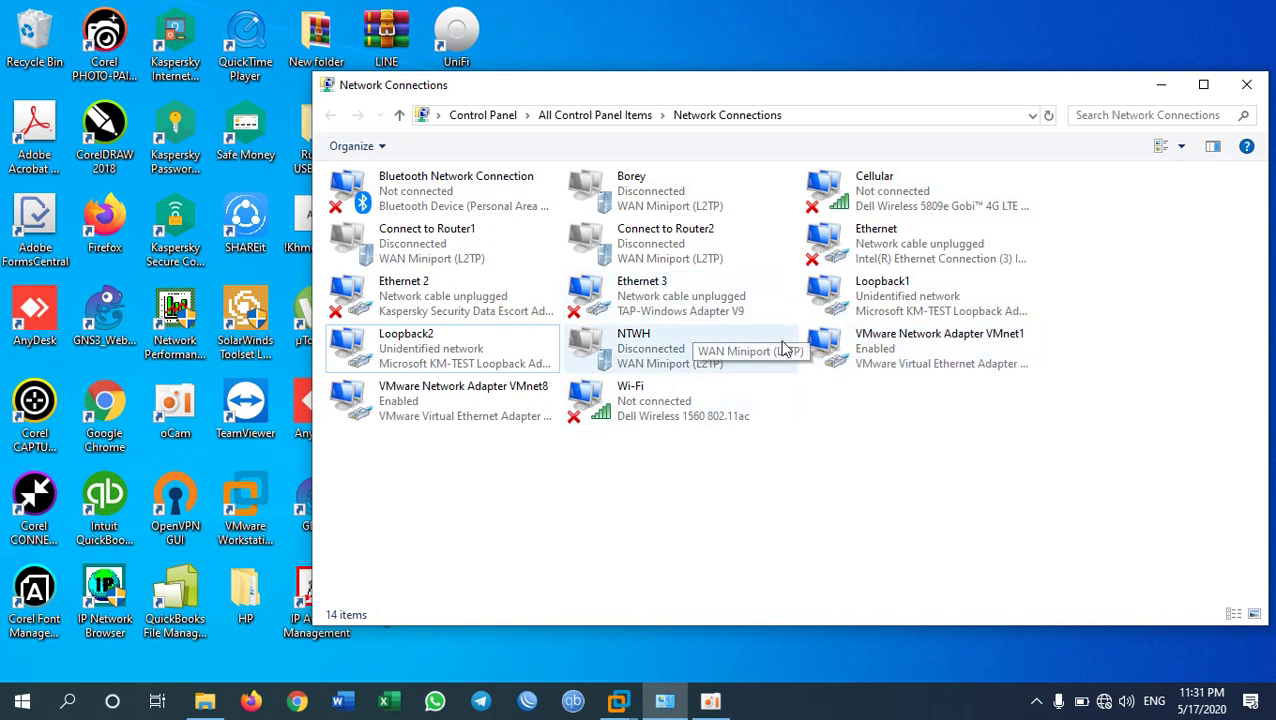
Examine the host's Ethernet and Wi-Fi adapters in the network connections list and compare their connection status.
left_click(872, 256)
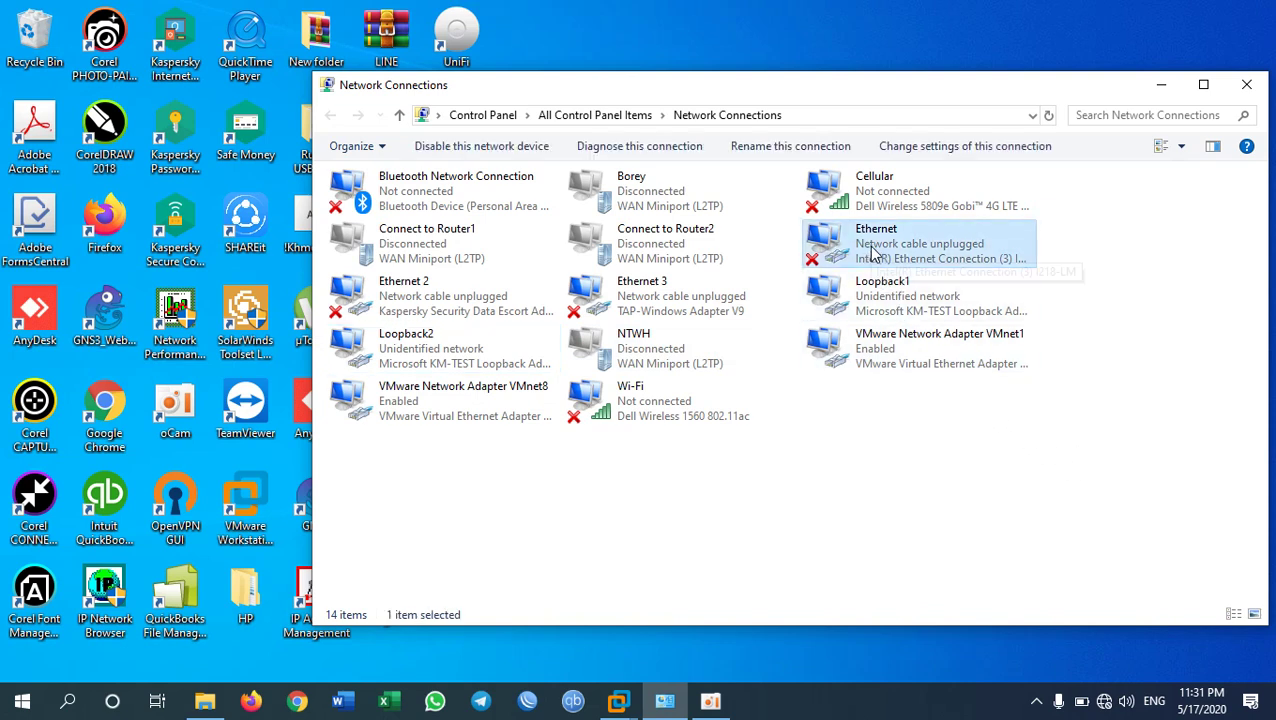
left_click(605, 413)
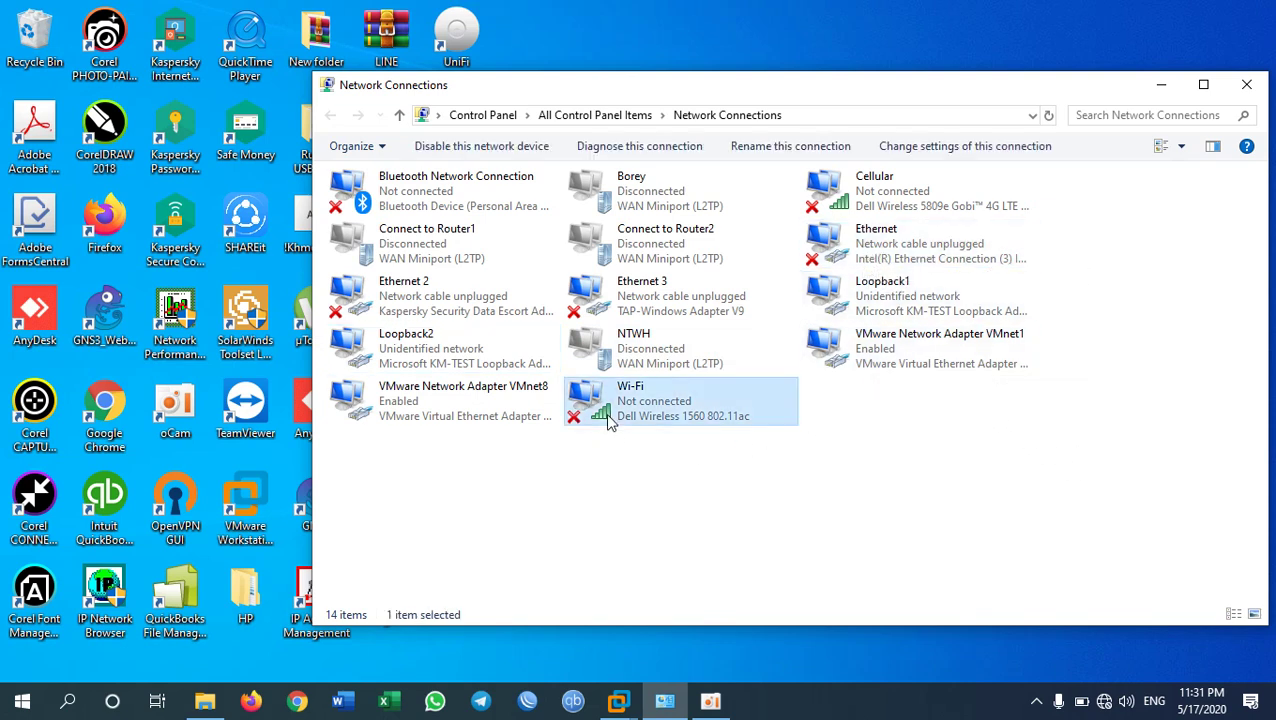
left_click(862, 248)
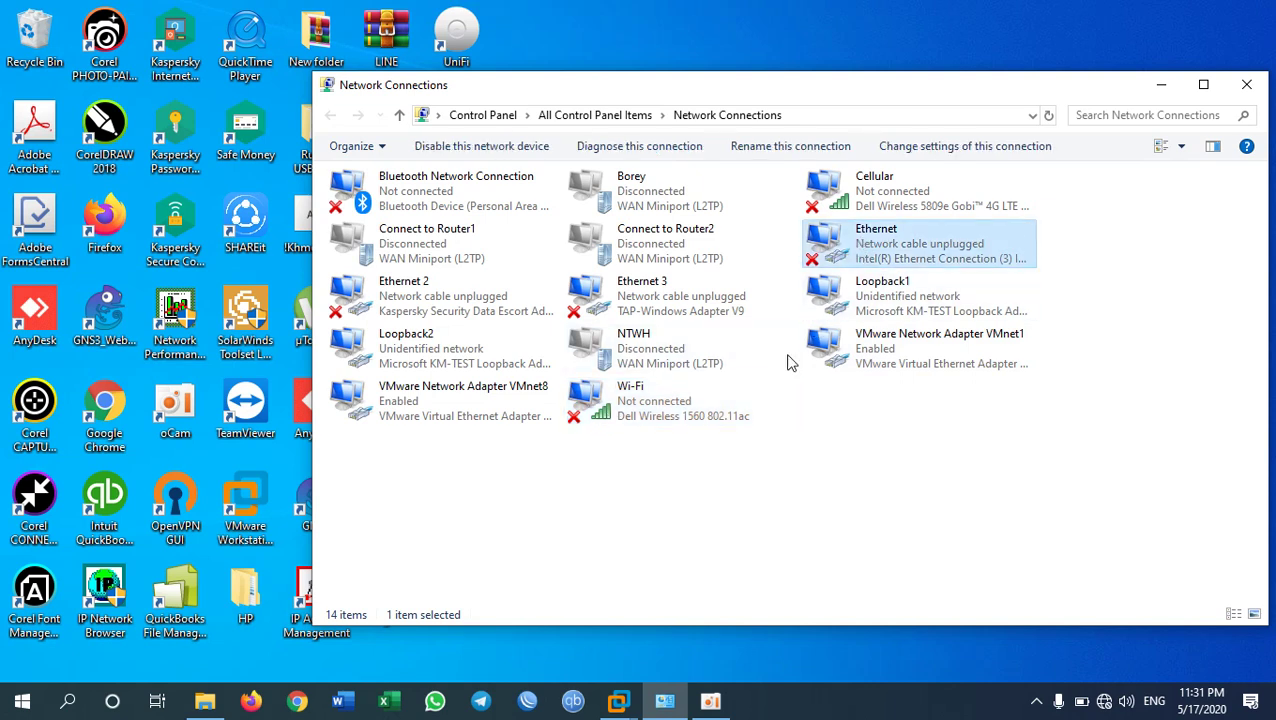
left_click(636, 405)
left_click(832, 250)
left_click(590, 402)
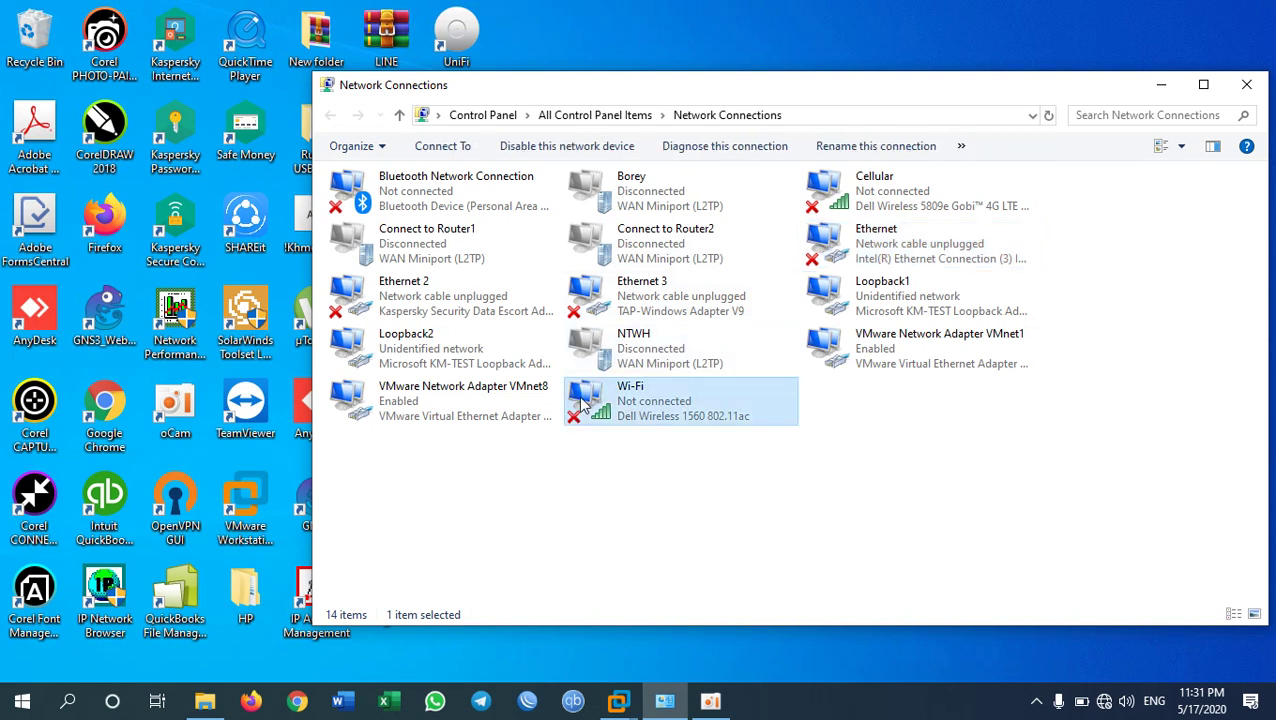
left_click(868, 251)
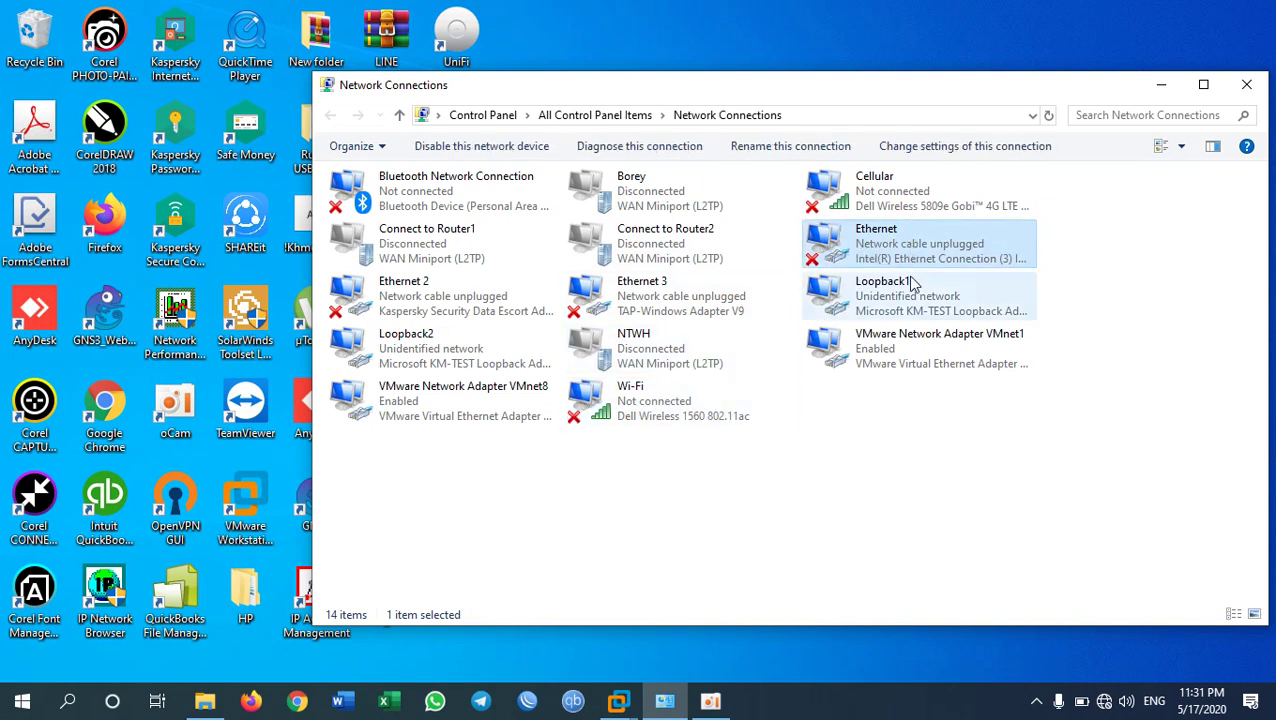
left_click(652, 412)
left_click(843, 249)
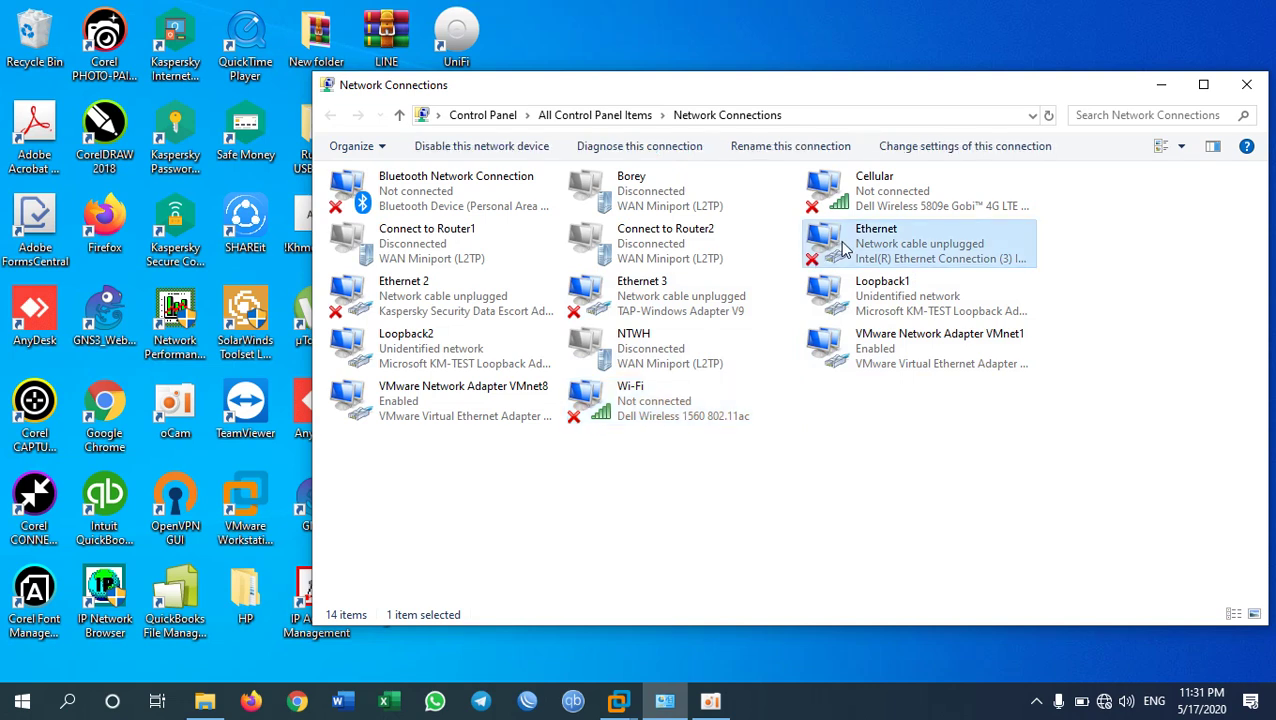
left_click(630, 398)
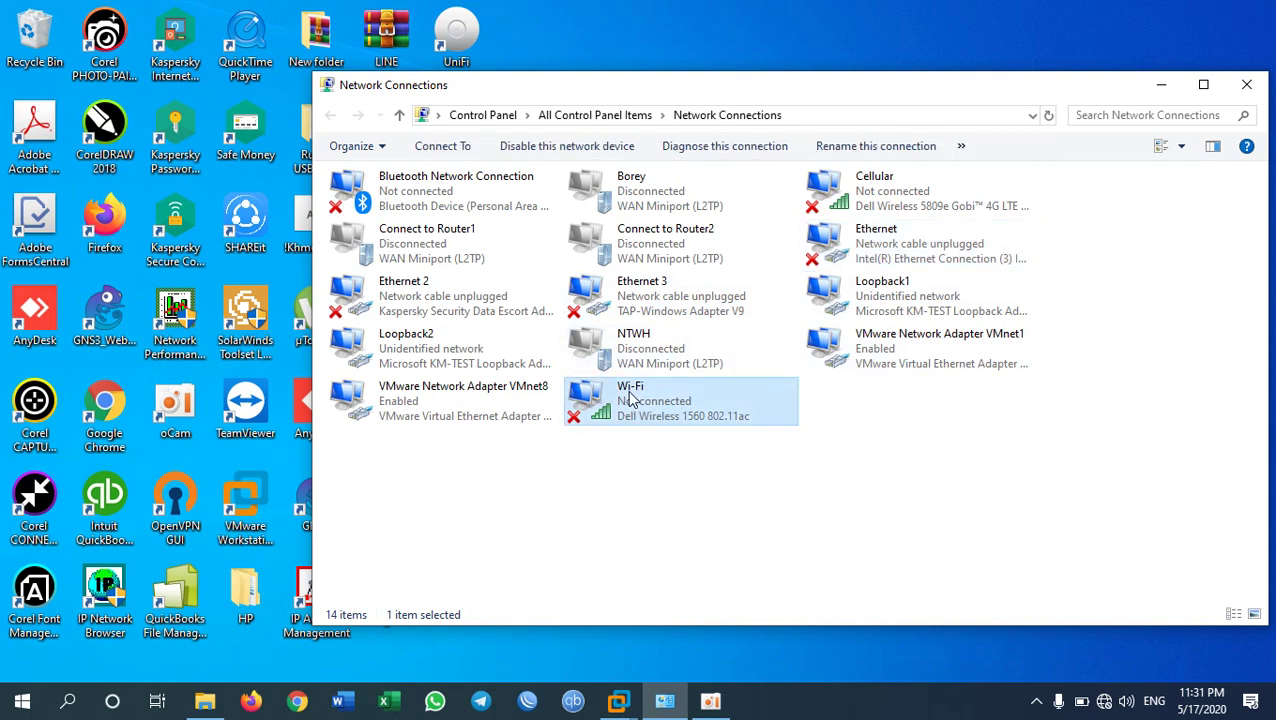
left_click(868, 432)
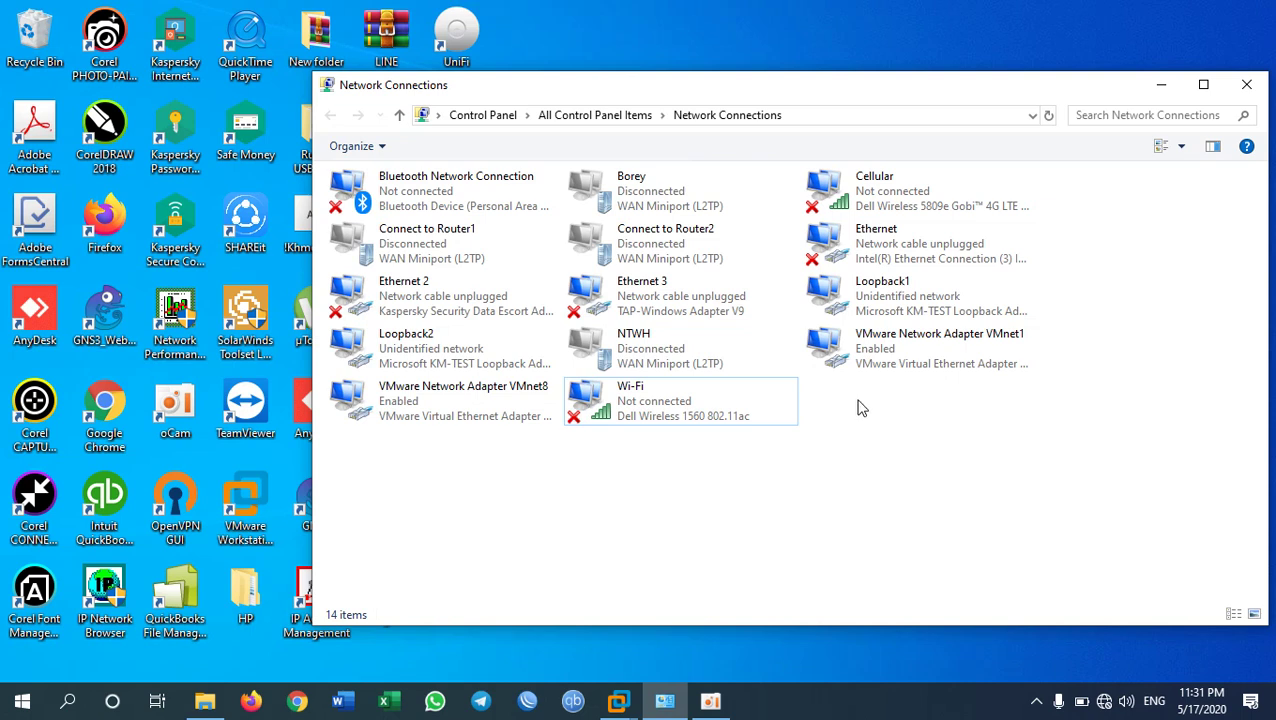
left_click(868, 252)
left_click(633, 415)
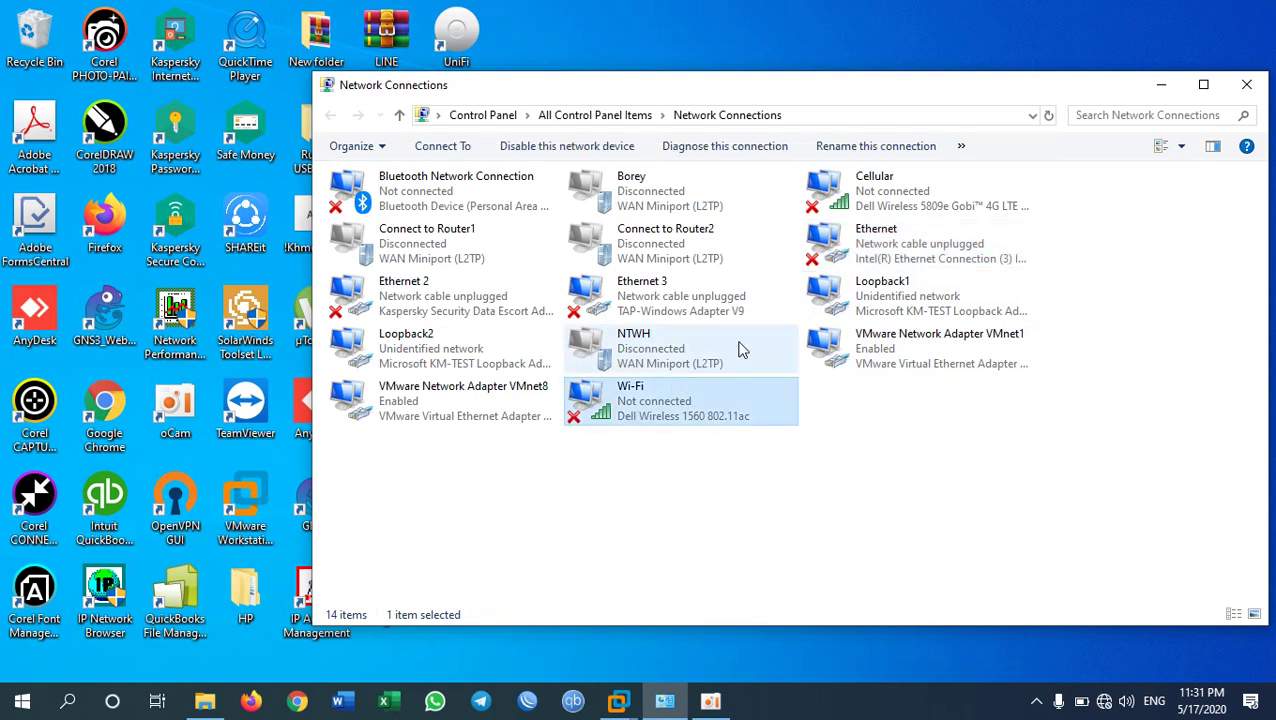
left_click(877, 248)
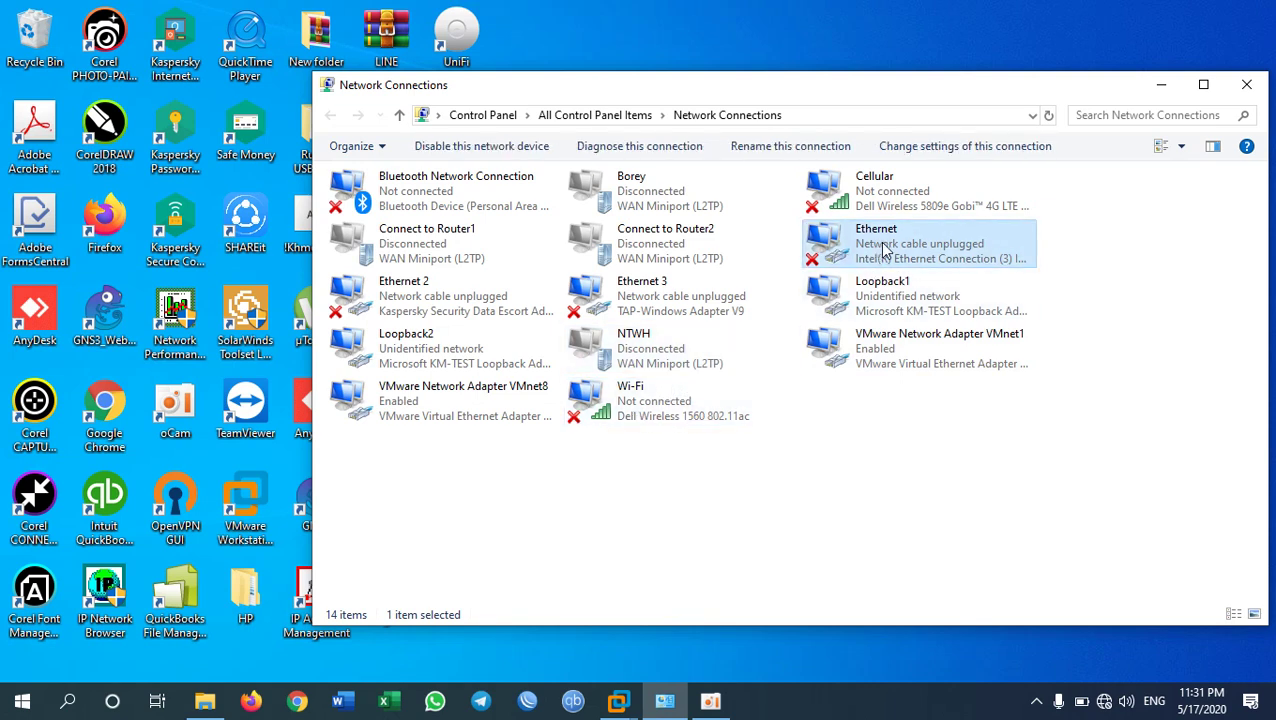
Locate the Loopback2 adapter among the host's connections and check the running Server virtual machine in VMware Workstation.
left_click(455, 365)
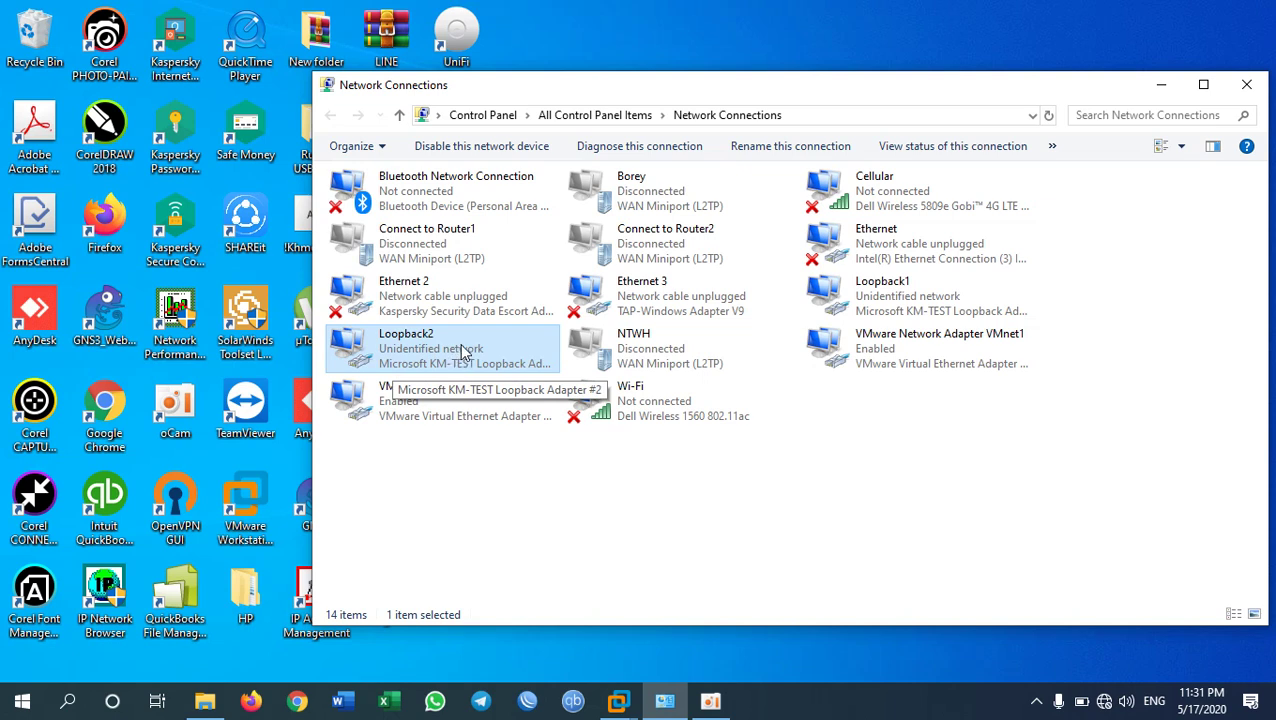
left_click(617, 700)
left_click(666, 545)
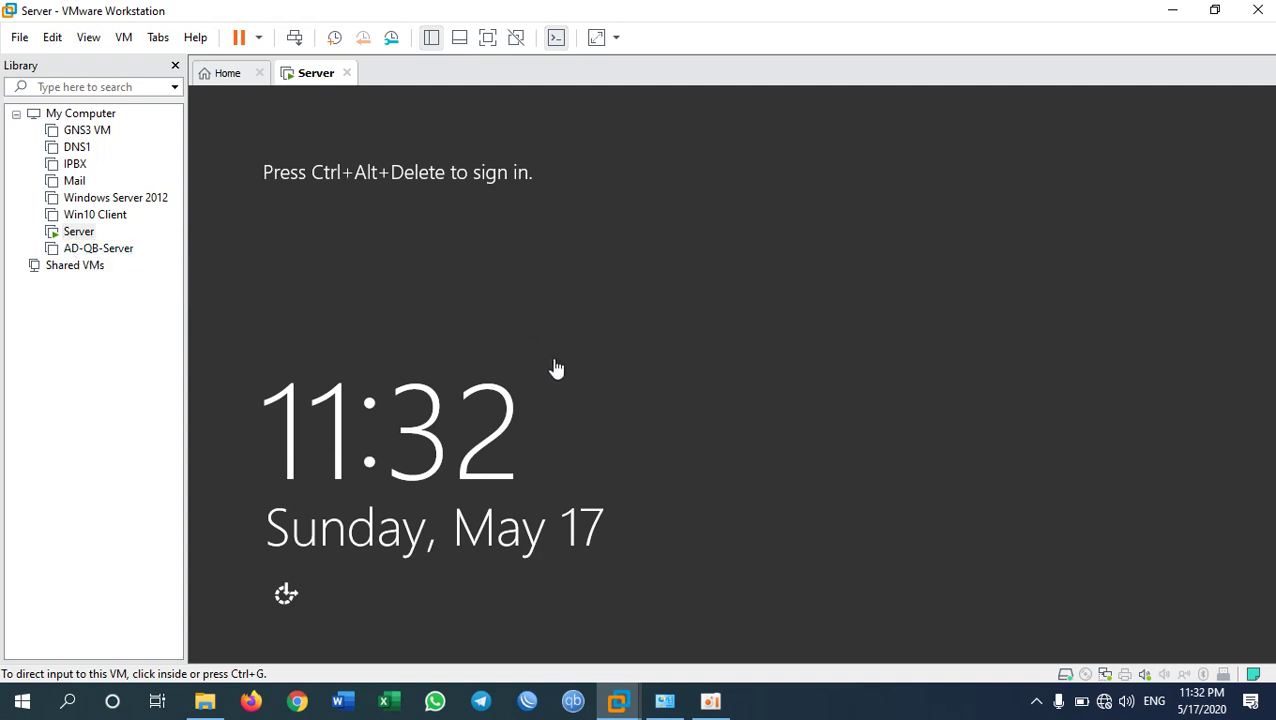
left_click(664, 701)
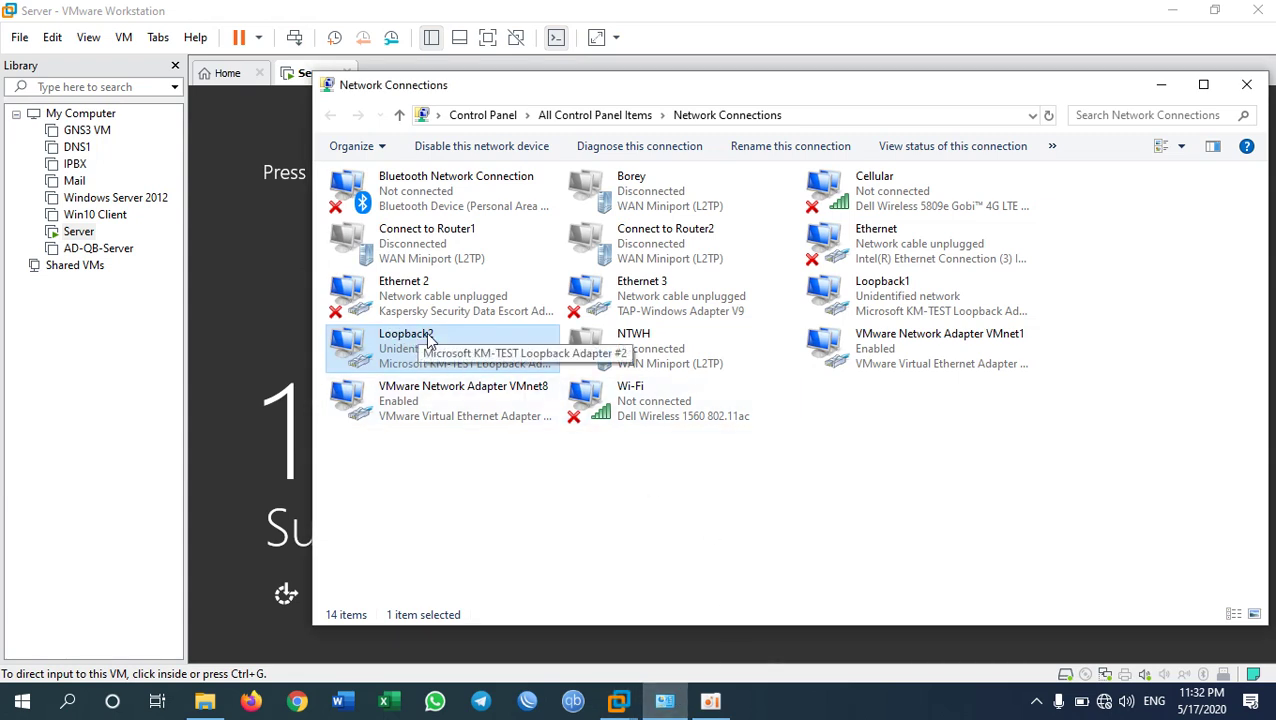
Connect the Server virtual machine's network adapter to the custom virtual network VMnet5 in its settings.
right_click(78, 233)
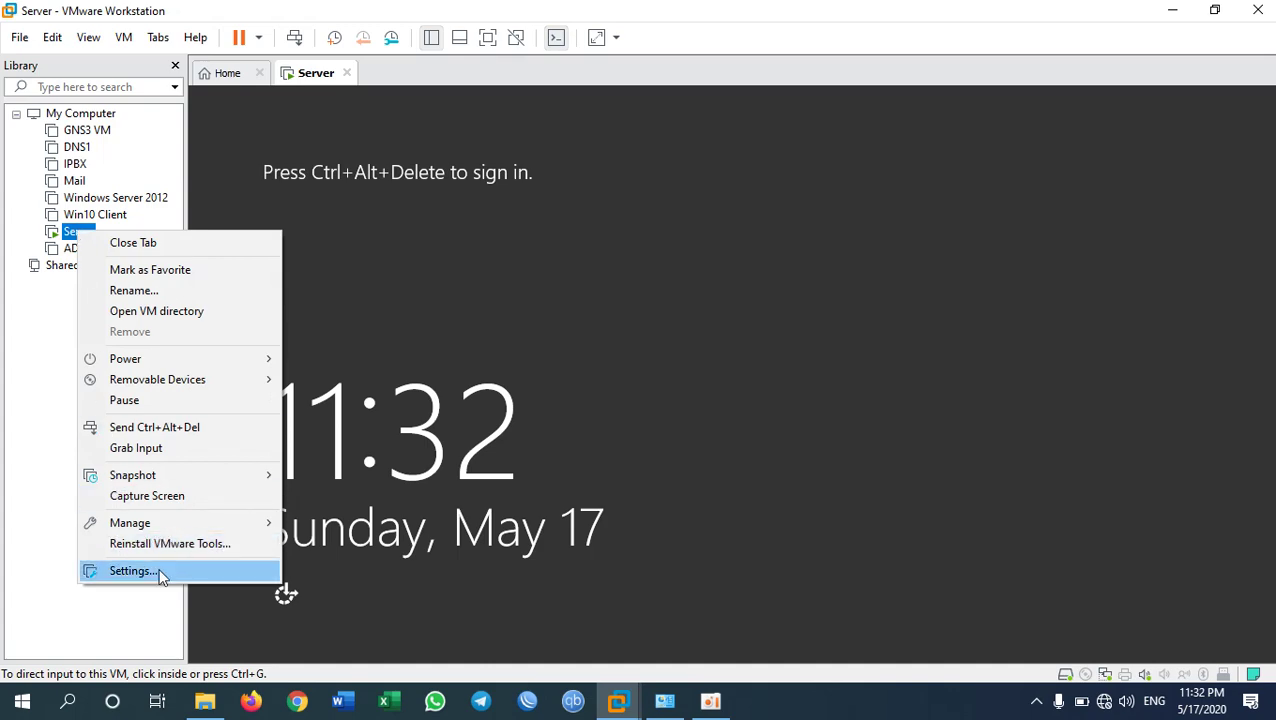
left_click(160, 574)
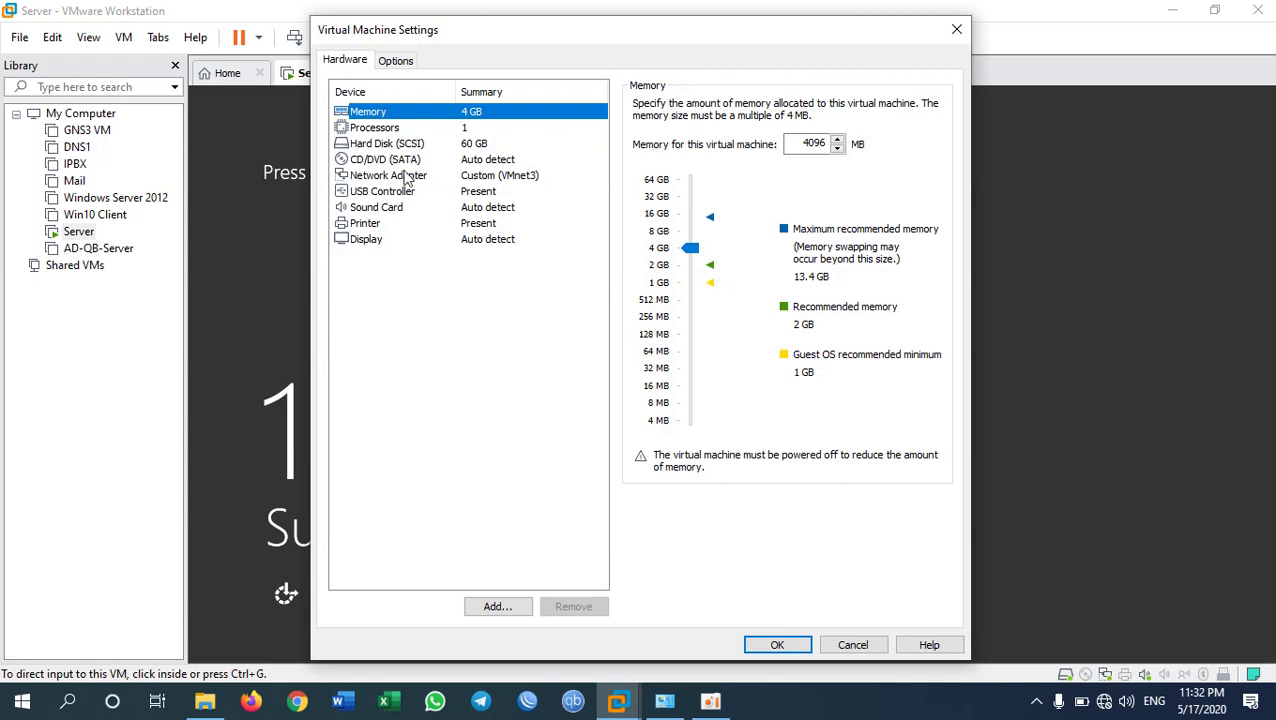
left_click(490, 176)
left_click(673, 281)
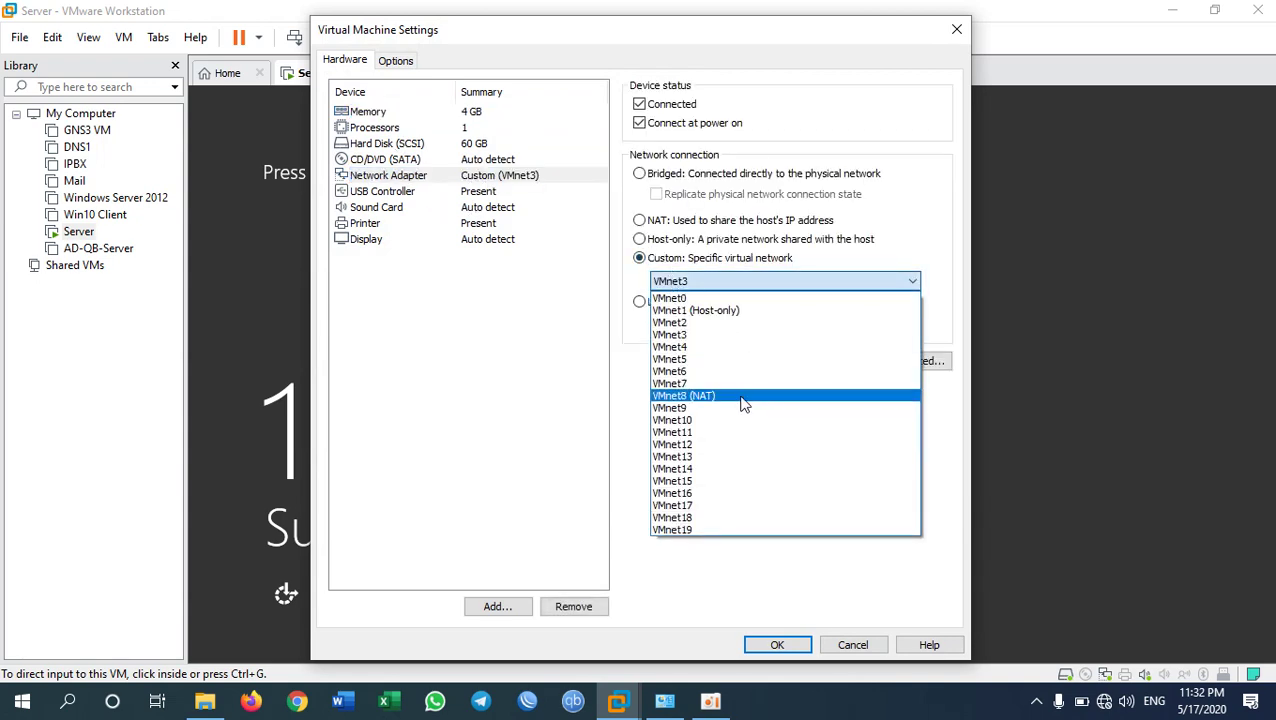
left_click(681, 358)
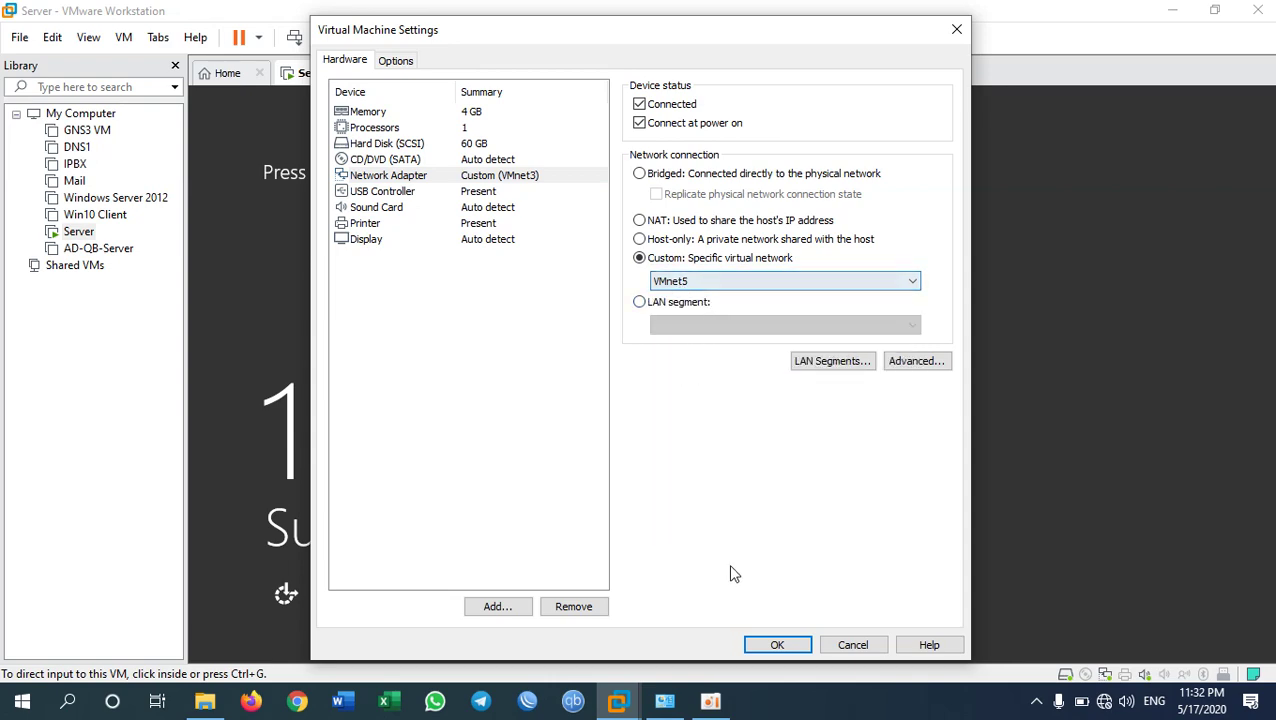
left_click(776, 644)
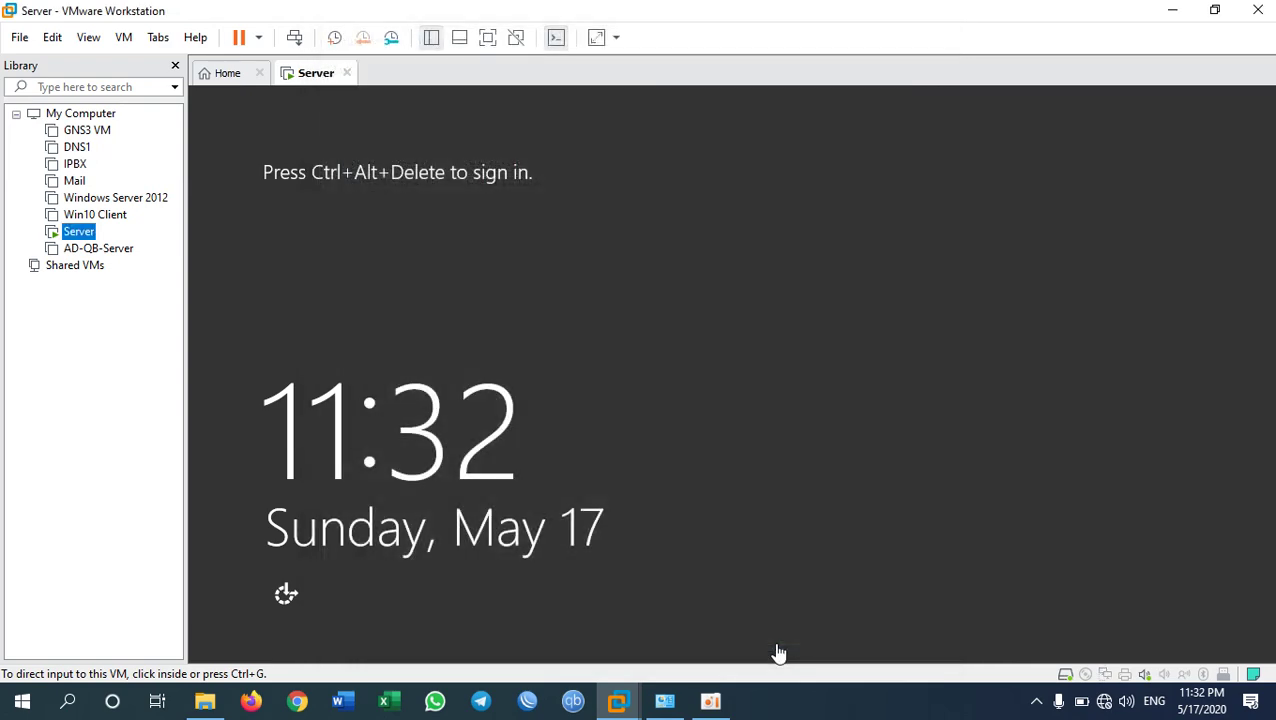
Switch to Network Connections and open the connection details of the Loopback2 adapter from its status.
left_click(672, 702)
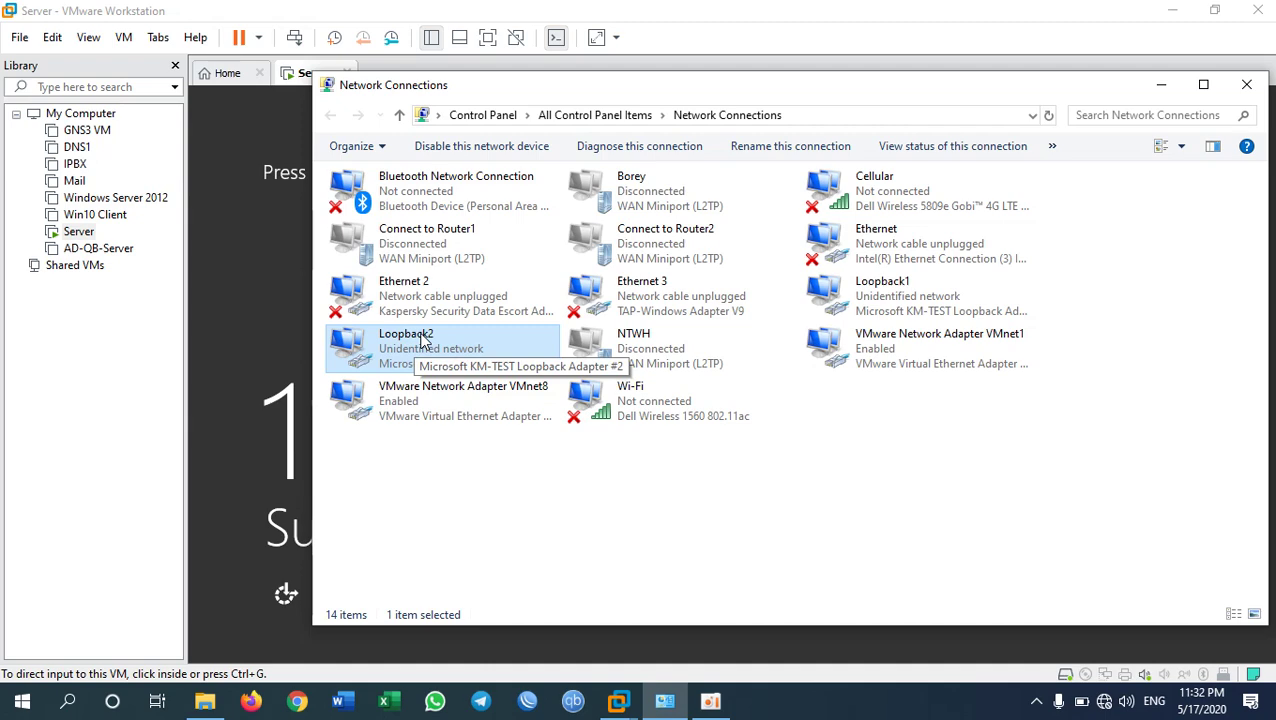
left_click(396, 60)
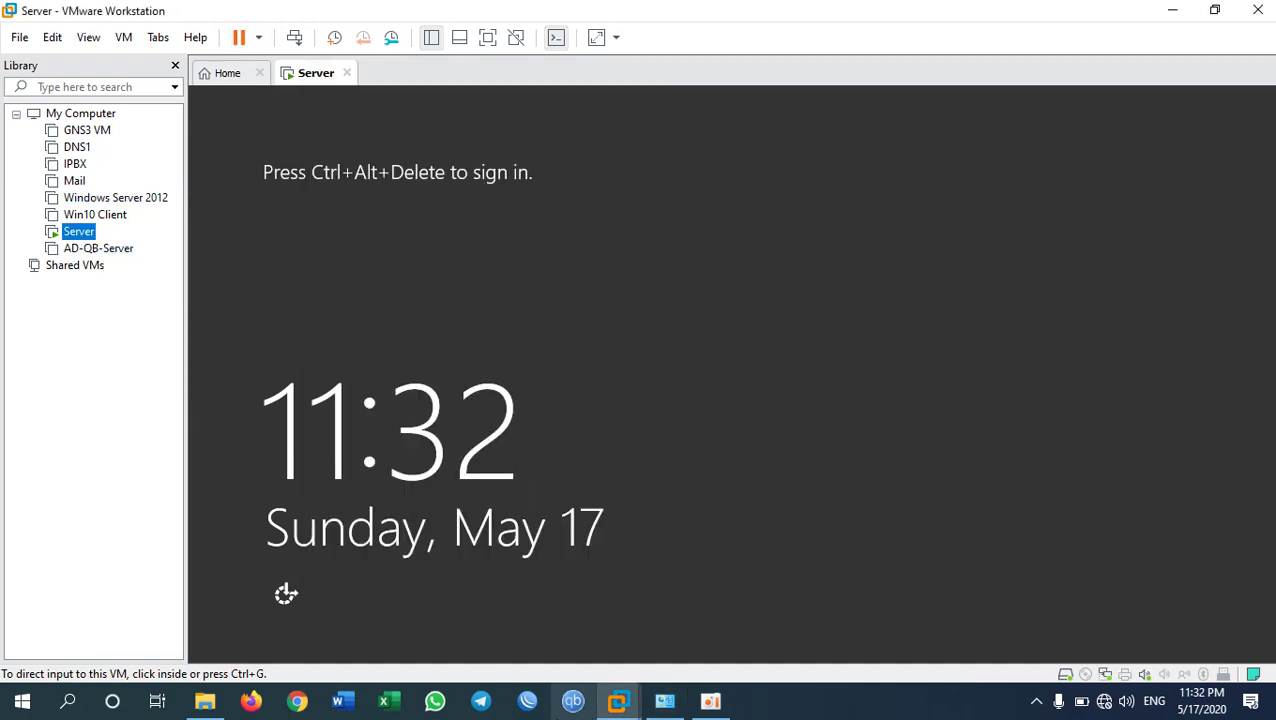
left_click(664, 701)
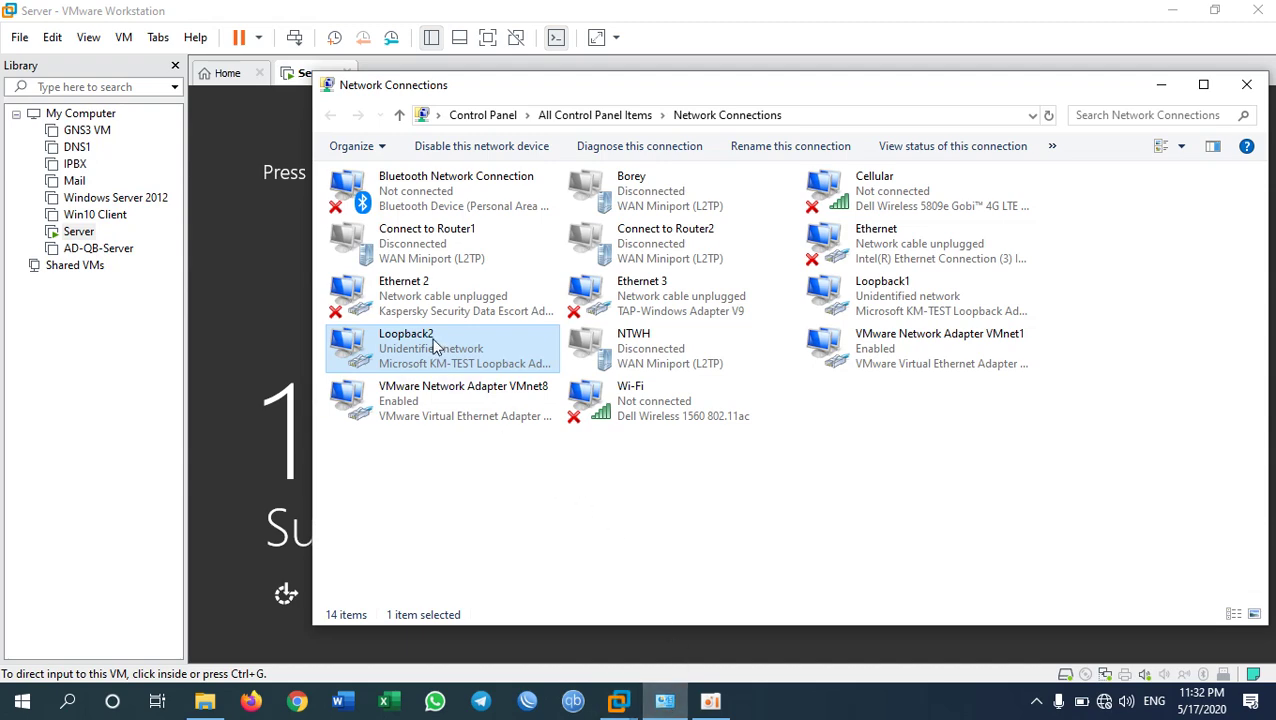
right_click(432, 346)
left_click(466, 372)
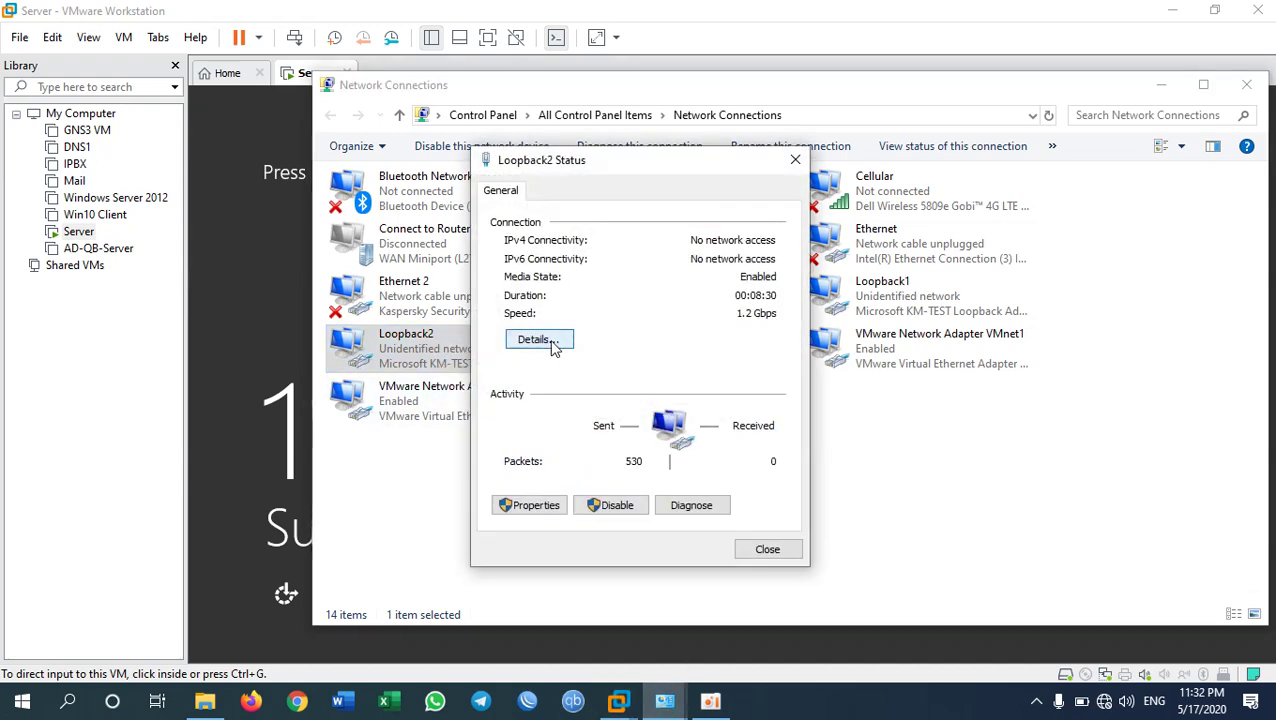
left_click(538, 339)
Examine the Loopback2 adapter's autoconfiguration IPv4 address and subnet mask, and close its details and status windows.
left_click(665, 328)
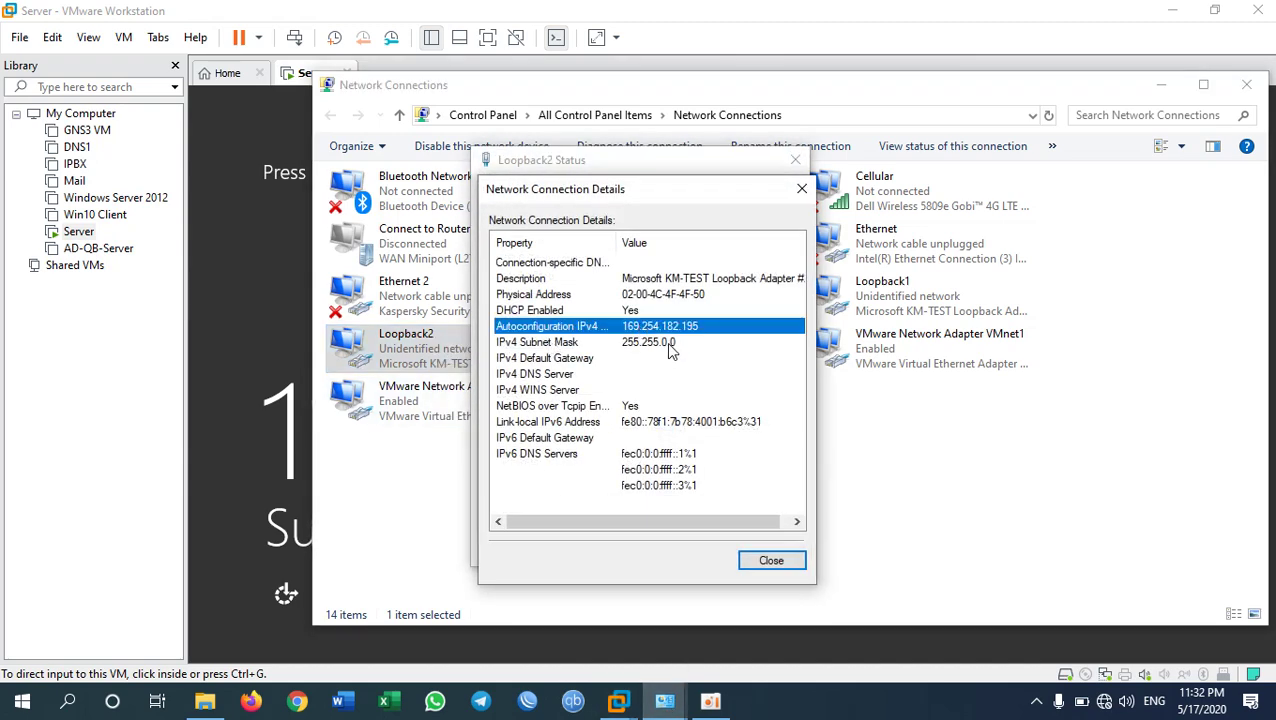
left_click(670, 345)
left_click(593, 330)
left_click(665, 345)
left_click(645, 329)
left_click(651, 343)
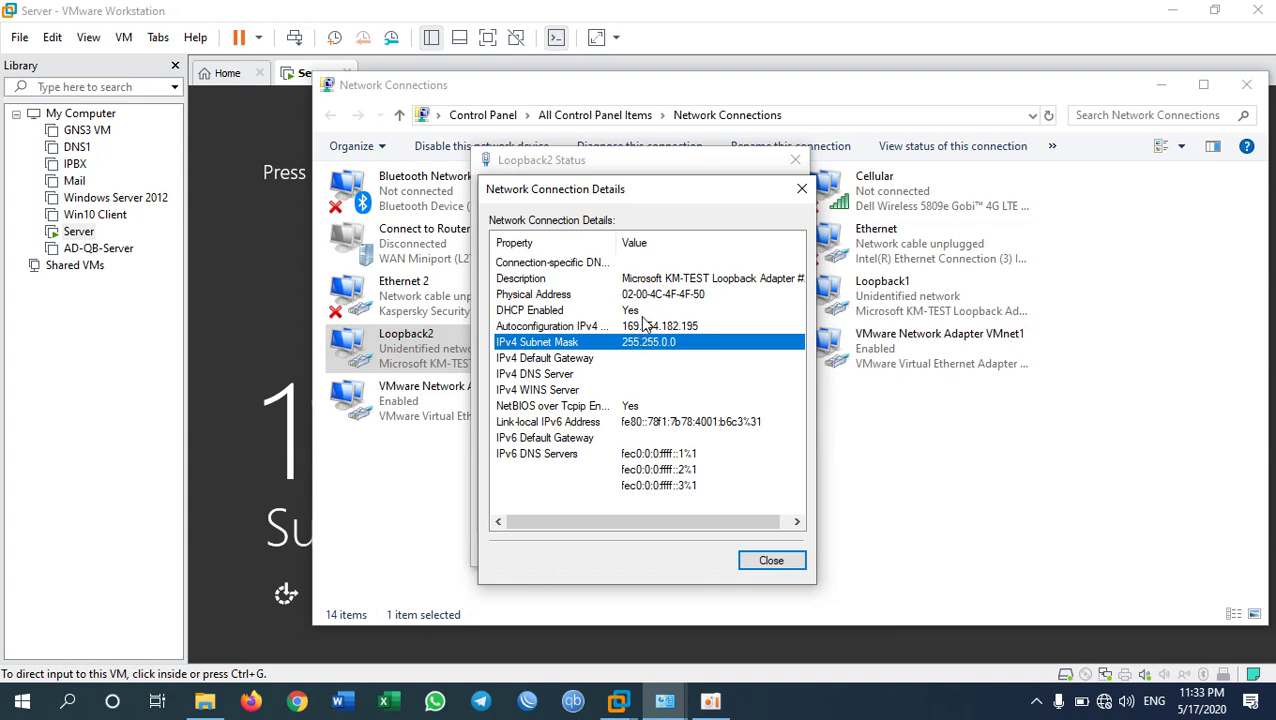
left_click(651, 327)
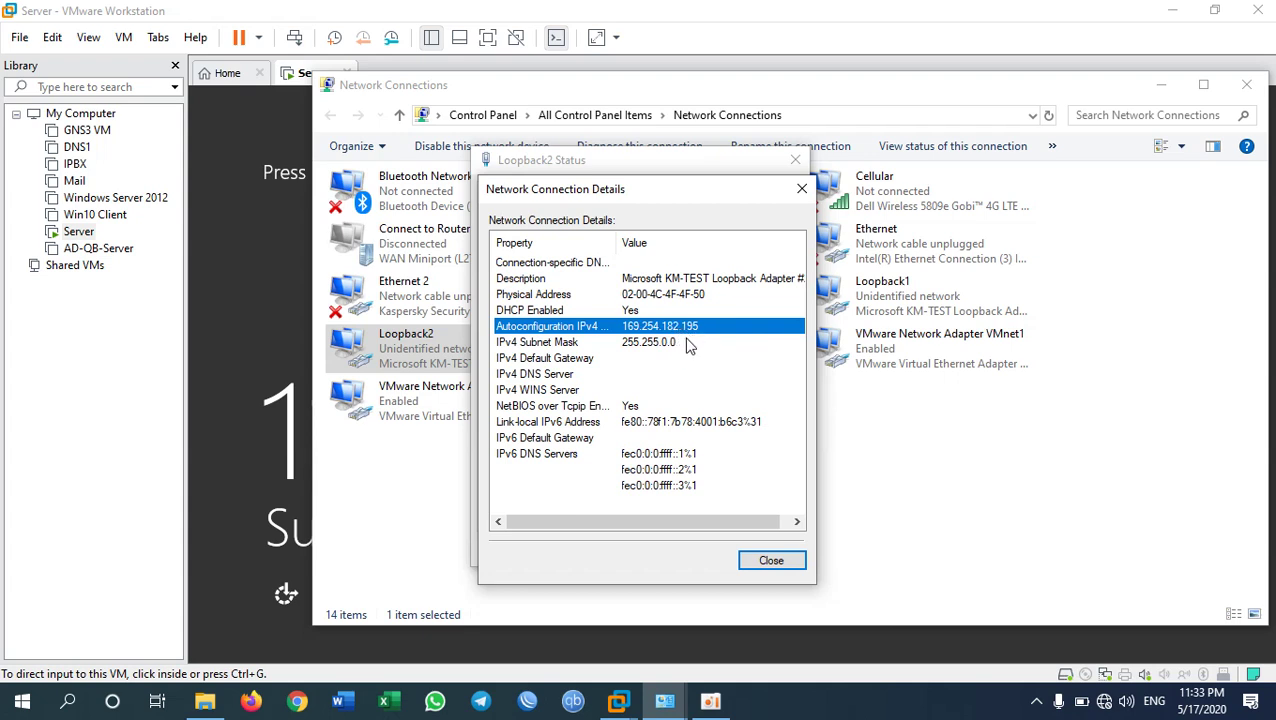
left_click(660, 346)
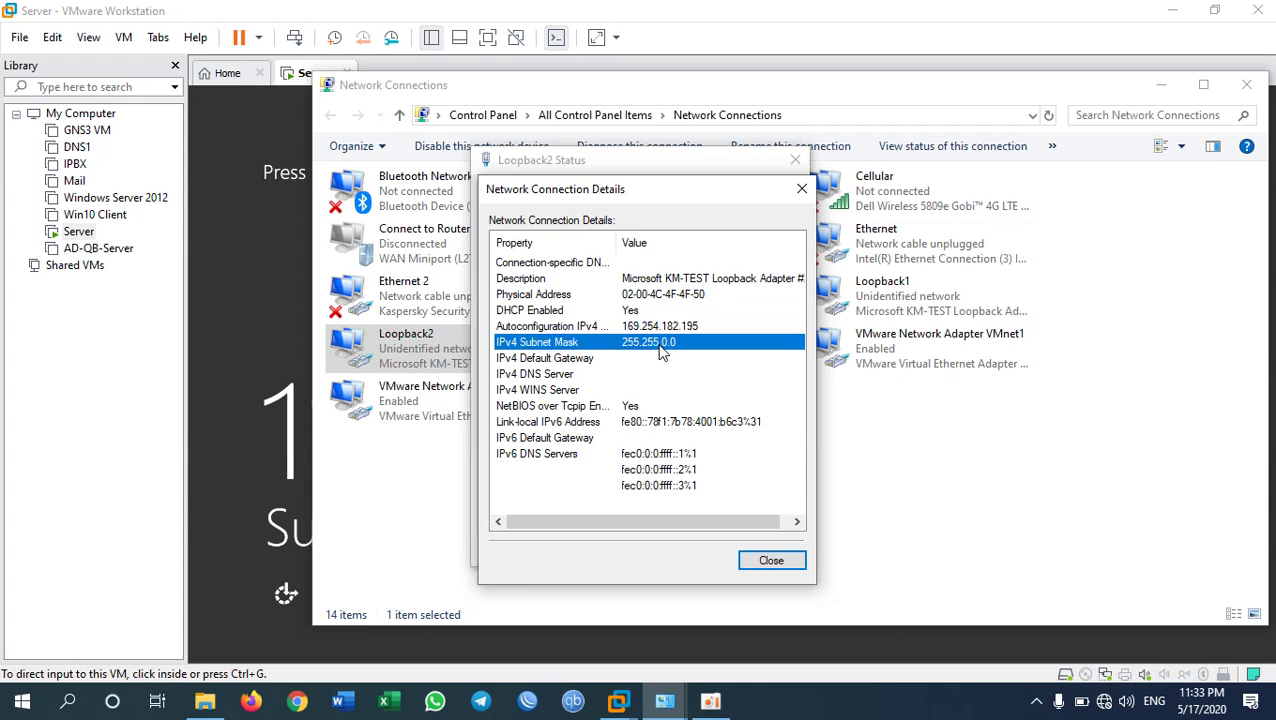
left_click(664, 328)
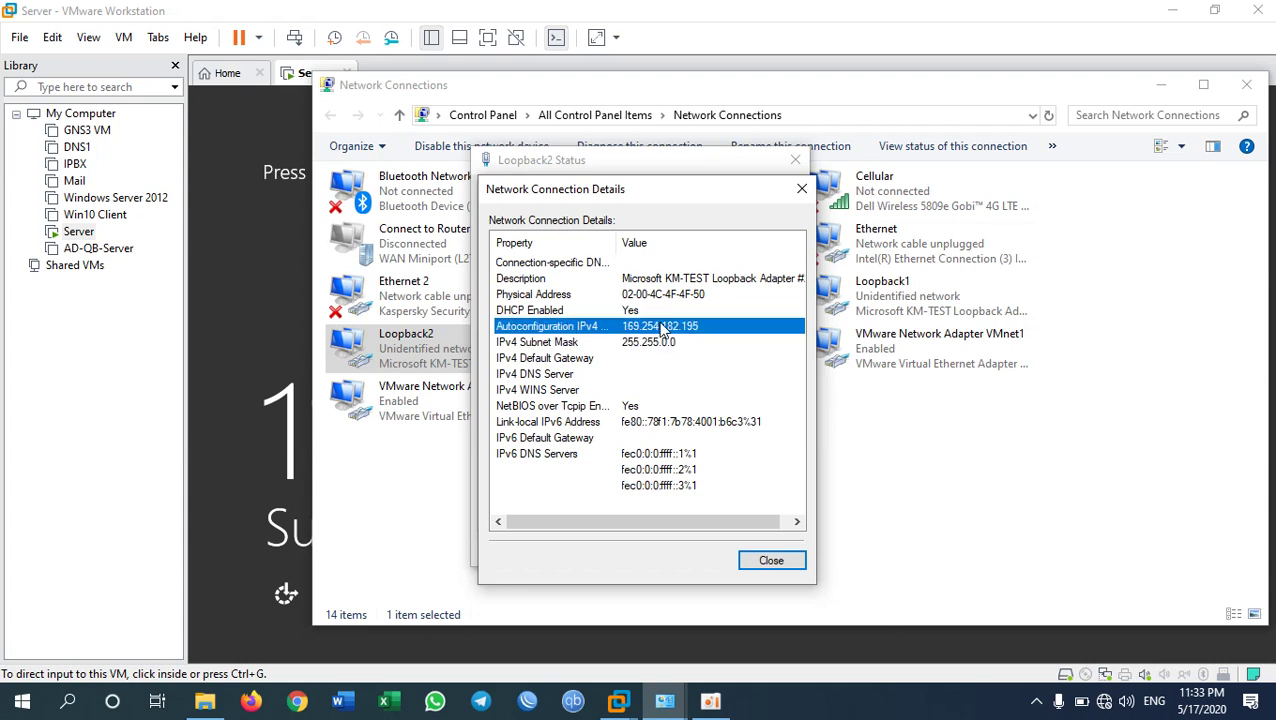
left_click(652, 341)
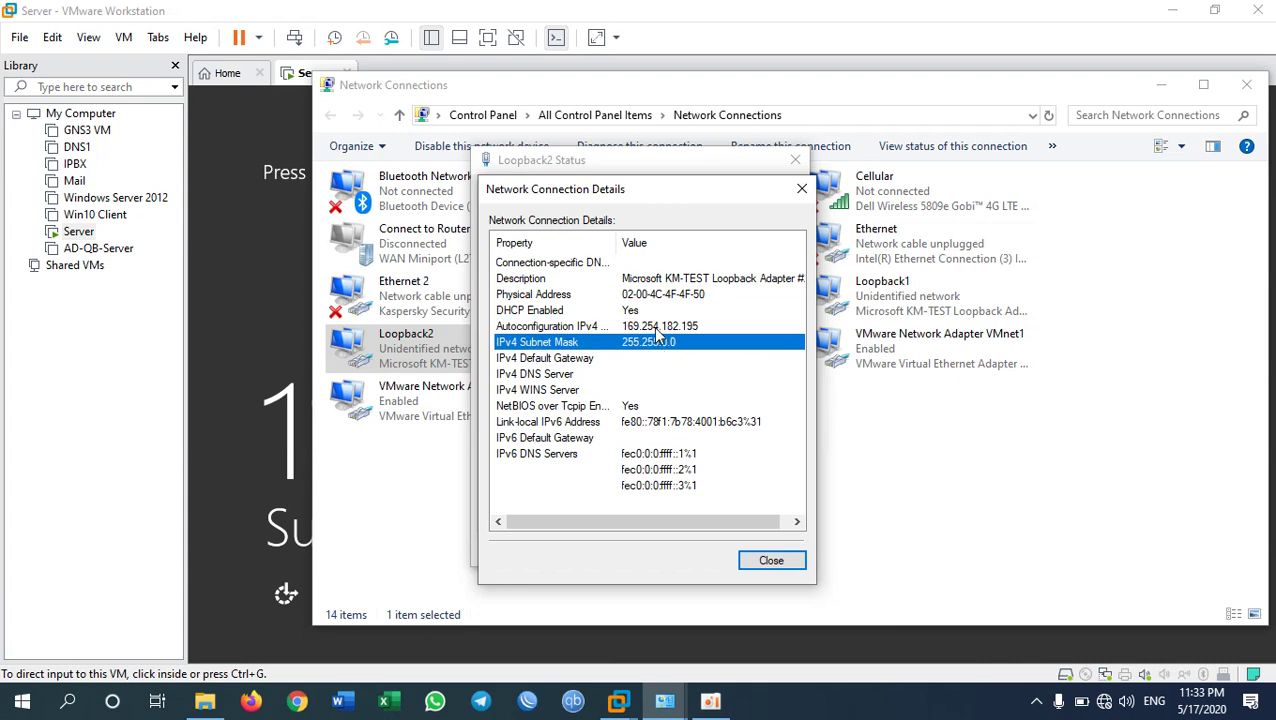
left_click(656, 328)
left_click(656, 342)
left_click(660, 330)
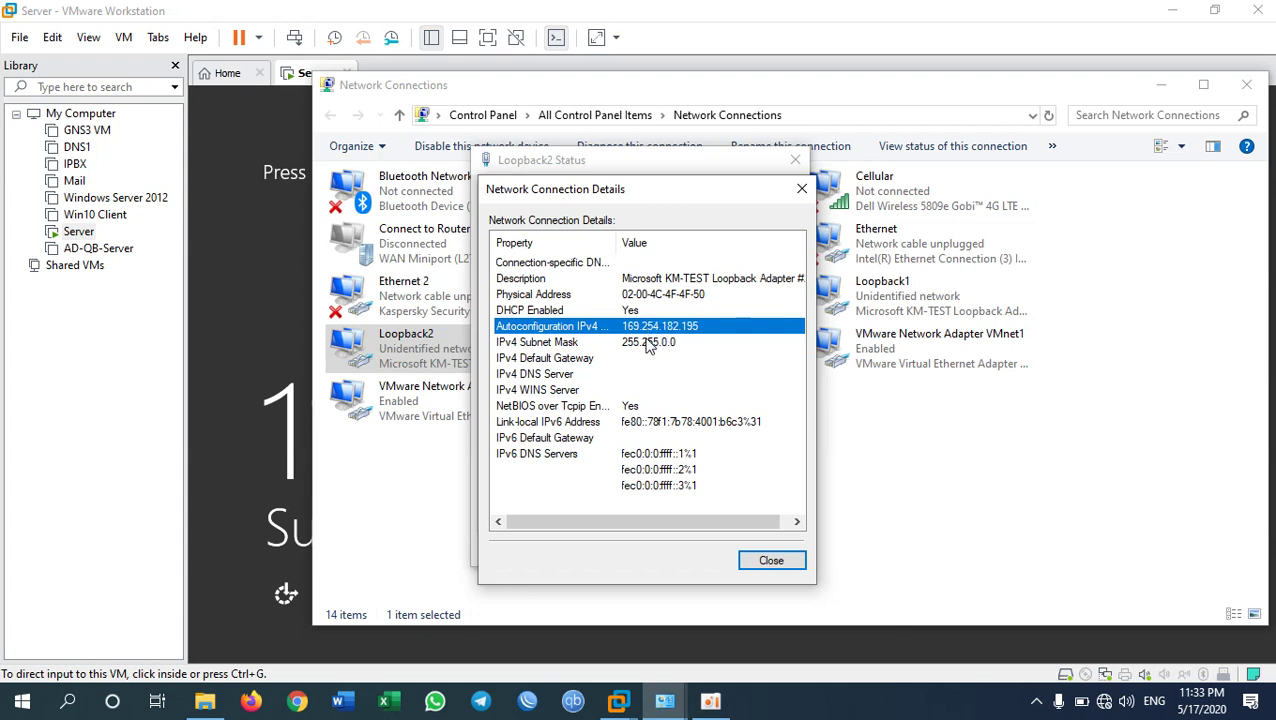
left_click(648, 342)
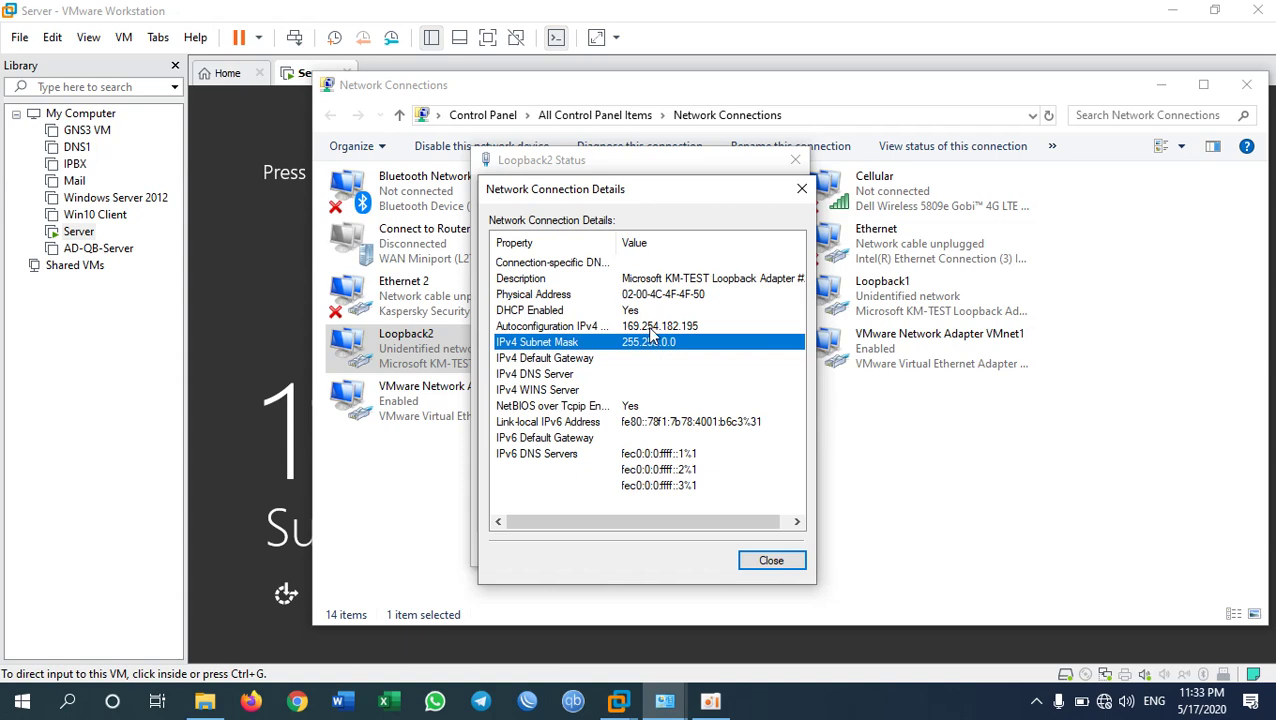
left_click(647, 327)
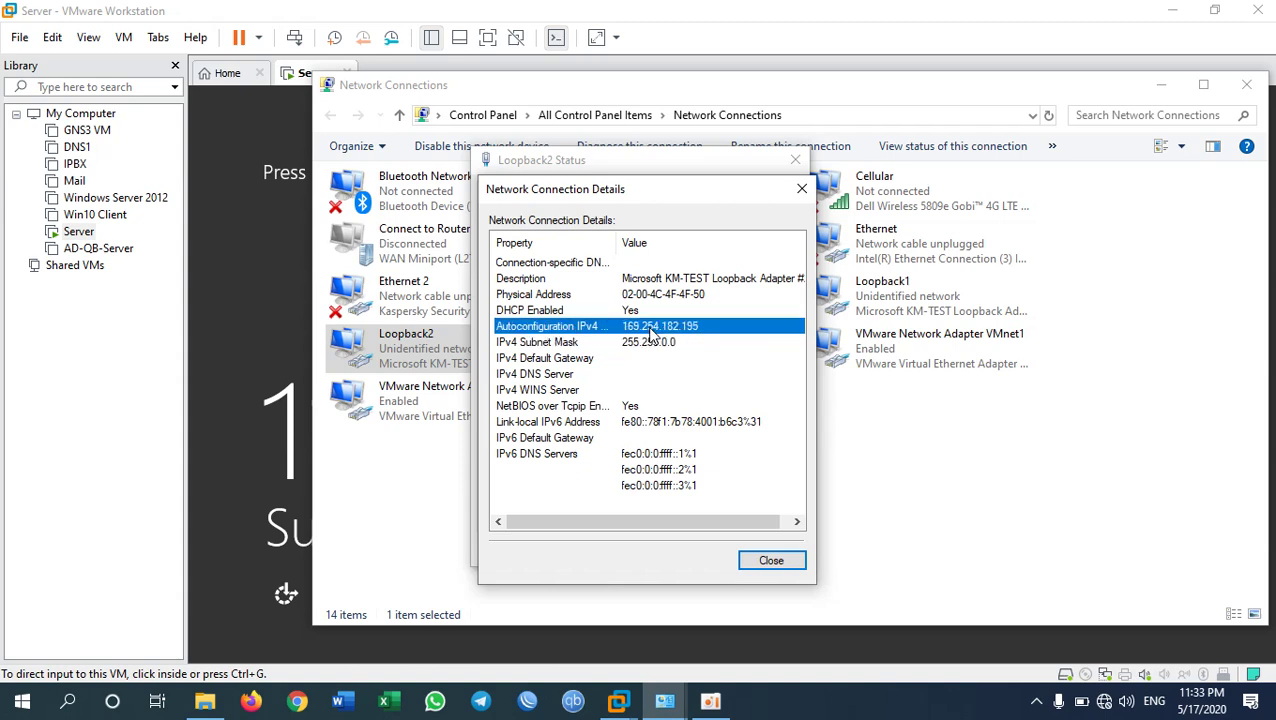
left_click(768, 561)
left_click(767, 550)
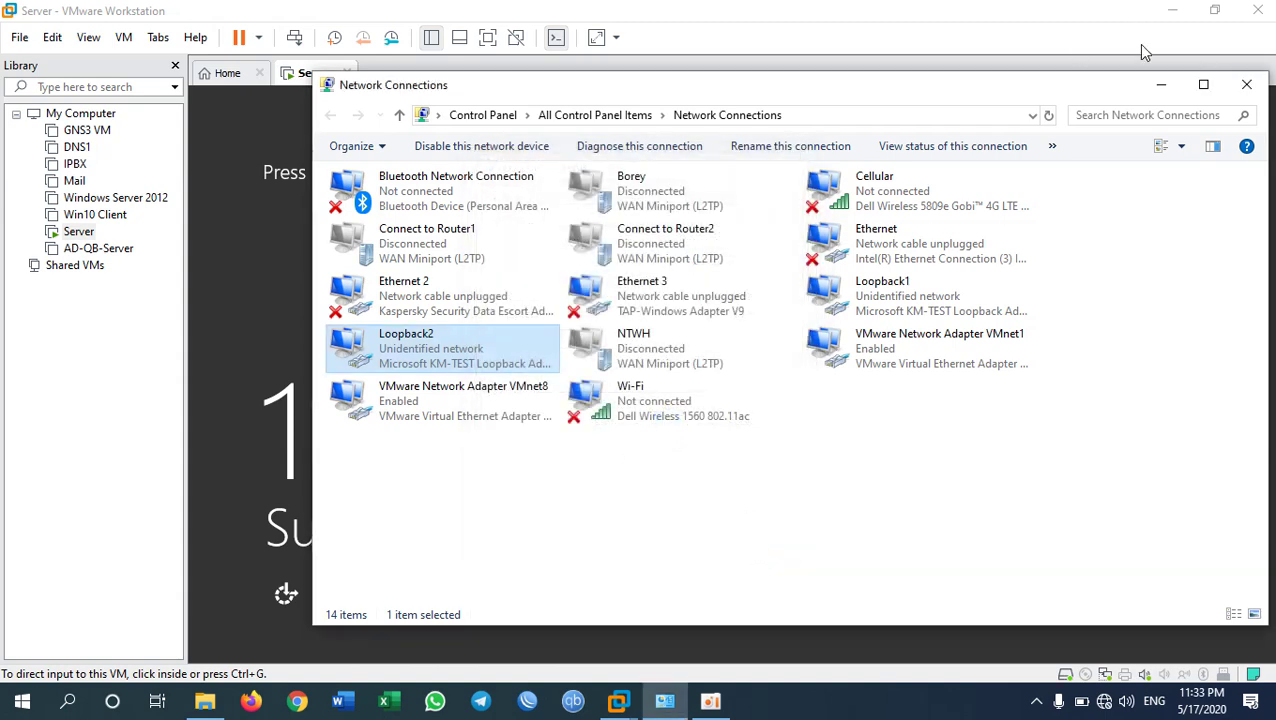
Minimize the Network Connections window and show the Server virtual machine in full screen.
left_click(1160, 85)
left_click(537, 167)
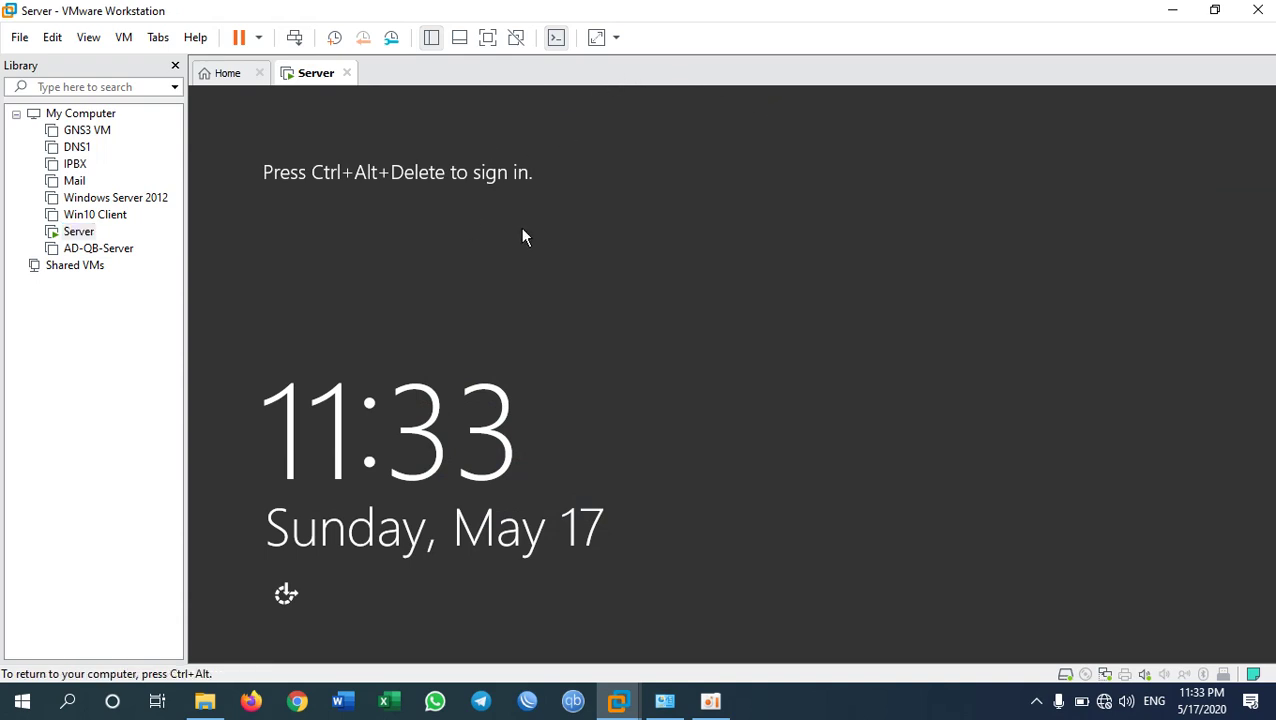
key("ctrl+alt+Return")
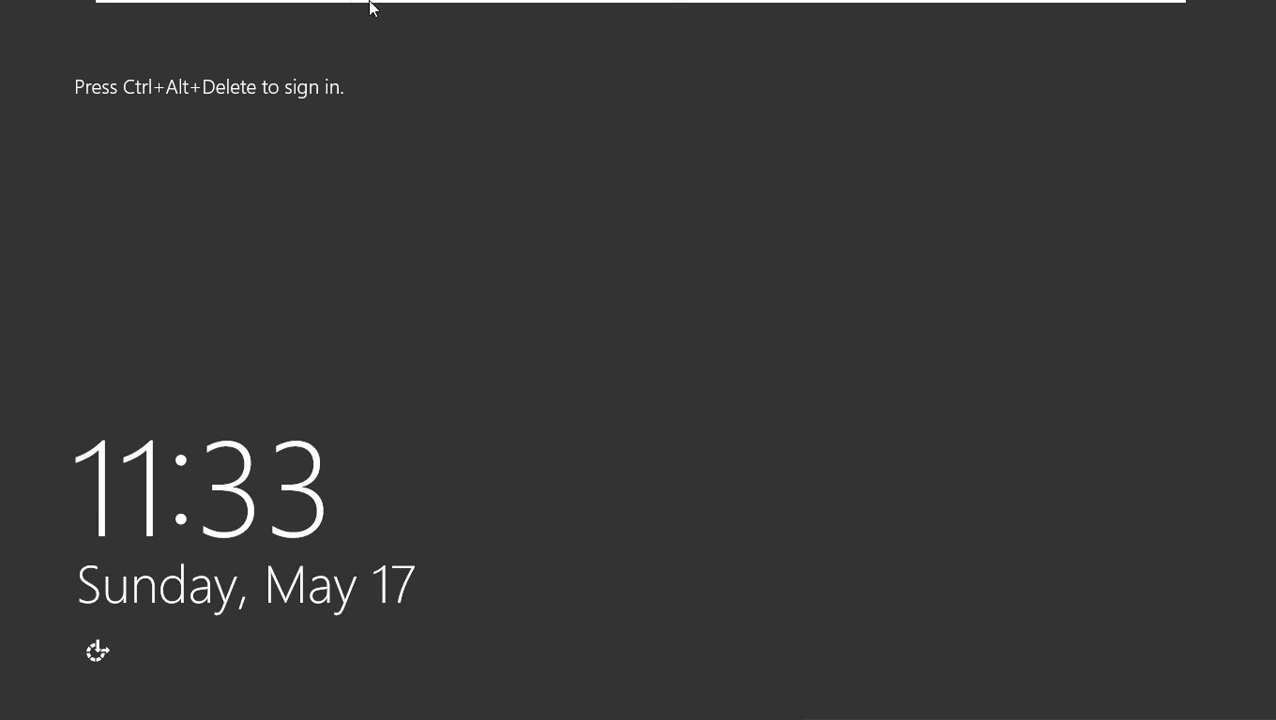
mouse_move(352, 3)
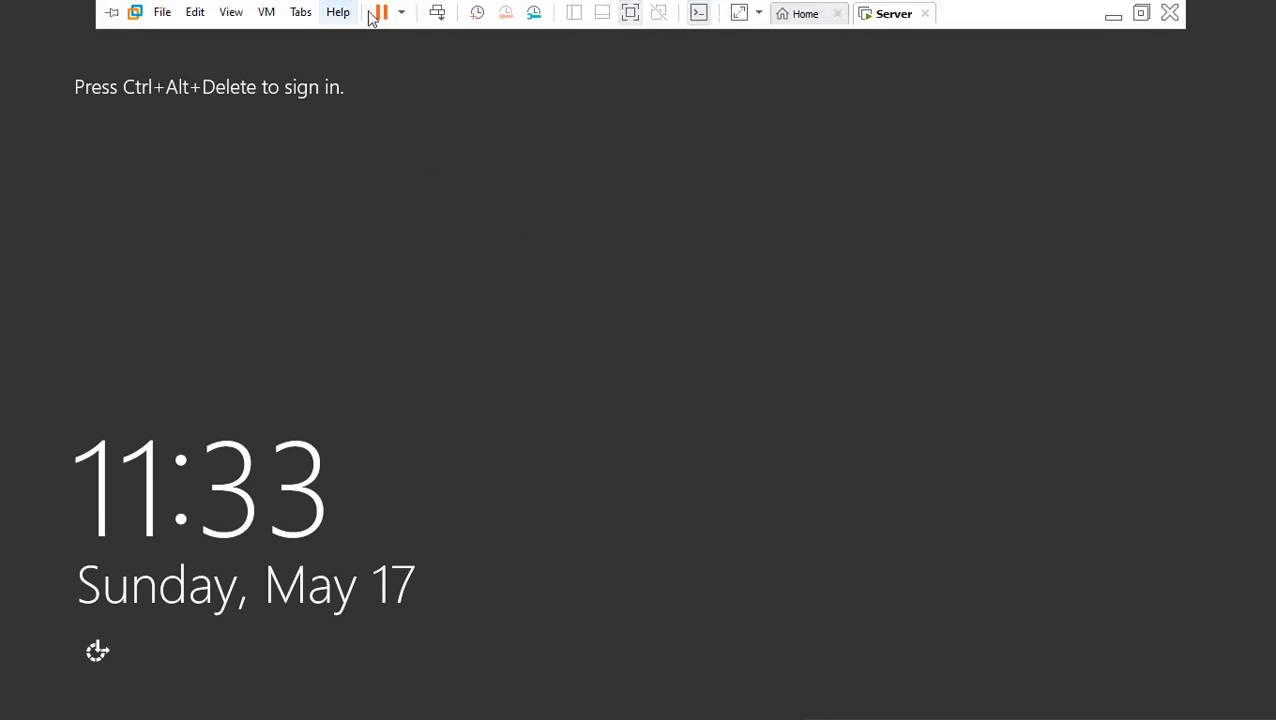
Sign in to the Server virtual machine by entering the Administrator account password, and maximize Server Manager.
left_click(437, 12)
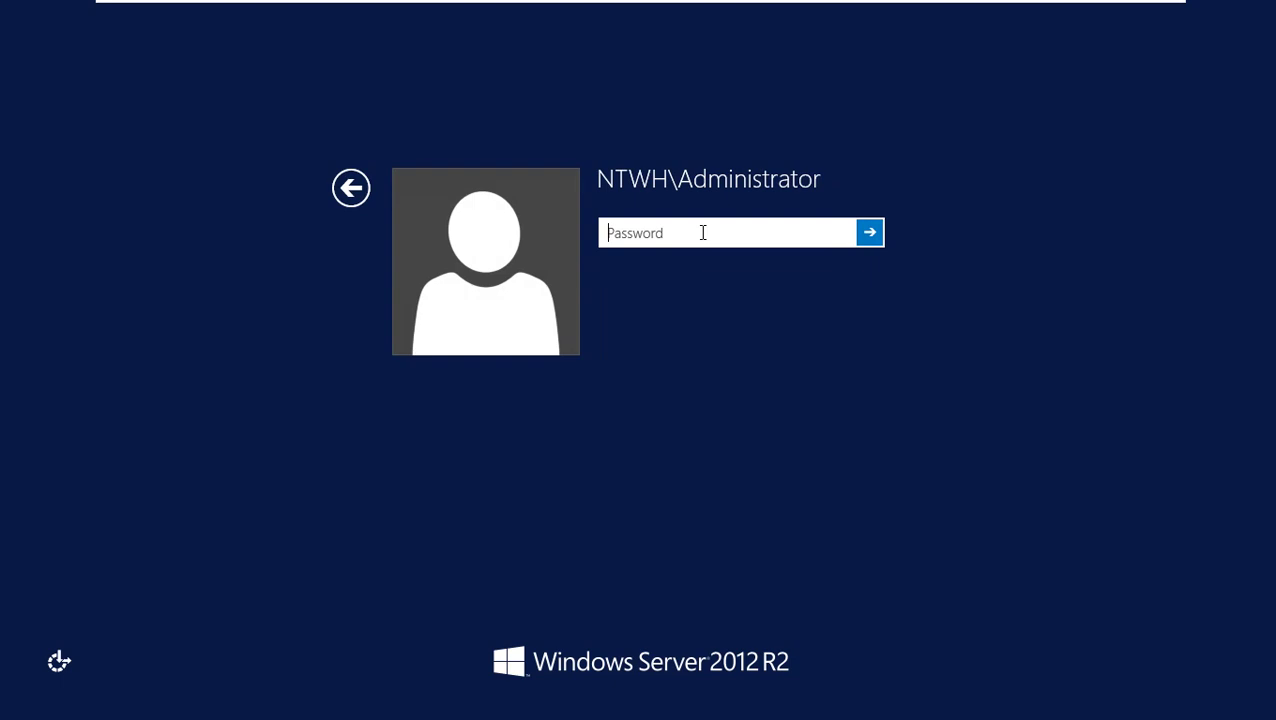
type("••••••••")
key("Return")
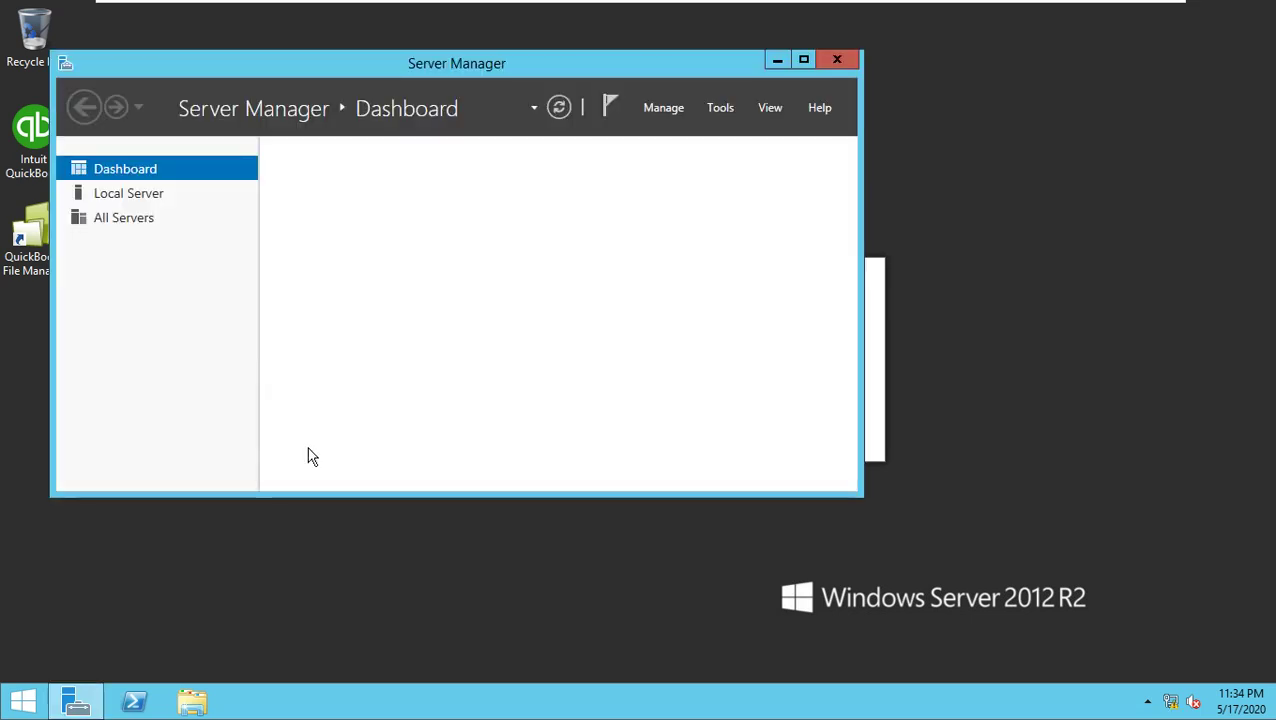
left_click(804, 61)
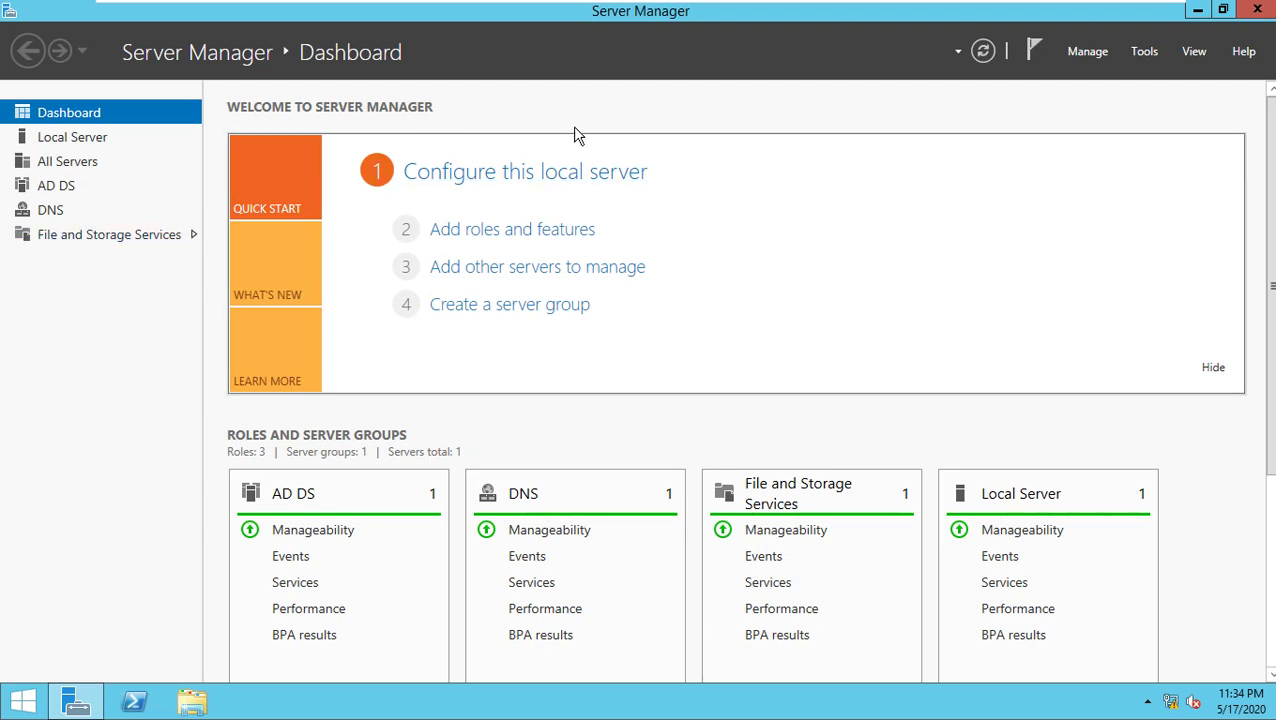
Start adding roles and features with a role-based or feature-based installation on Server.ntwh.local.
left_click(563, 233)
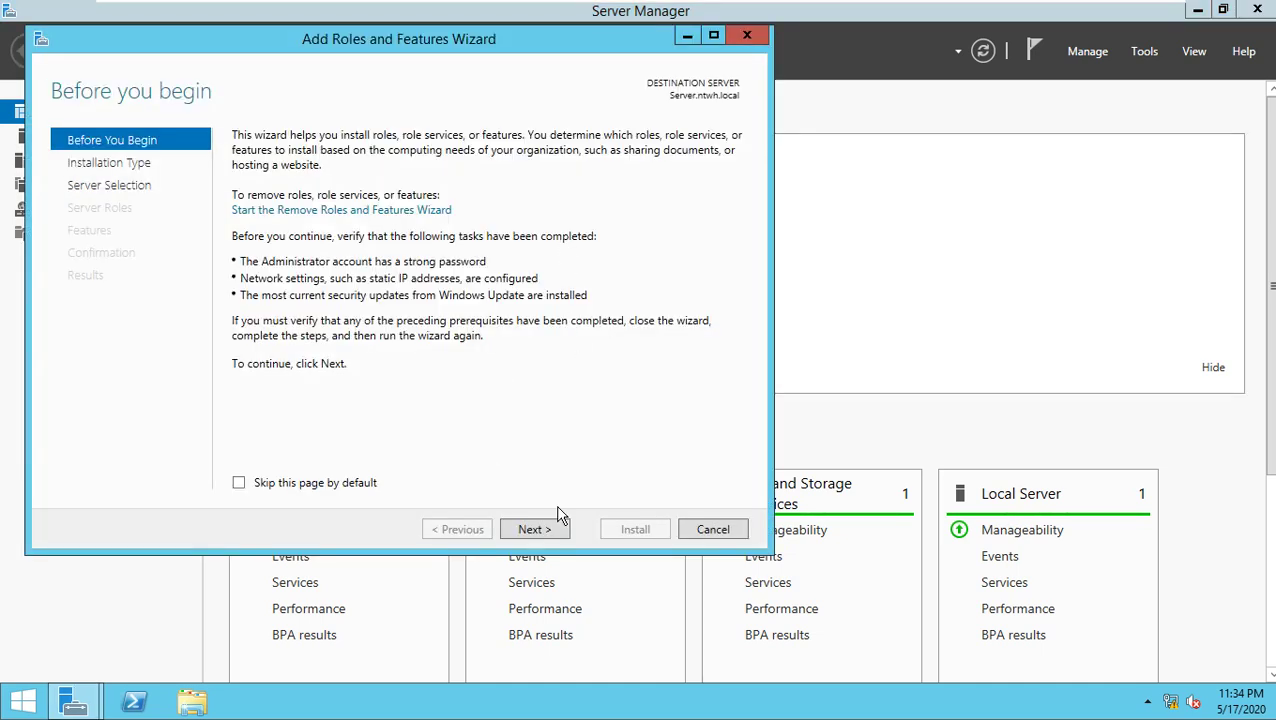
left_click(531, 535)
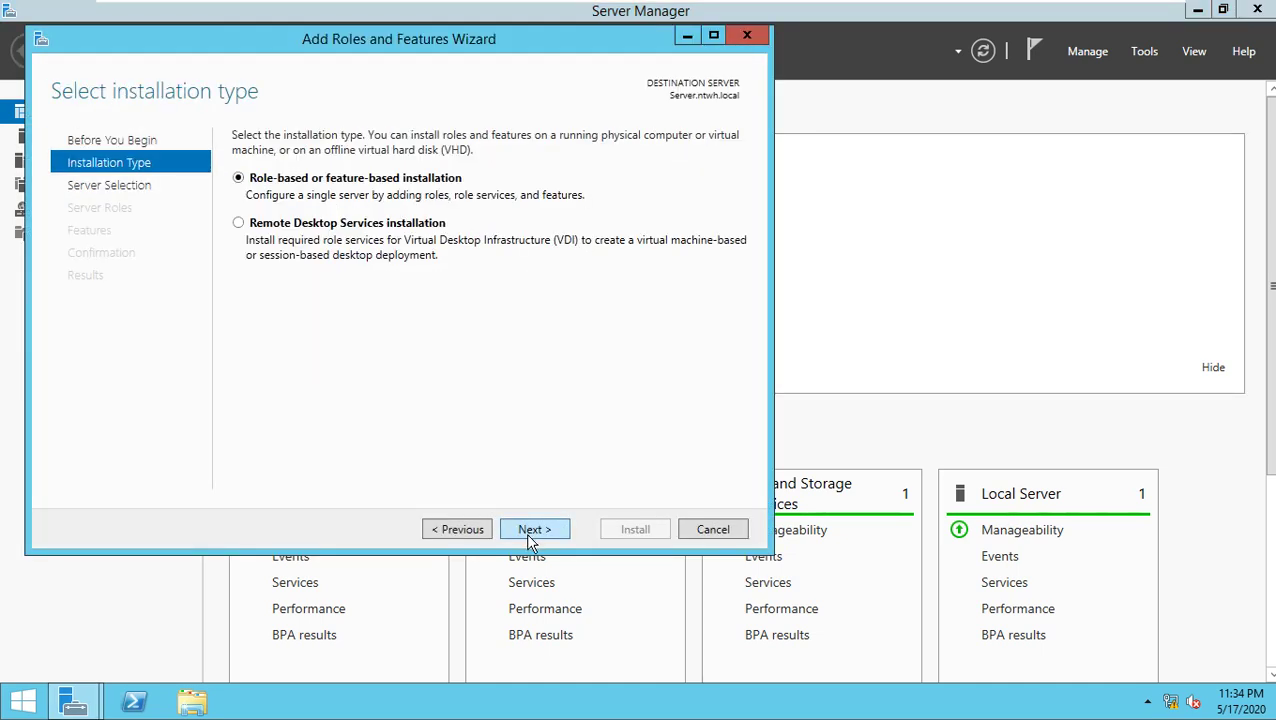
left_click(533, 531)
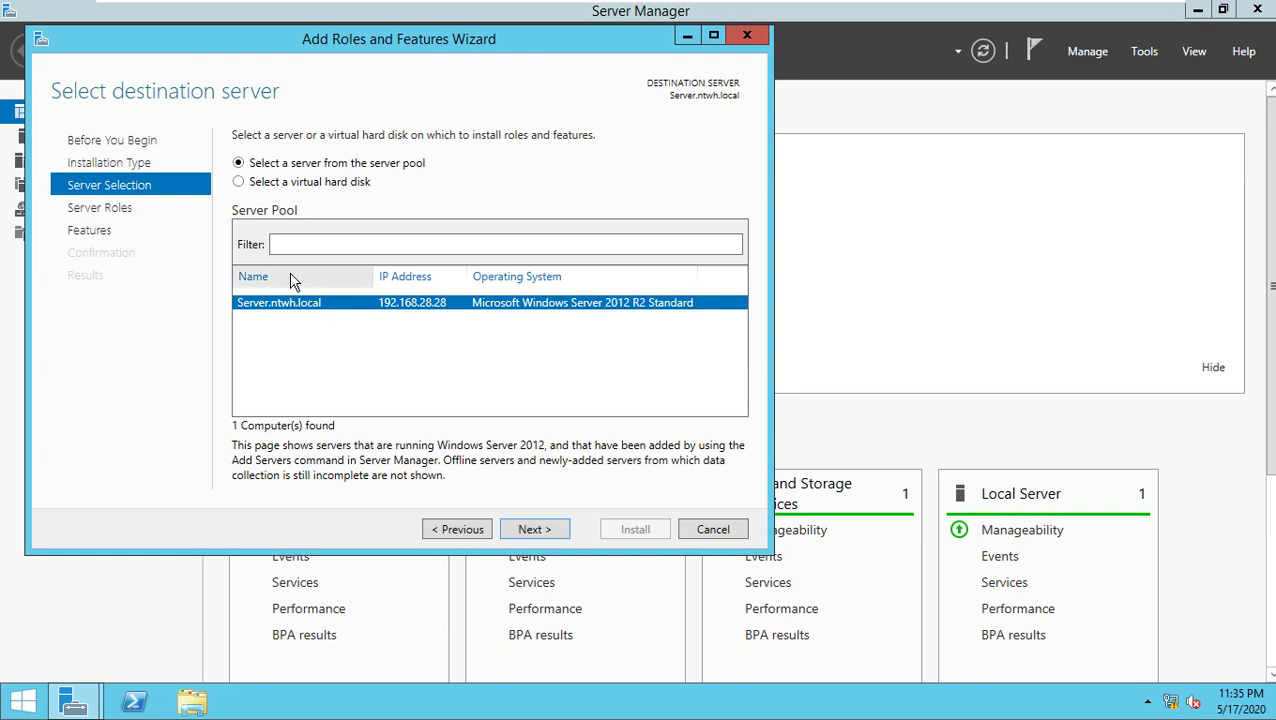
left_click(550, 531)
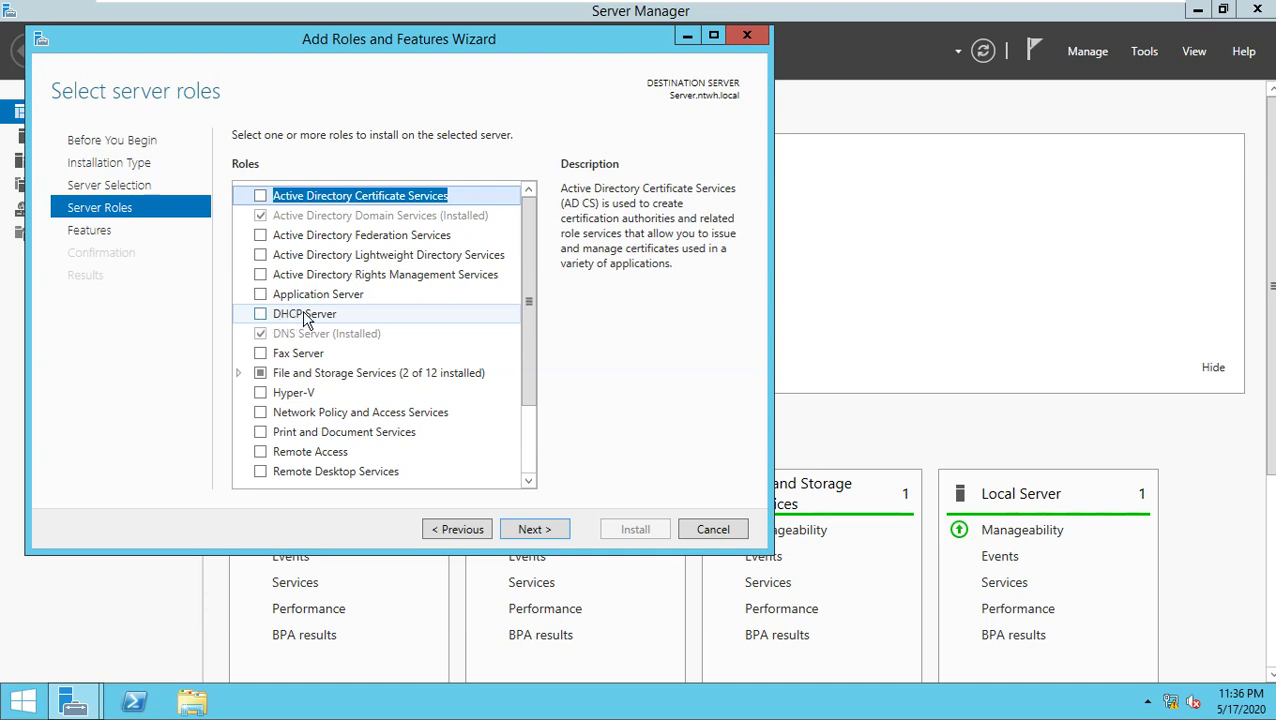
Install the DHCP Server role with its required DHCP Server Tools, and close the wizard once installation finishes.
left_click(261, 316)
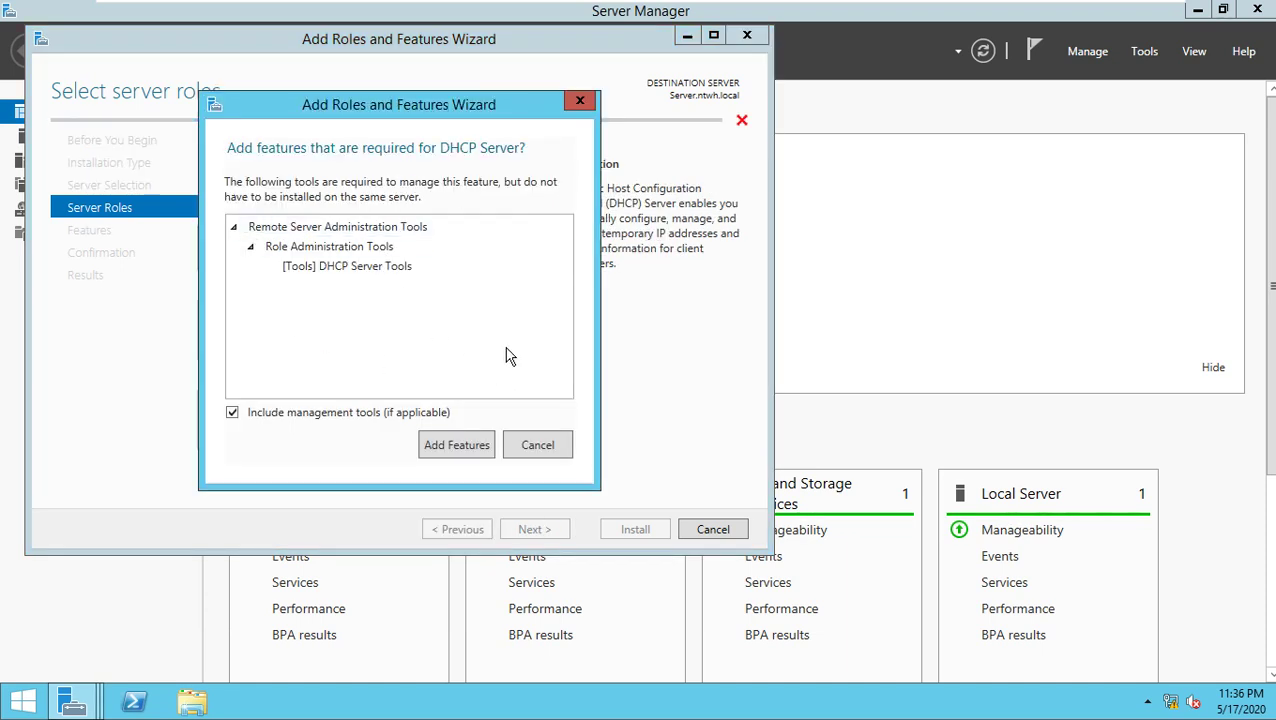
left_click(456, 444)
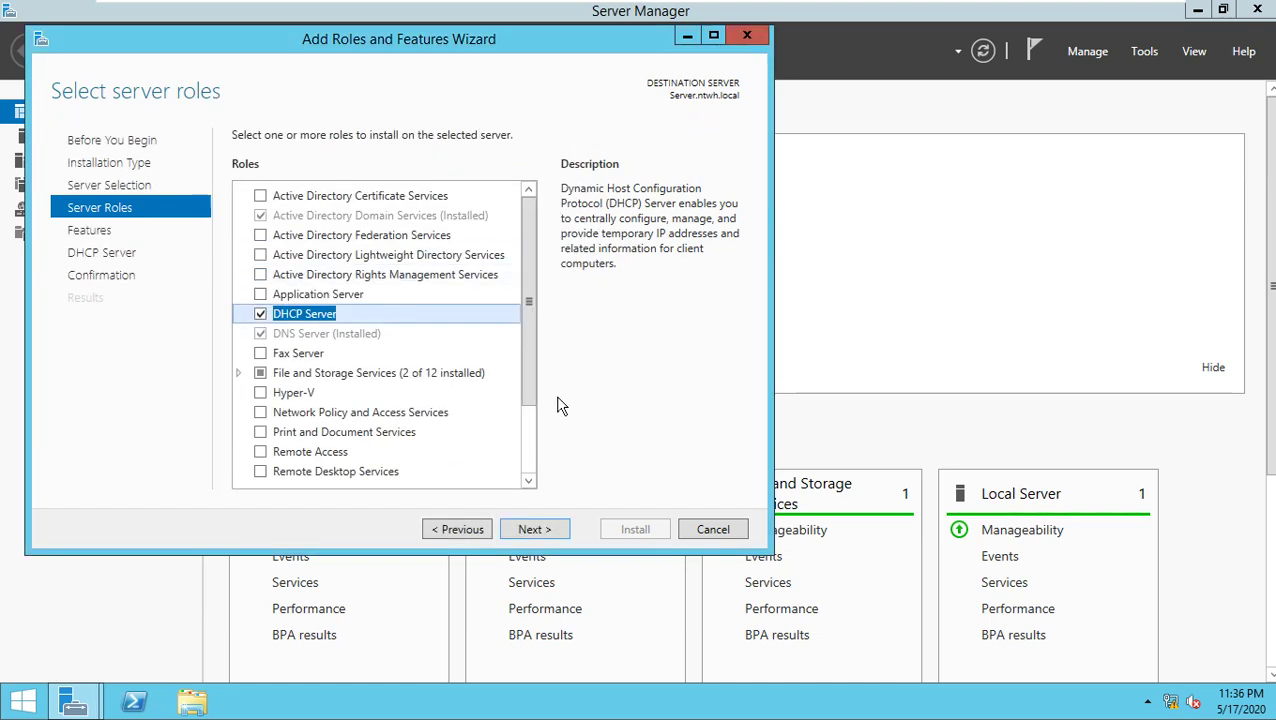
left_click(547, 533)
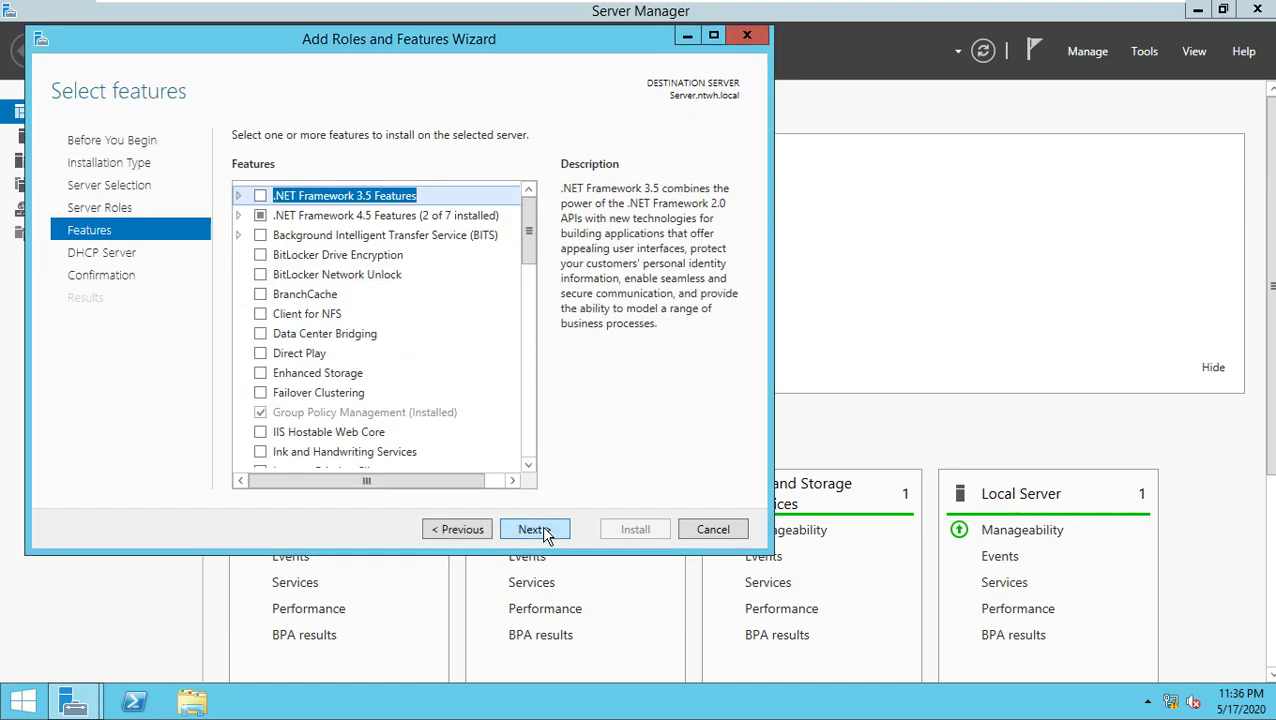
left_click(547, 533)
left_click(547, 533)
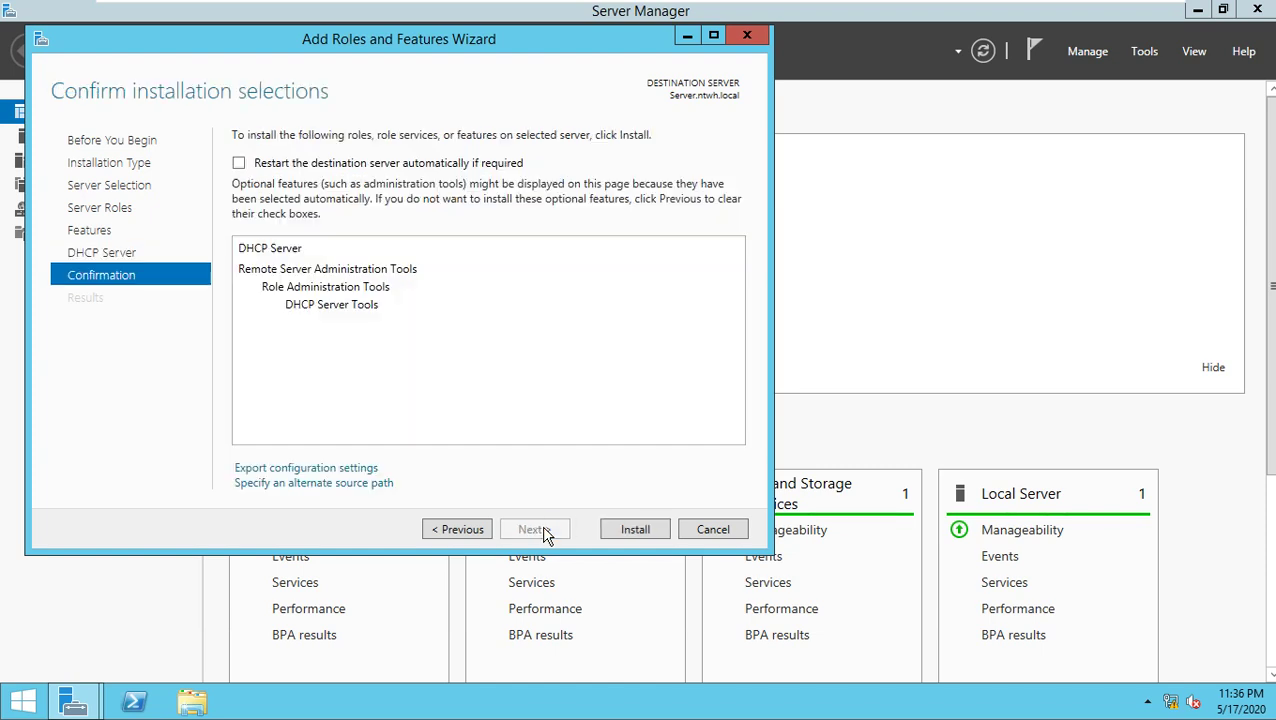
left_click(649, 532)
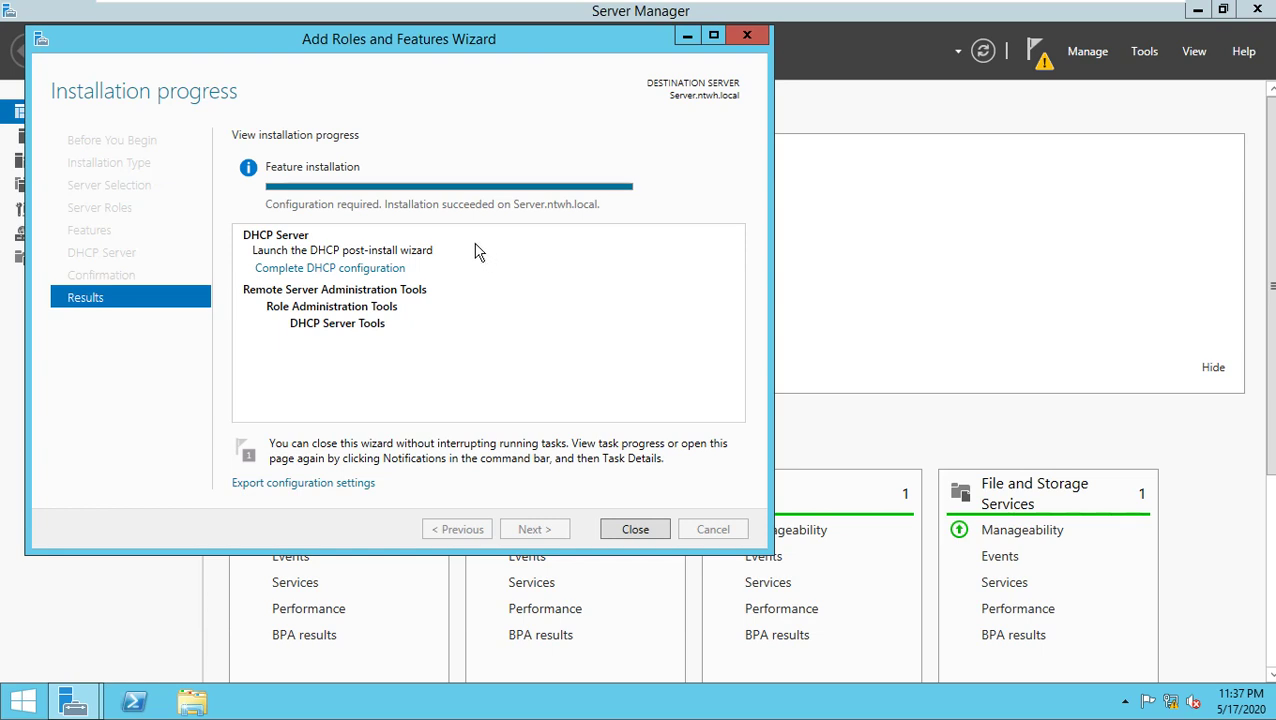
left_click(636, 530)
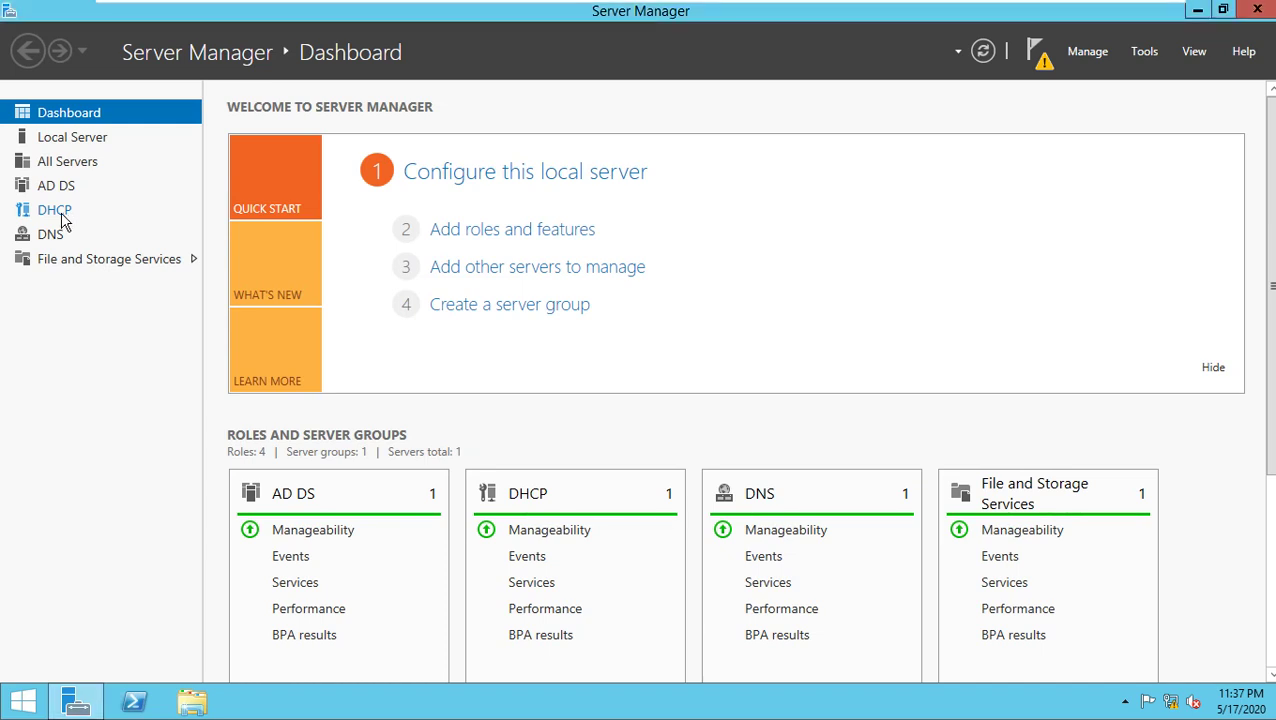
left_click(63, 219)
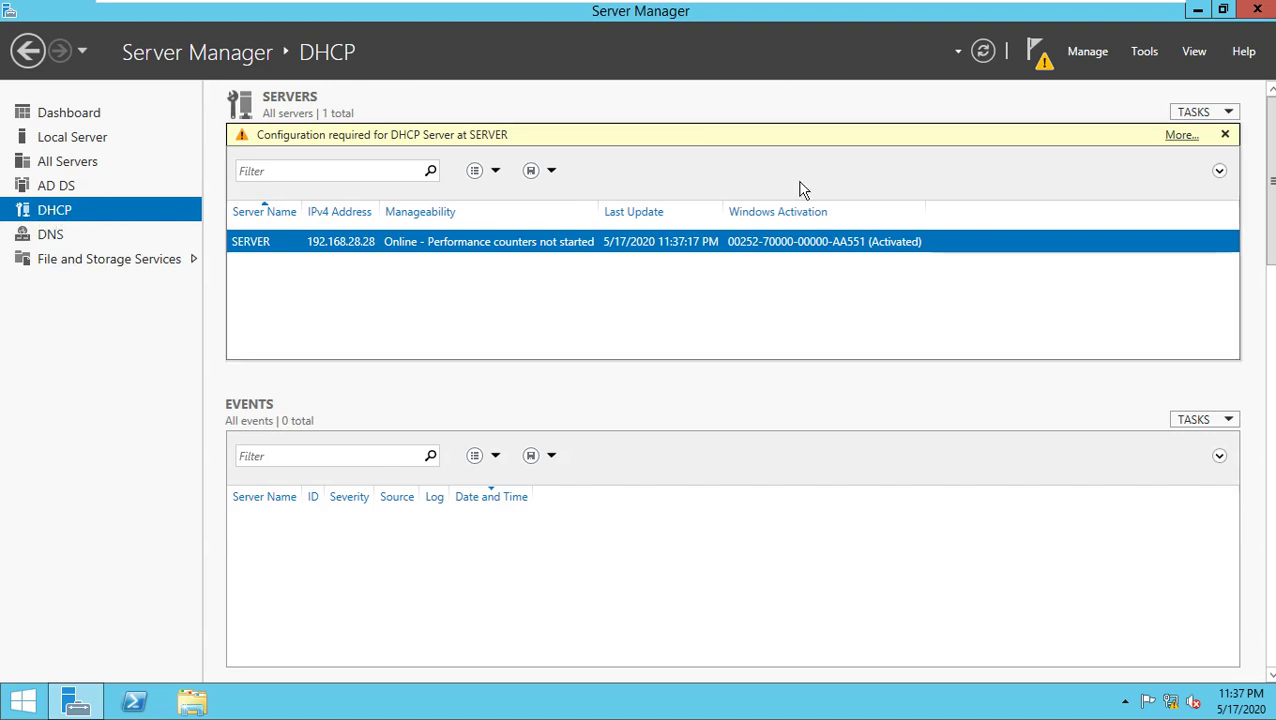
left_click(1181, 135)
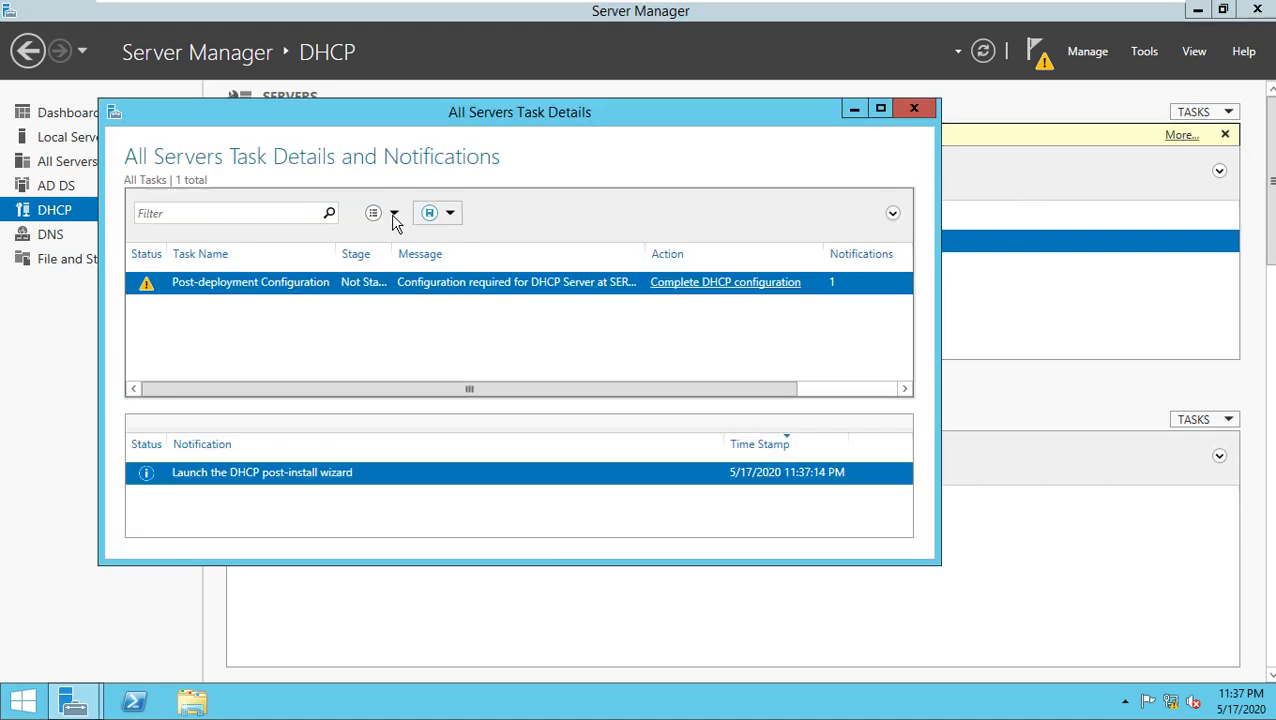
left_click(750, 292)
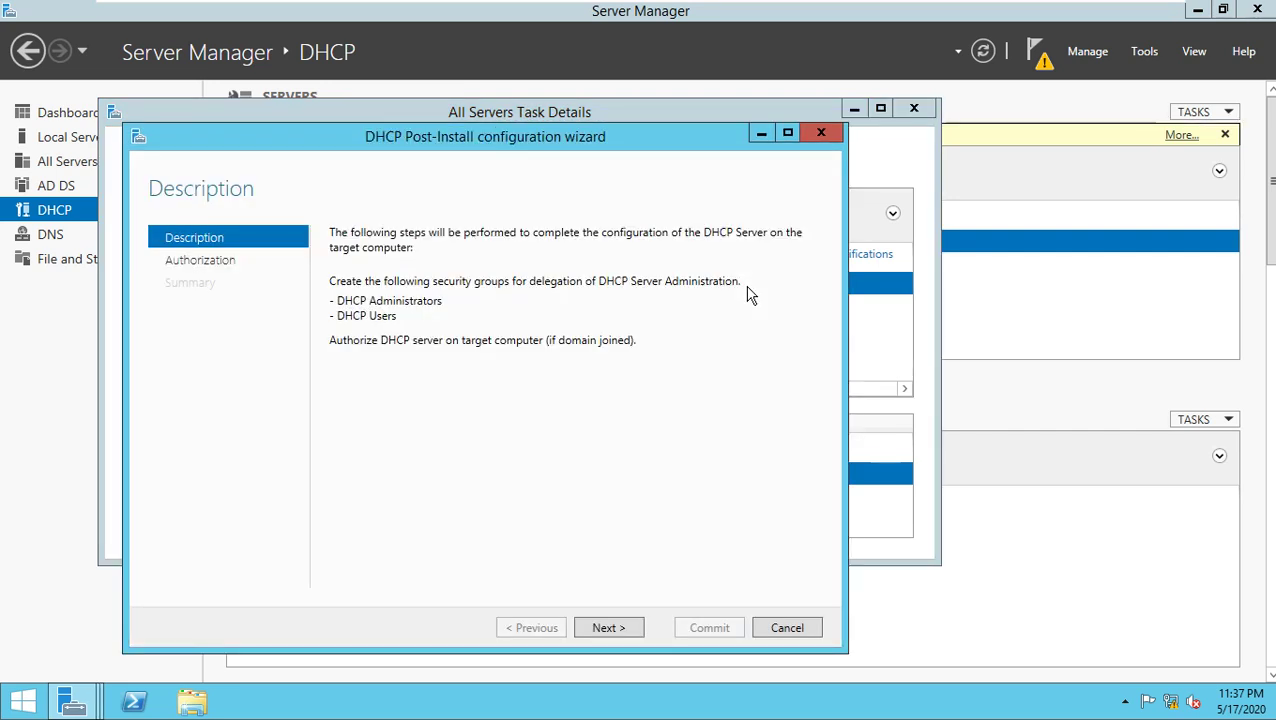
left_click(786, 628)
left_click(914, 108)
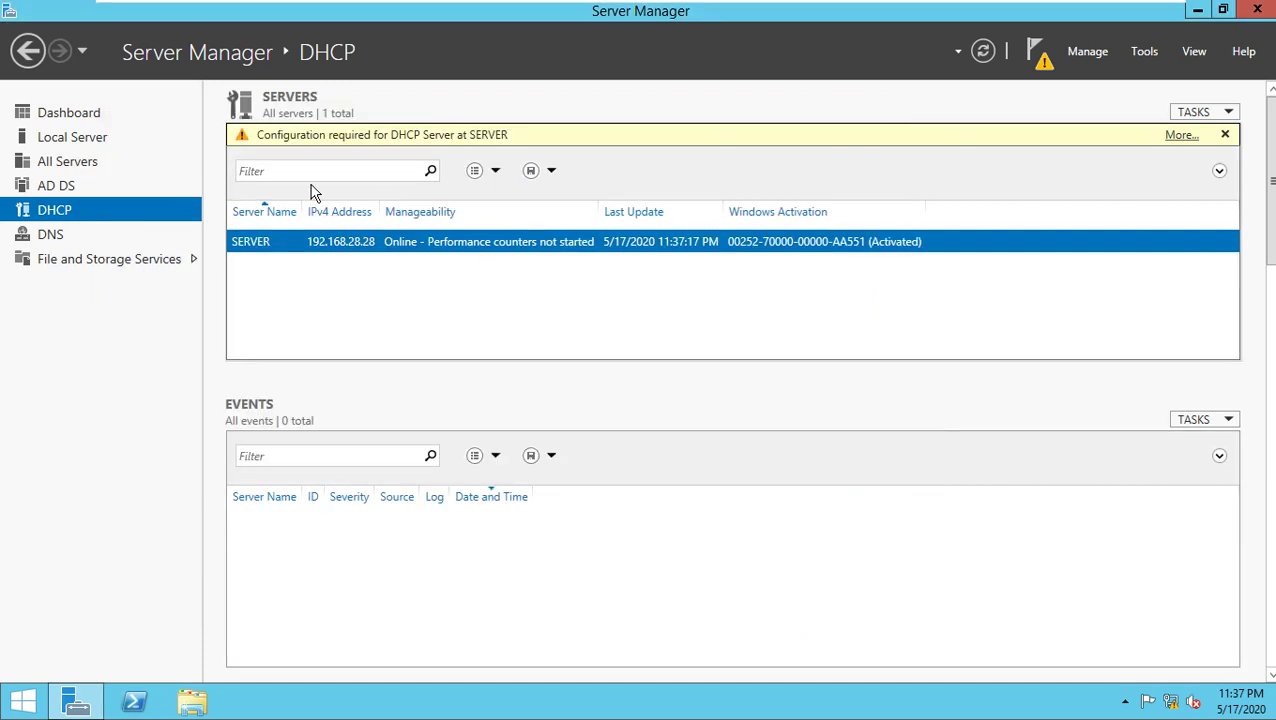
Open the DHCP management console, maximize it and widen the console tree to fit the server name.
left_click(1143, 55)
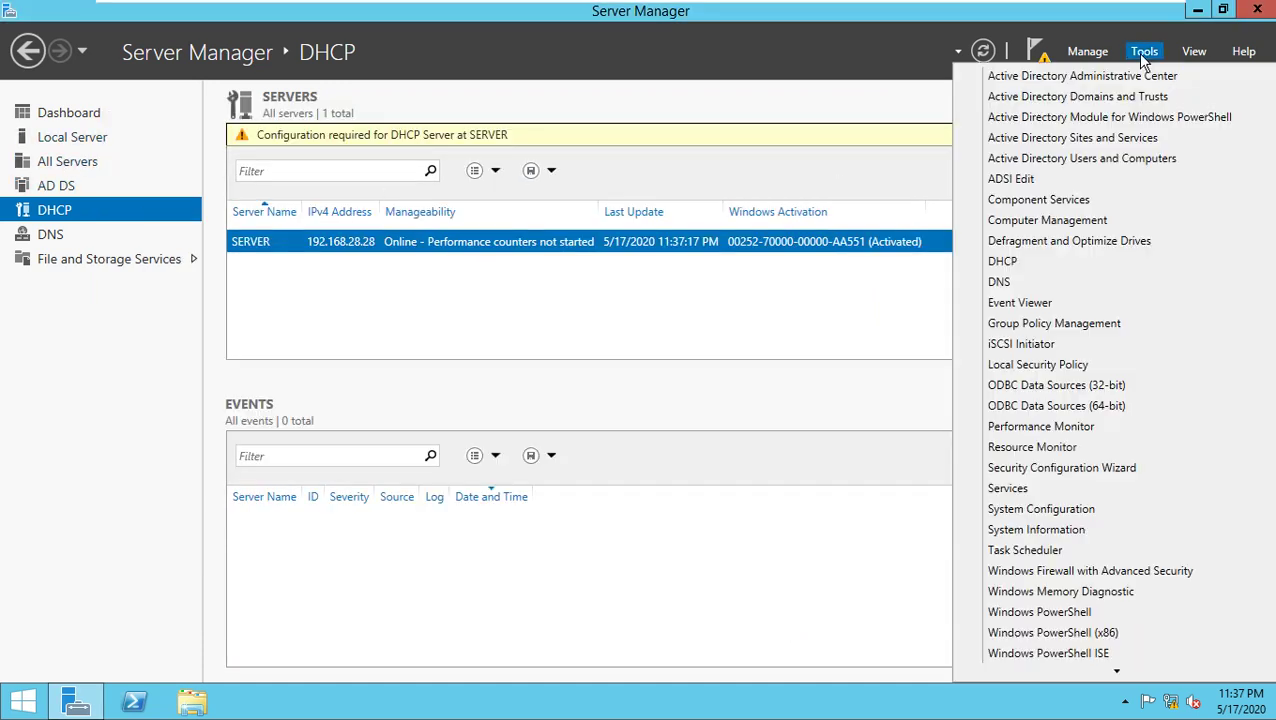
left_click(1003, 261)
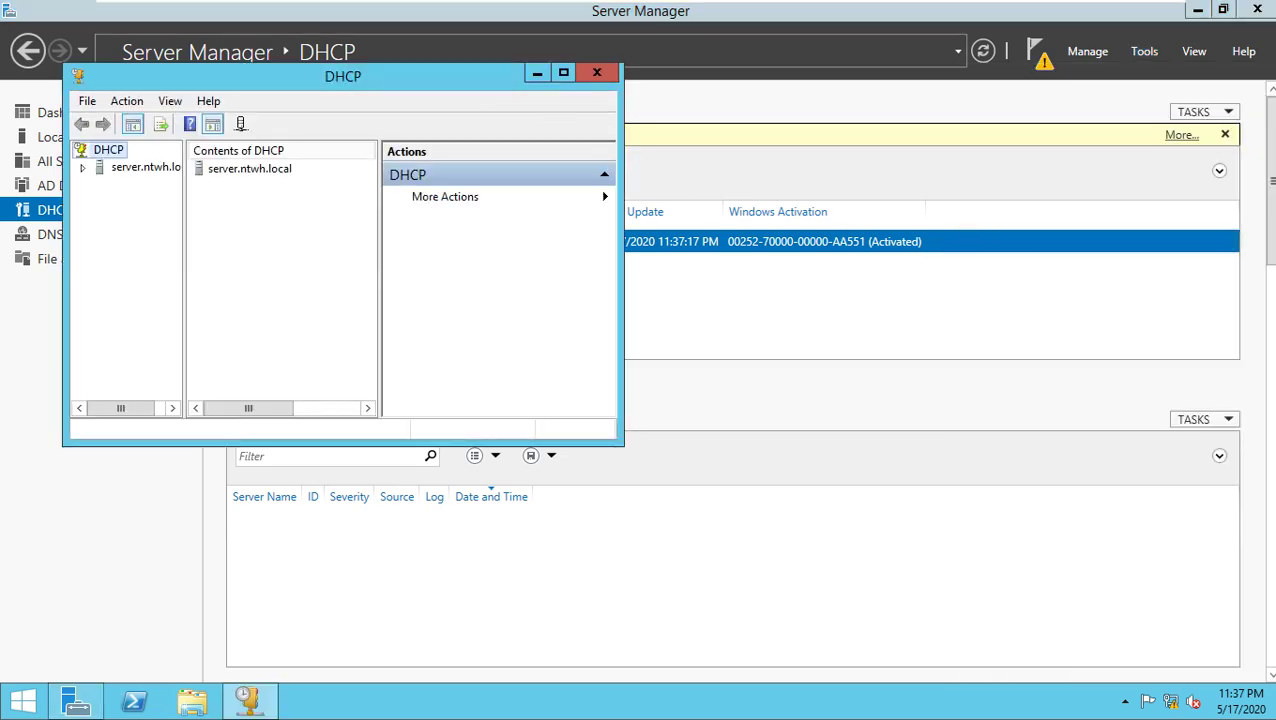
left_click(563, 73)
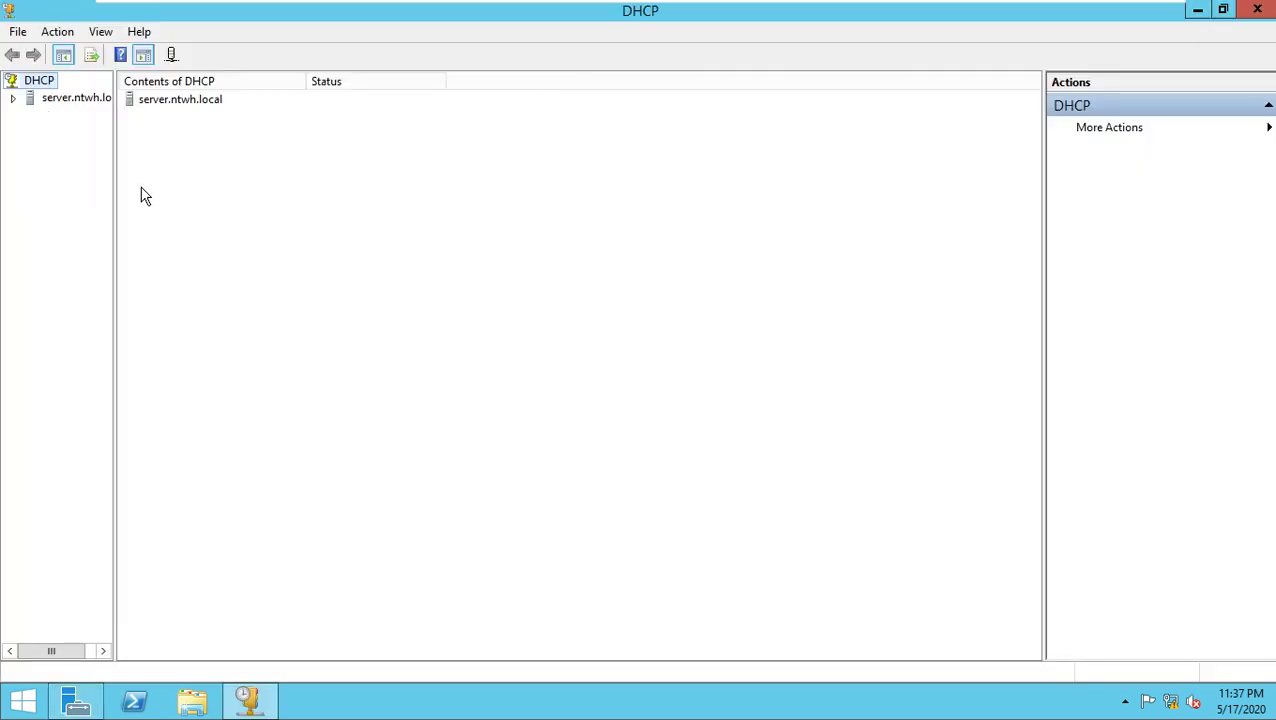
left_click_drag(114, 186, 203, 205)
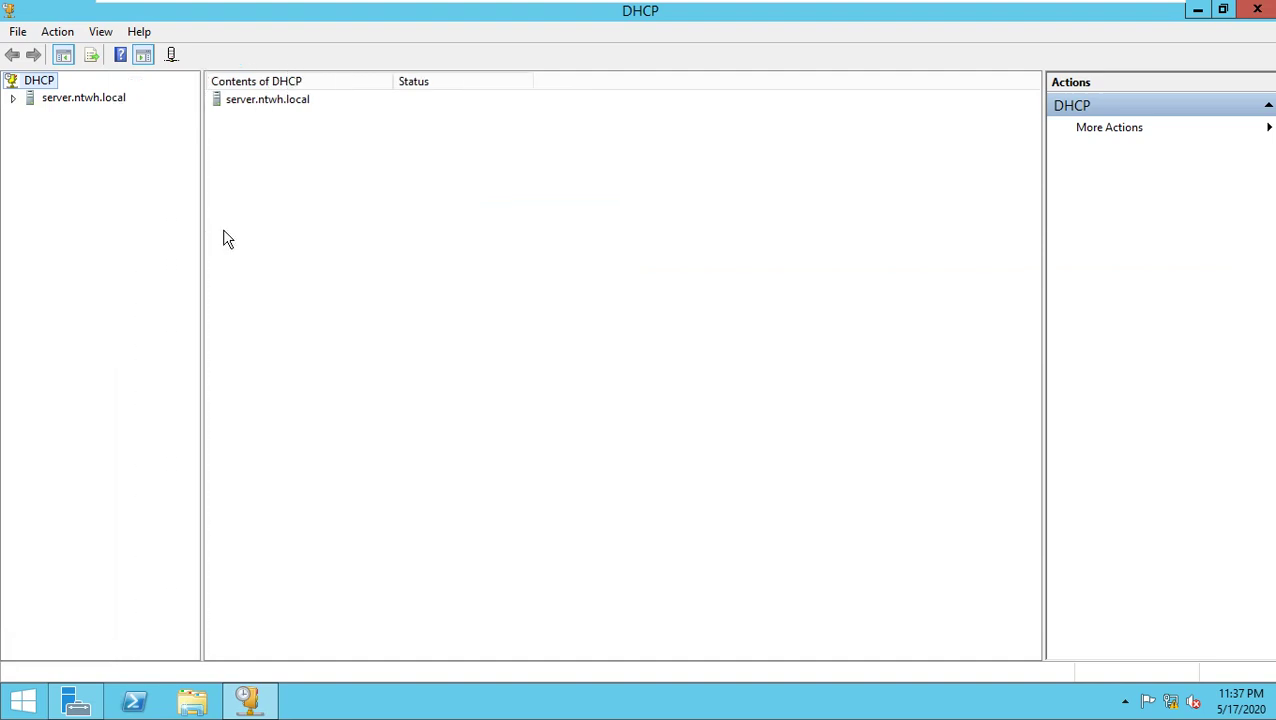
Expand server.ntwh.local with its IPv4 and IPv6 nodes in the console tree, and dismiss the Windows Features message.
left_click(13, 98)
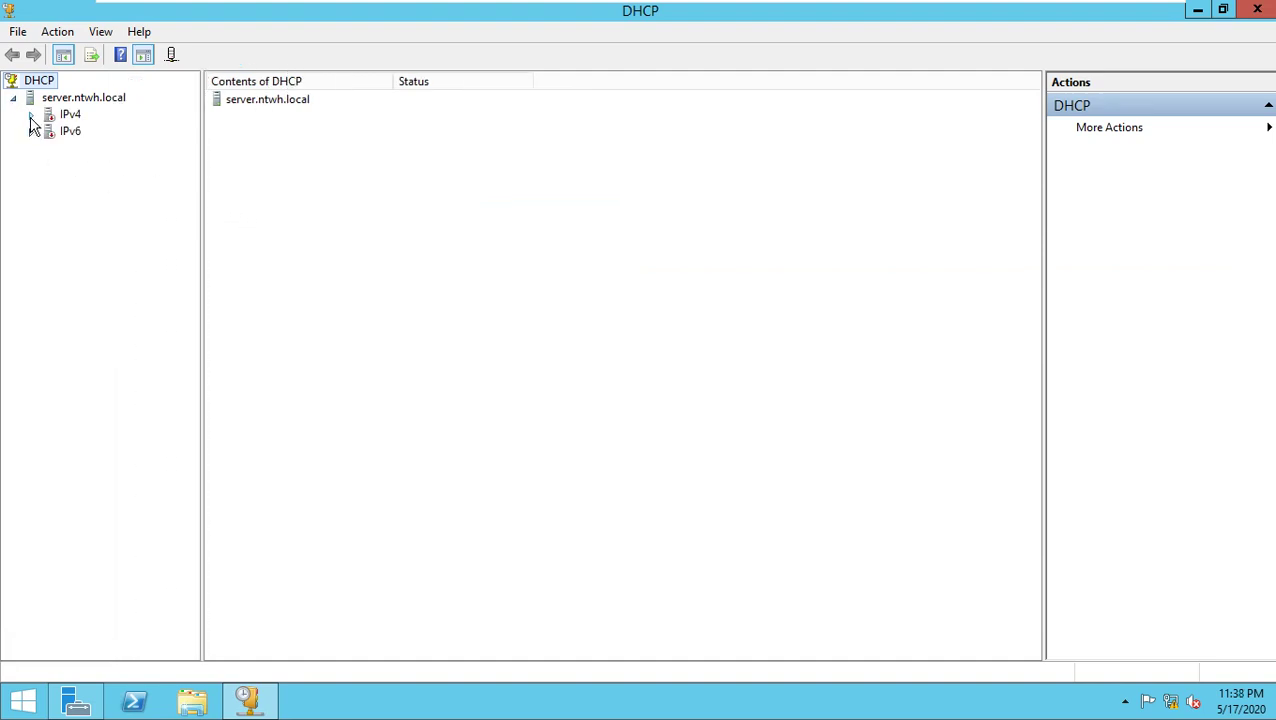
left_click(30, 116)
left_click(31, 183)
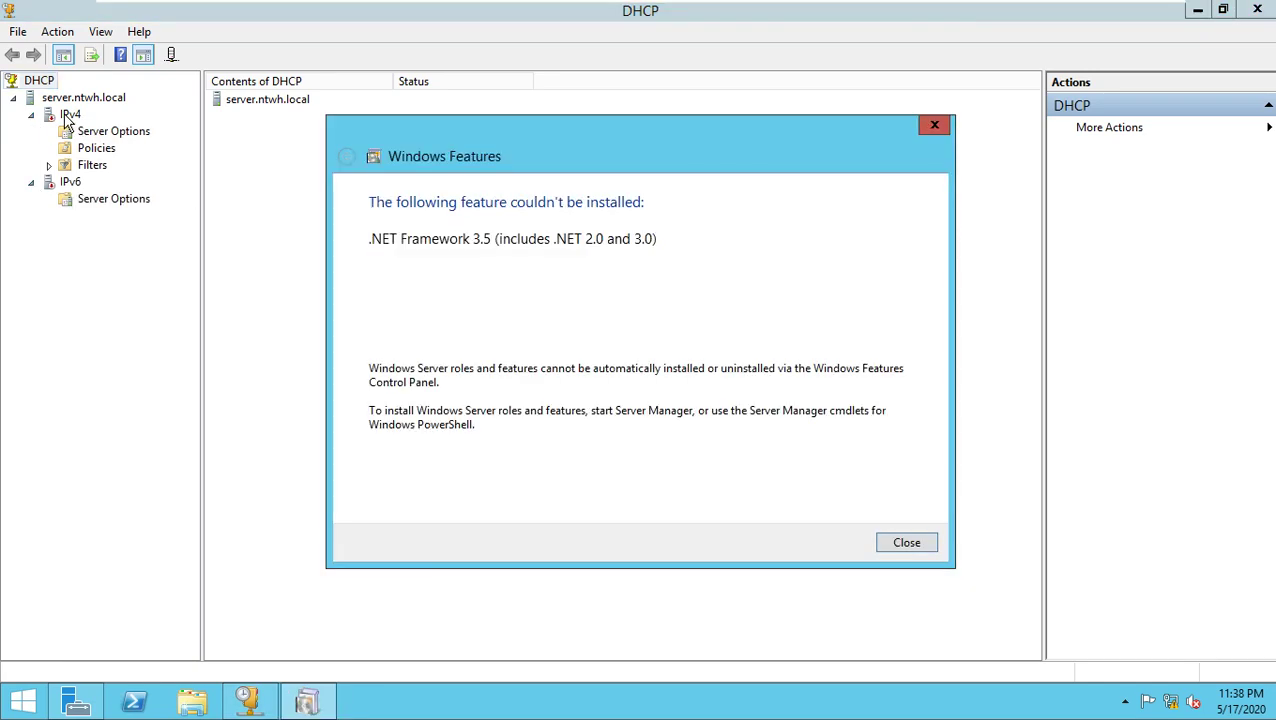
left_click(906, 544)
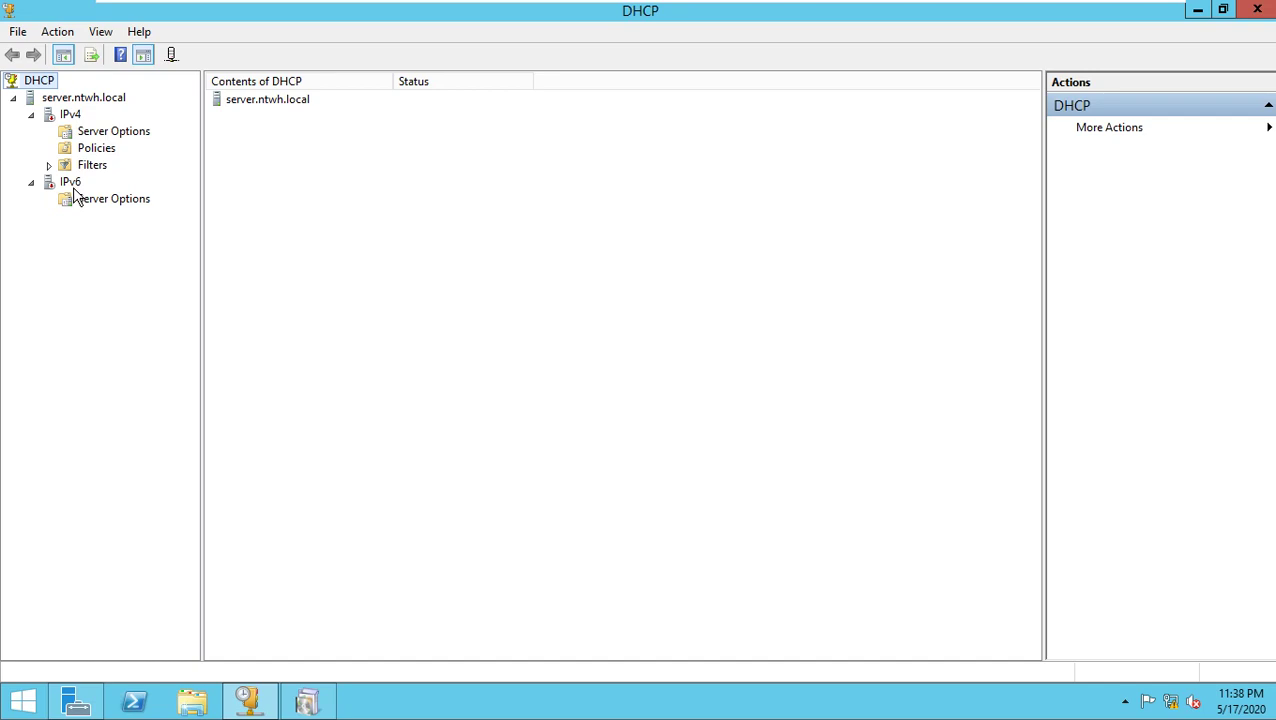
Start a new IPv4 scope, name it Home Network, and continue to the IP address range.
right_click(68, 116)
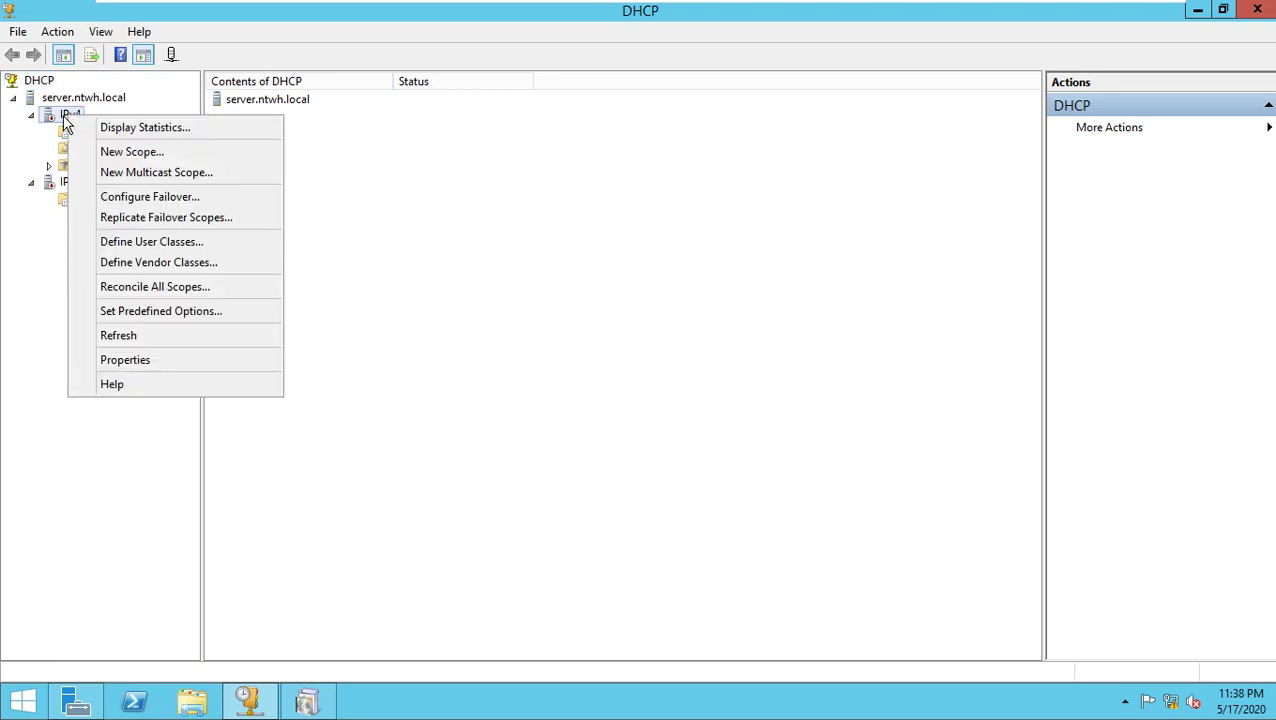
left_click(135, 152)
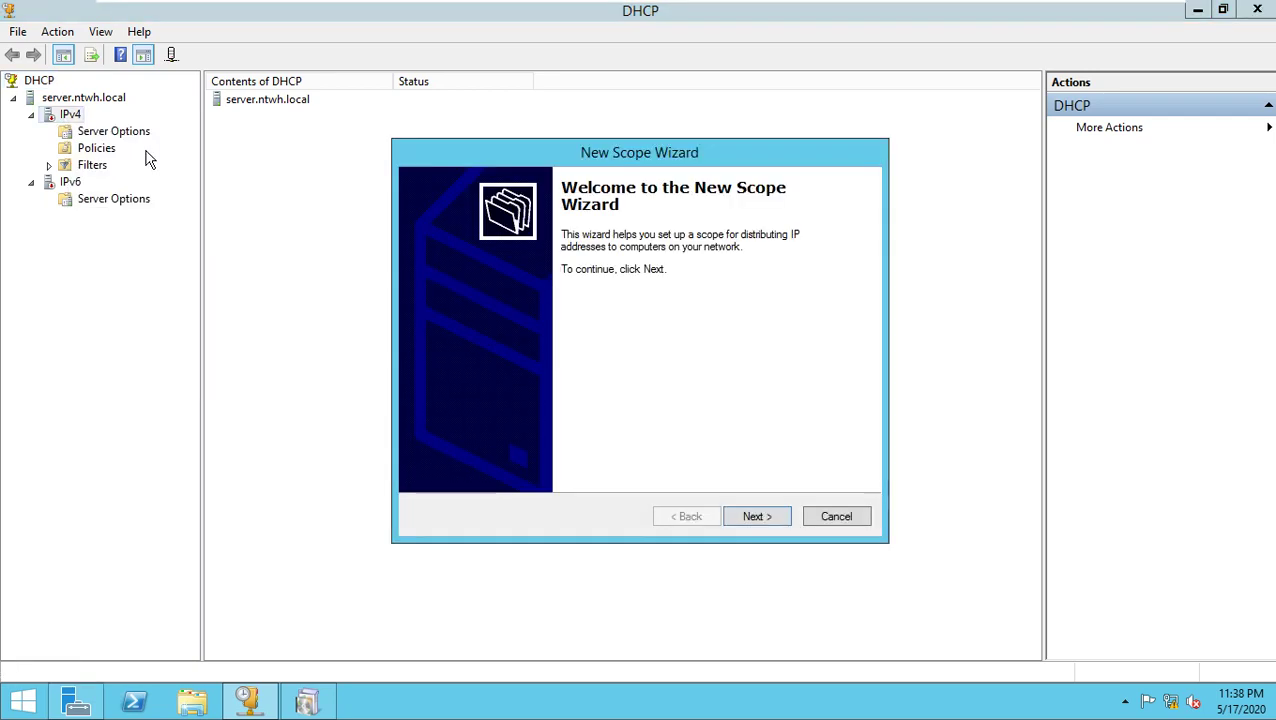
left_click(757, 518)
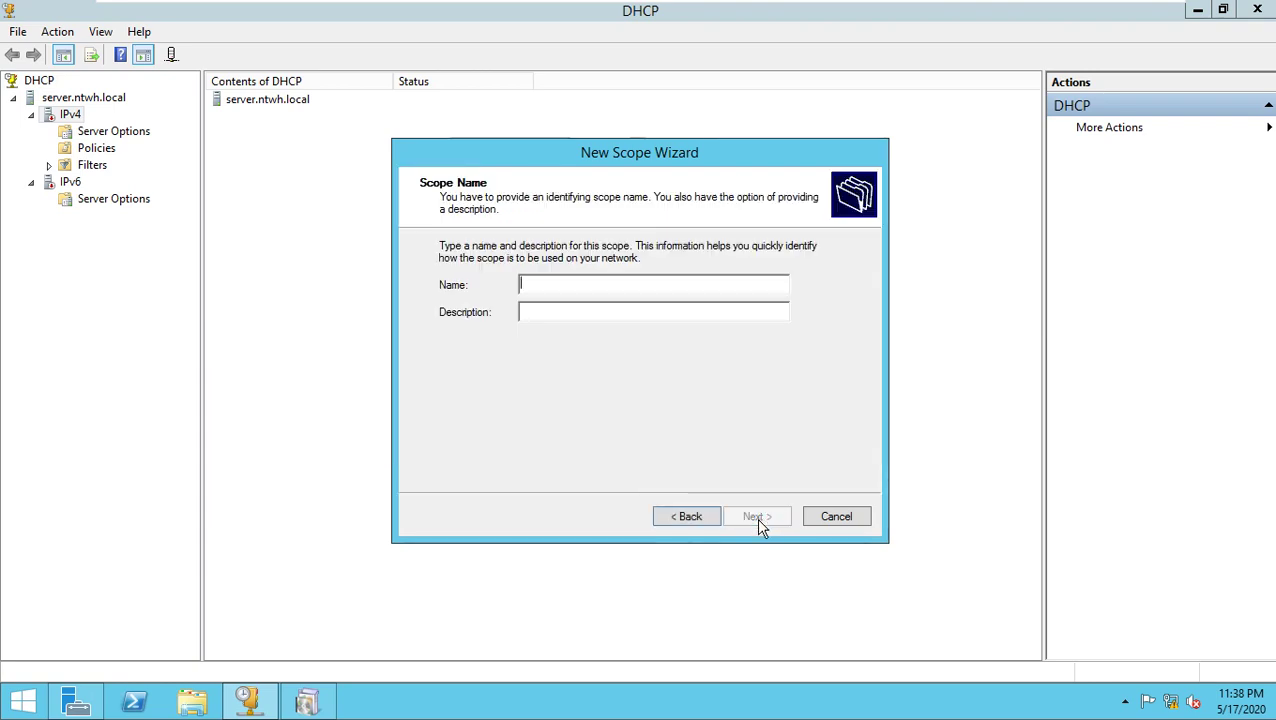
left_click(565, 288)
type("Home Netowrk")
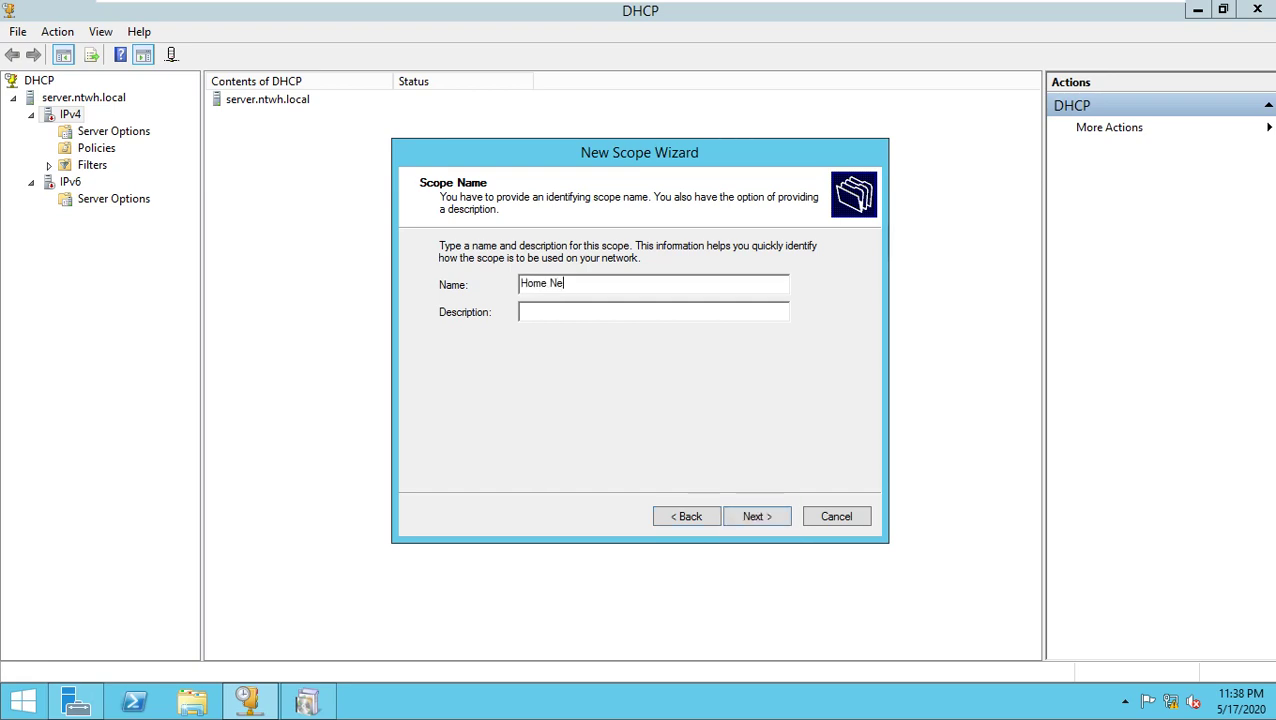
key("BackSpace")
key("BackSpace")
left_click(767, 518)
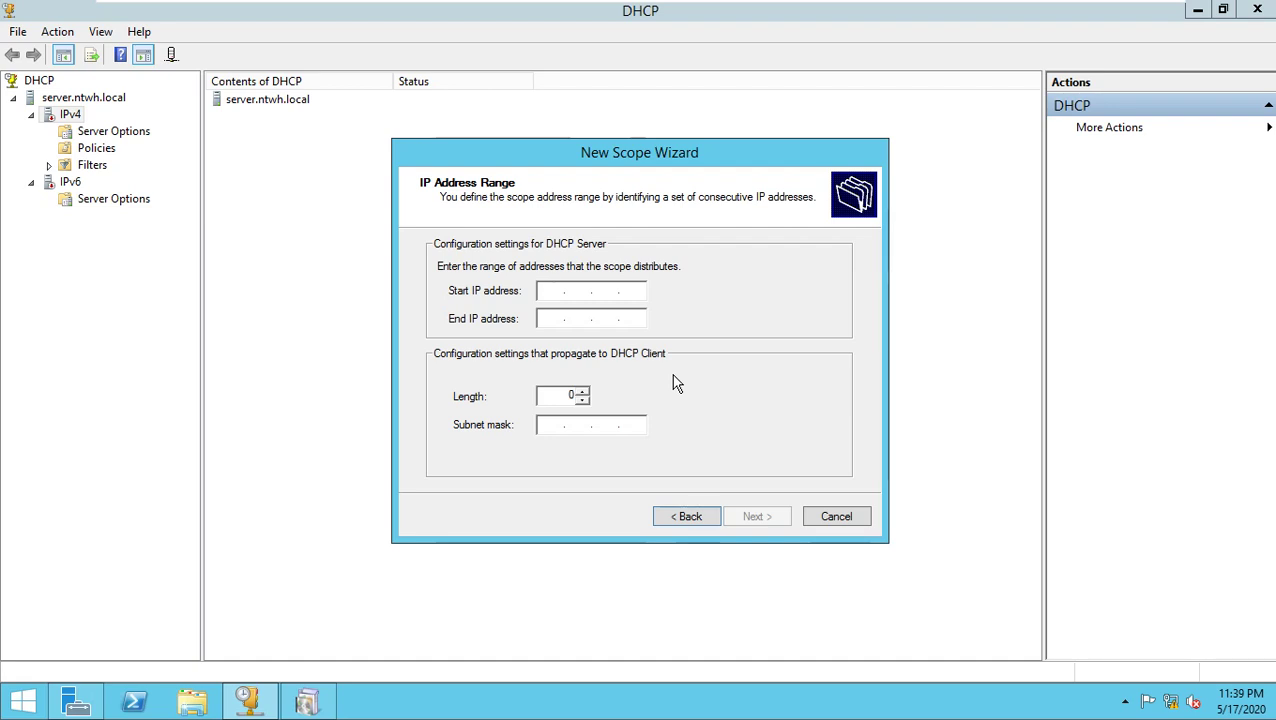
Open Notepad, note the network 192.168.28.0/24, Server: 192.168.28.28 and Router: 192.168.28.1 on separate lines, and select the text.
key("super+r")
type("n")
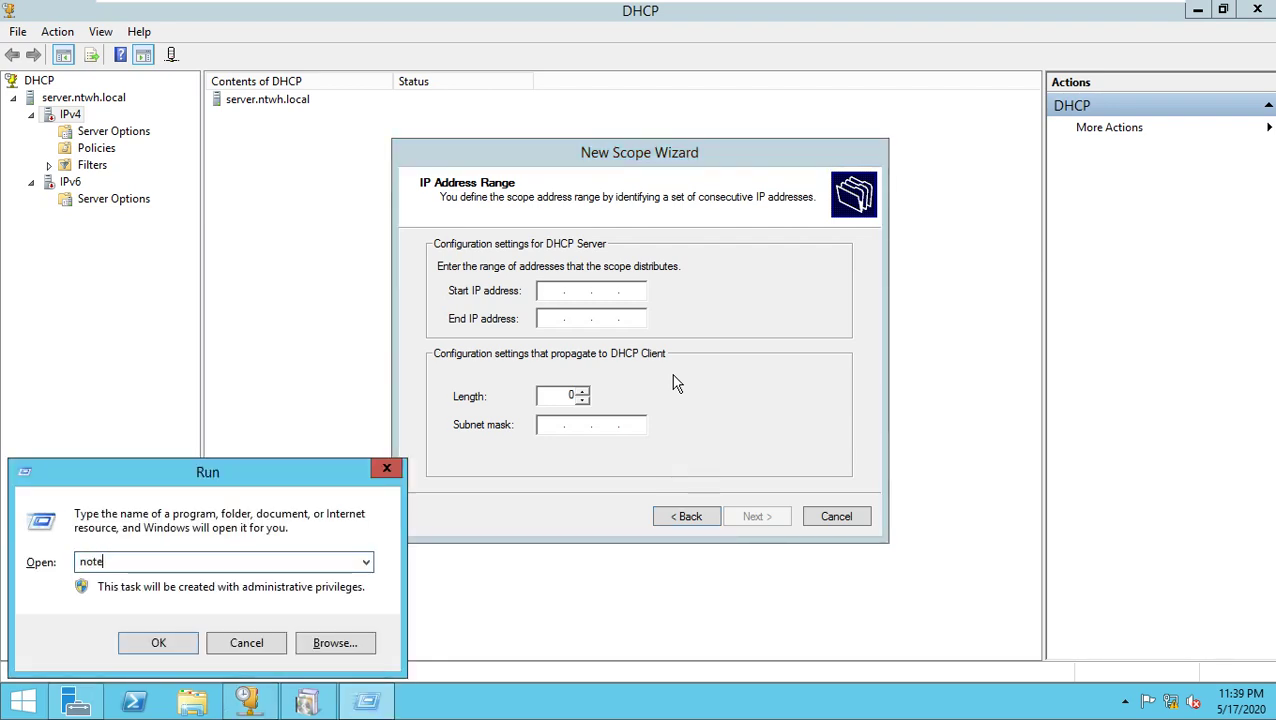
type("otepad")
key("Return")
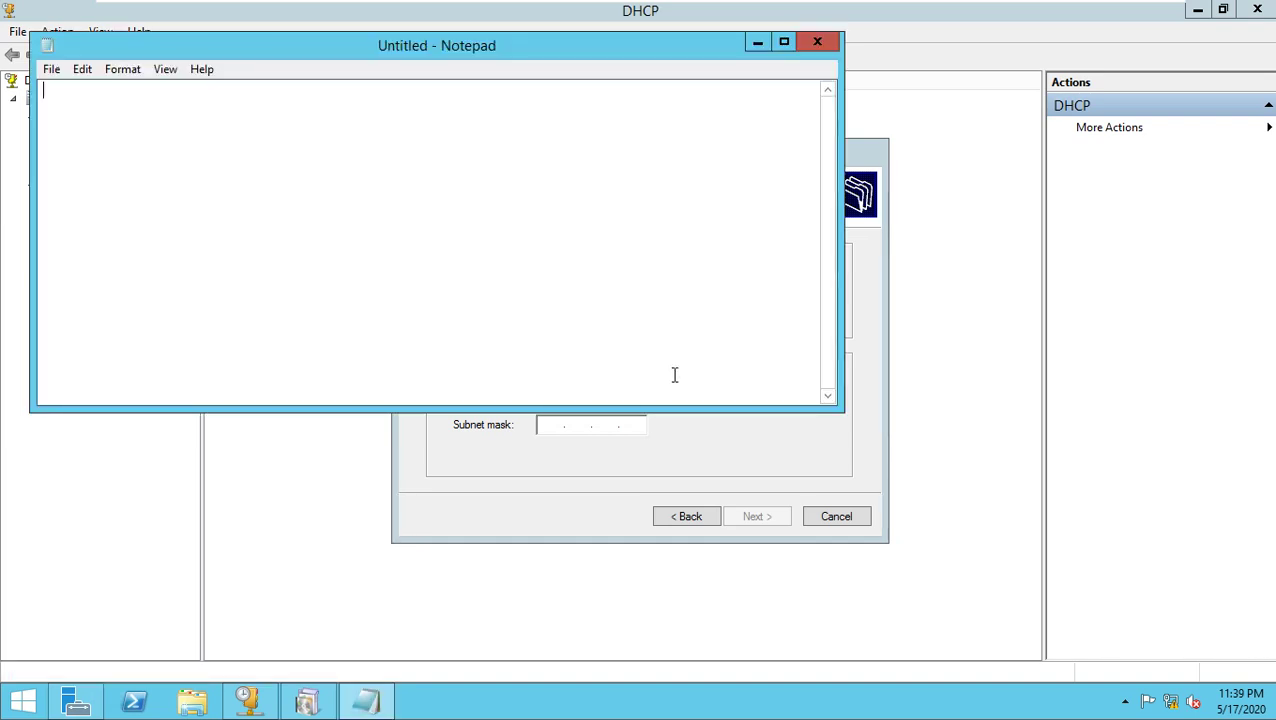
type("192.168.28.0/24 ")
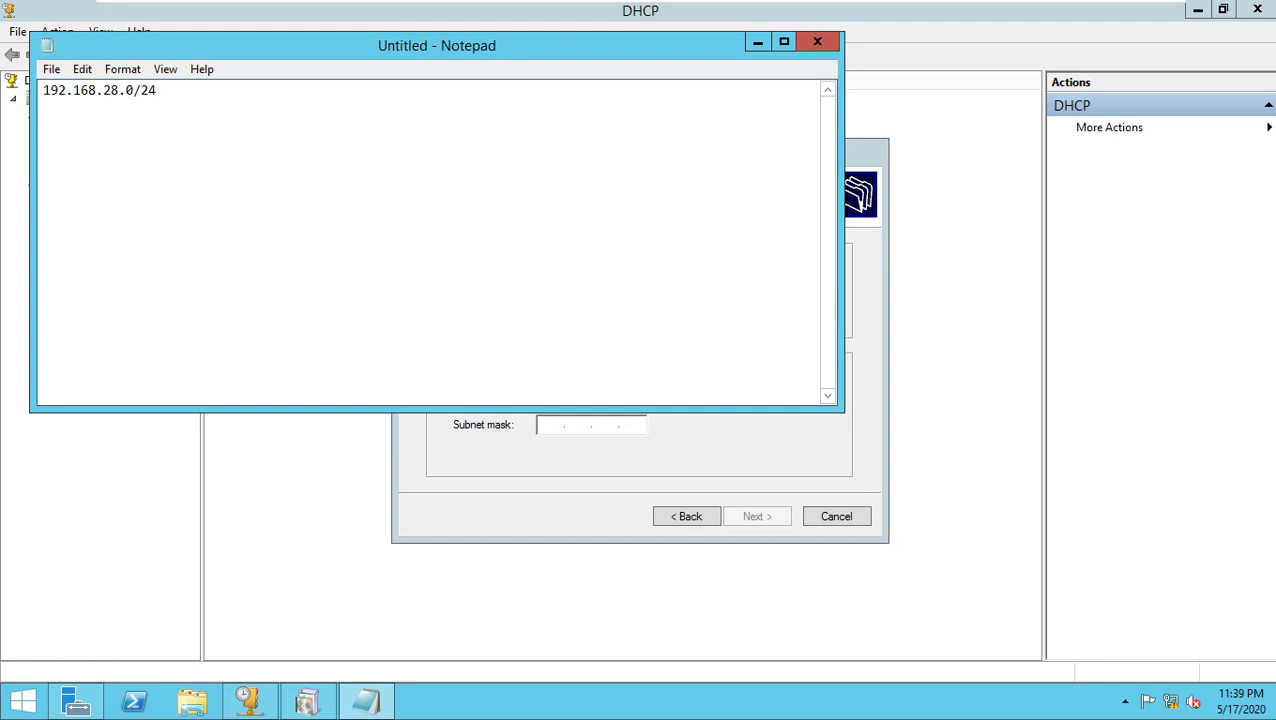
type("Server: 192.168.28.2")
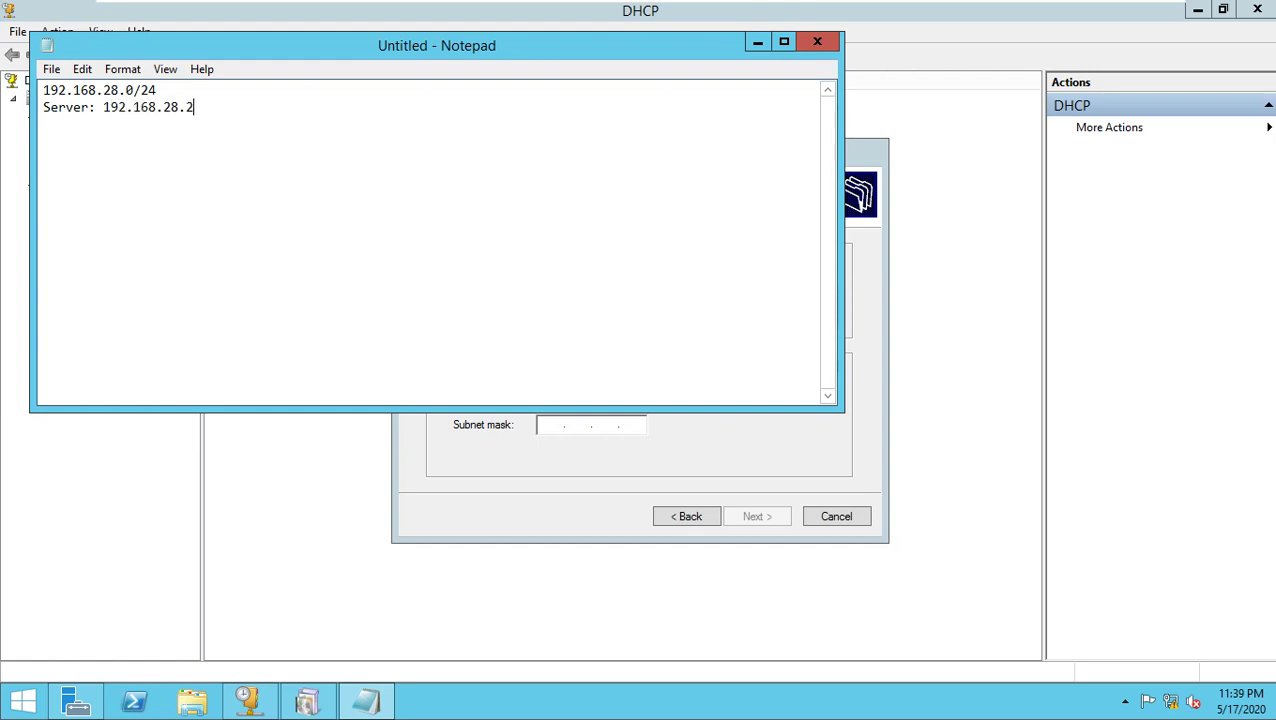
type("8 Router: 192.168.28.1")
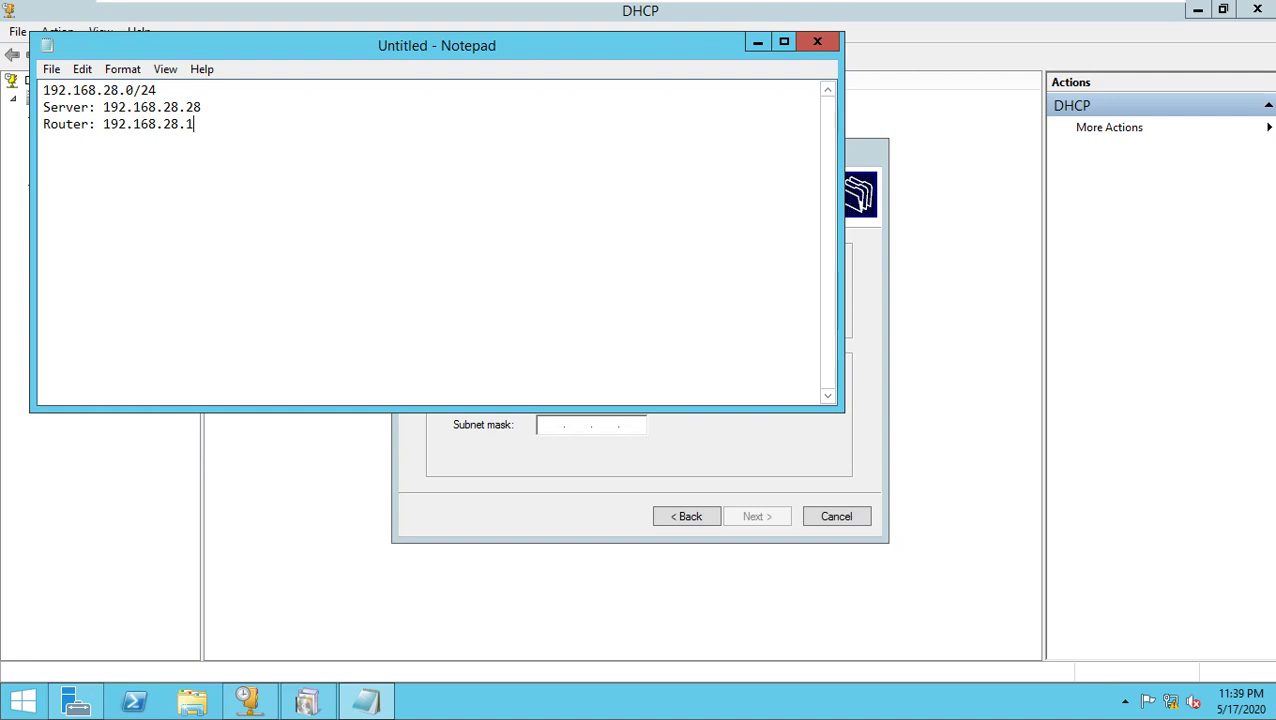
left_click_drag(225, 134, 16, 90)
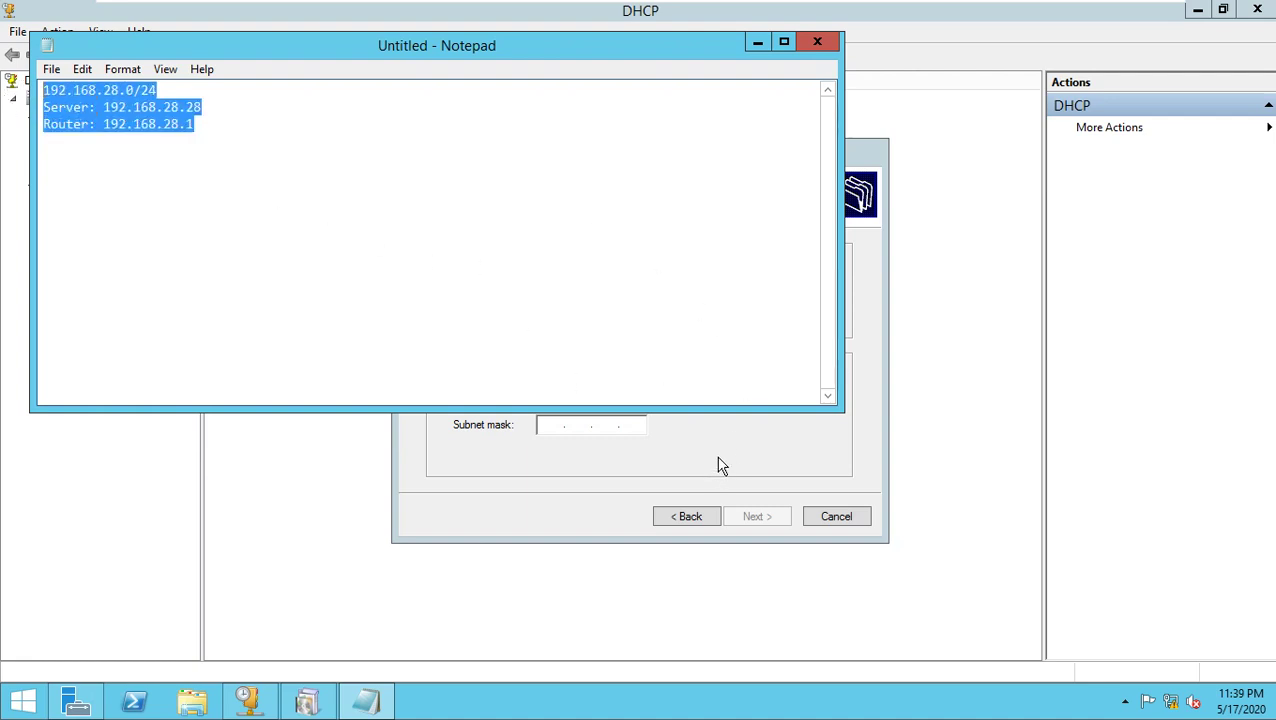
Move the Notepad window aside and review the noted server and router addresses.
left_click(271, 128)
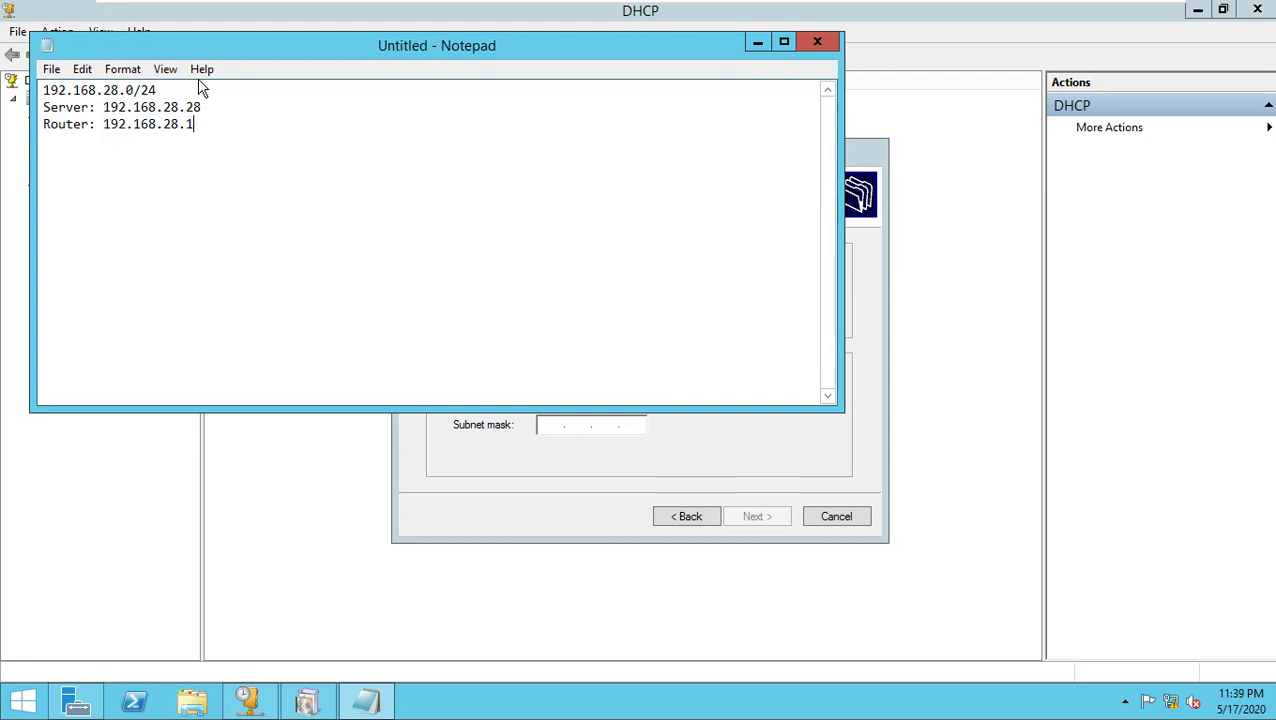
left_click_drag(210, 51, 607, 139)
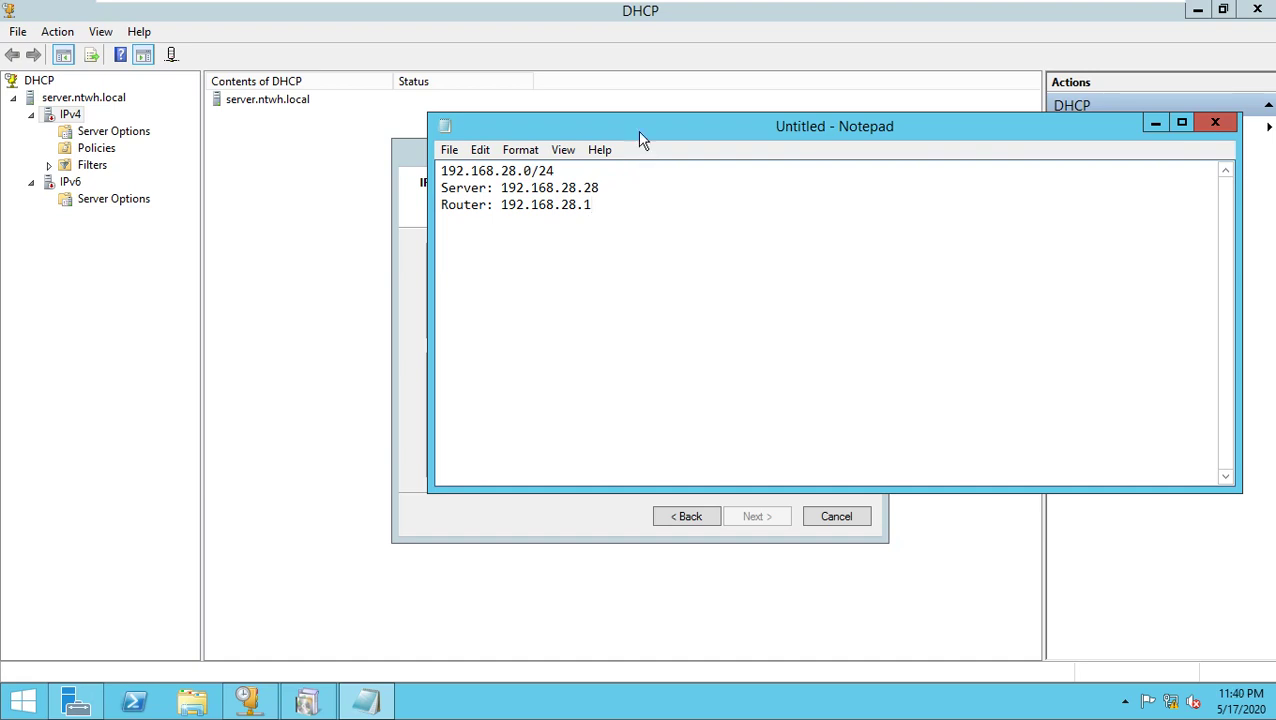
double_click(603, 187)
left_click_drag(610, 189, 501, 188)
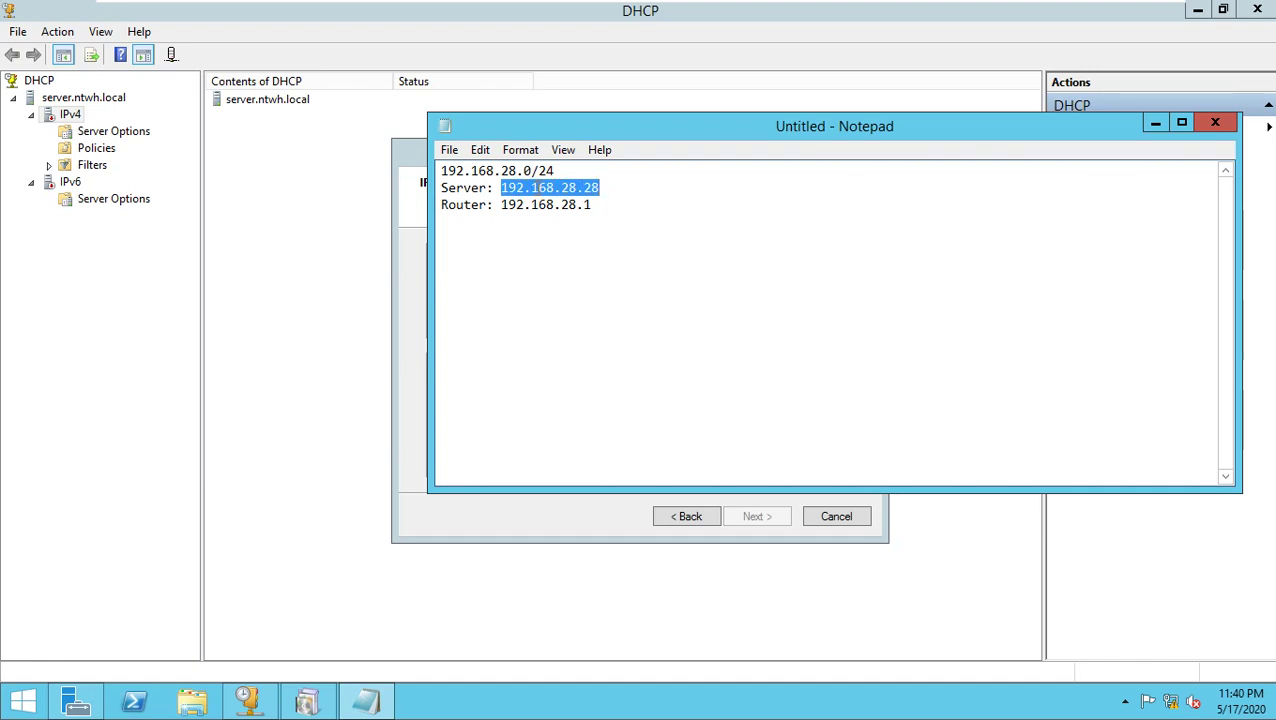
left_click(605, 189)
left_click_drag(591, 205, 440, 188)
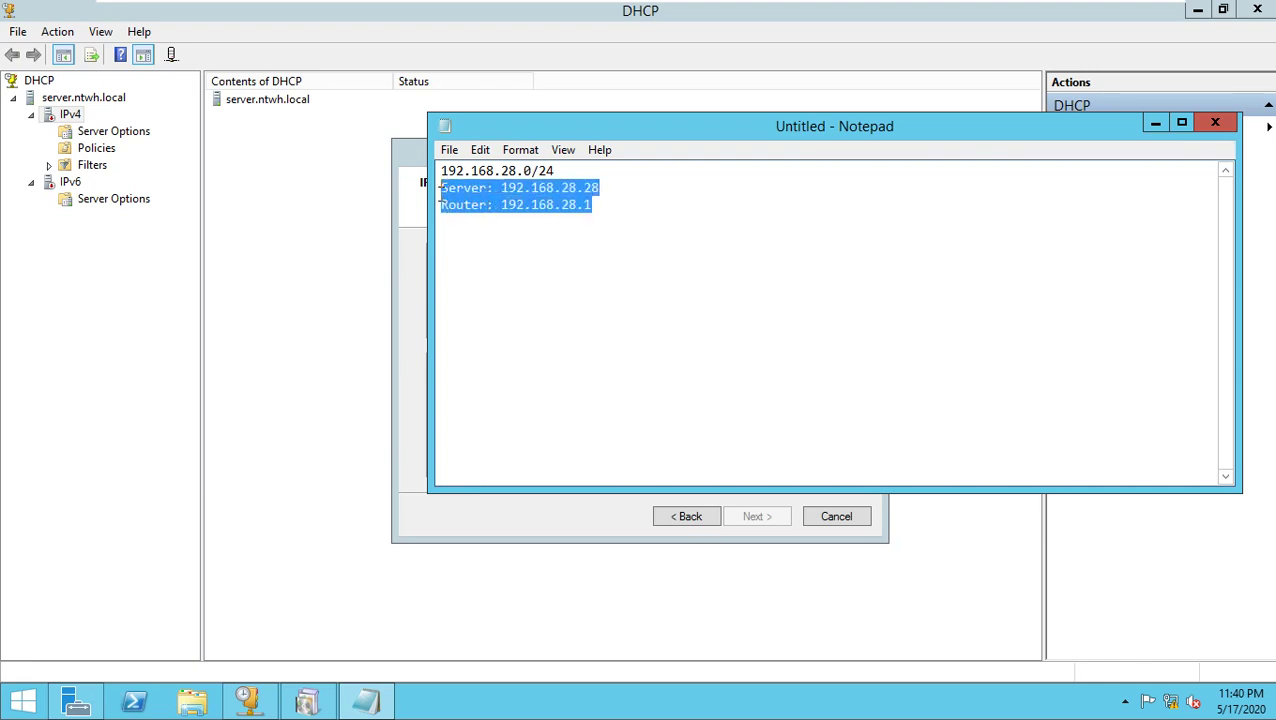
Return to the New Scope Wizard and set the address range from 192.168.28.100 to 192.168.28.200.
left_click(403, 158)
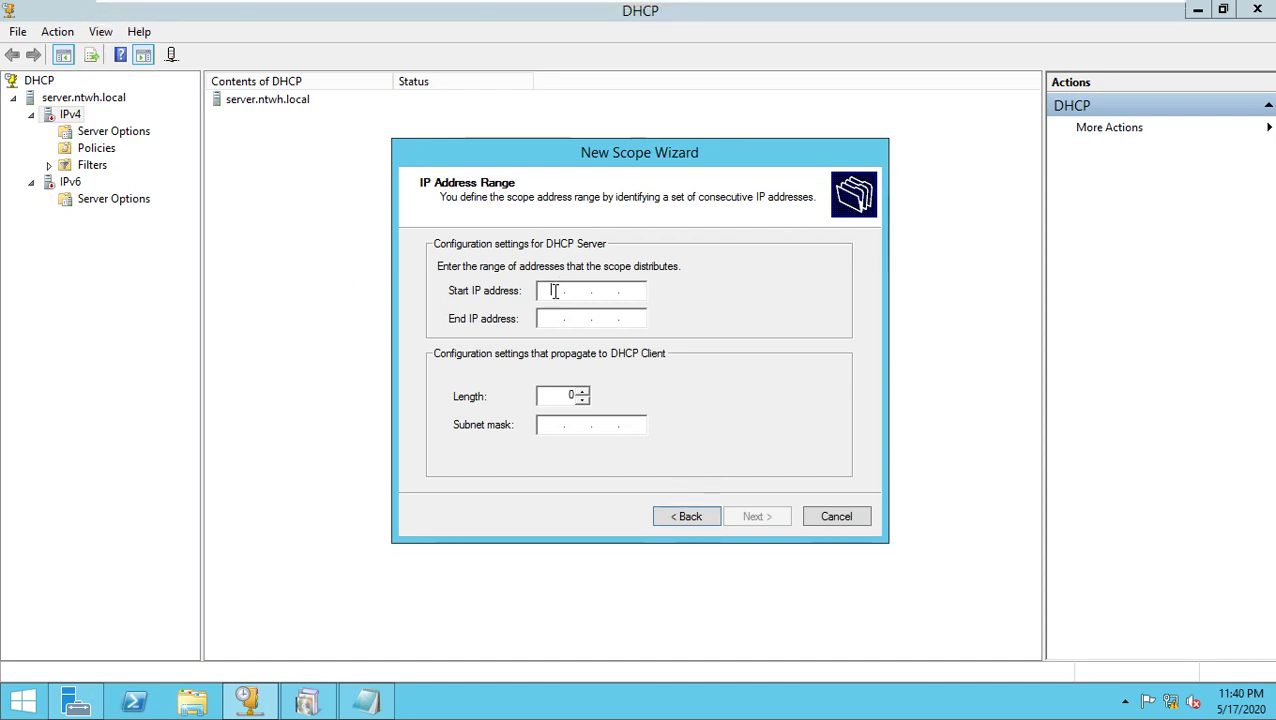
type("192.168.10")
key("BackSpace")
key("BackSpace")
type("28 . 100")
key("Tab")
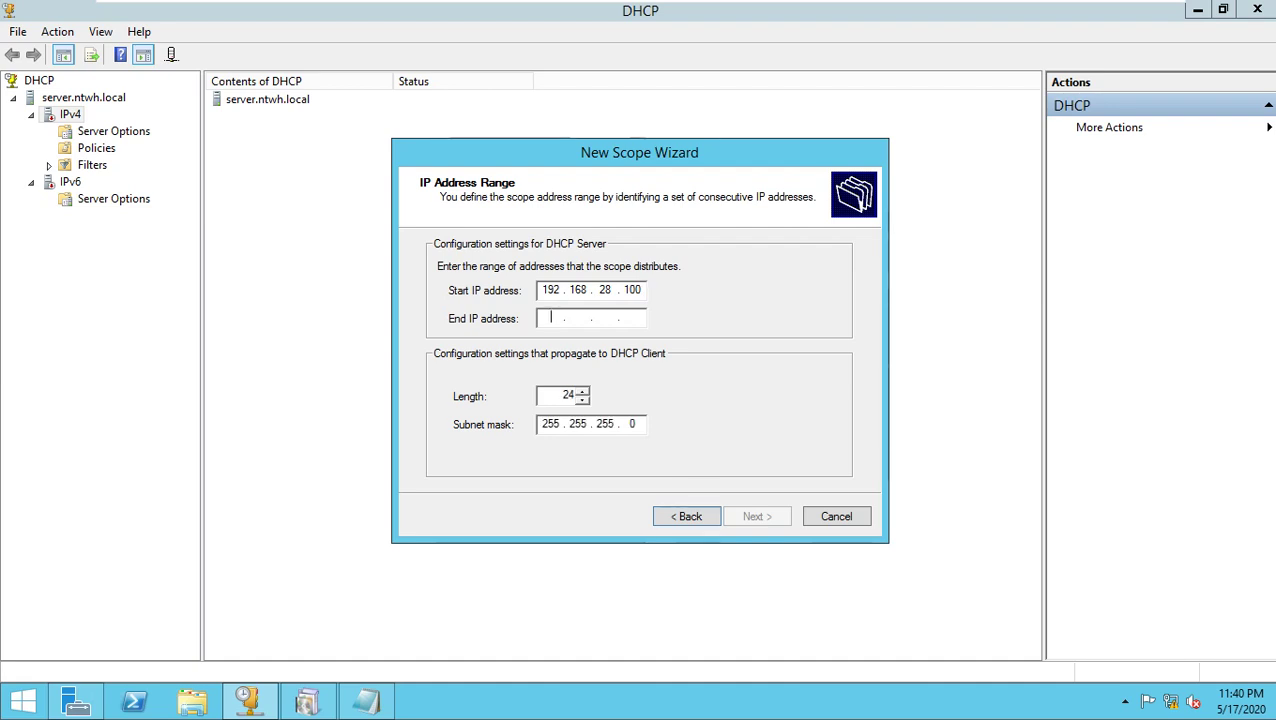
type("192 . 168 . 28 . 2")
type("00")
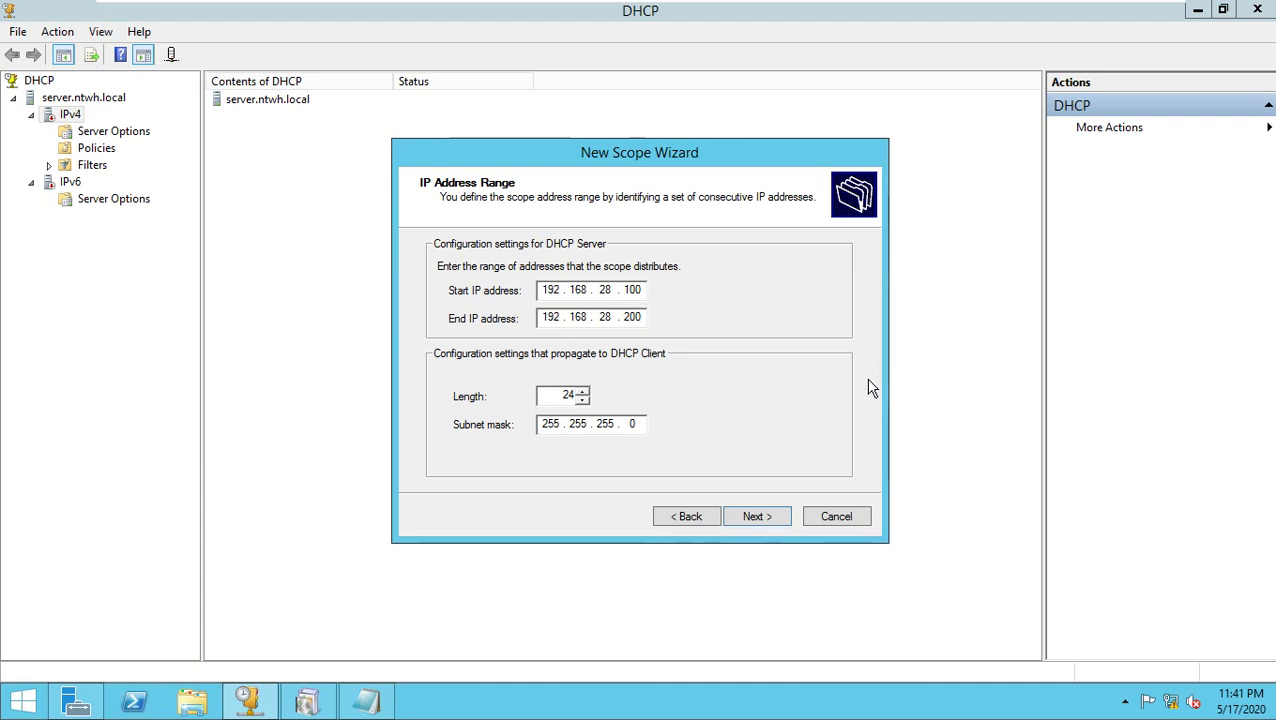
Check the last octets of the scope's start and end addresses, and leave and restore the virtual machine's full-screen view.
double_click(625, 289)
double_click(631, 317)
mouse_move(940, 8)
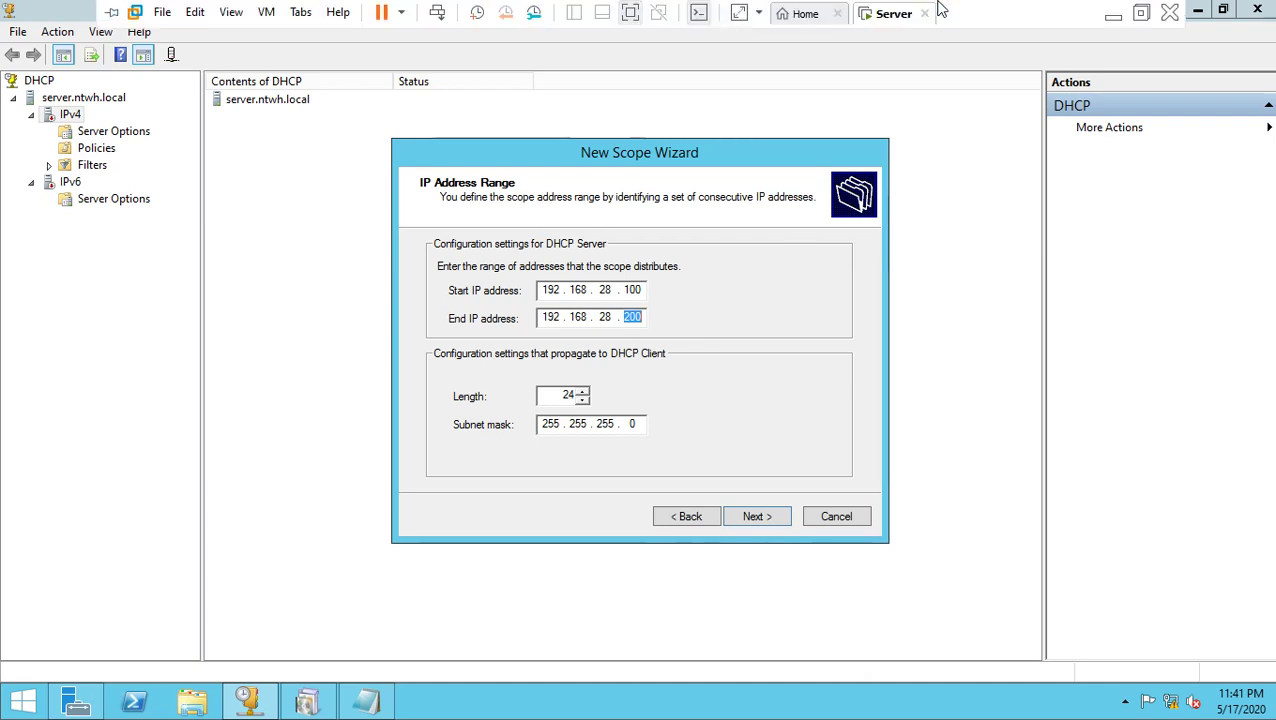
left_click(1141, 13)
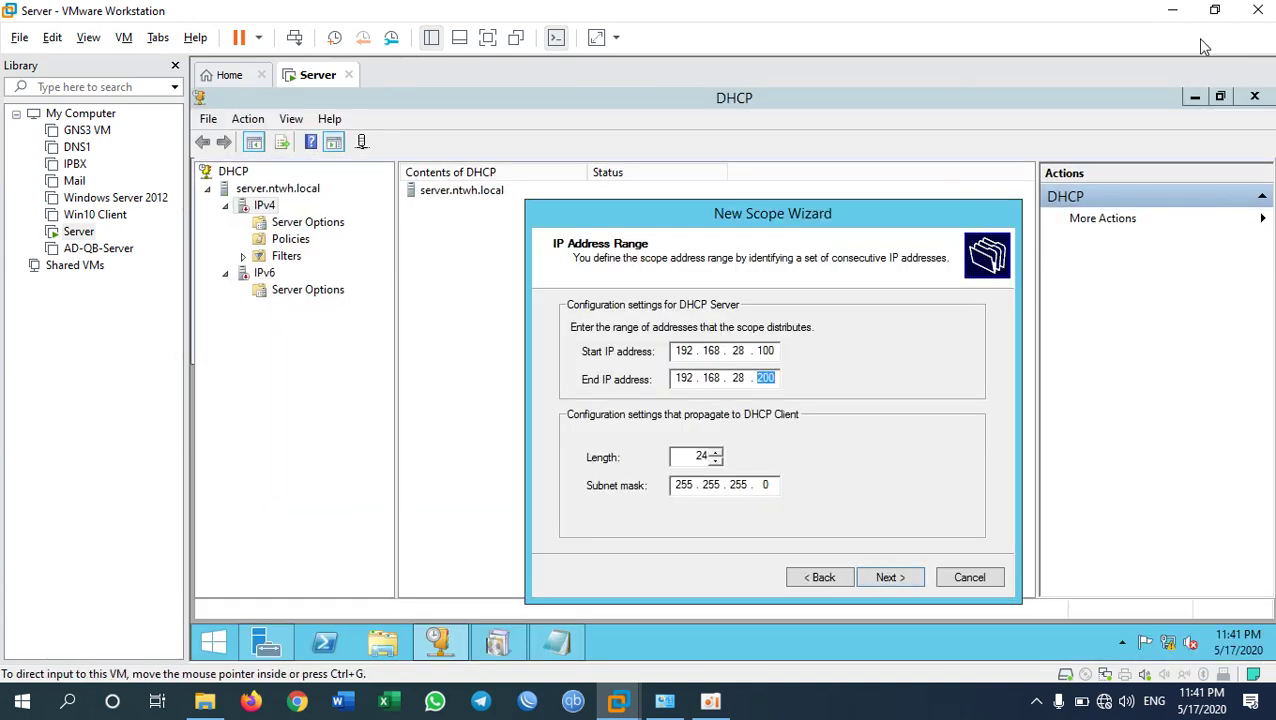
key("ctrl+alt+Return")
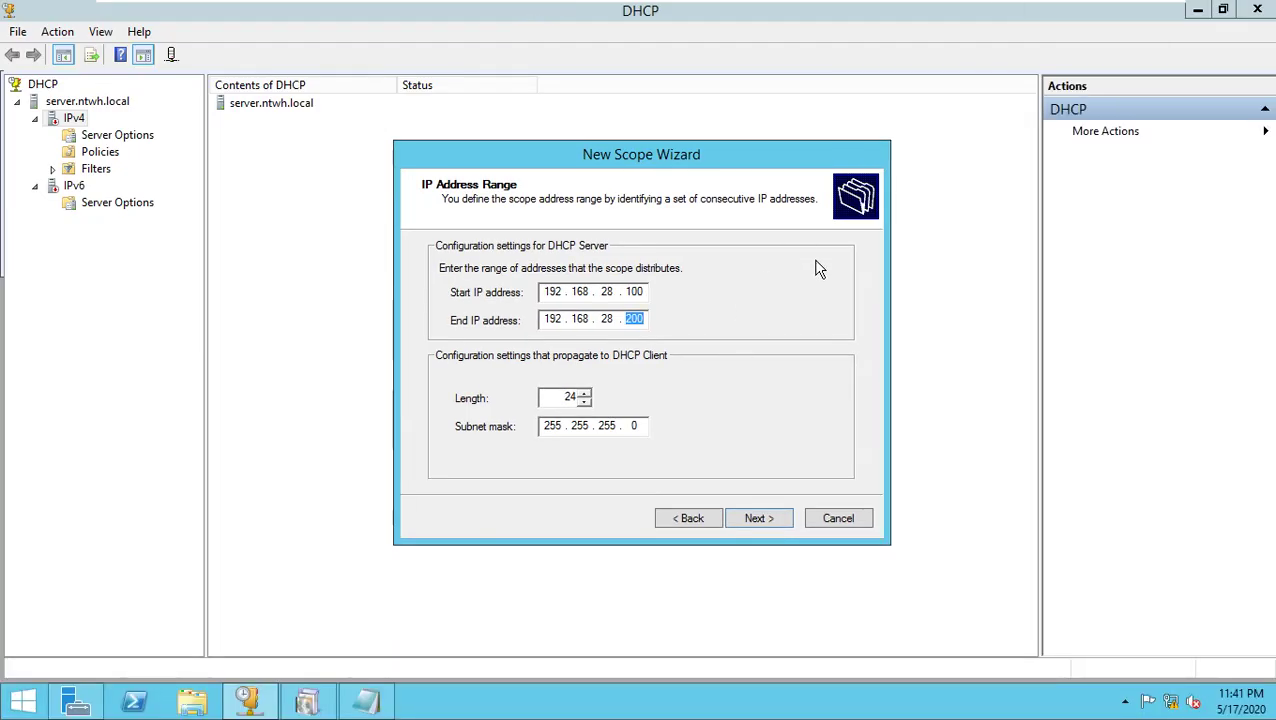
left_click(630, 291)
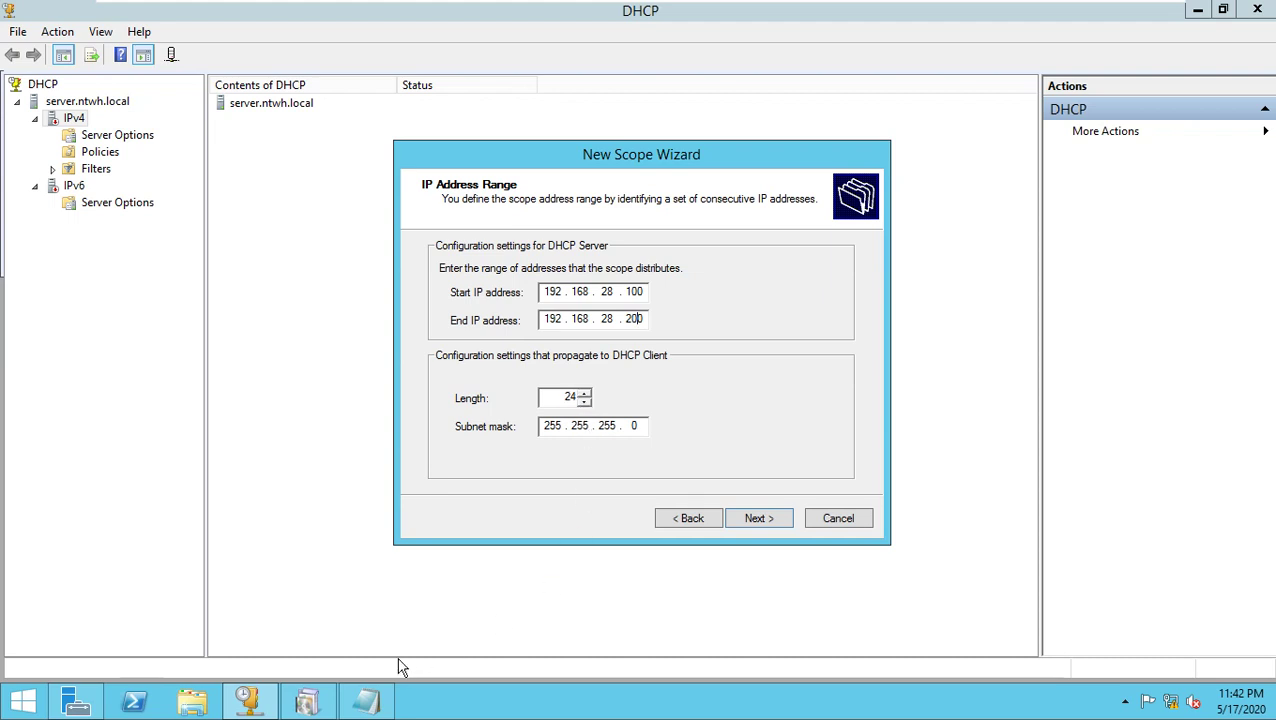
Check the address range against the Notepad notes and continue the wizard to the exclusions and delay page.
left_click(366, 700)
left_click_drag(457, 178, 307, 179)
left_click(570, 524)
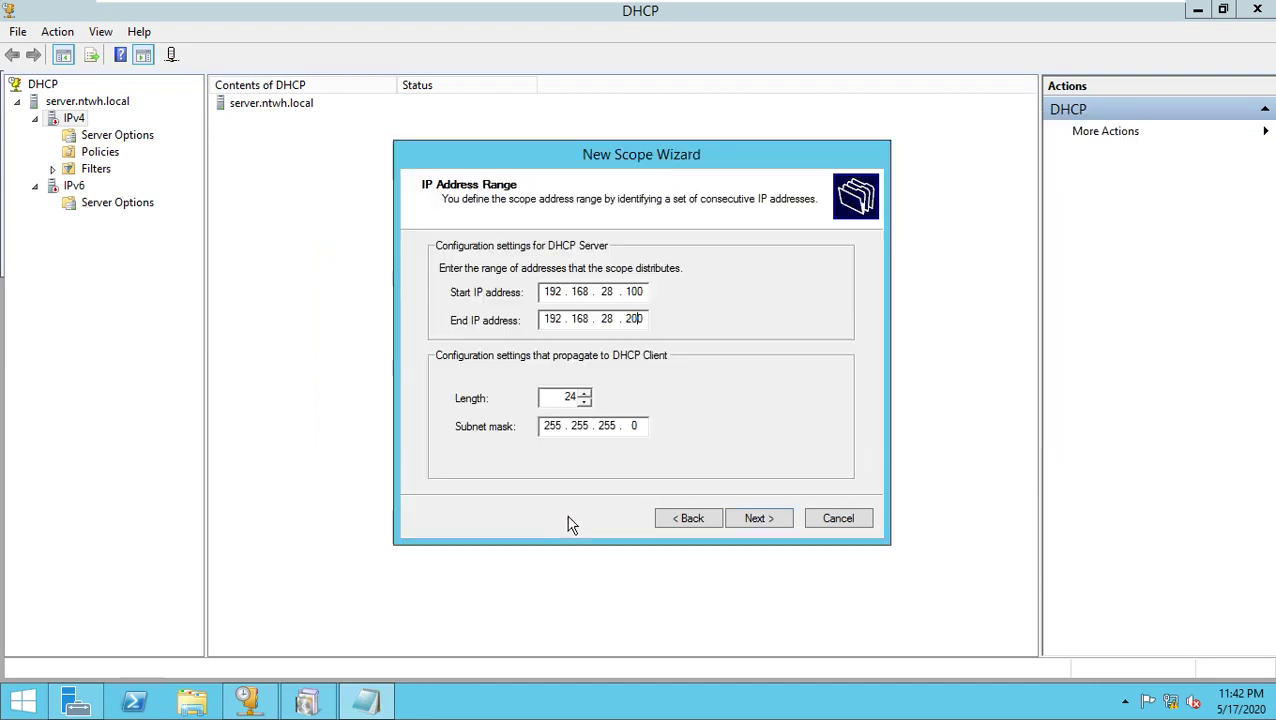
left_click(759, 519)
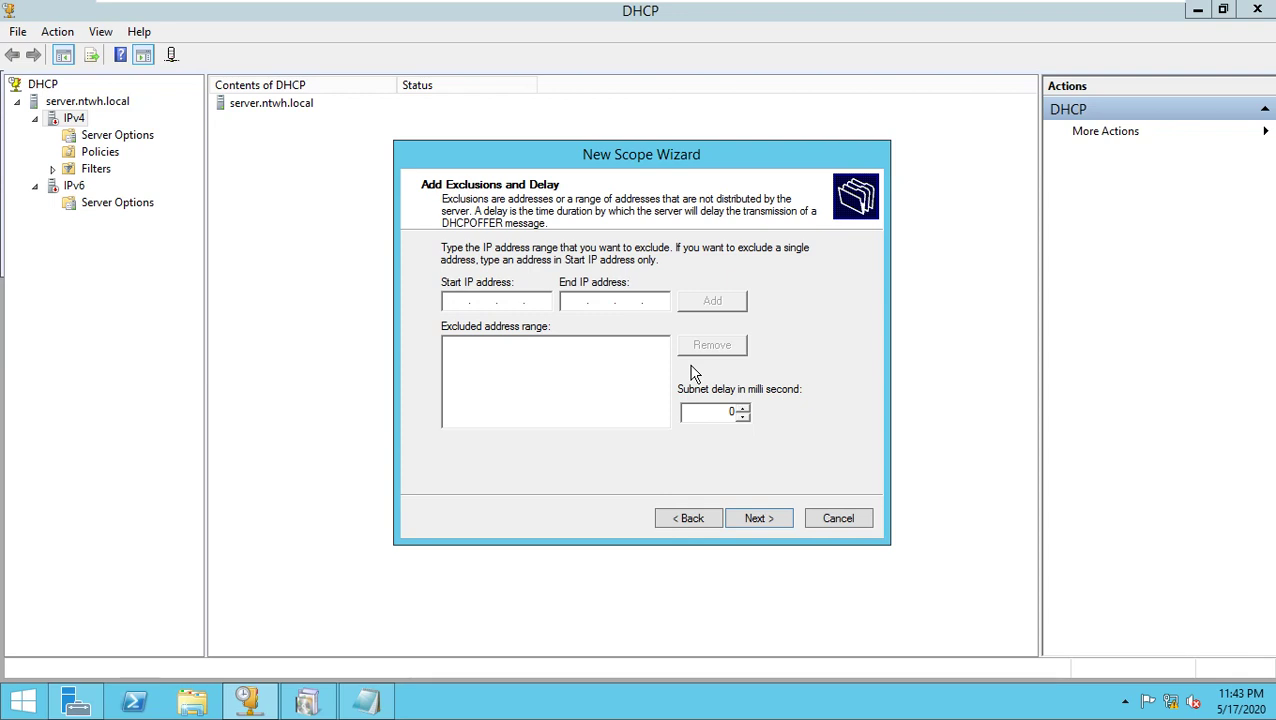
Add an excluded address range from 192.168.28.110 to 192.168.28.120, and remove it from the exclusion list again.
type("192 . 168 . 28 . 110")
left_click(566, 300)
type("192 . 168 . ")
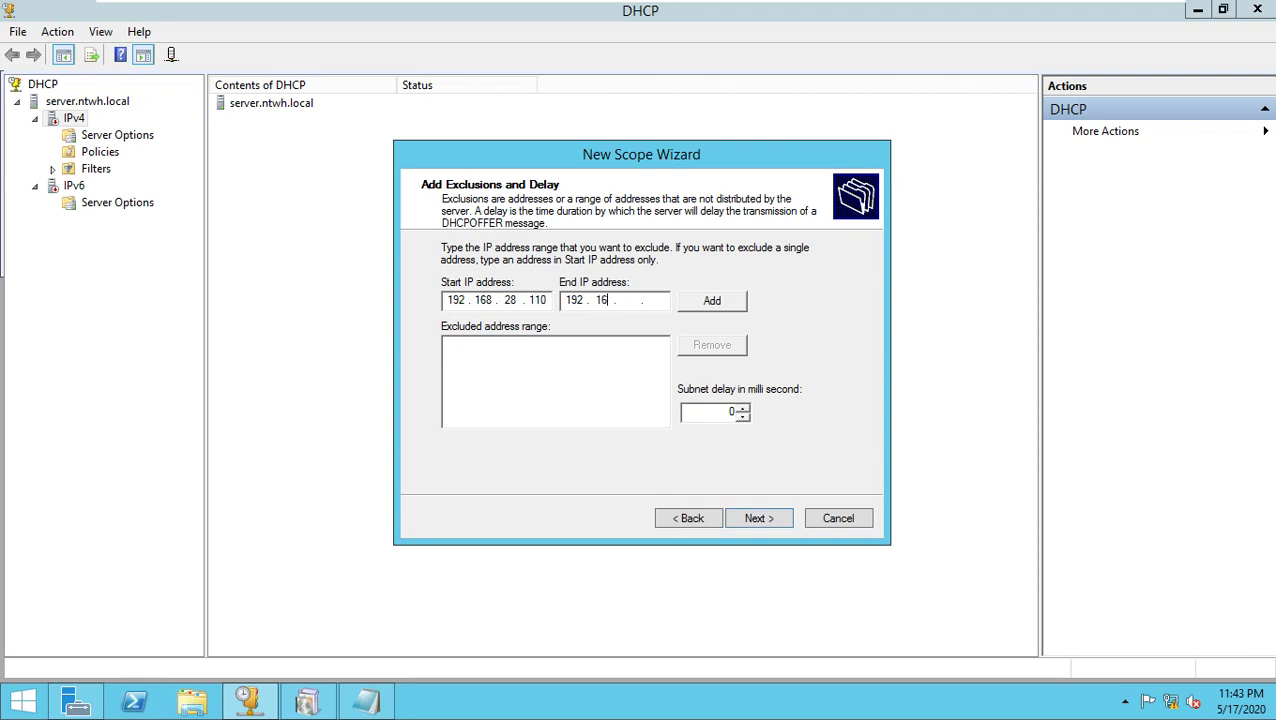
type("28 . 120")
left_click(684, 302)
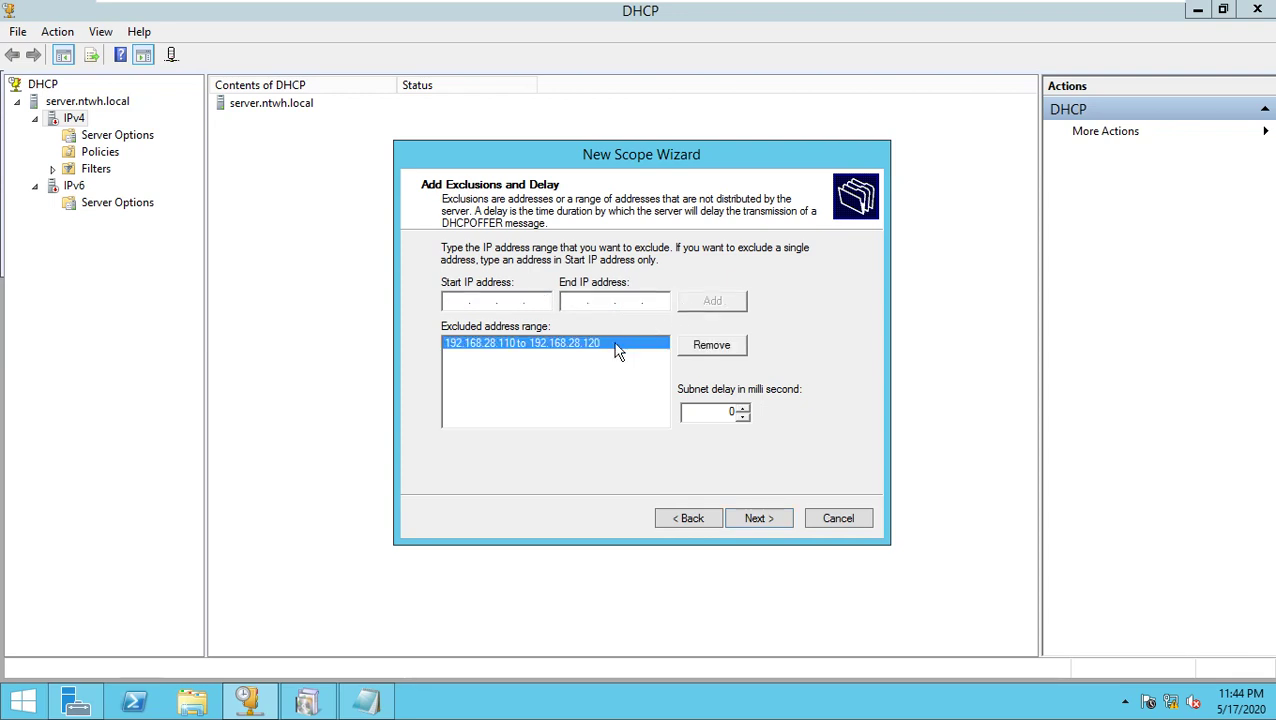
left_click(702, 350)
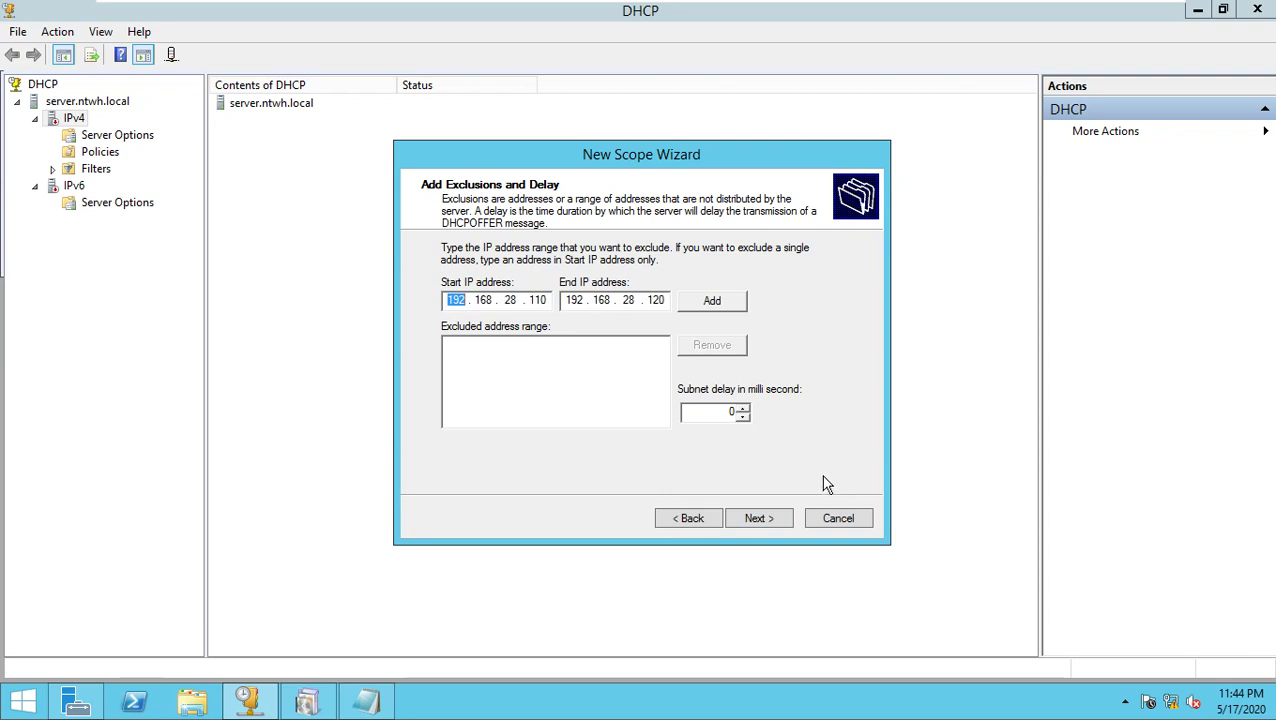
Set the scope's lease duration to 0 days and 1 hour, and proceed with configuring the DHCP options now.
left_click(768, 521)
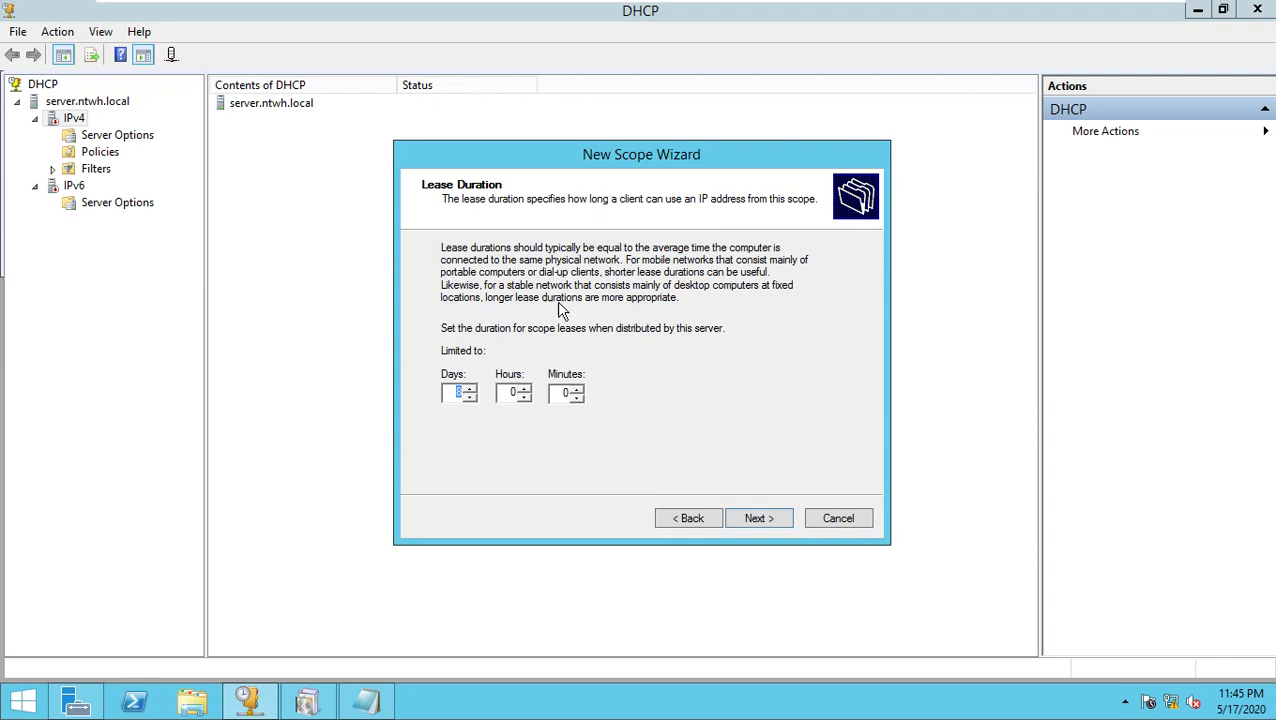
left_click(458, 392)
key("BackSpace")
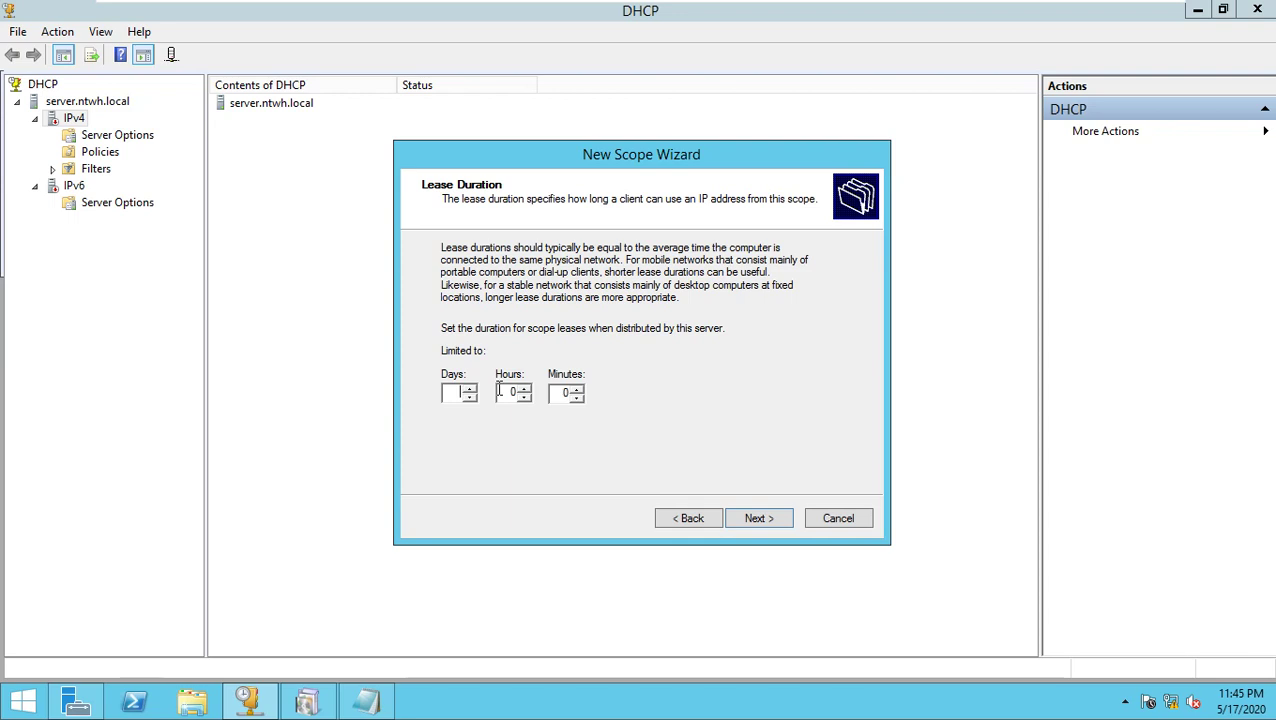
type("0")
left_click(522, 391)
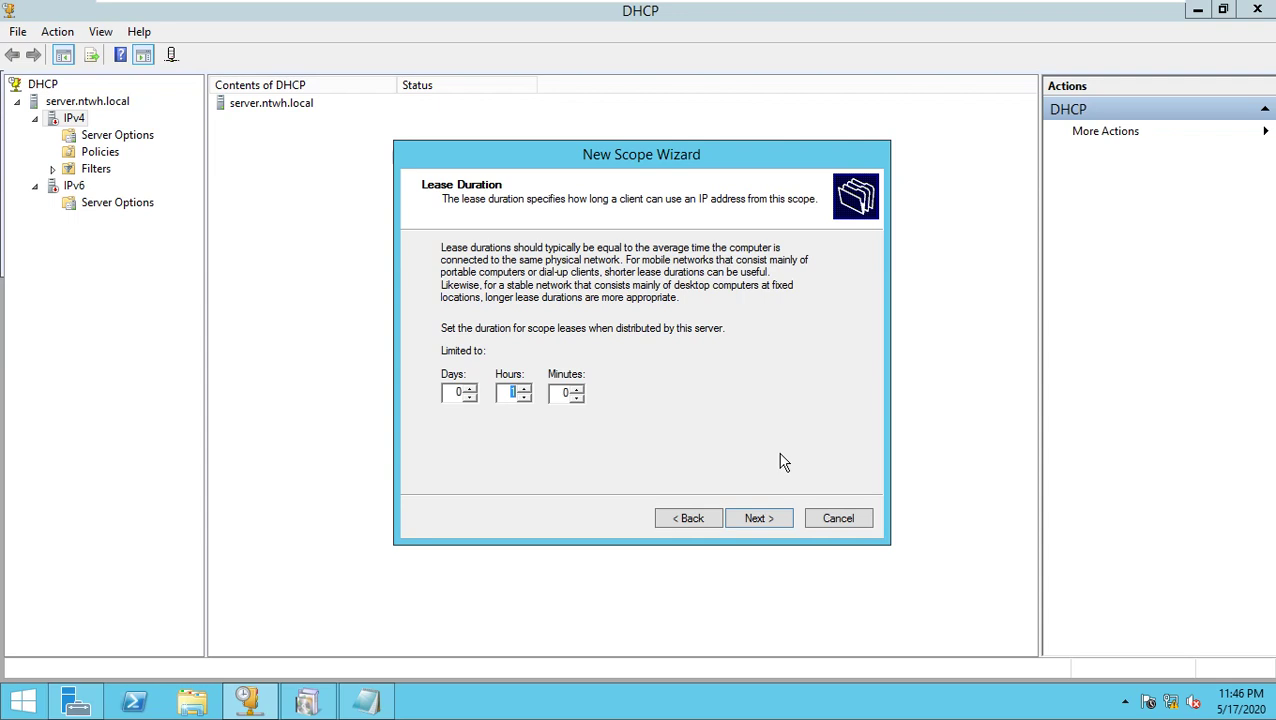
left_click(762, 520)
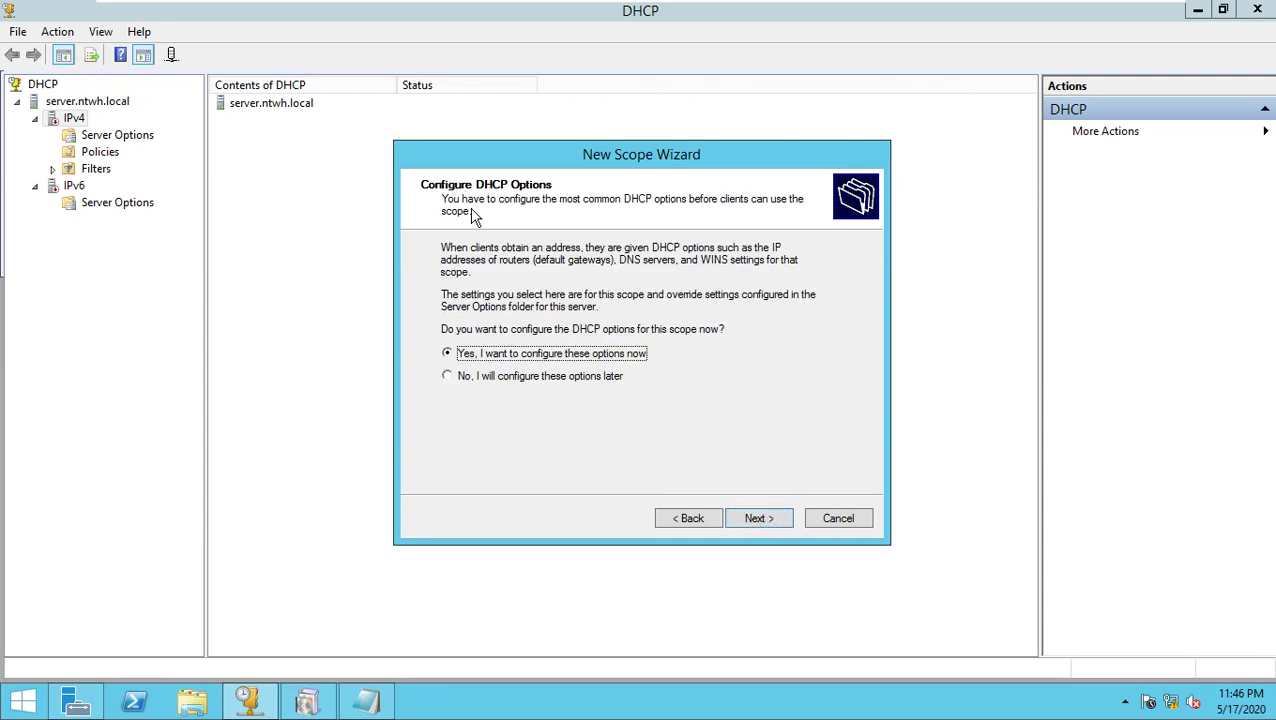
left_click(755, 519)
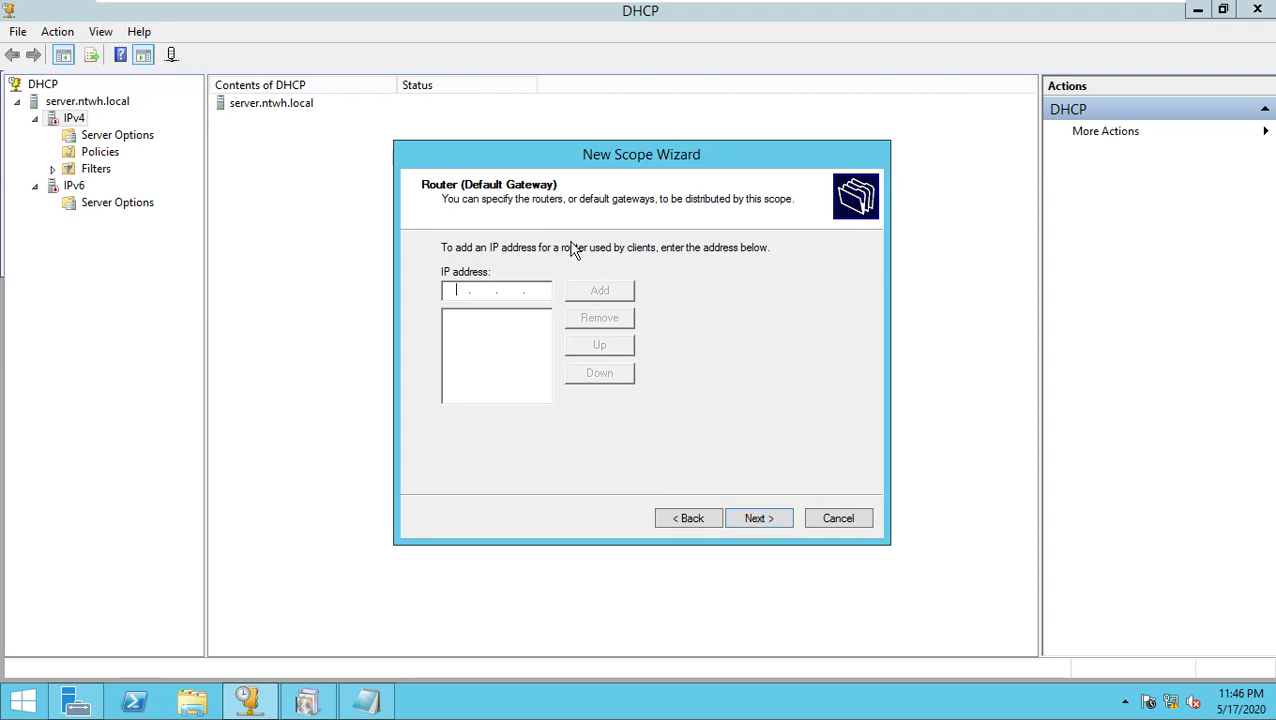
Add the router address 192.168.28.1 from the Notepad notes as default gateway, and continue to the domain name and DNS servers page.
left_click(366, 700)
left_click_drag(487, 204, 334, 220)
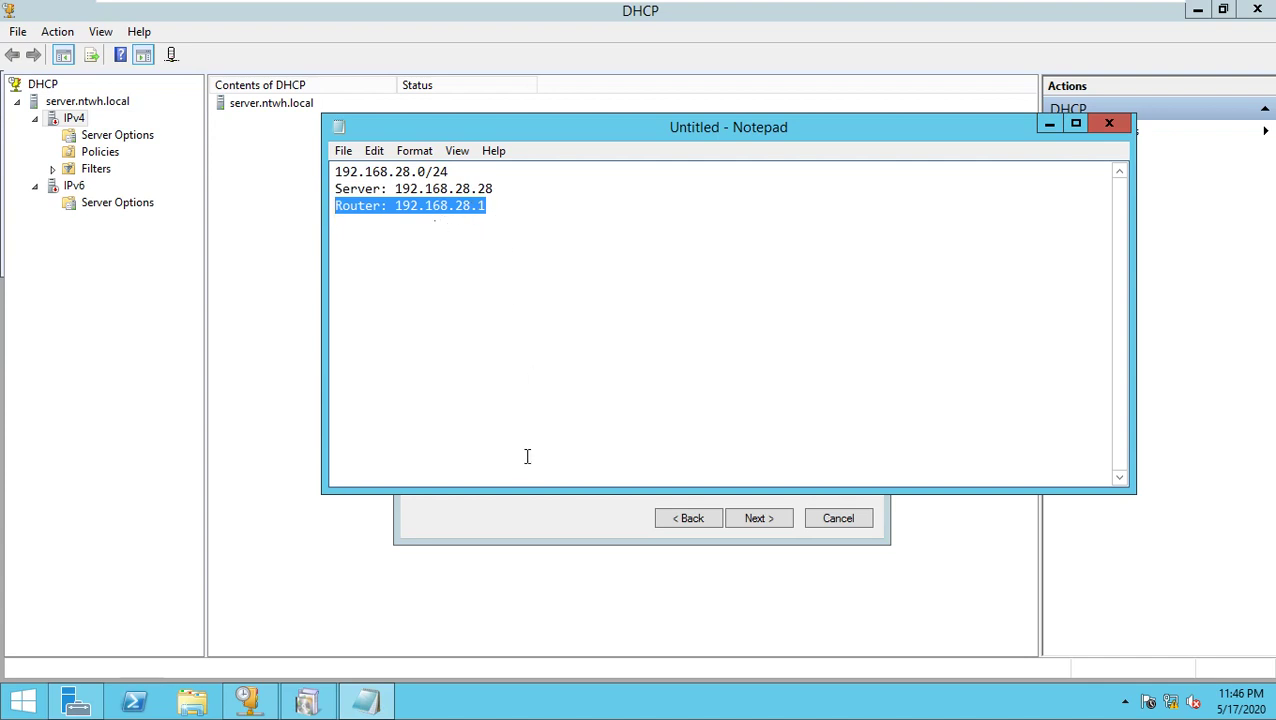
left_click_drag(496, 205, 333, 208)
left_click(446, 525)
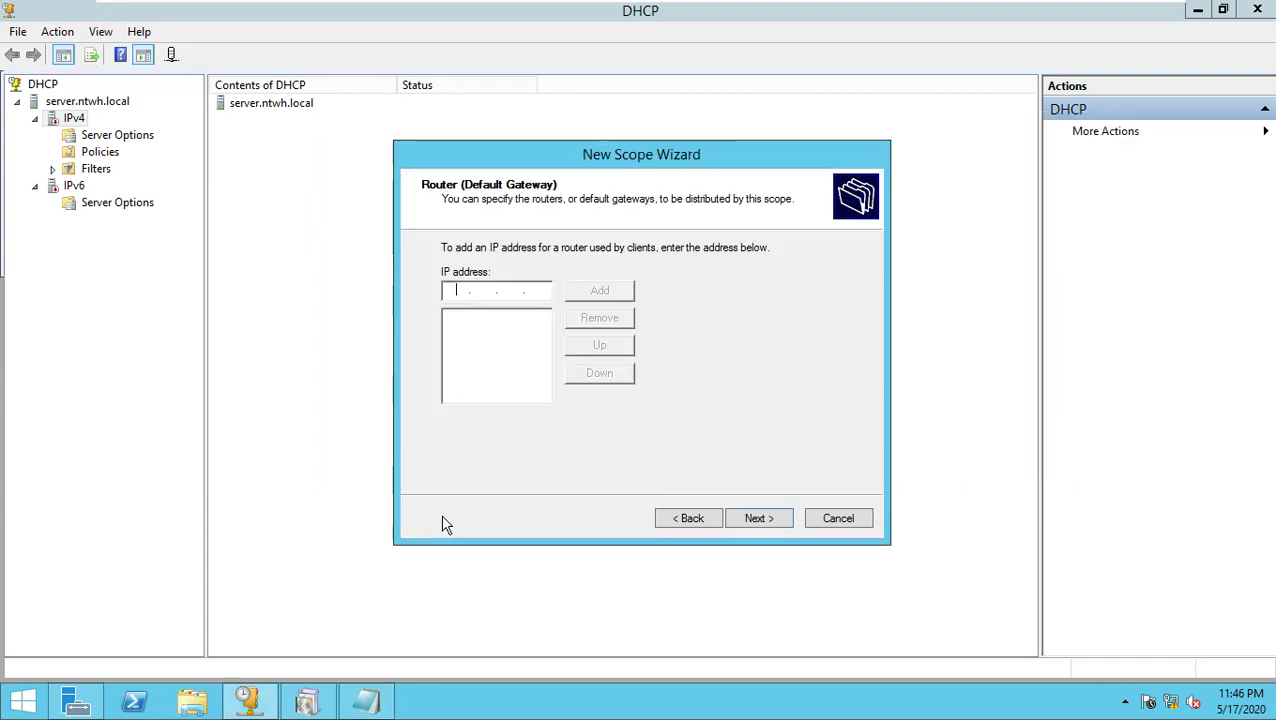
type("192.168.")
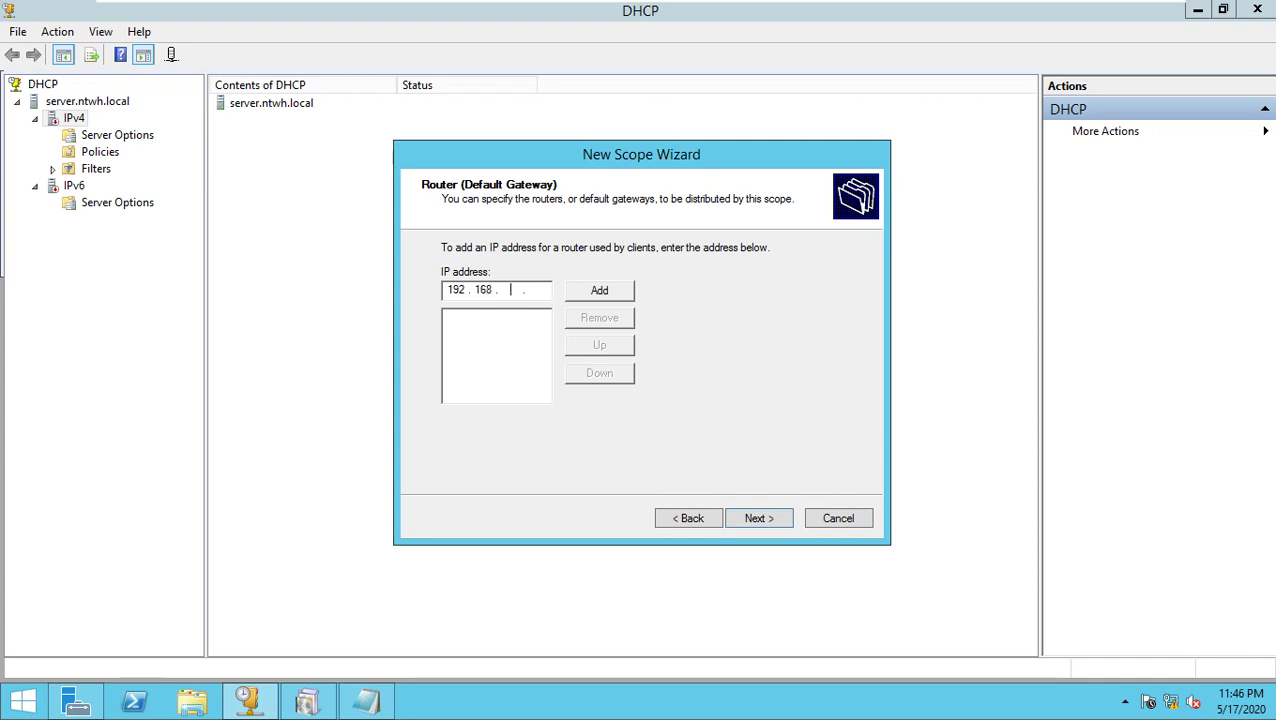
type("28.1")
left_click(592, 290)
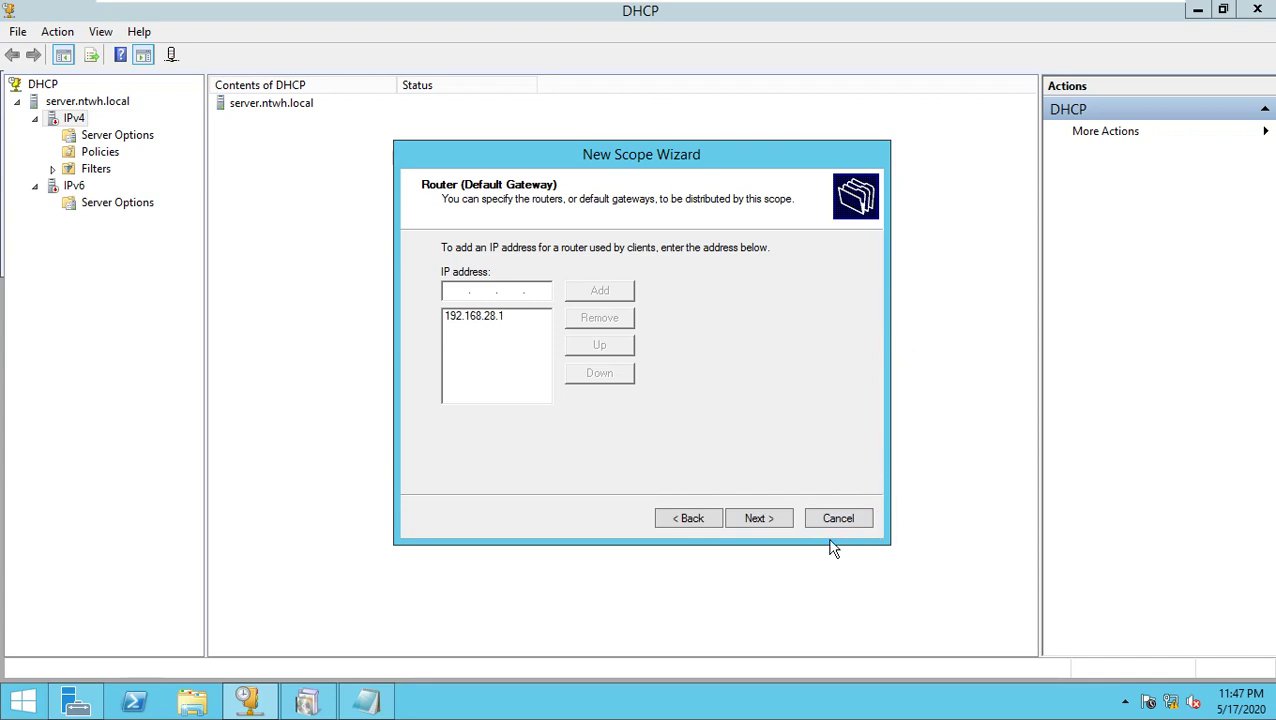
left_click(775, 519)
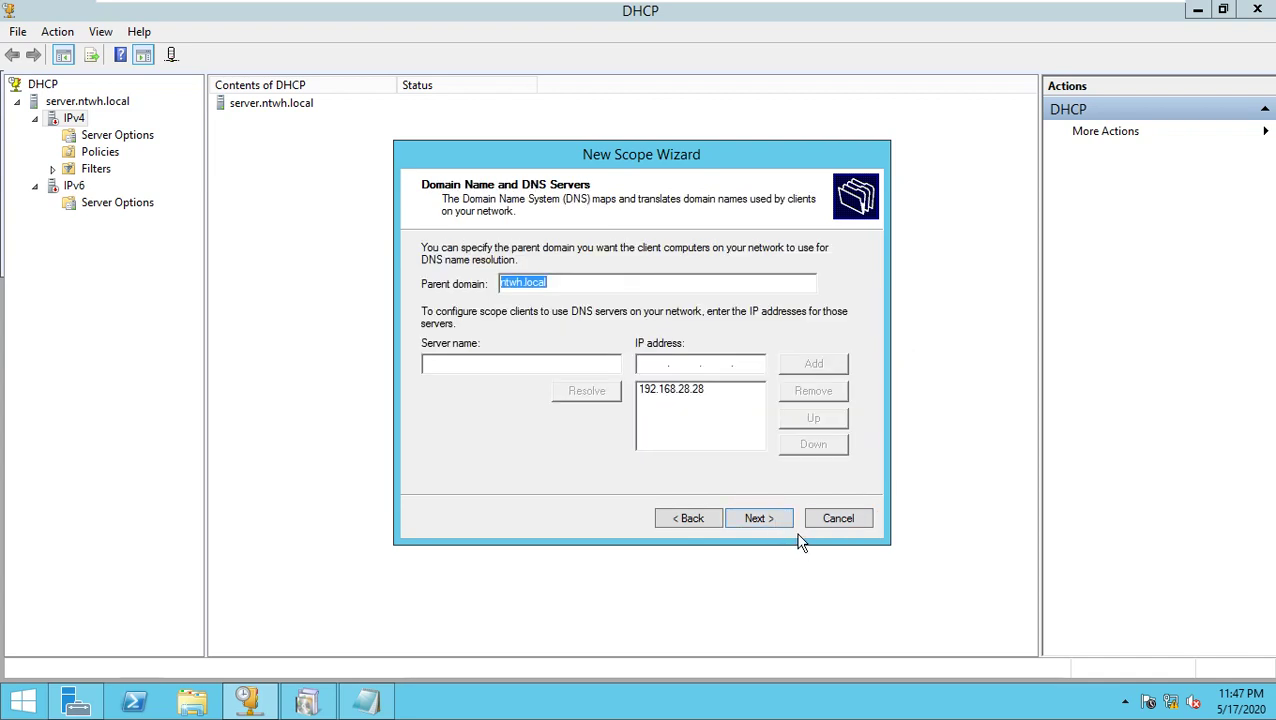
Enter 192.168.28.28 as the DNS server name and resolve it to its IP address.
left_click(597, 280)
left_click(583, 367)
type("192.168.28.28")
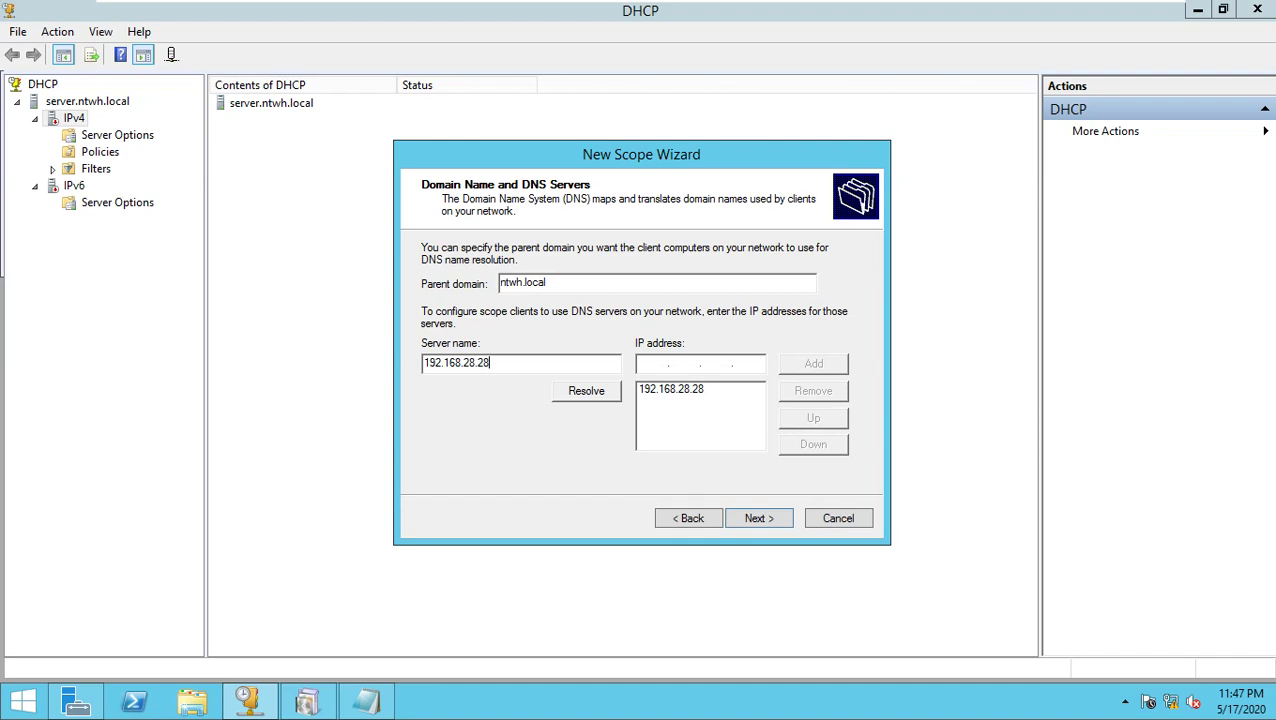
left_click(572, 401)
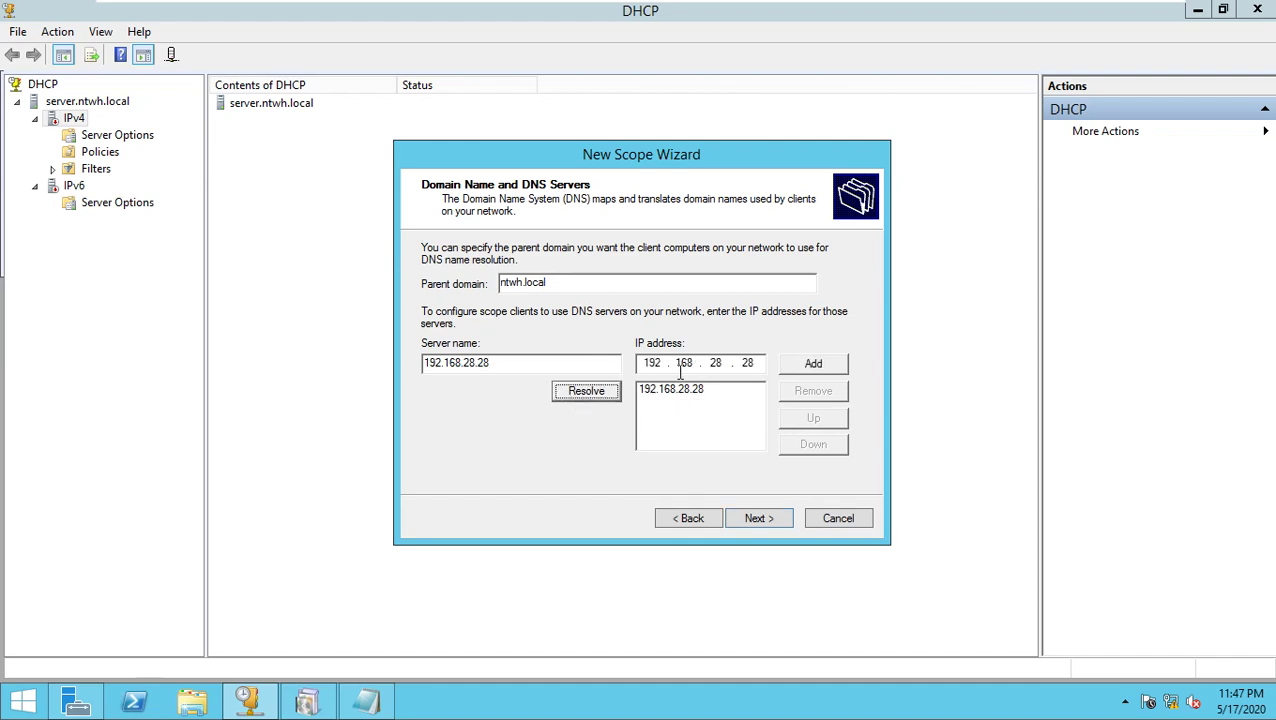
left_click_drag(553, 282, 482, 292)
left_click_drag(516, 364, 341, 366)
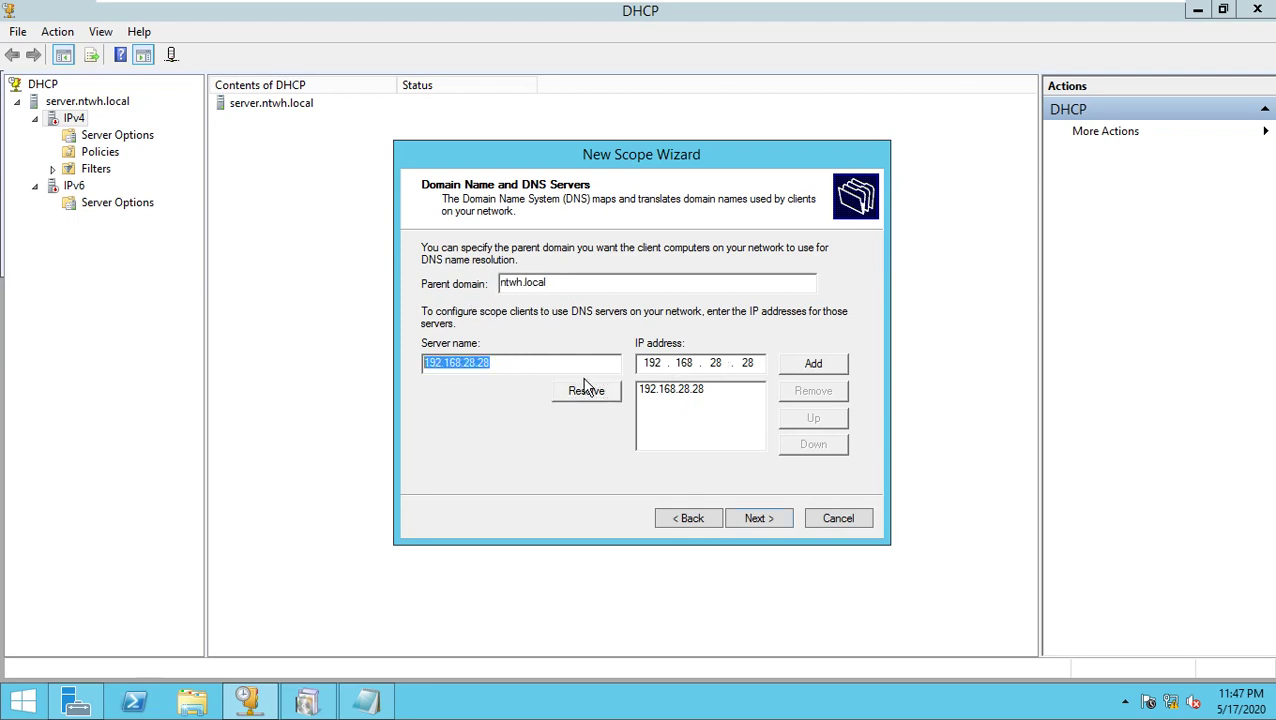
Try adding the resolved address to the DNS server list, and remove the duplicate entry.
left_click(735, 365)
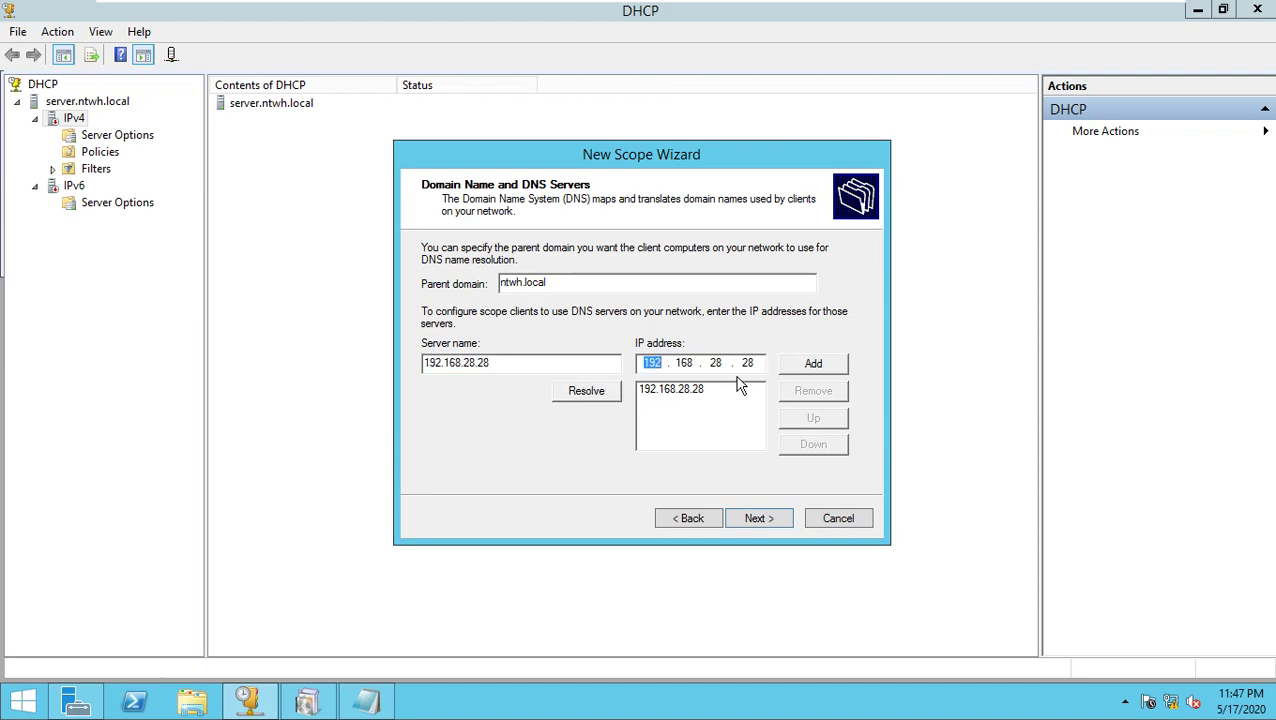
left_click(746, 365)
left_click(808, 365)
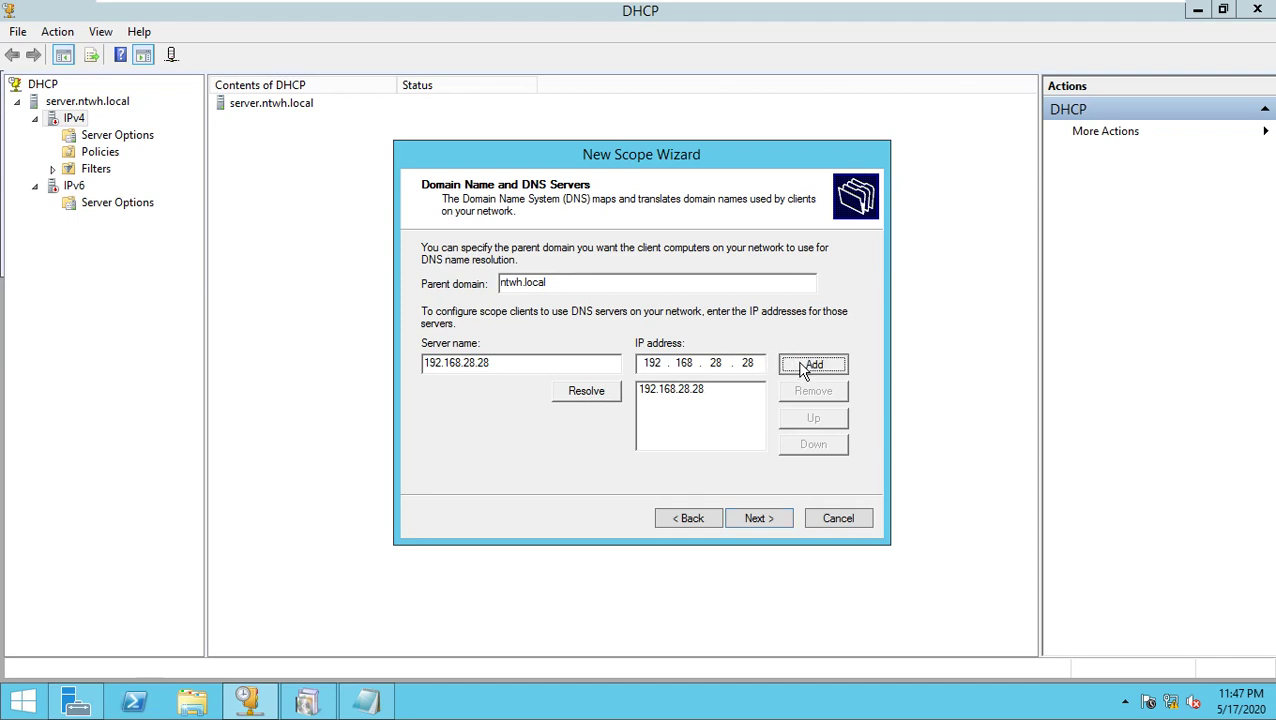
left_click(690, 401)
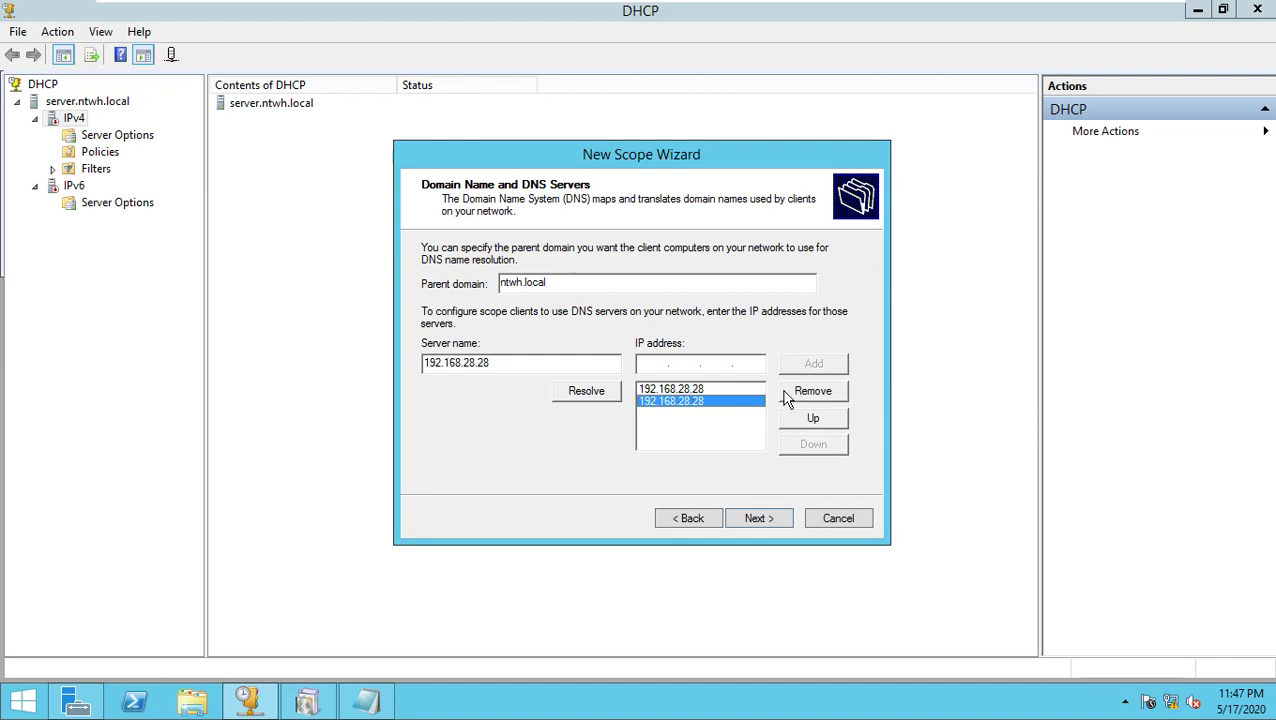
left_click(813, 391)
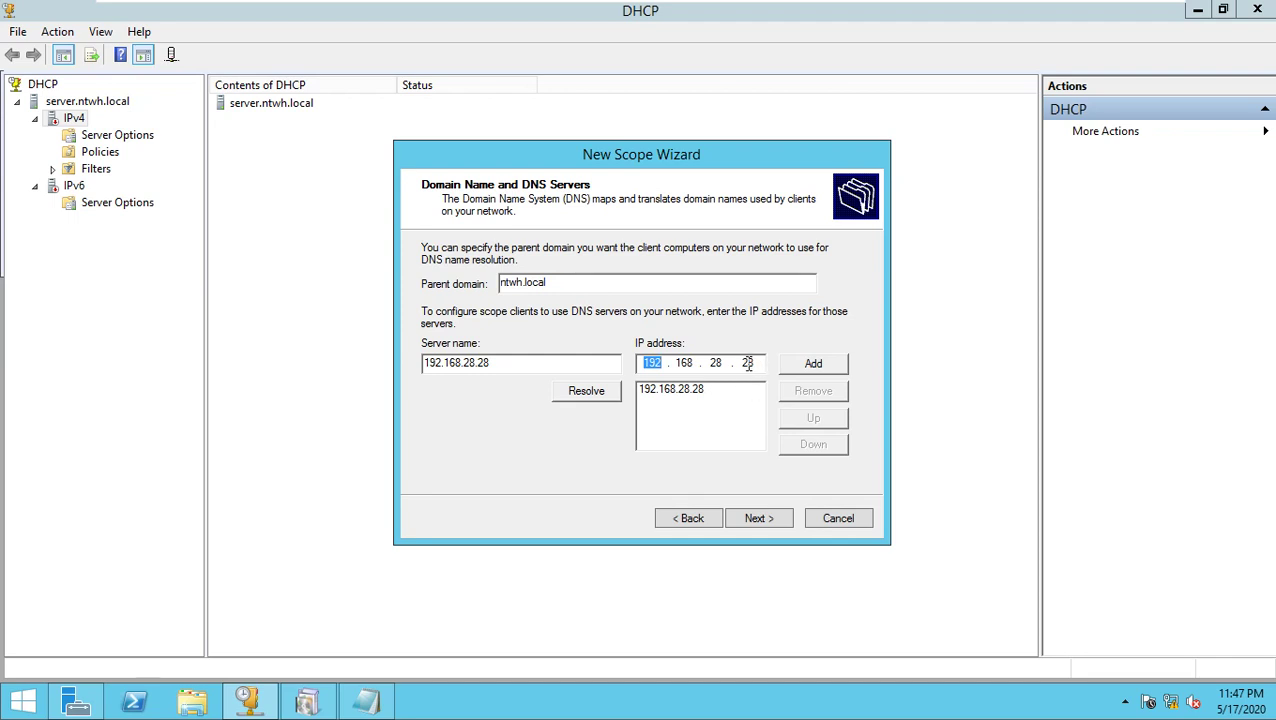
Remove the existing DNS server entry, add the resolved address 192.168.28.28 to the list, and check the domain and server fields.
left_click(705, 392)
left_click(810, 391)
left_click(814, 366)
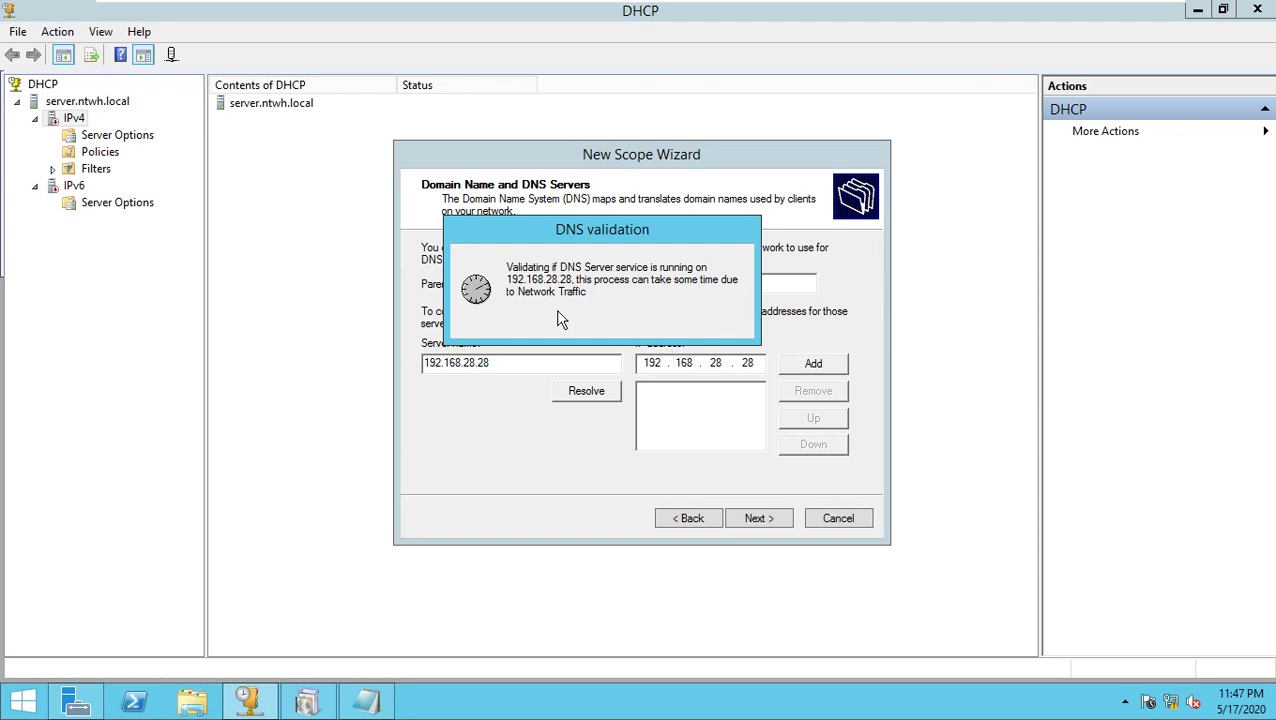
left_click_drag(565, 283, 384, 285)
left_click_drag(524, 362, 395, 343)
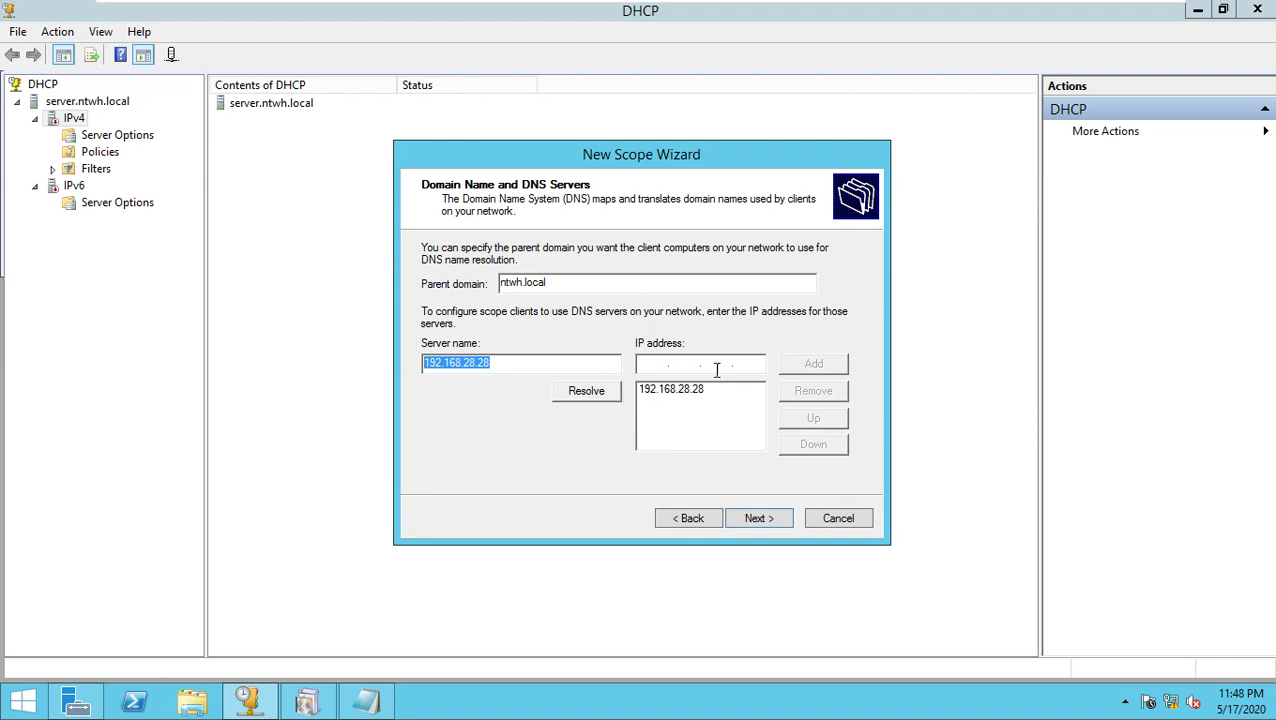
Add 8.8.8.8 to the scope's DNS server list, accepting the address despite failed validation.
left_click(691, 390)
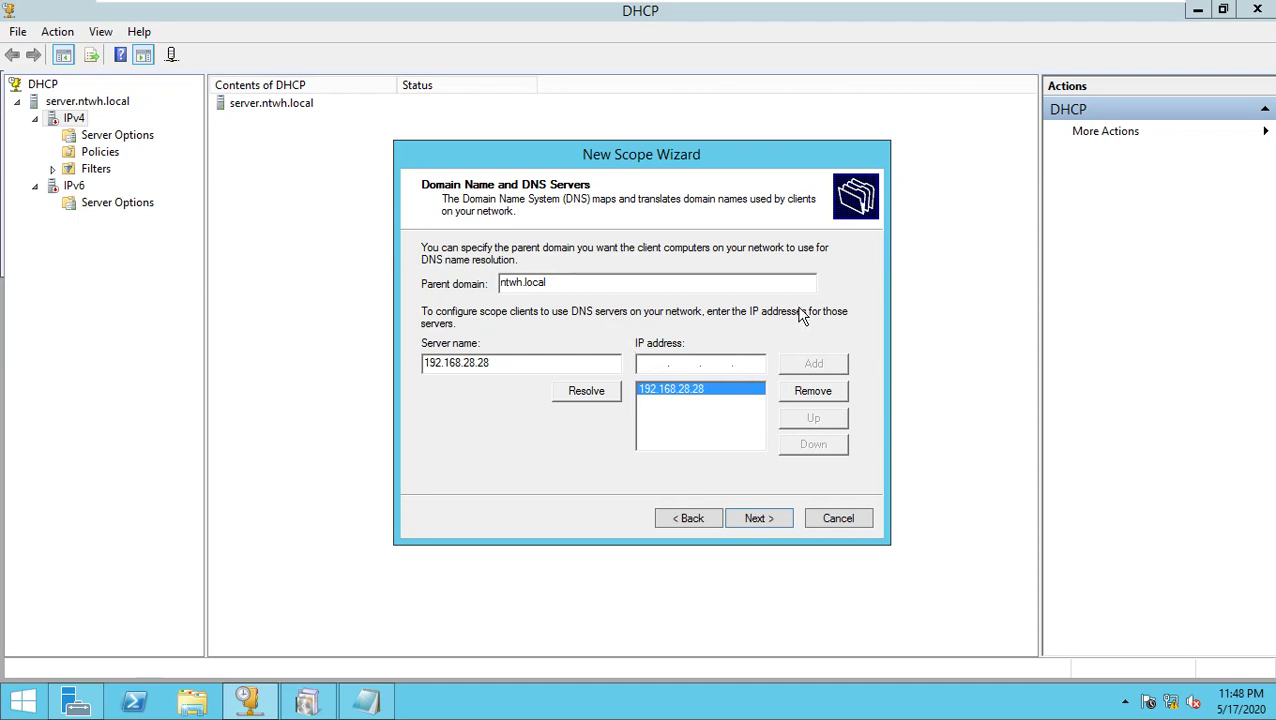
type("8.8.8.8")
left_click(797, 364)
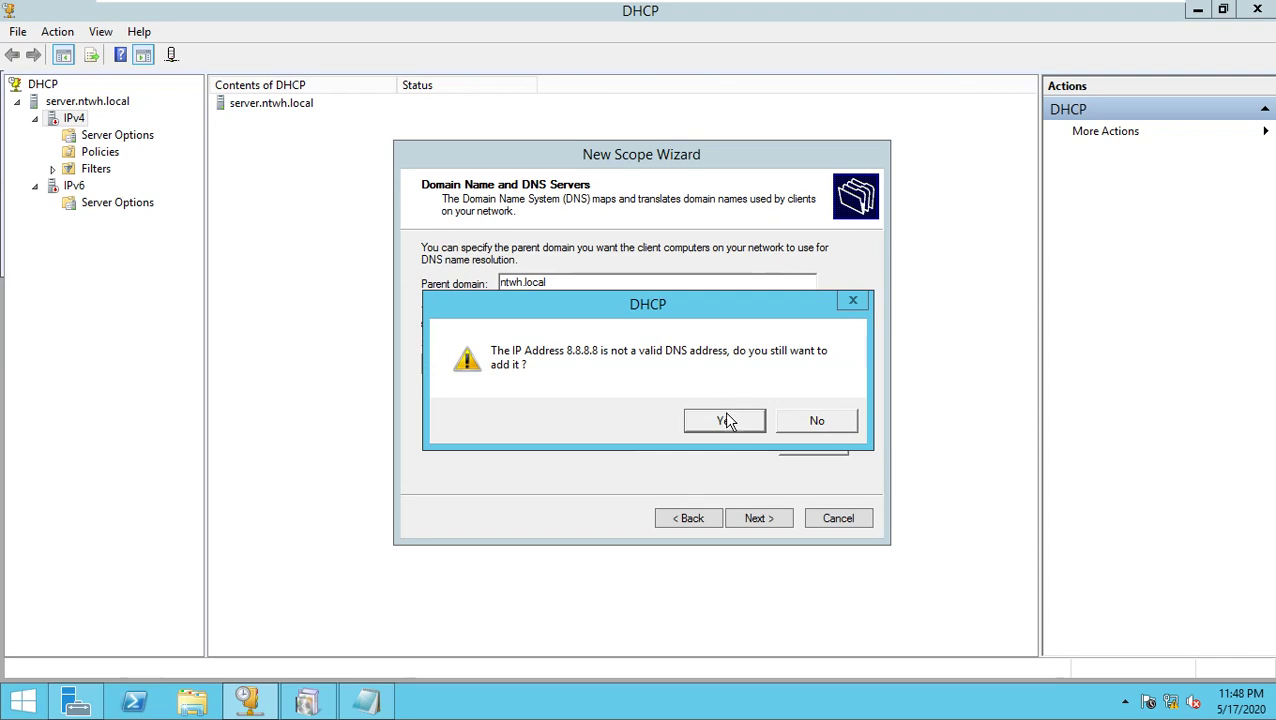
left_click(728, 420)
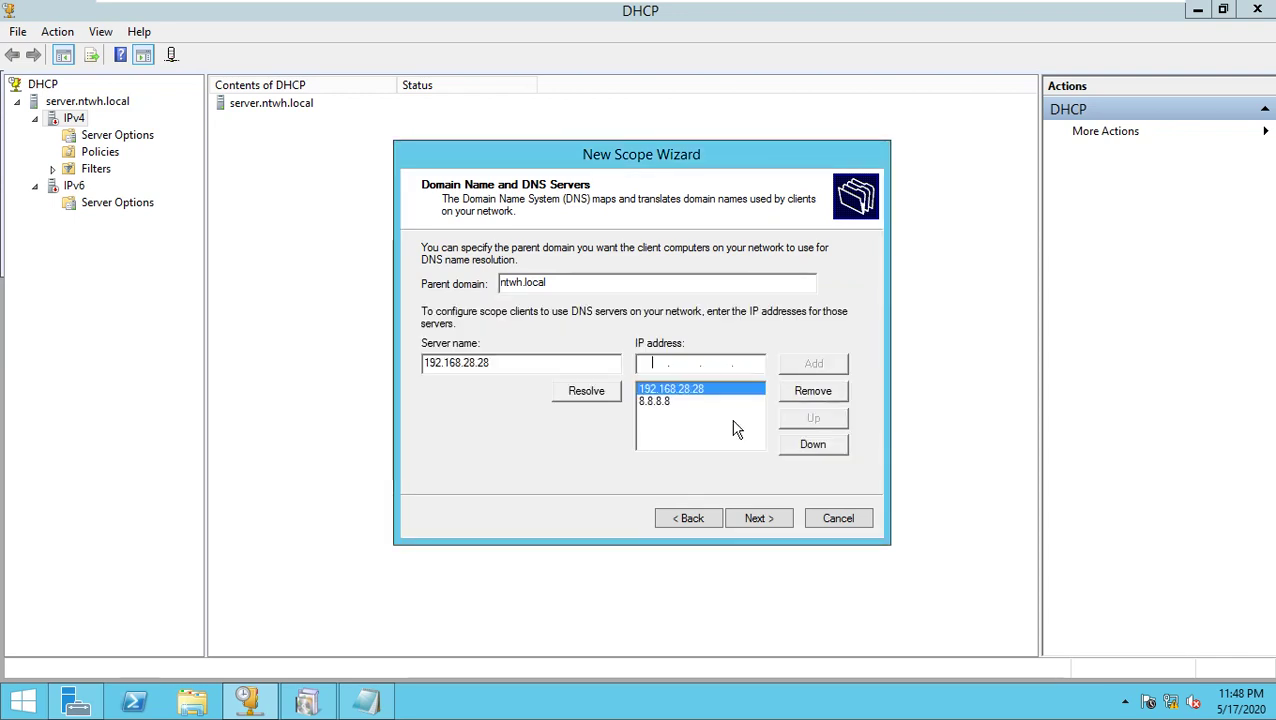
Move 8.8.8.8 ahead of 192.168.28.28 in the DNS server order and back to second place.
left_click(660, 402)
left_click(812, 421)
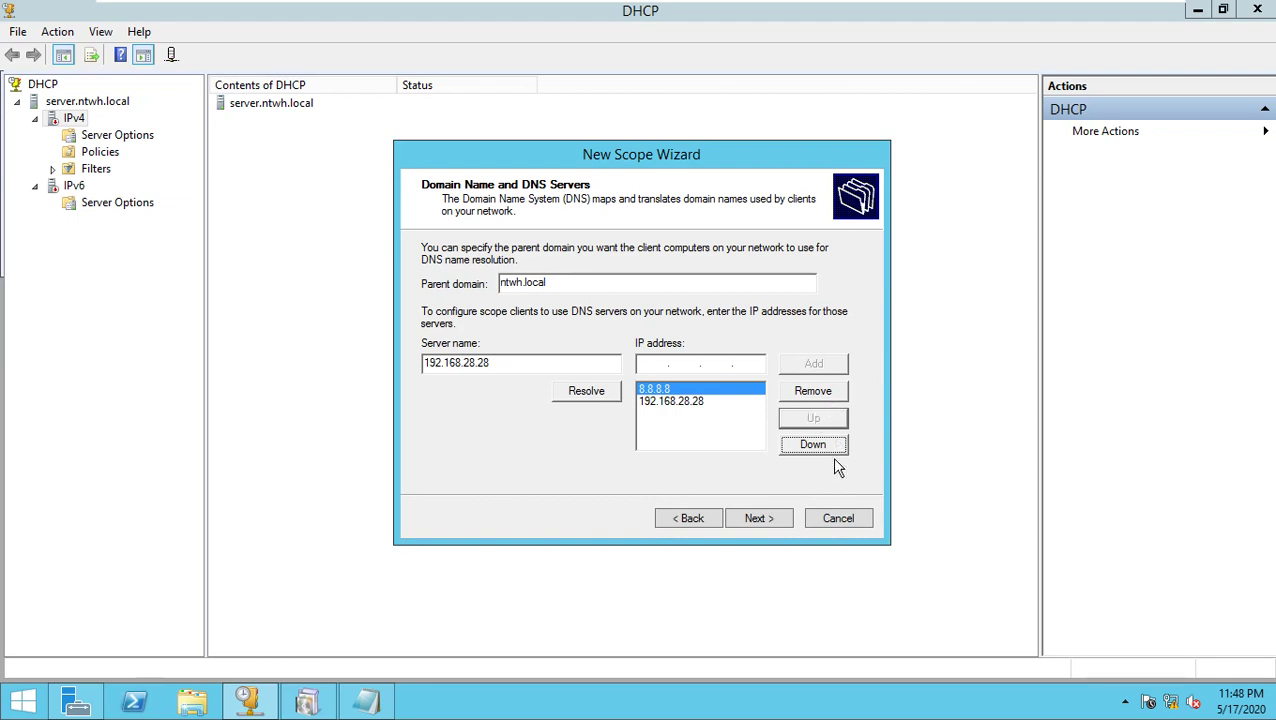
left_click(831, 455)
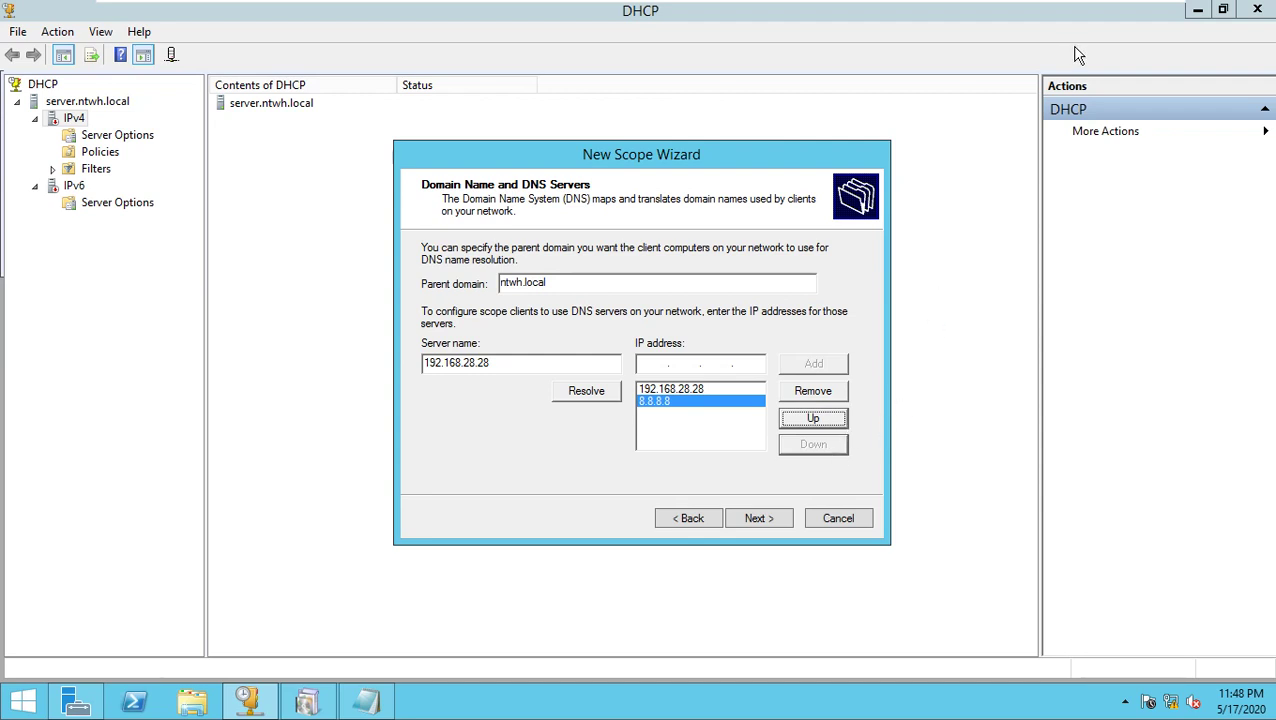
left_click(671, 388)
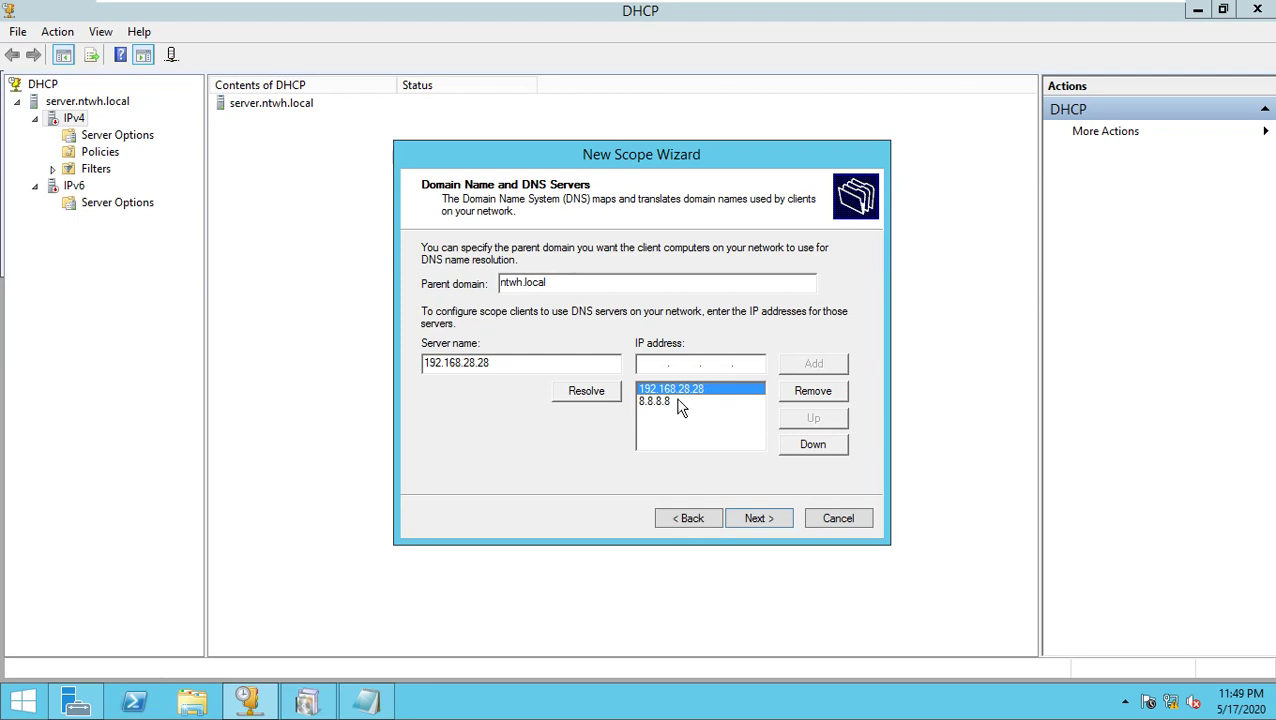
left_click(667, 400)
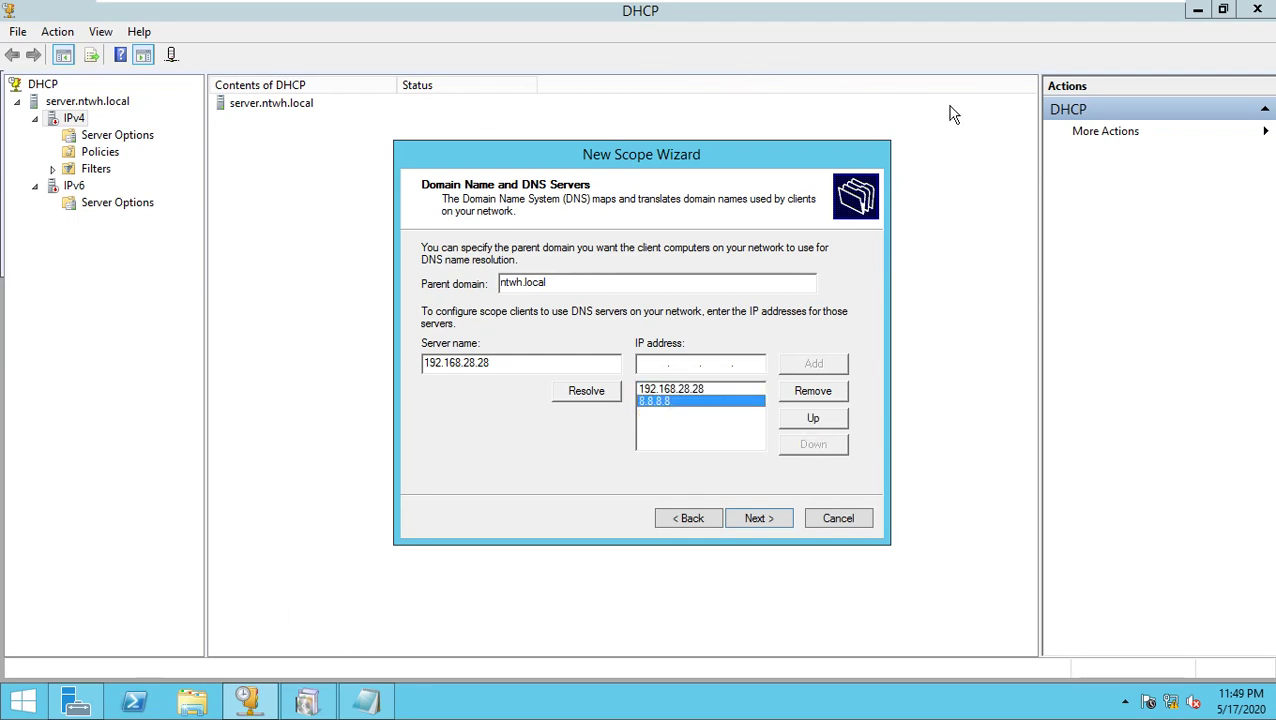
left_click(688, 389)
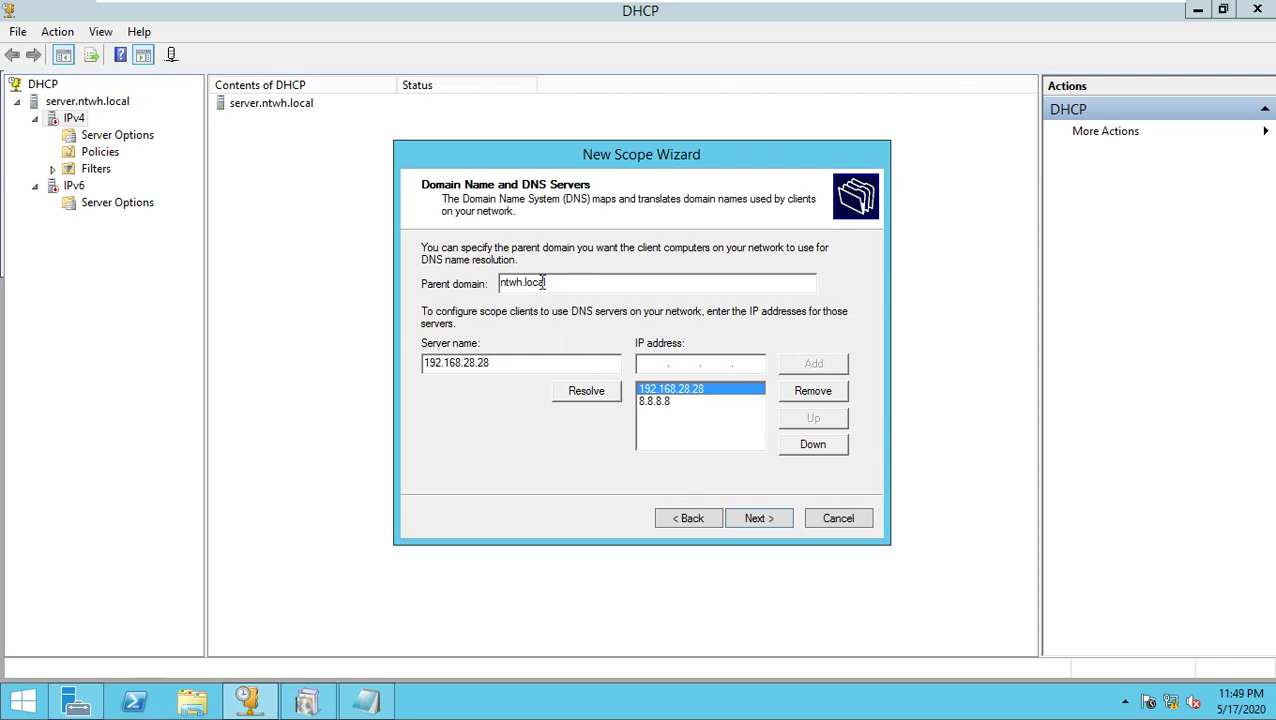
Keep ntwh.local as the parent domain, leave WINS servers empty, and finish the scope wizard with immediate activation.
left_click_drag(567, 282, 477, 276)
left_click(567, 281)
left_click(759, 518)
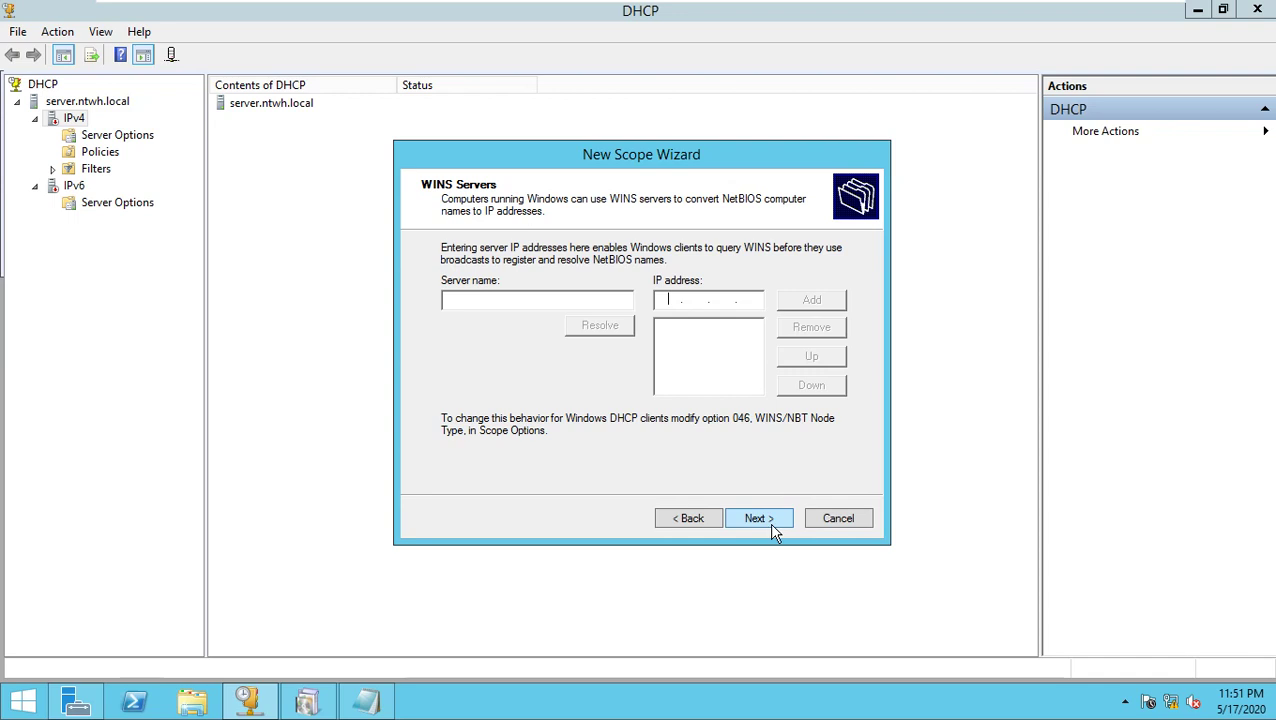
left_click(759, 518)
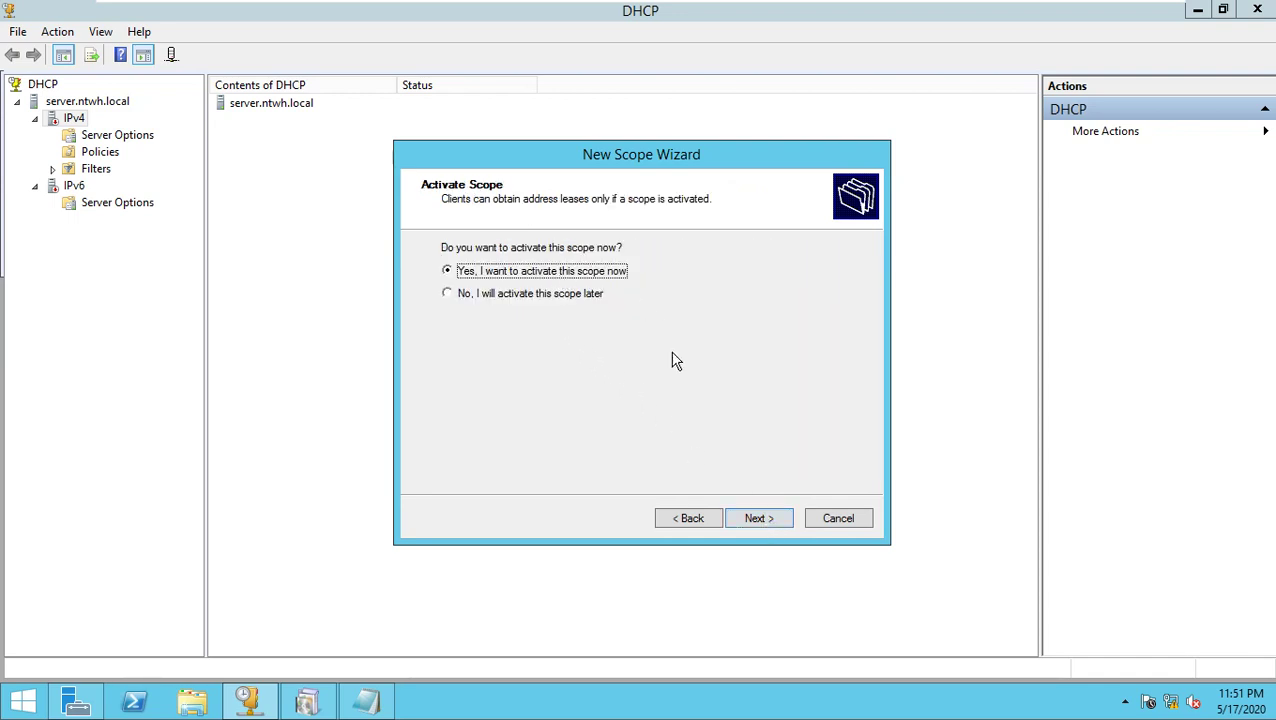
left_click(759, 518)
left_click(759, 518)
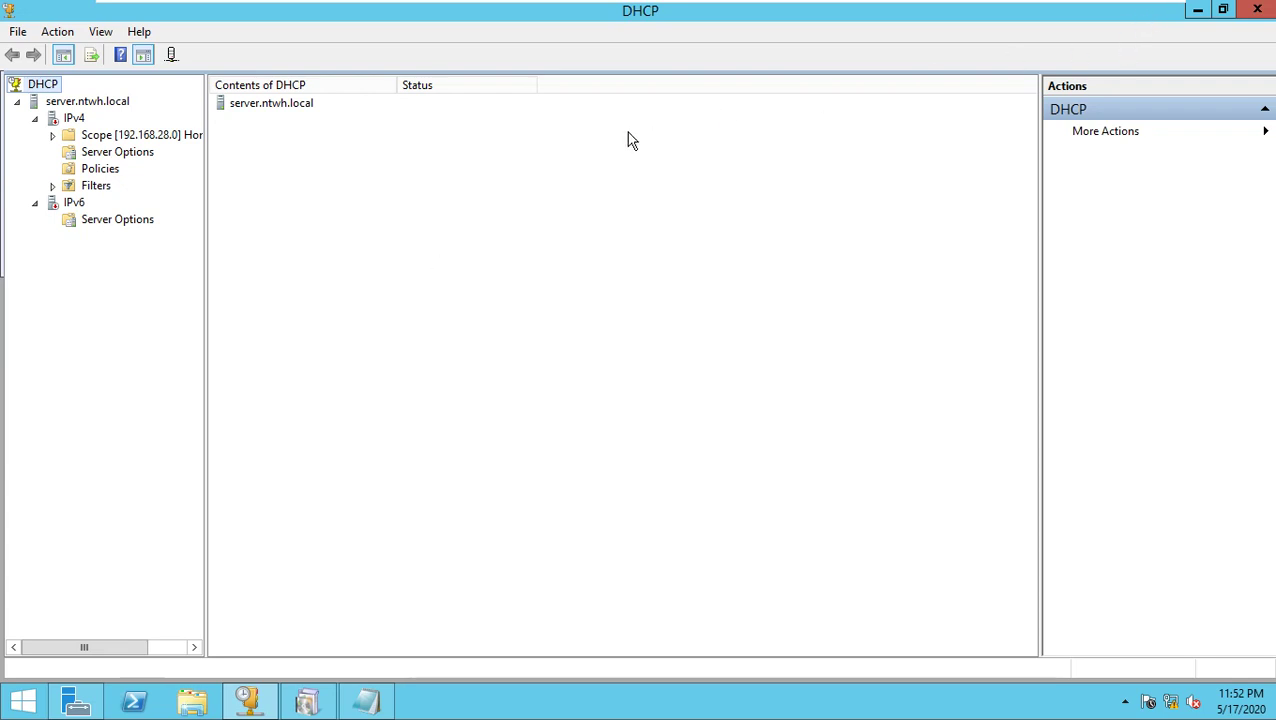
right_click(71, 119)
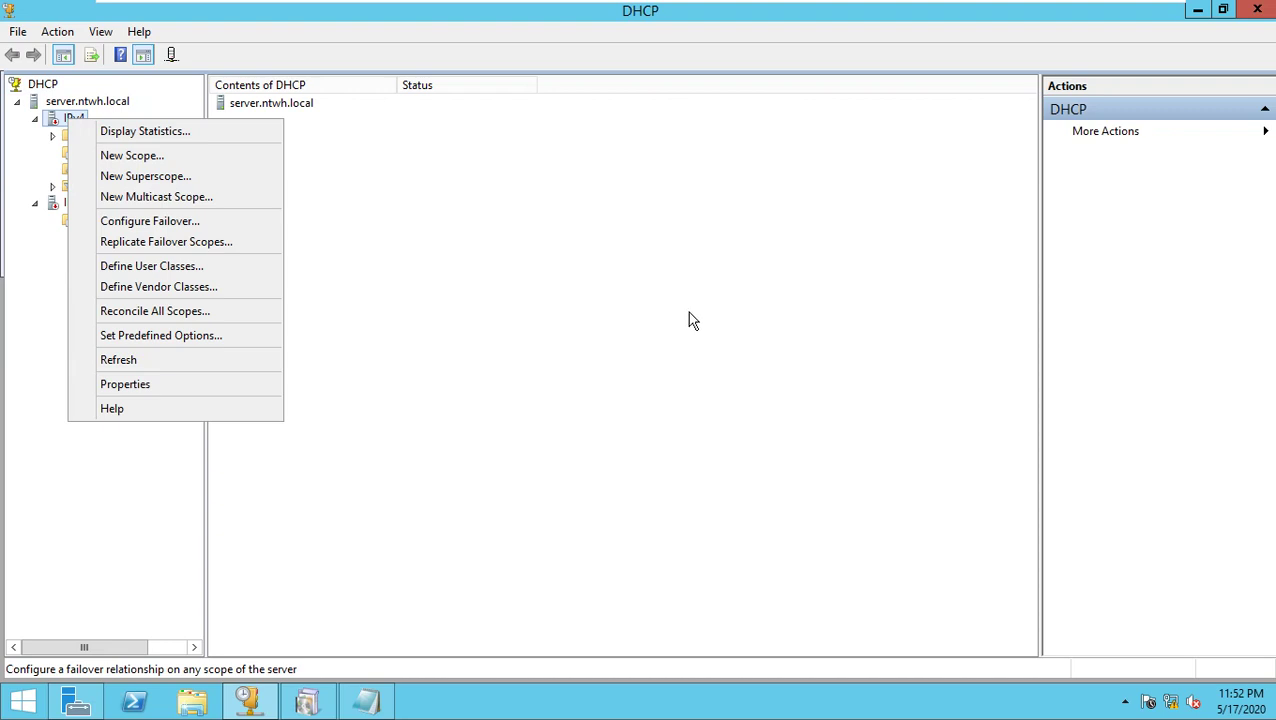
left_click(718, 318)
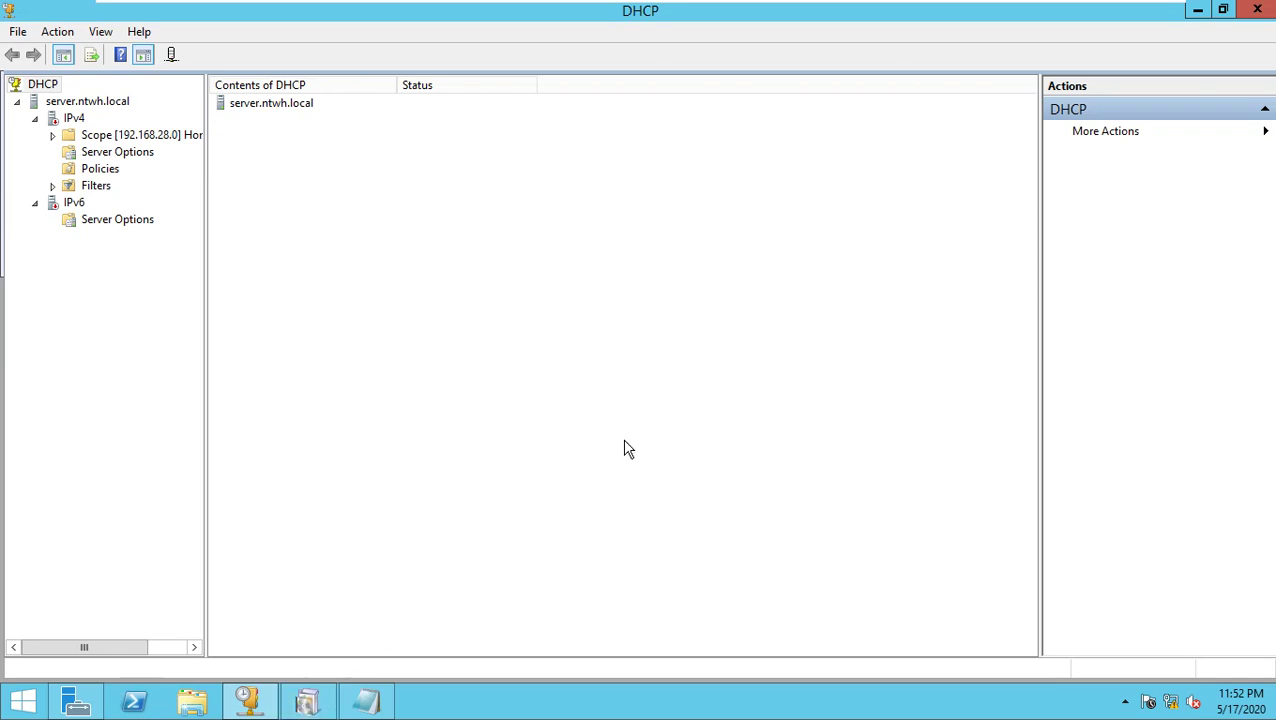
Switch to Server Manager and complete the DHCP post-install configuration, authorizing the server with the preselected administrator credentials.
left_click(76, 702)
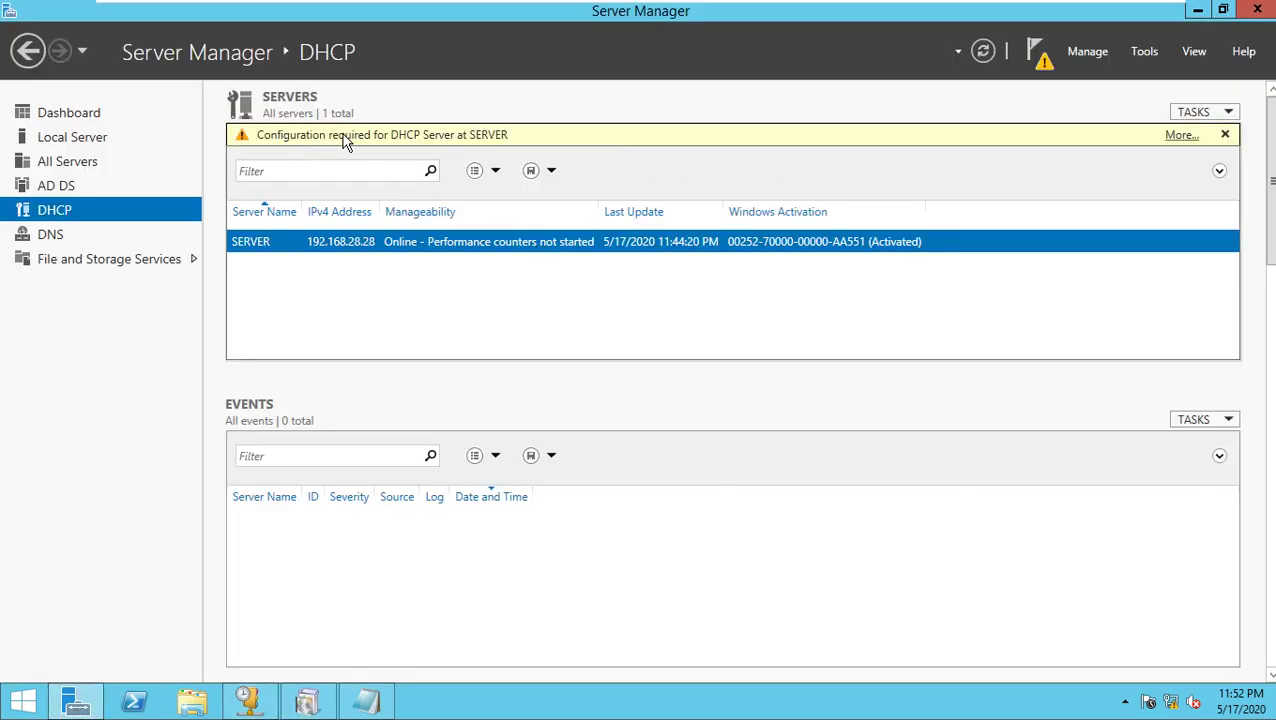
left_click(1181, 136)
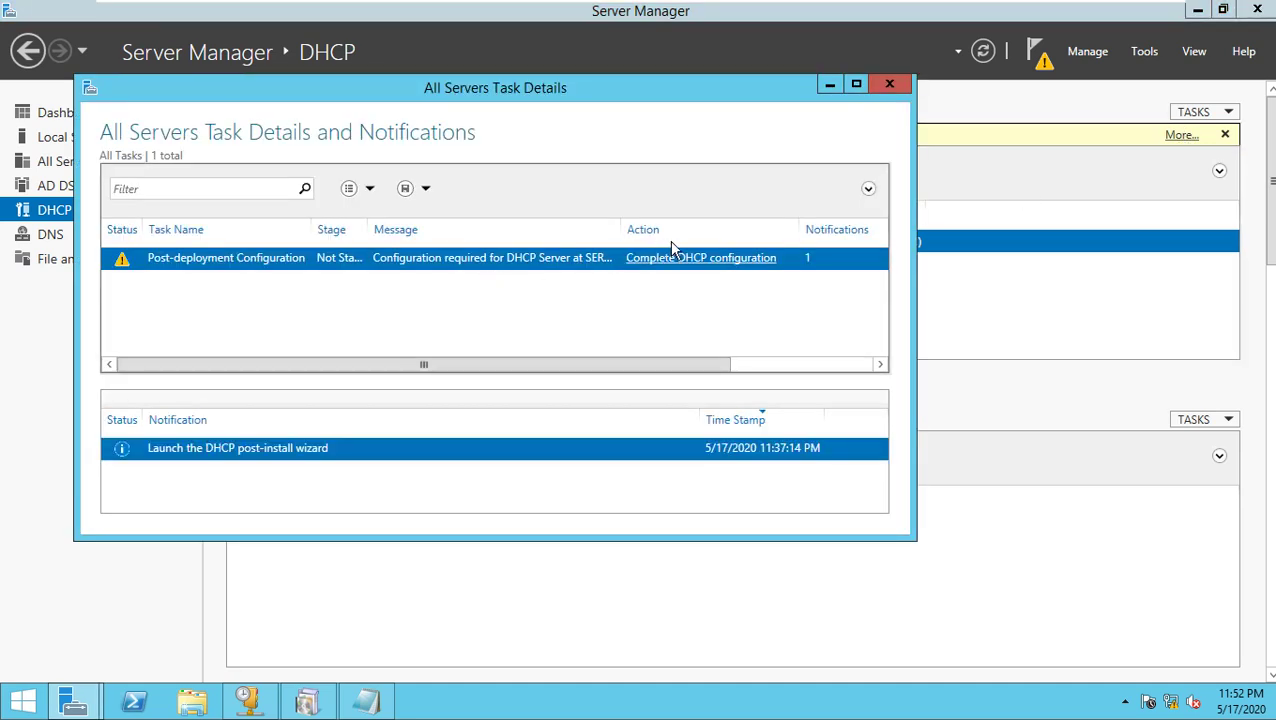
left_click(683, 260)
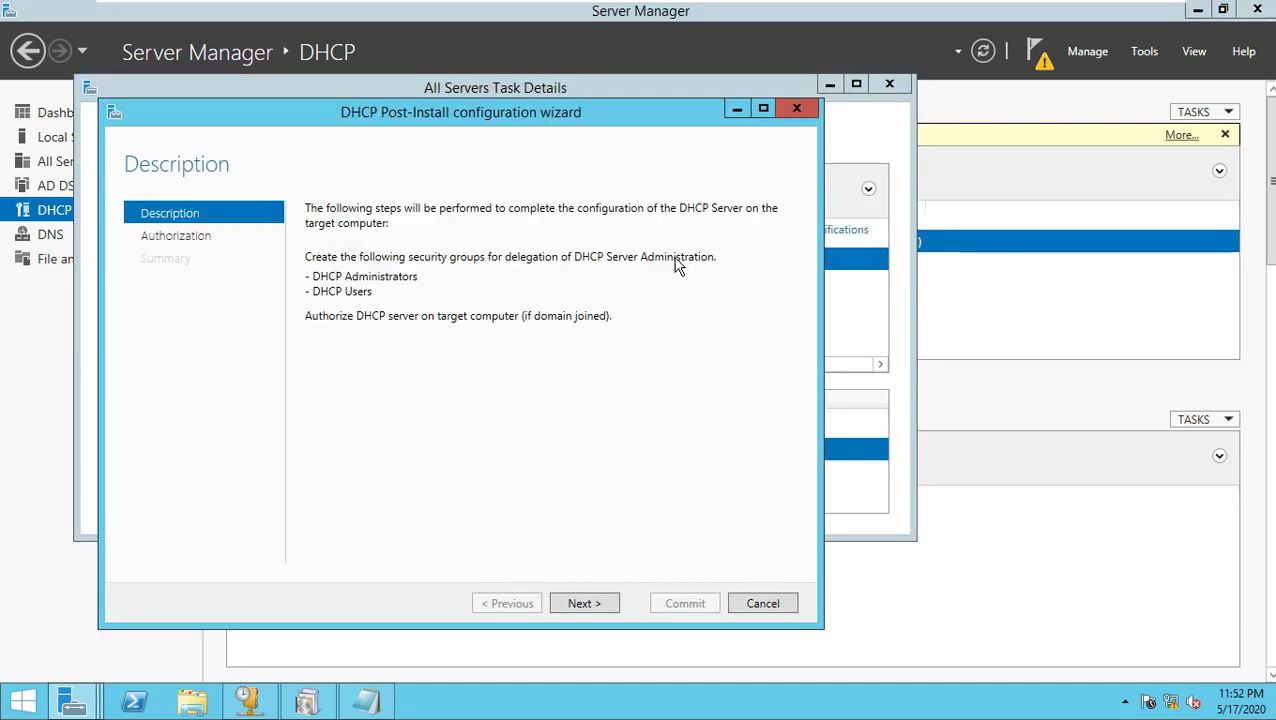
left_click(605, 606)
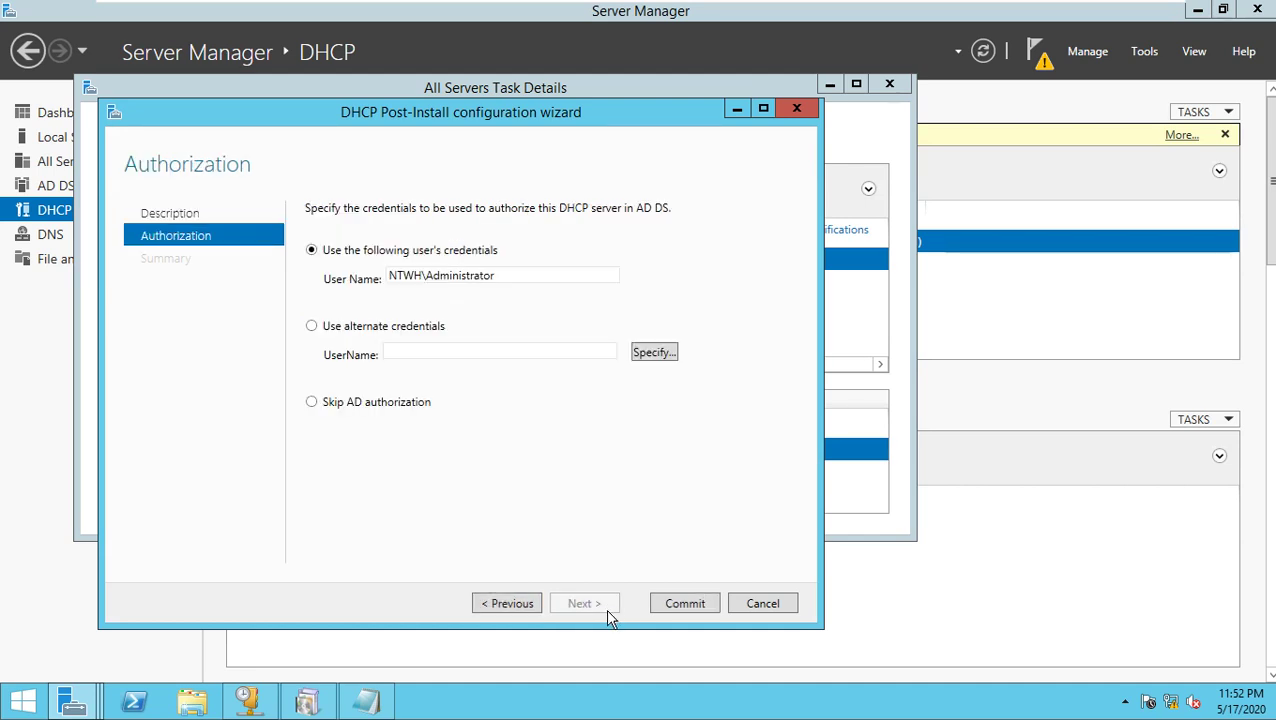
left_click(697, 608)
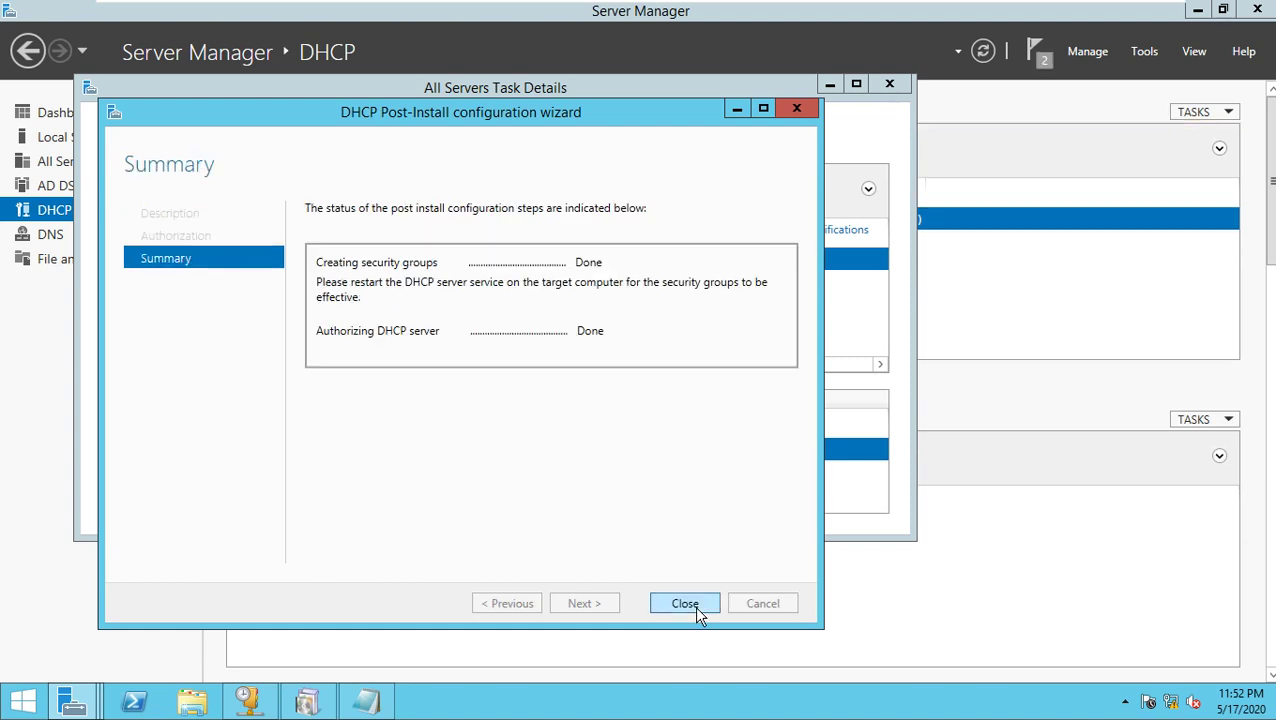
left_click(693, 604)
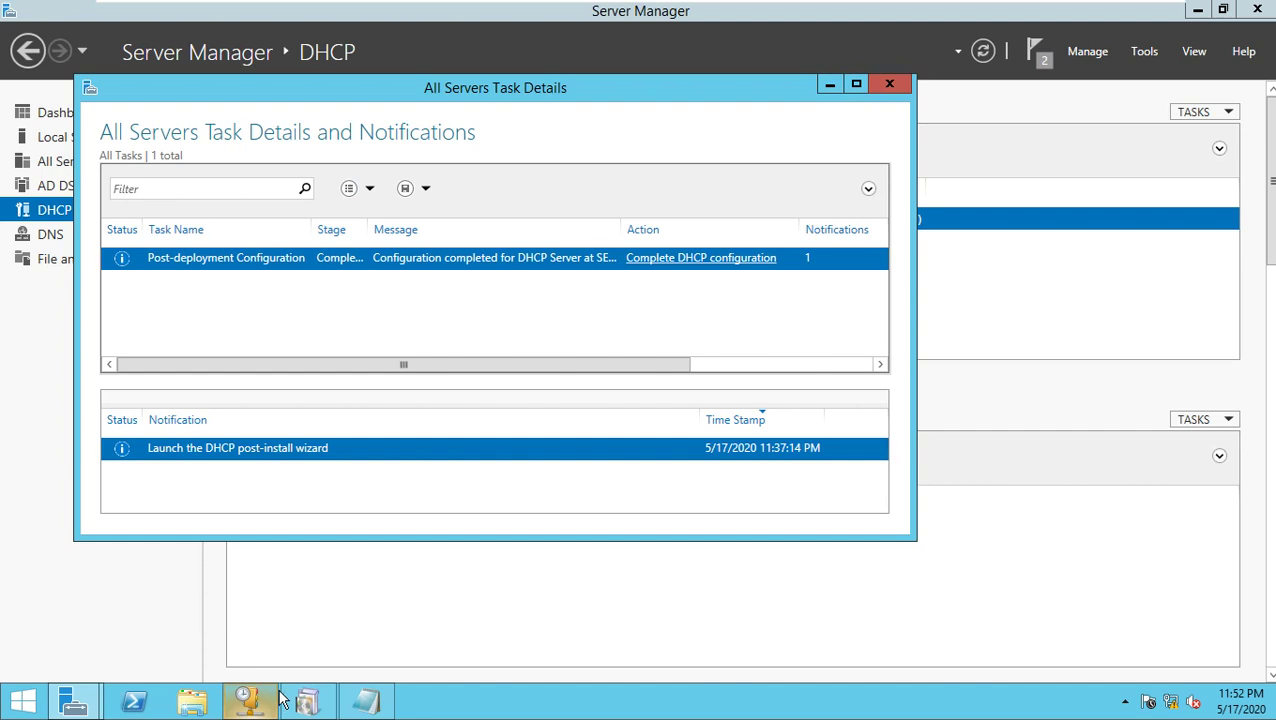
Switch back to the DHCP console, refresh IPv4, and check the status of the Home Network scope.
mouse_move(281, 701)
left_click(250, 703)
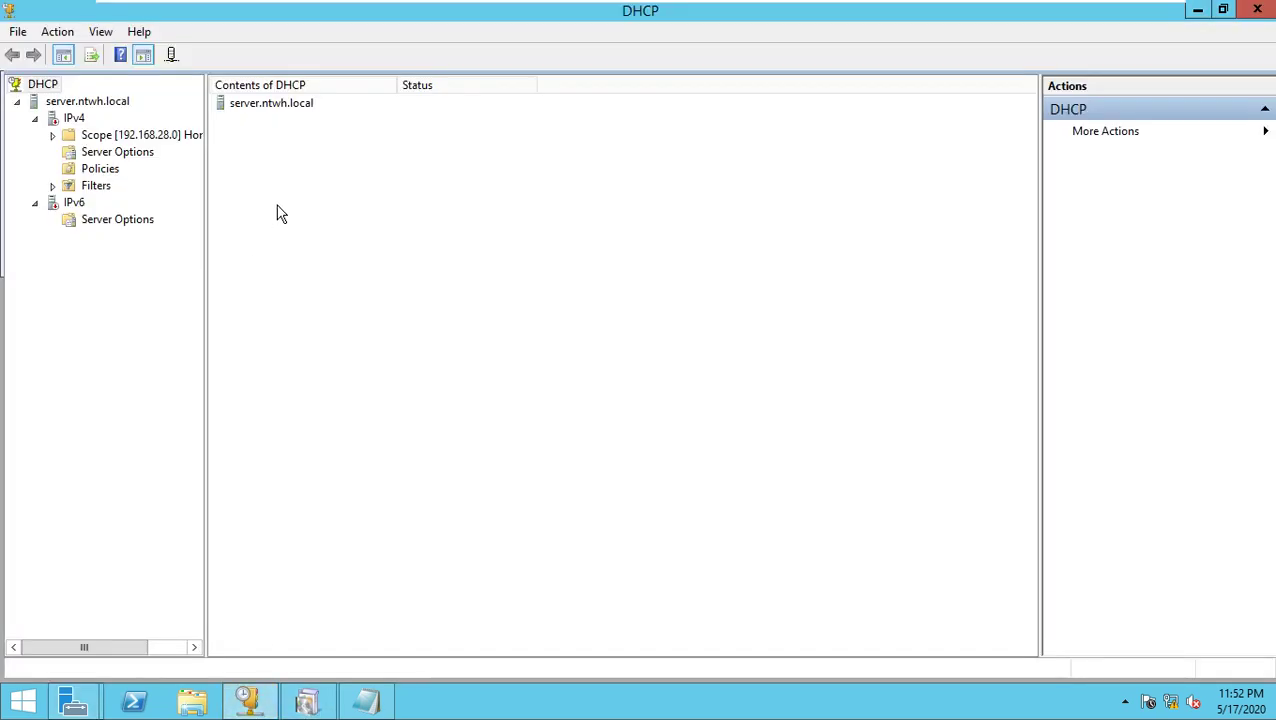
right_click(56, 123)
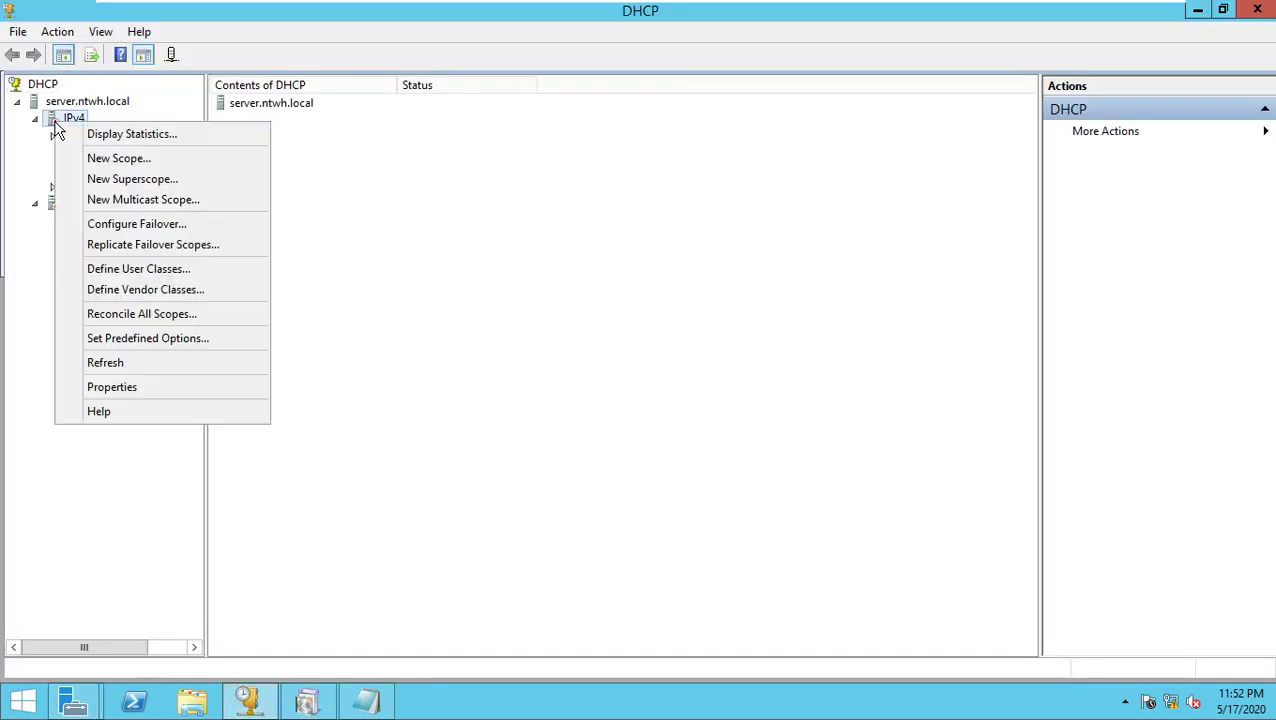
left_click(136, 365)
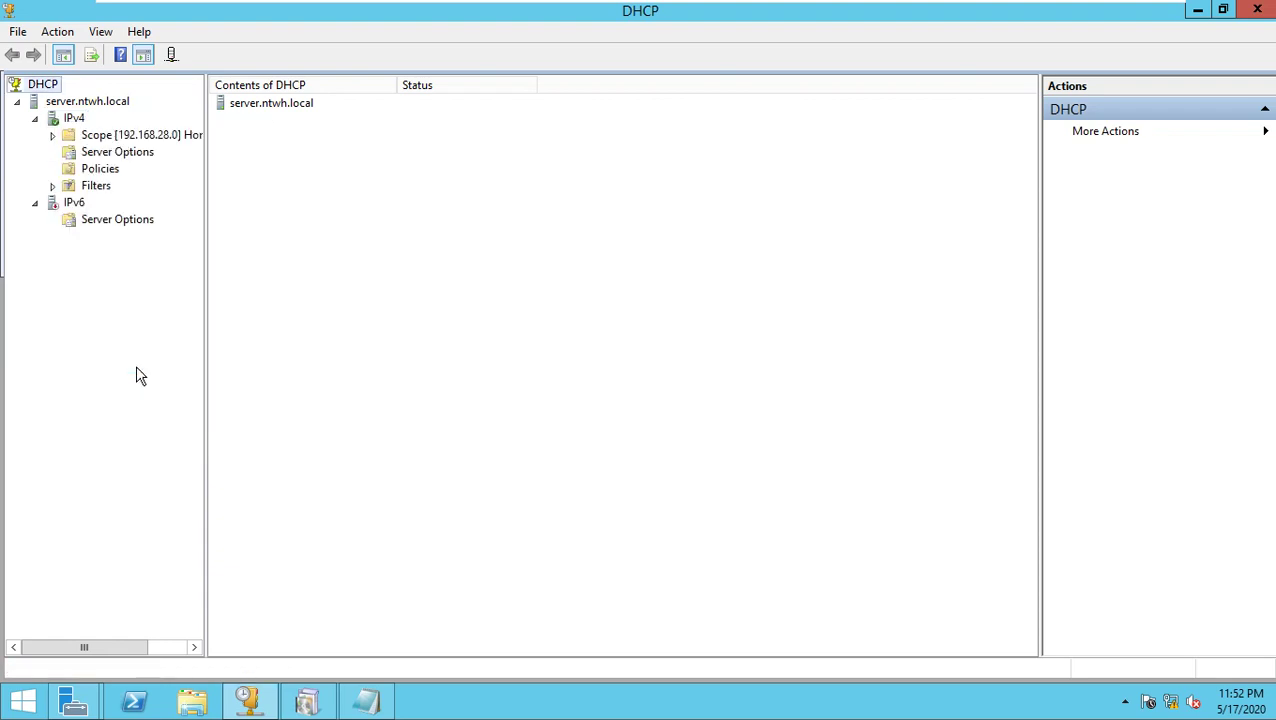
left_click(75, 120)
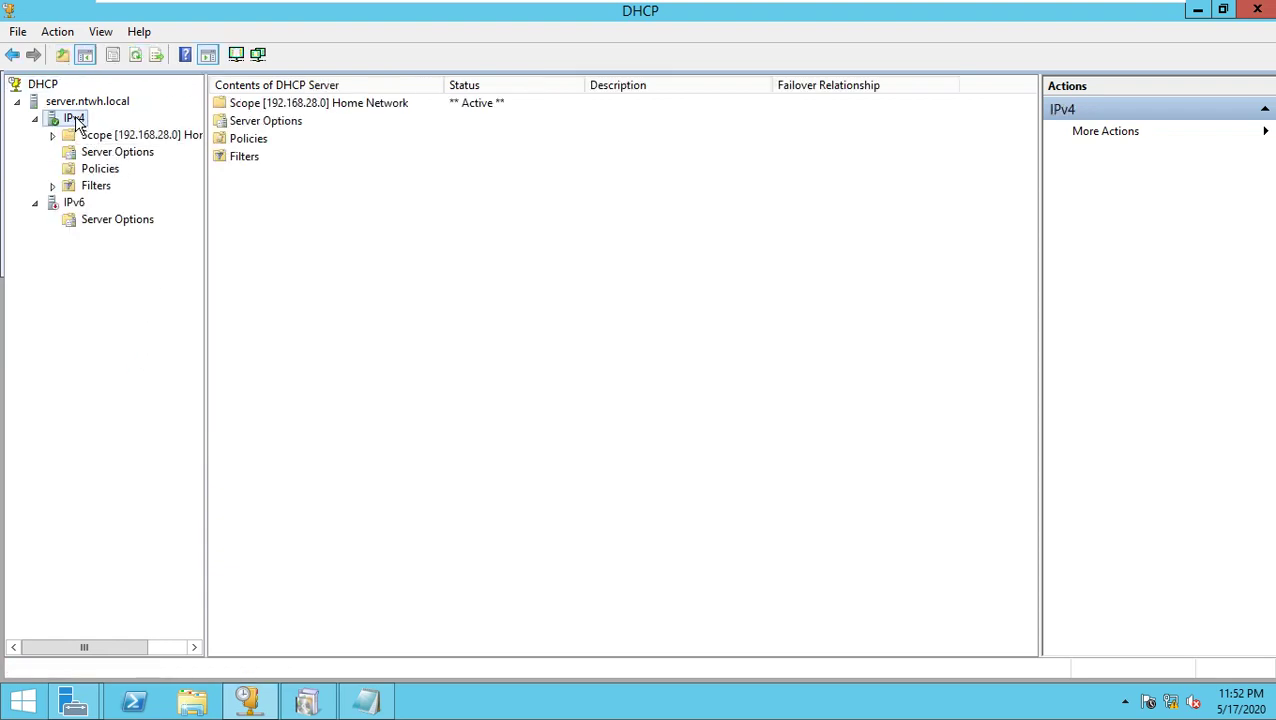
left_click(470, 106)
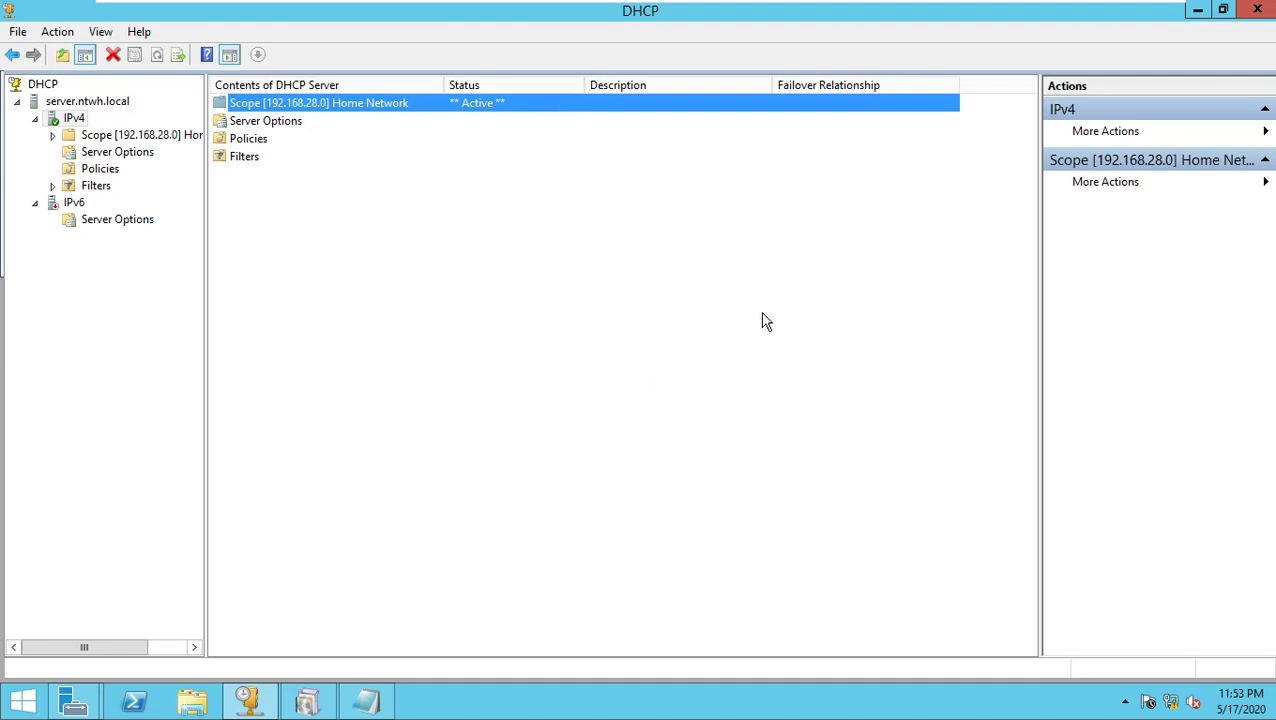
Switch to Server Manager, view the AD DS role page, and close Server Manager.
left_click(74, 700)
left_click(100, 655)
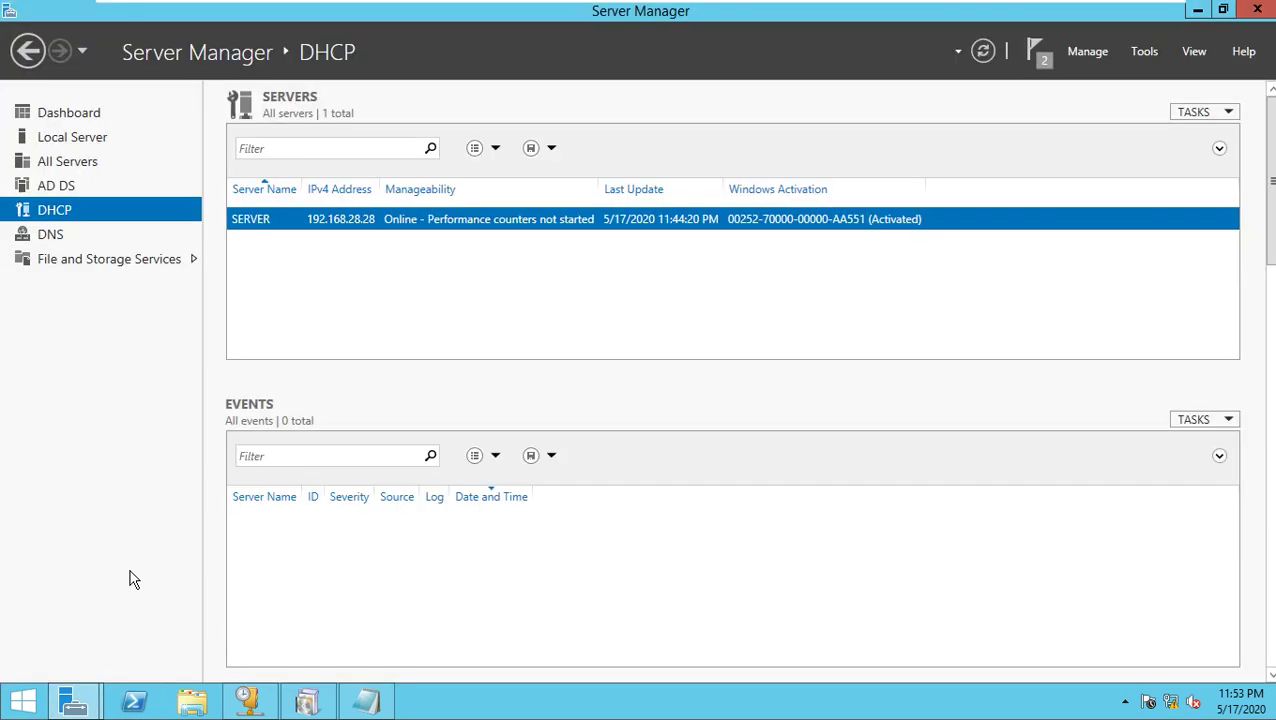
left_click(64, 189)
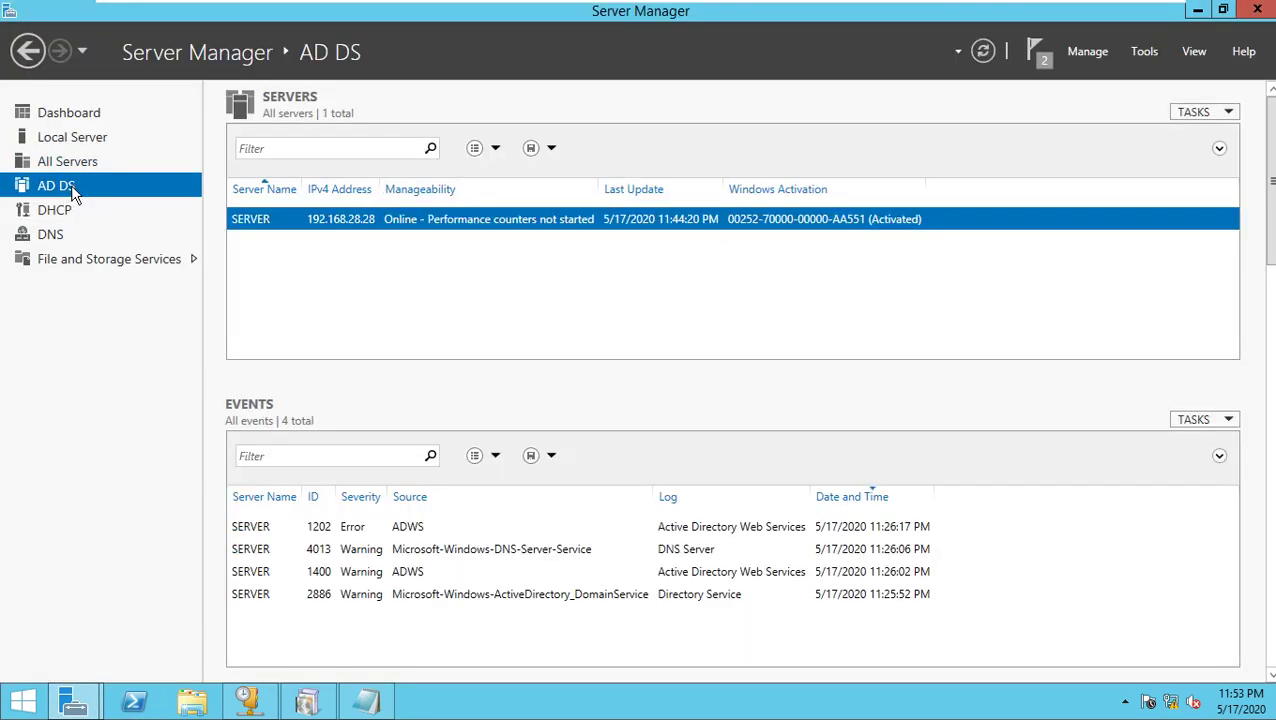
left_click(1198, 10)
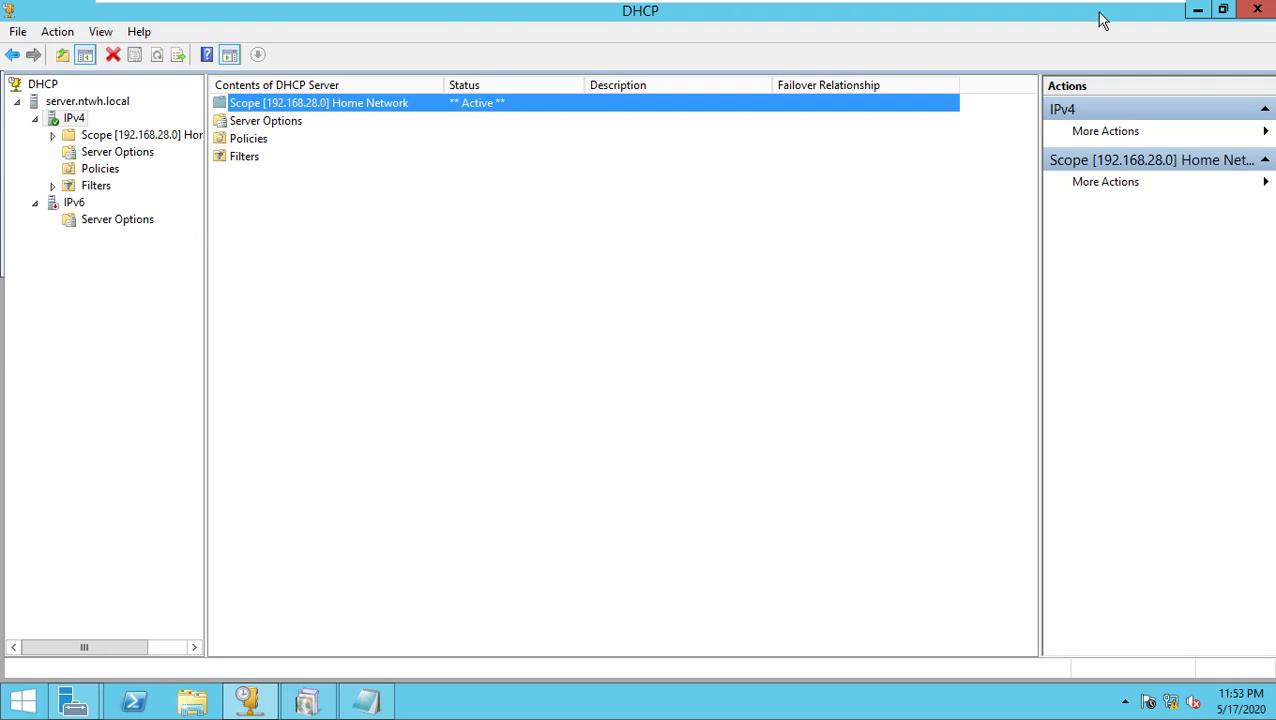
left_click(75, 700)
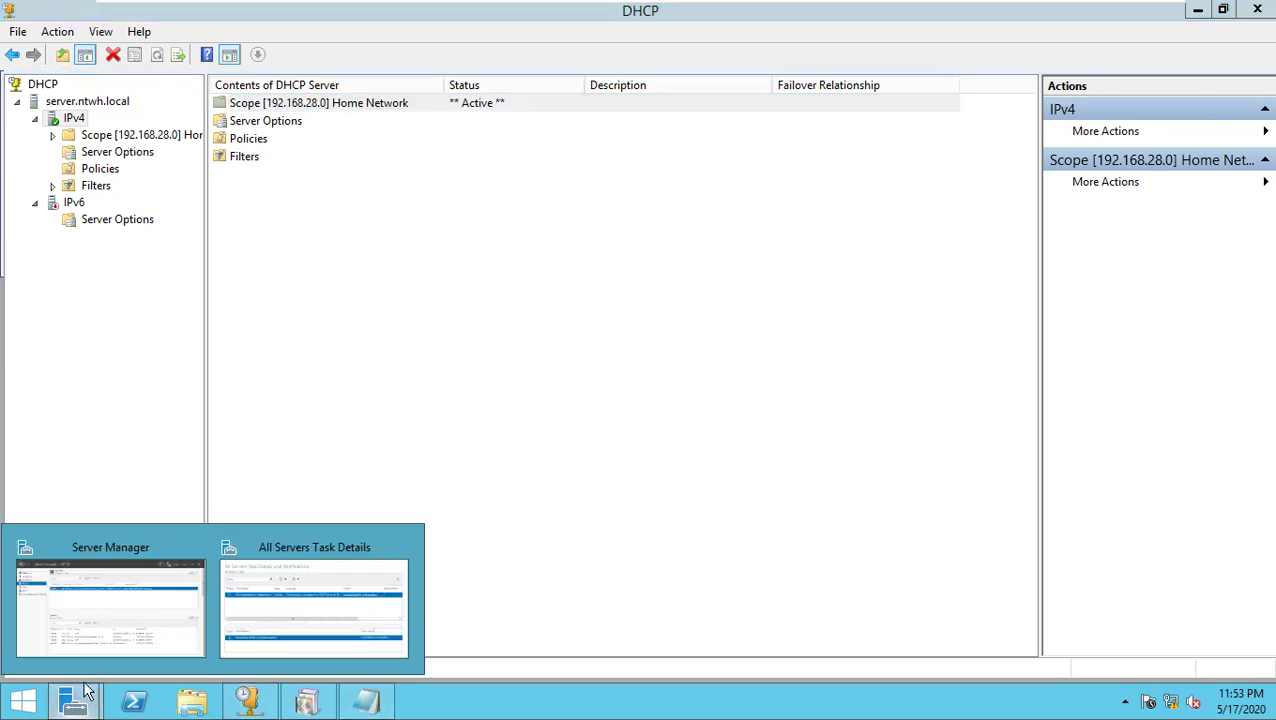
left_click(86, 565)
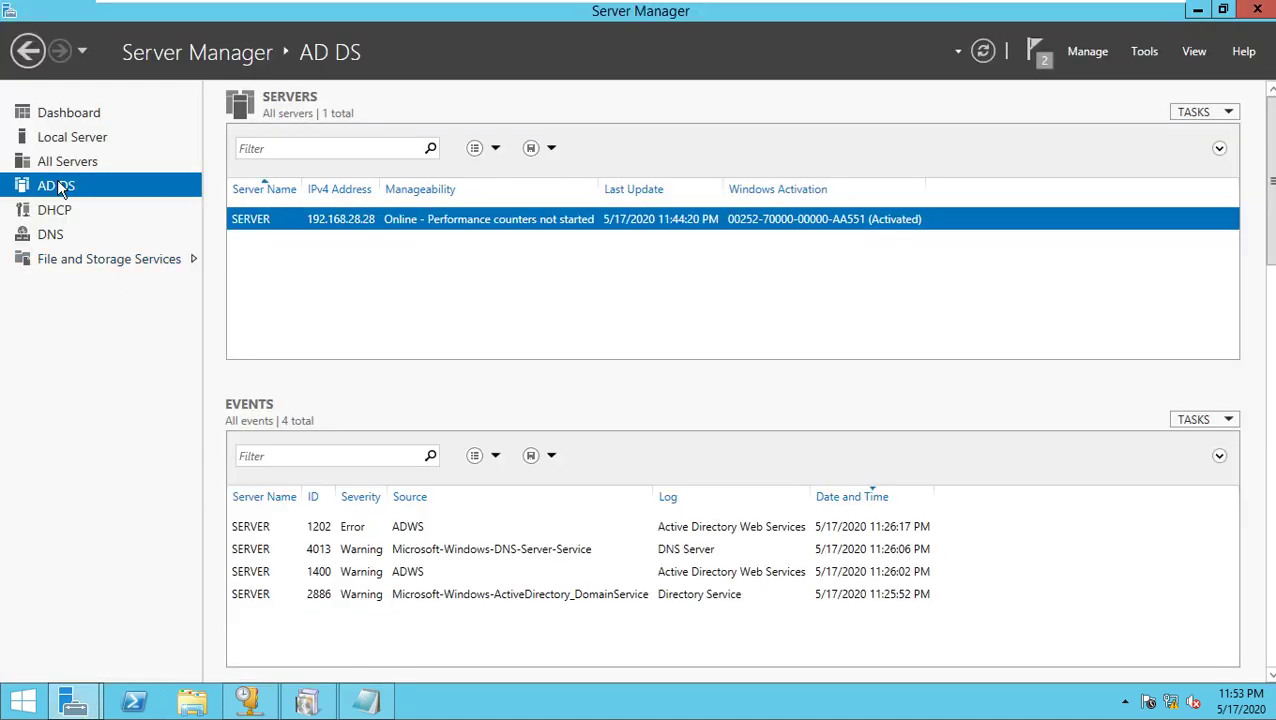
left_click(1259, 14)
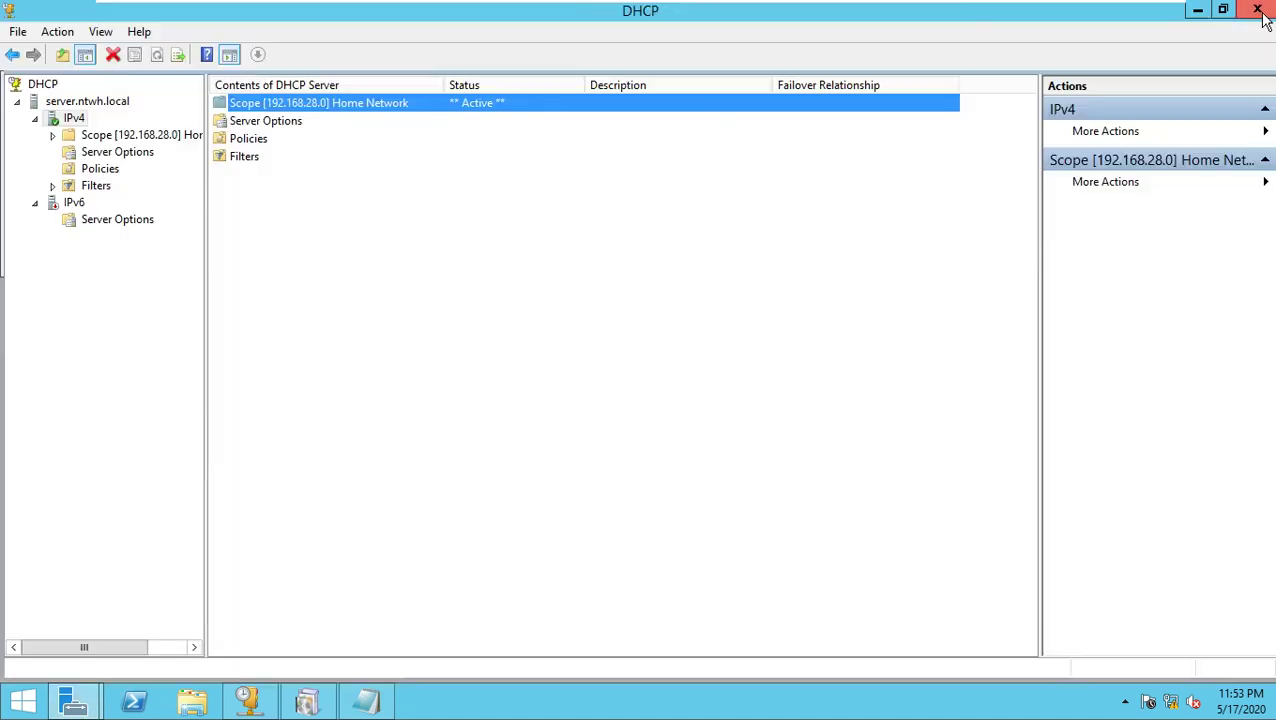
Examine the Home Network scope's address pool and address leases, and leave the virtual machine's full-screen view.
left_click(101, 153)
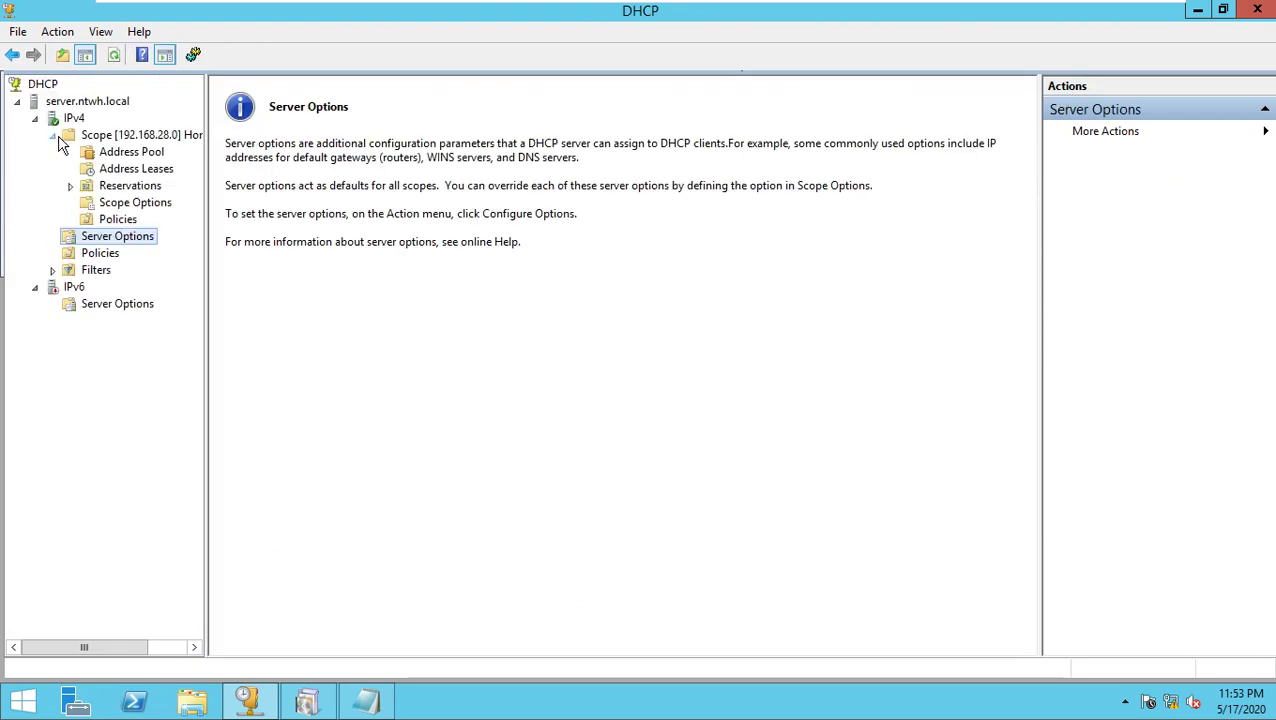
left_click(133, 156)
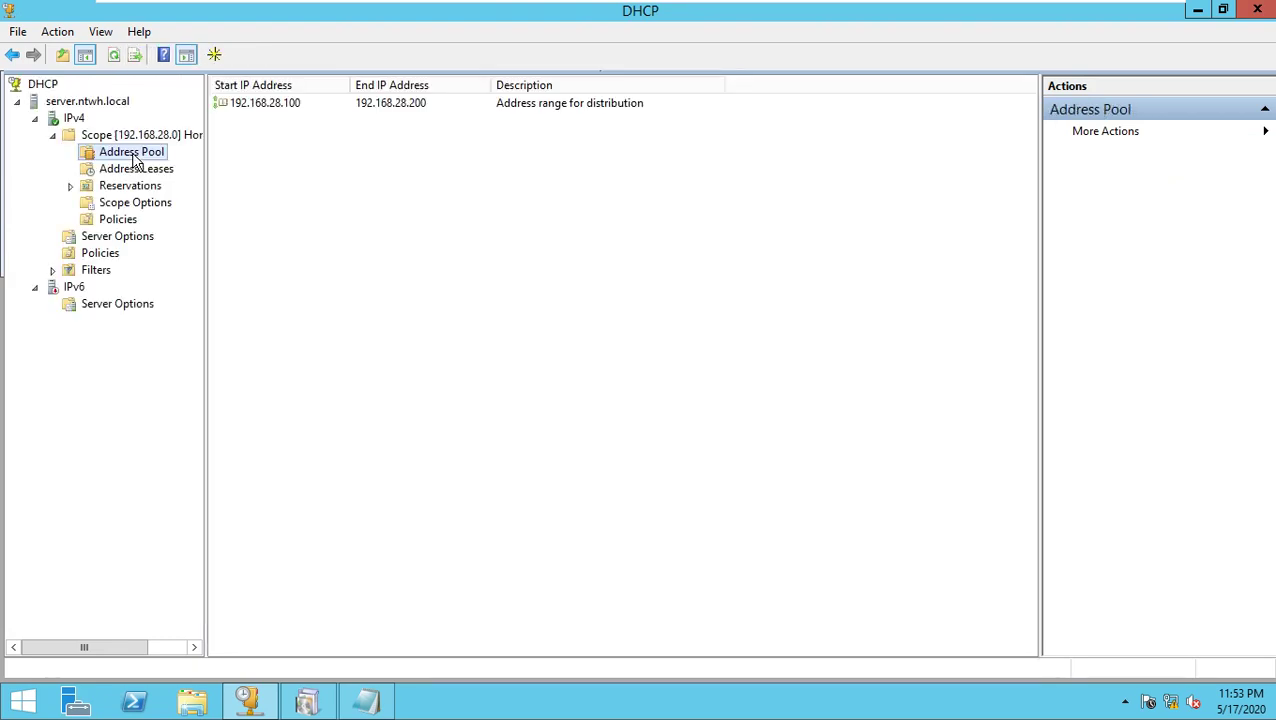
left_click(275, 112)
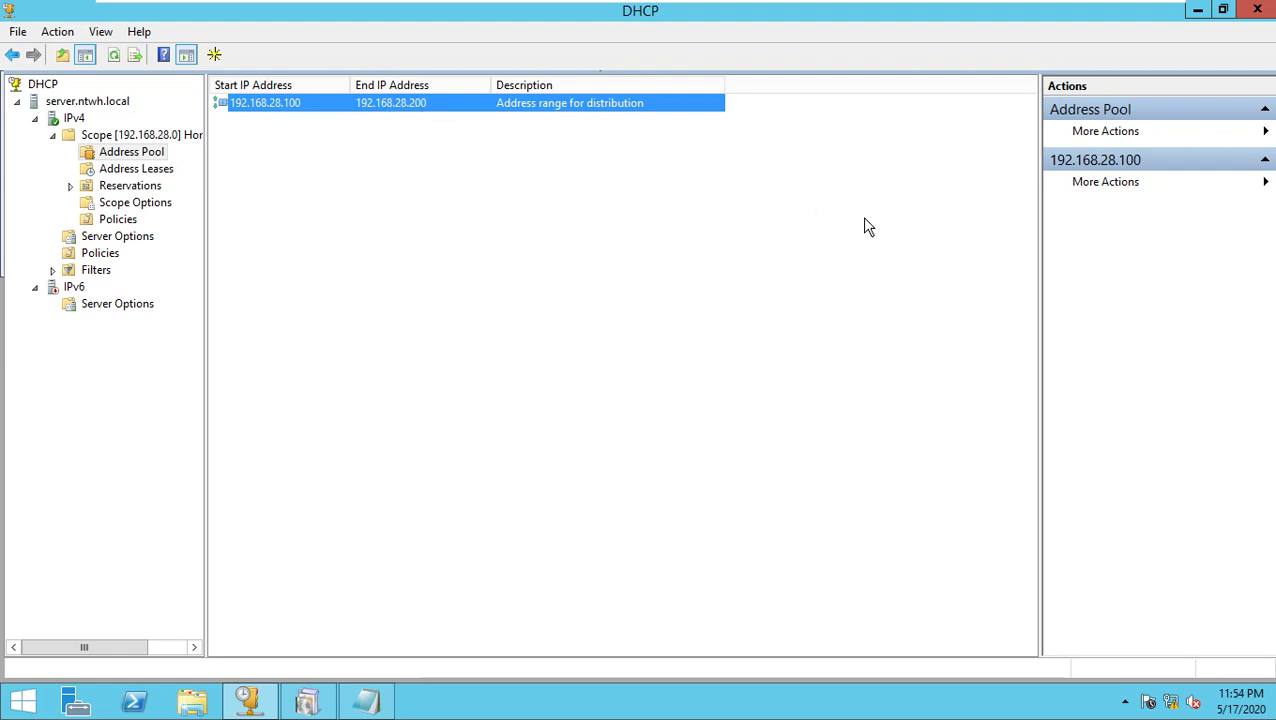
left_click(126, 172)
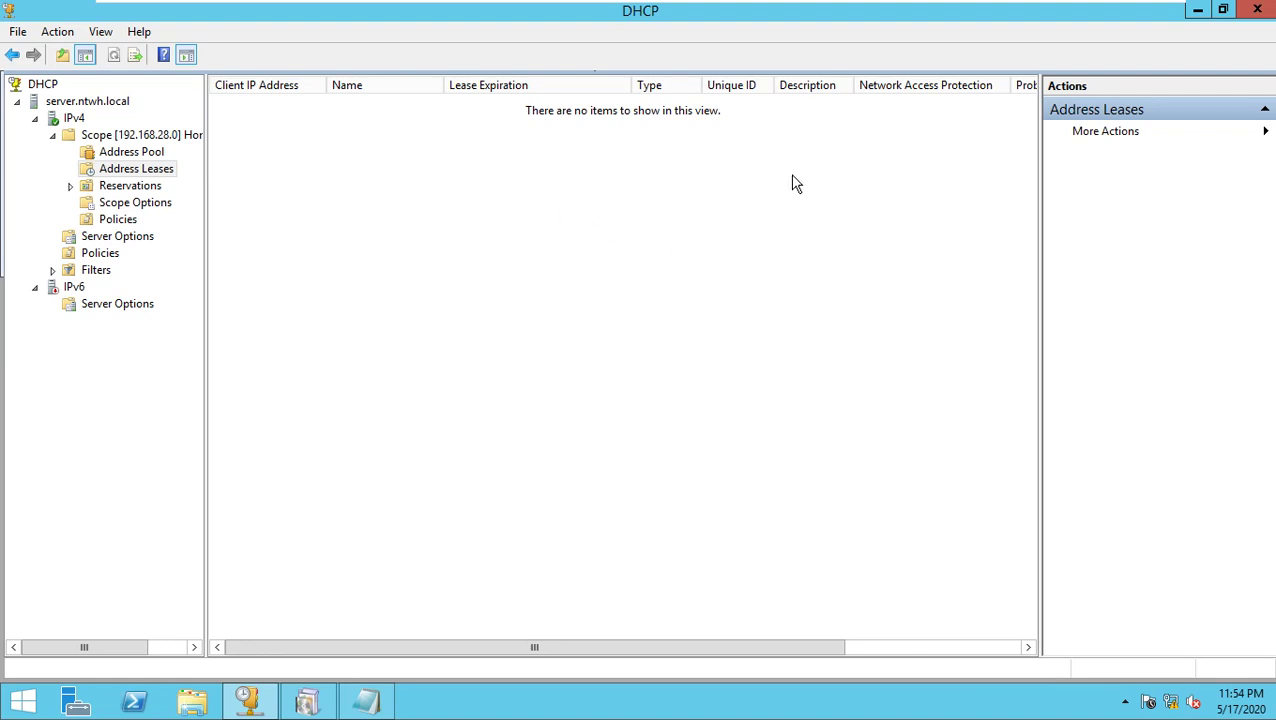
key("ctrl+alt+Return")
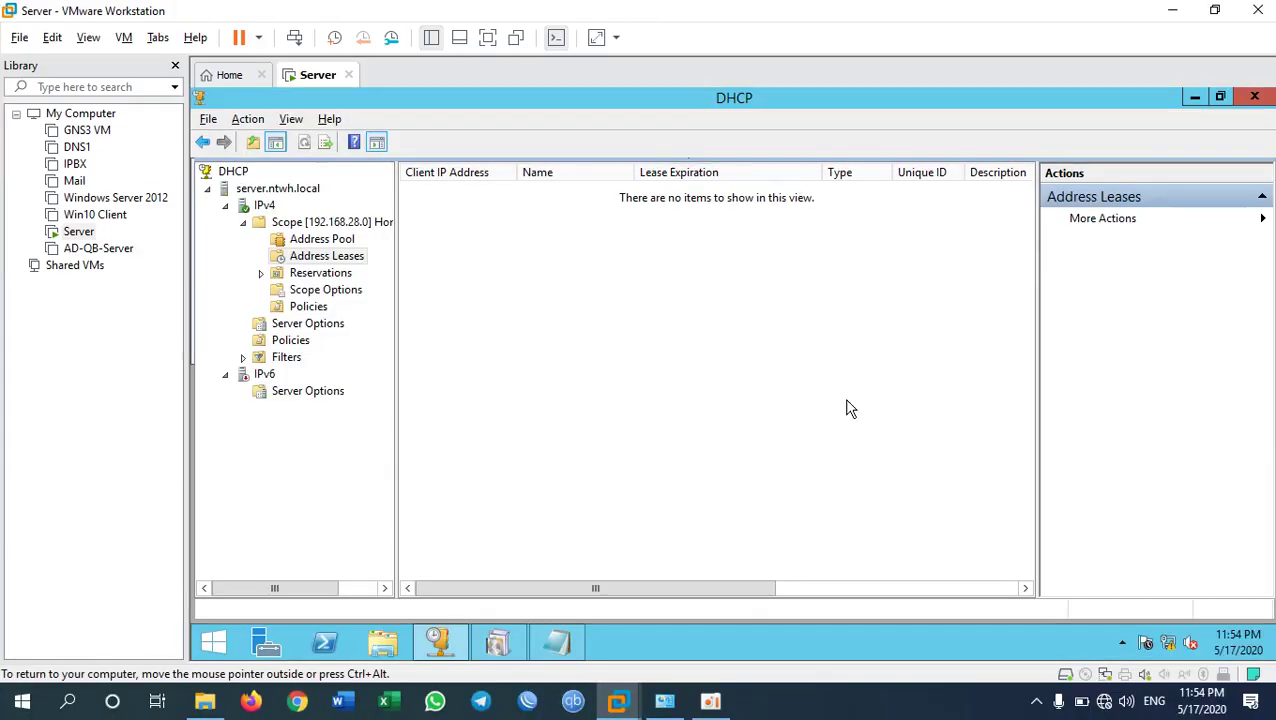
Switch to the host's Network Connections, examine the Loopback2 adapter's IPv4 connection details, and refresh the list of connections.
left_click(935, 708)
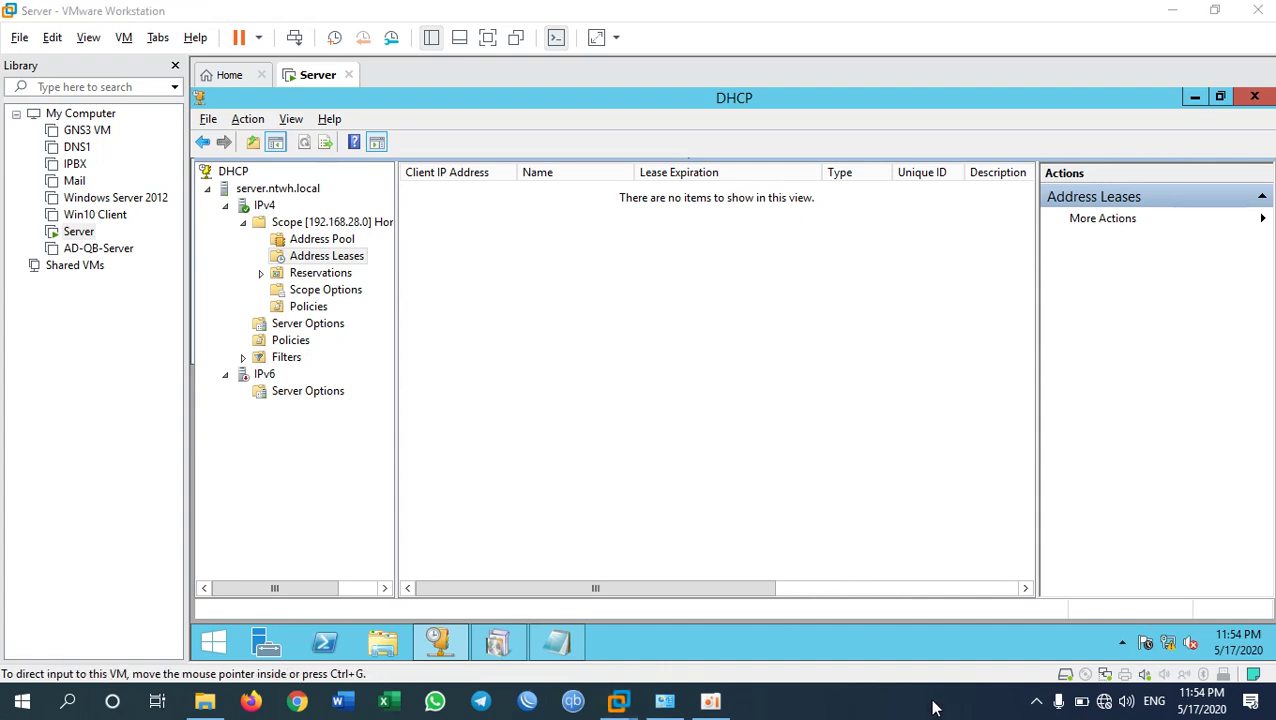
mouse_move(664, 701)
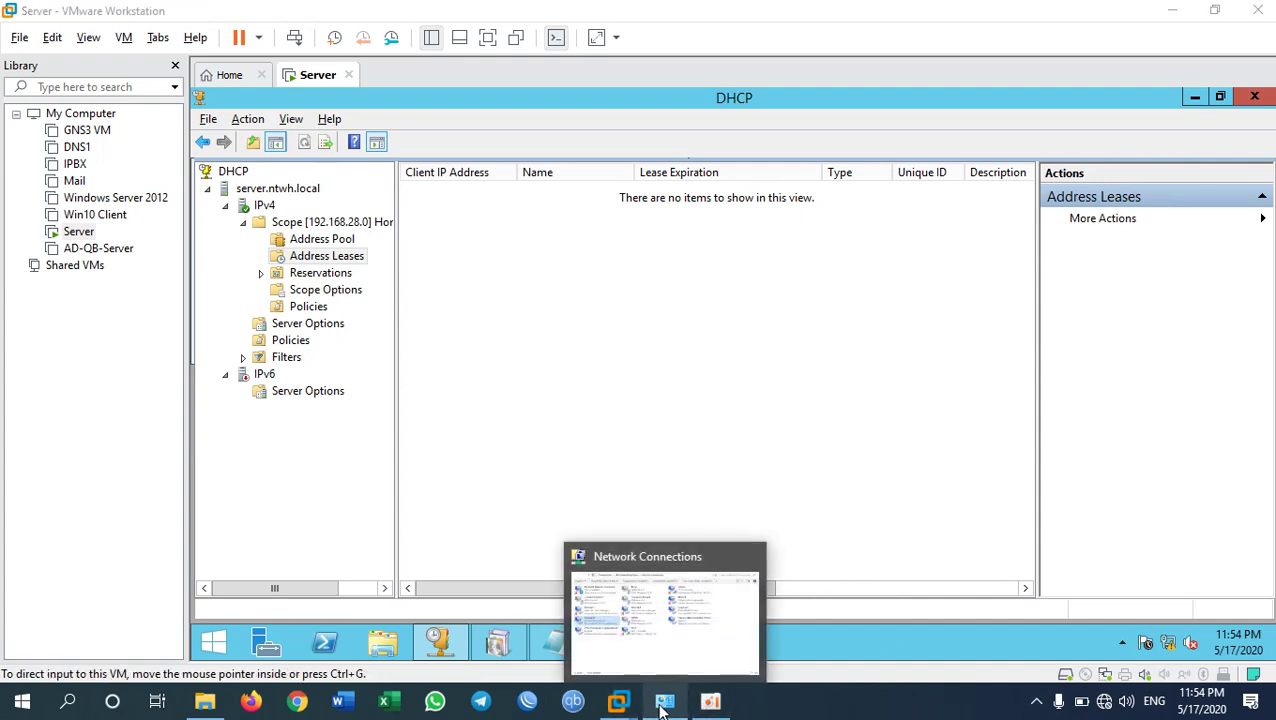
left_click(664, 646)
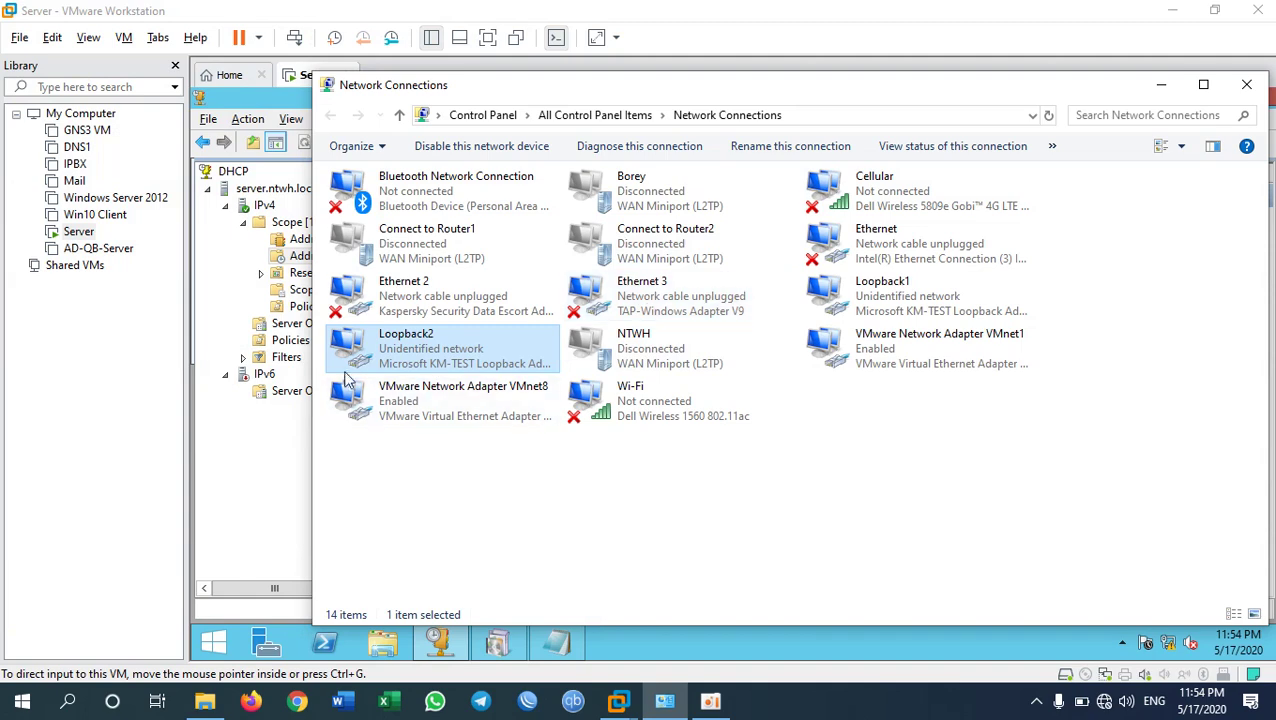
right_click(352, 360)
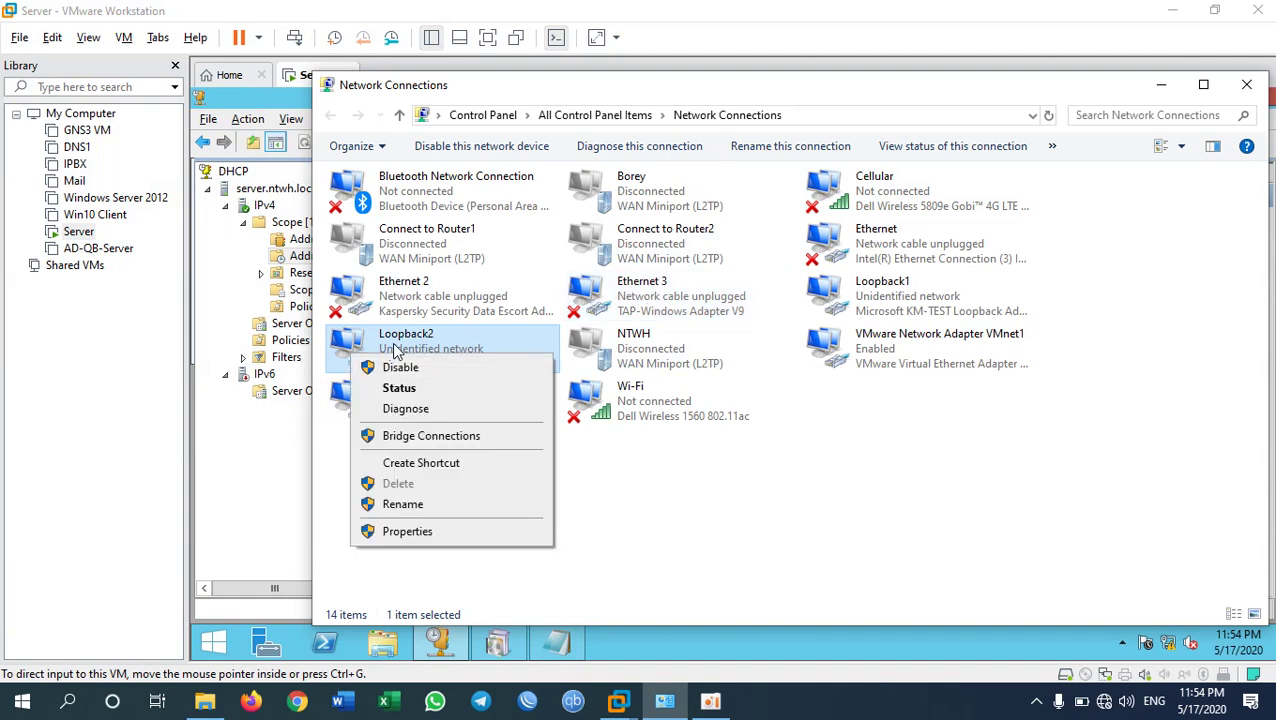
left_click(399, 387)
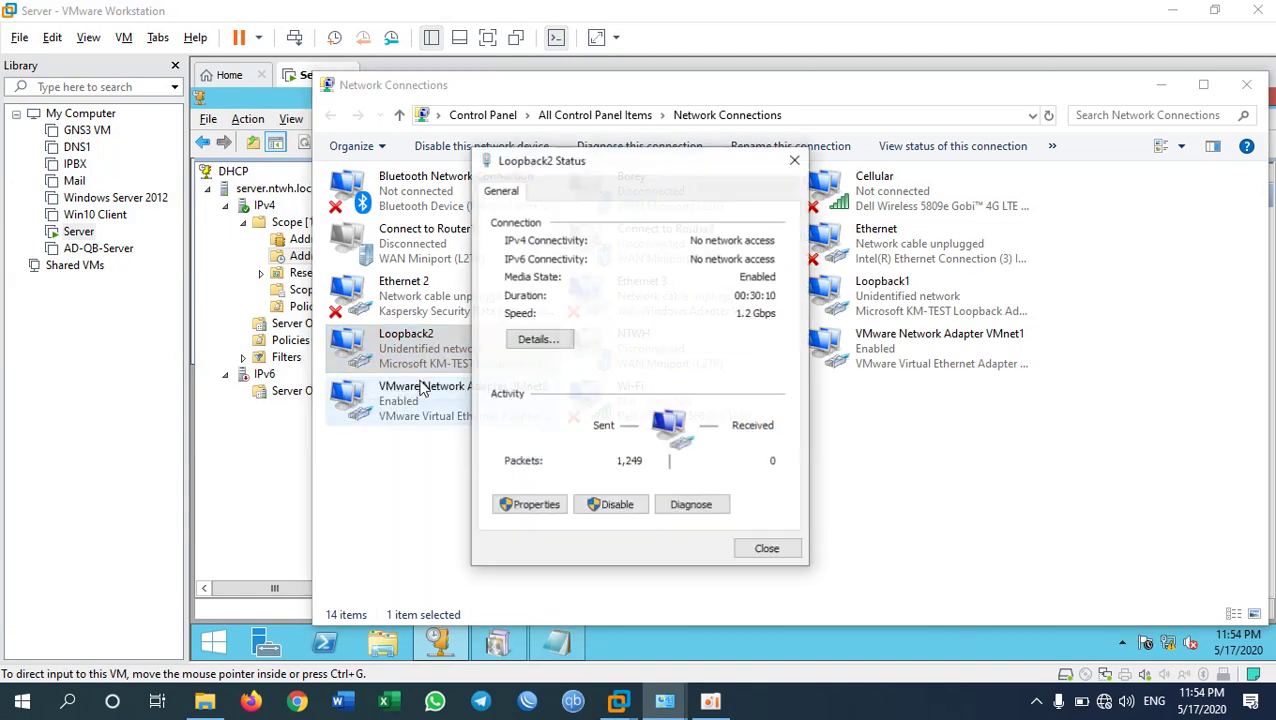
left_click(518, 340)
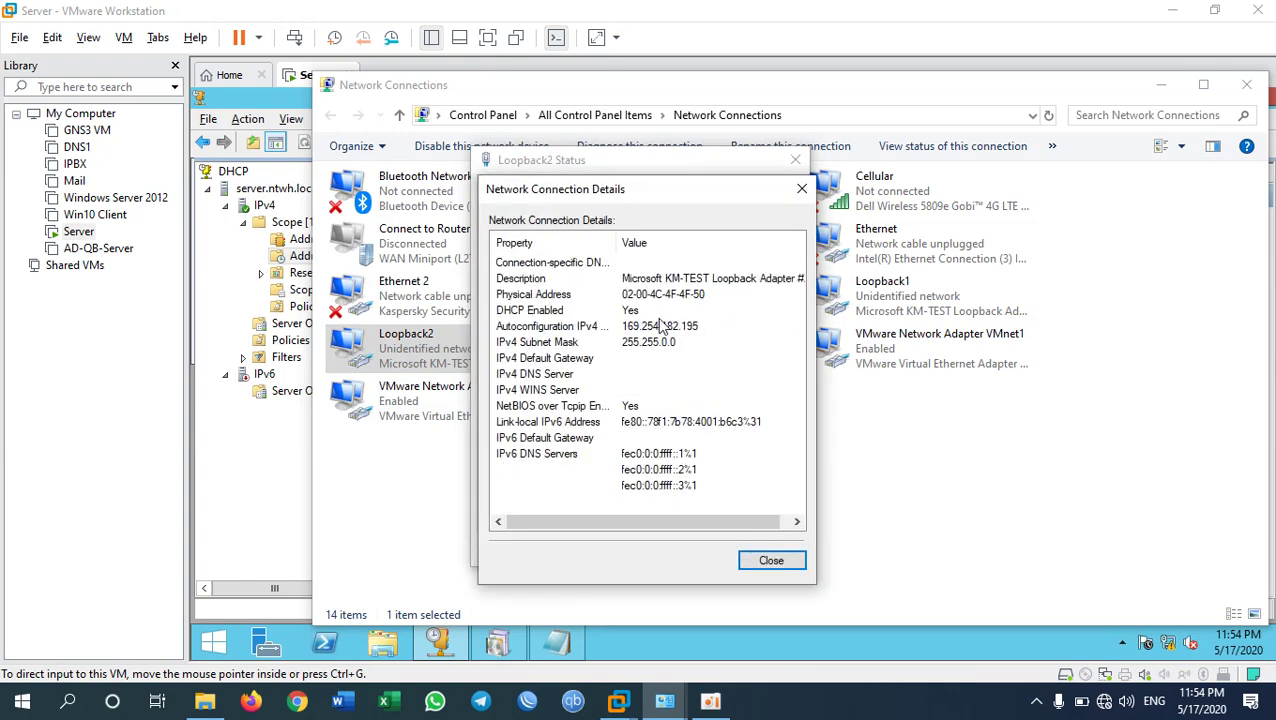
left_click(658, 326)
left_click(662, 343)
left_click(672, 331)
left_click(771, 561)
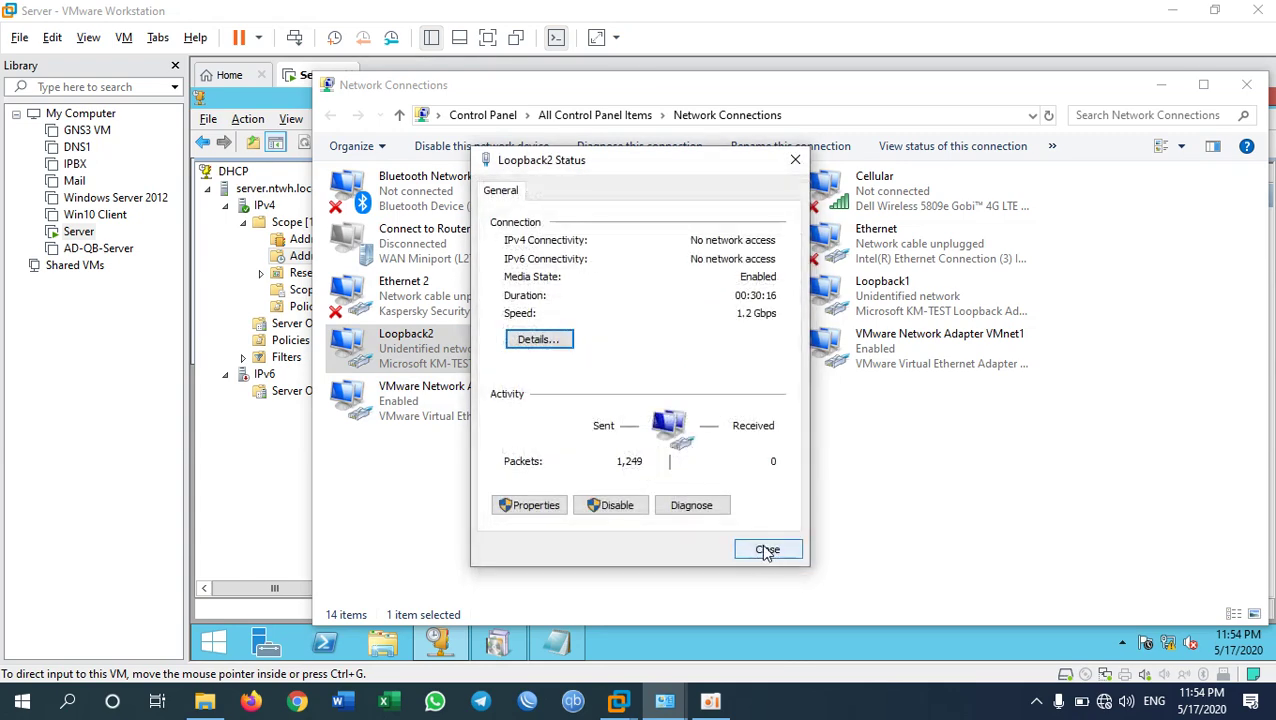
left_click(769, 549)
right_click(577, 551)
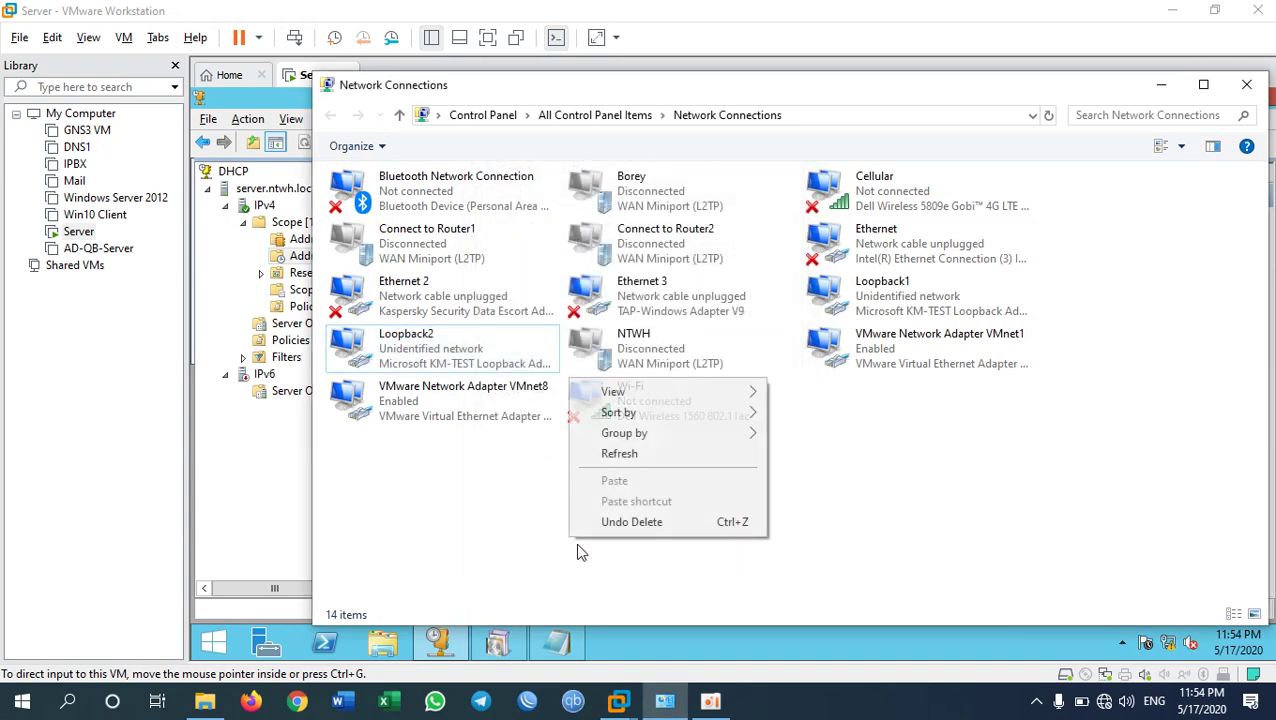
left_click(648, 456)
Open a Command Prompt on the host and try to renew its IP addresses with ipconfig /renew.
left_click(793, 708)
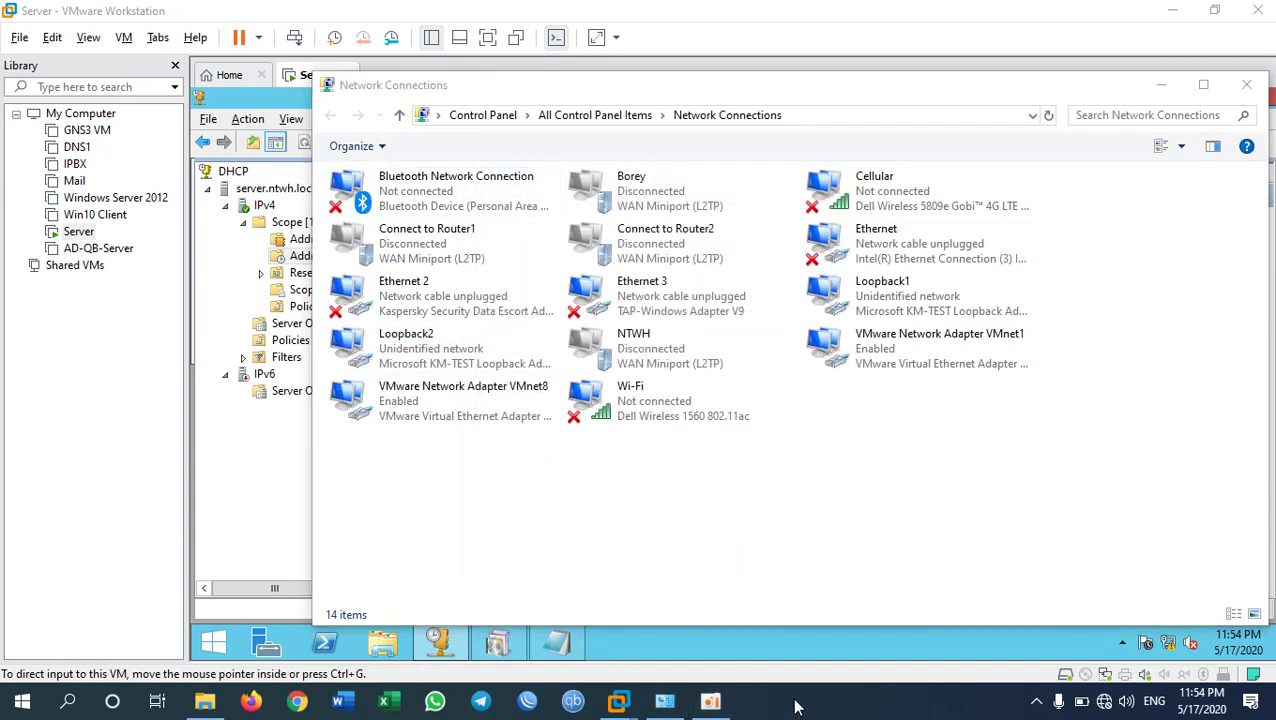
key("super+r")
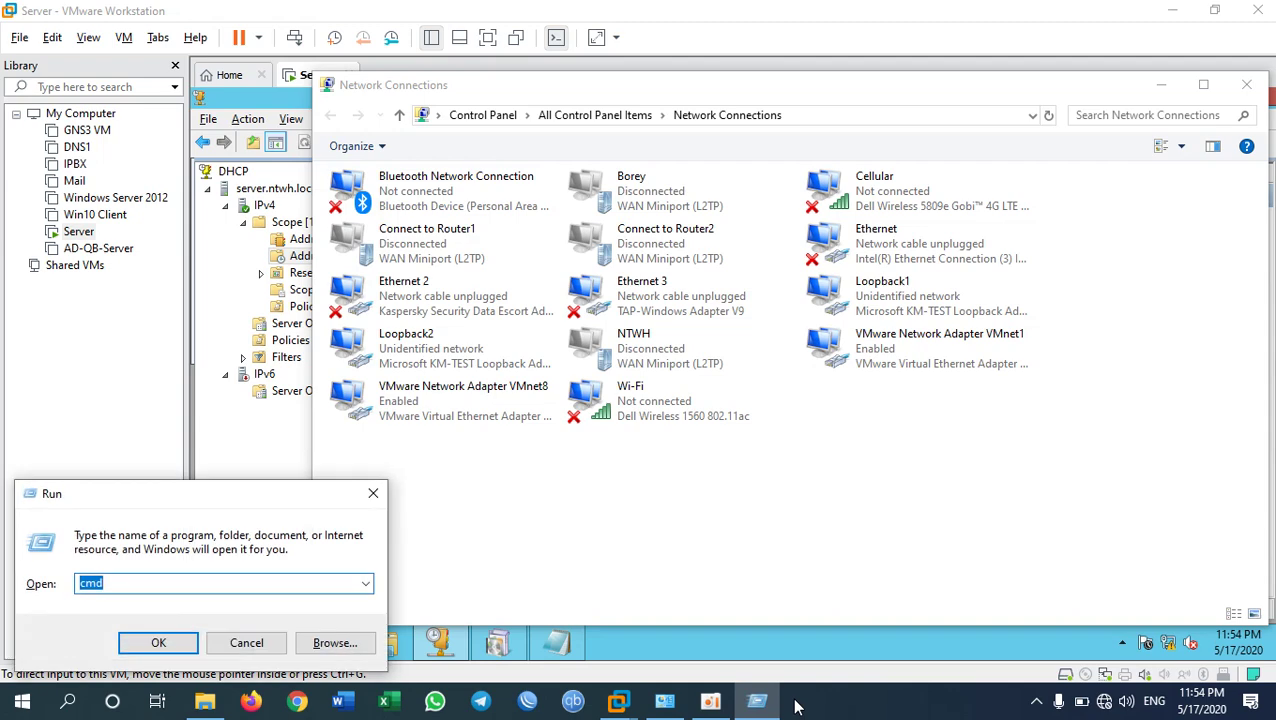
key("Return")
type("ipconfig ")
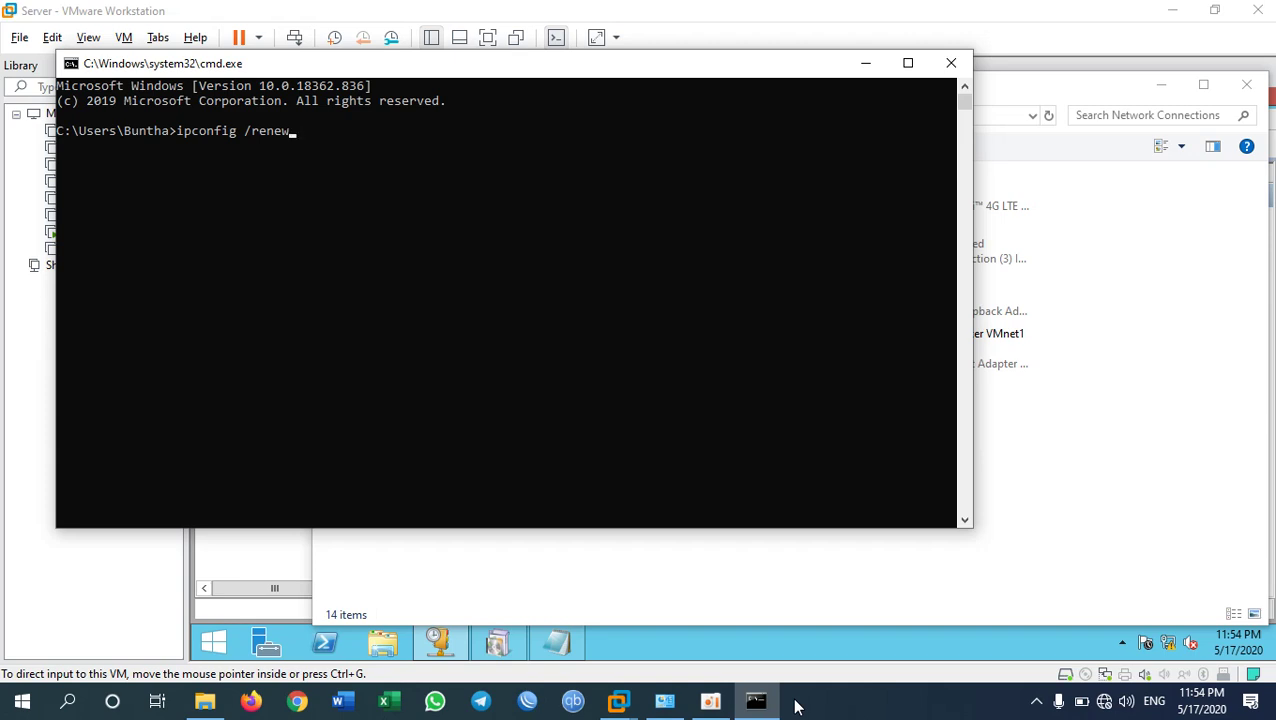
type("/renew")
key("Return")
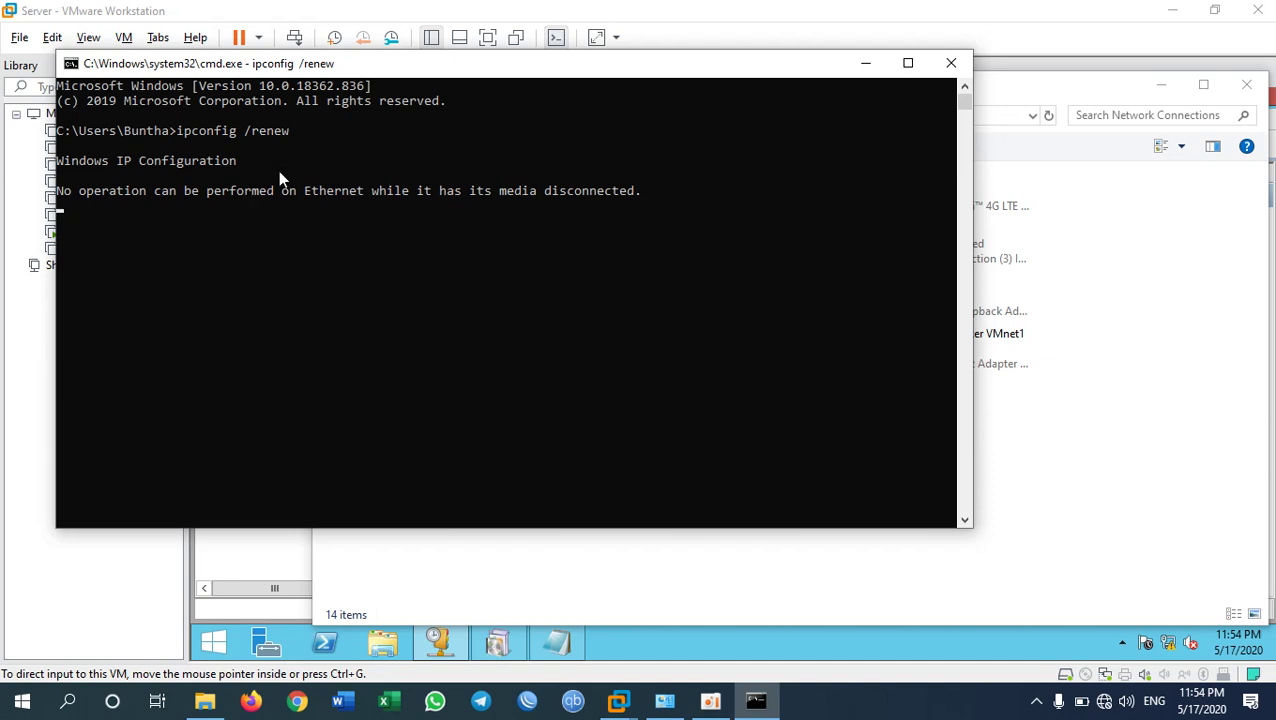
Switch to VMware Workstation and check the Server virtual machine's network adapter connection, closing the settings without saving.
left_click(685, 582)
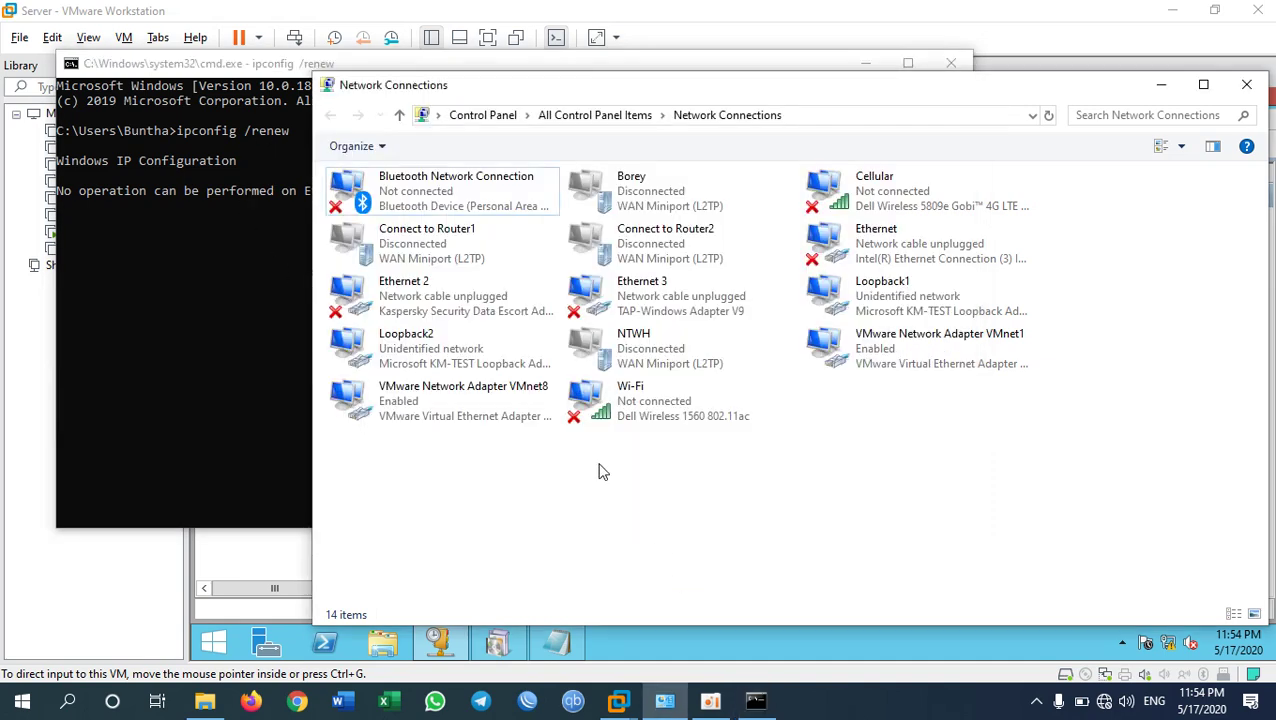
left_click(374, 342)
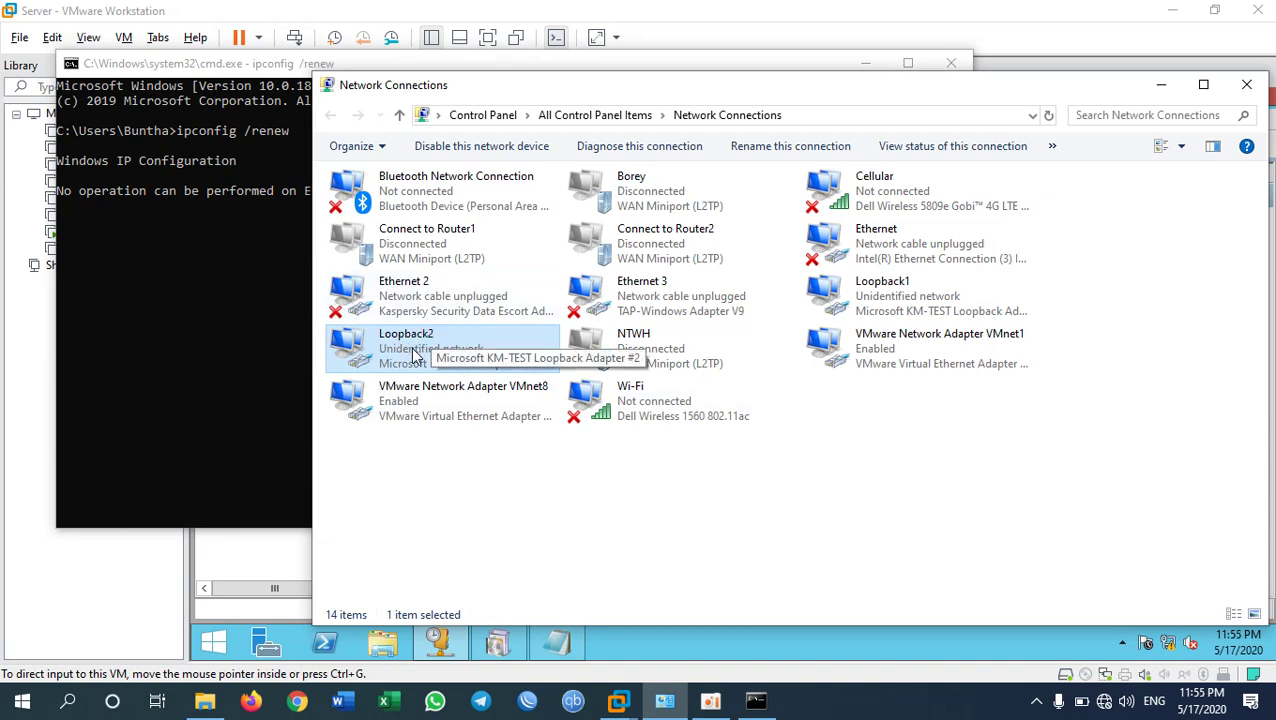
left_click(655, 653)
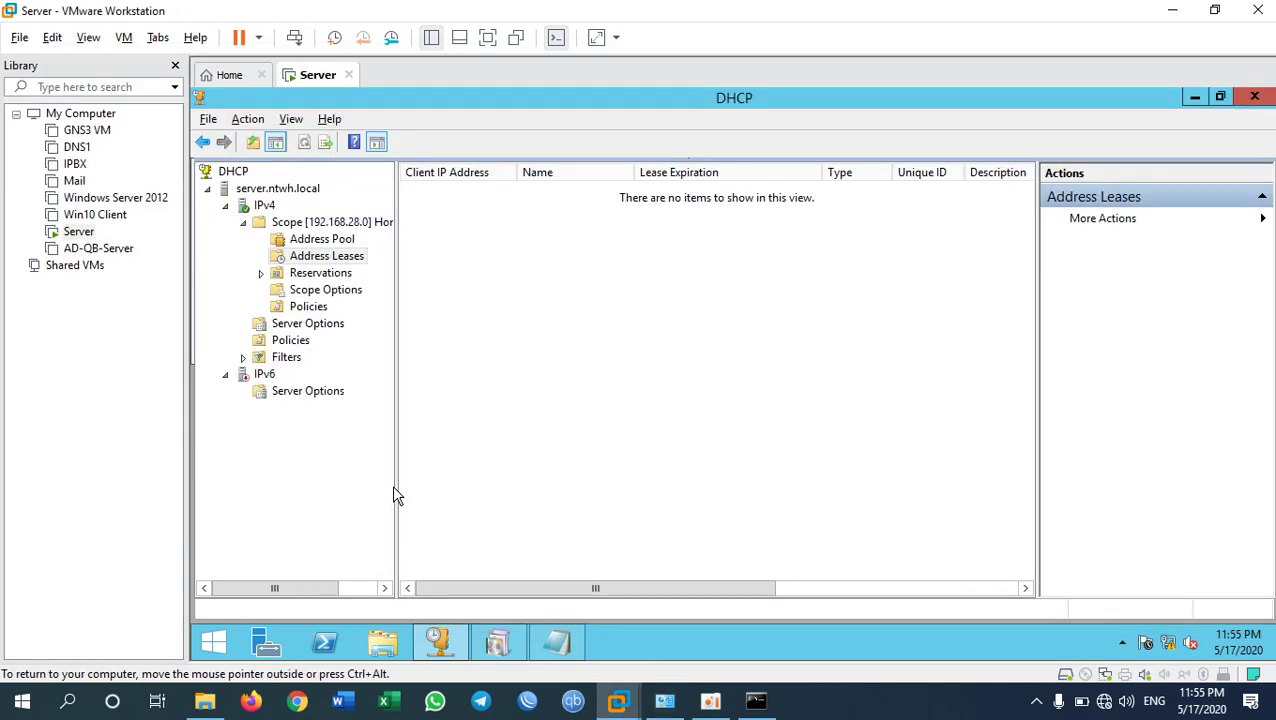
right_click(67, 238)
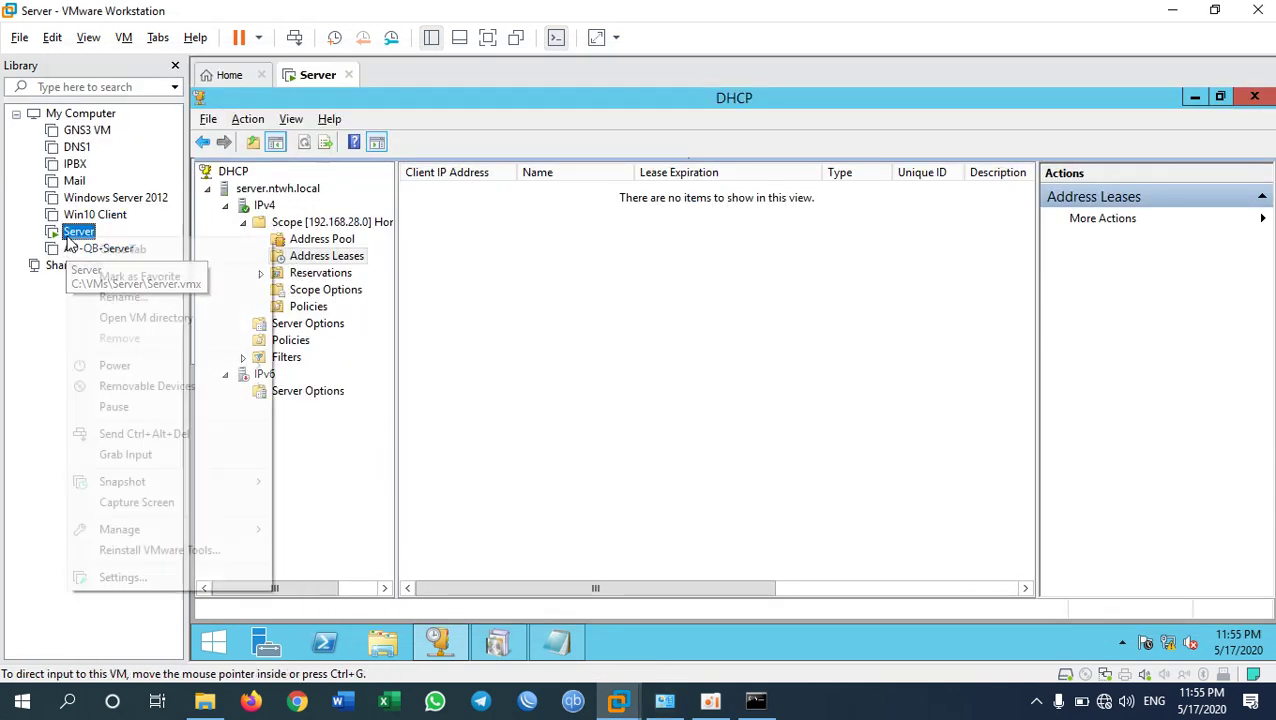
left_click(130, 576)
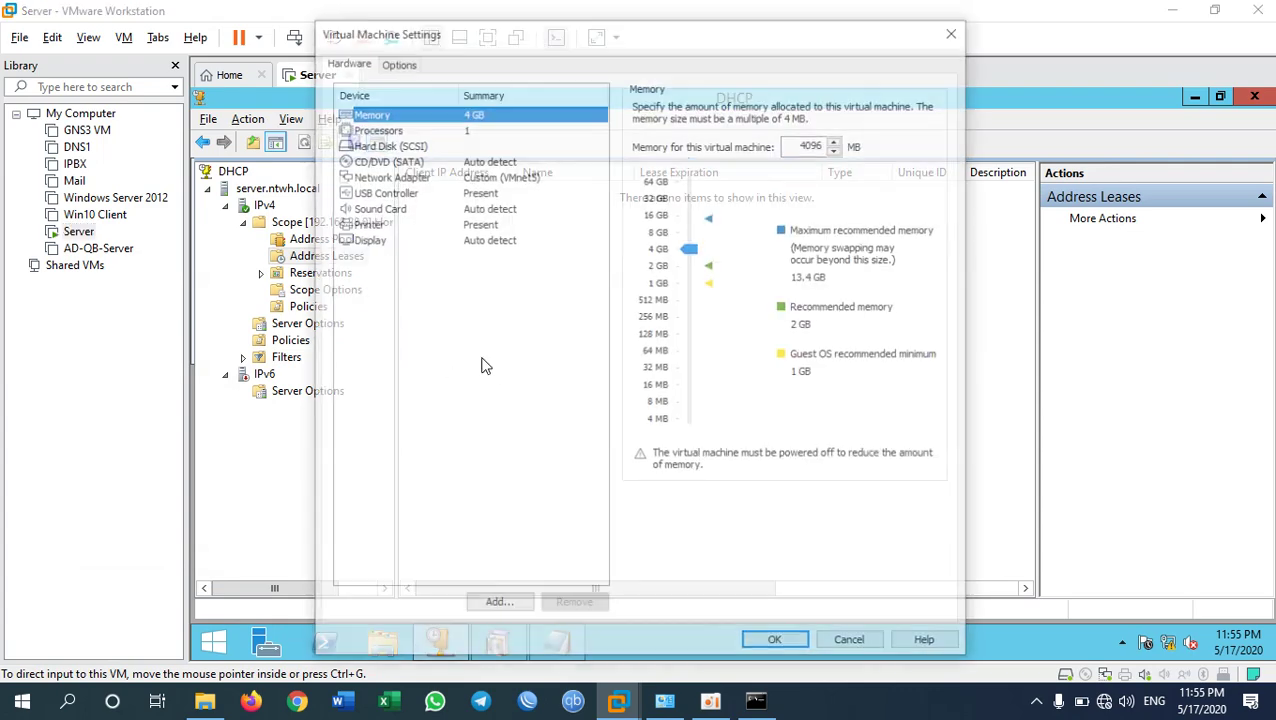
left_click(527, 177)
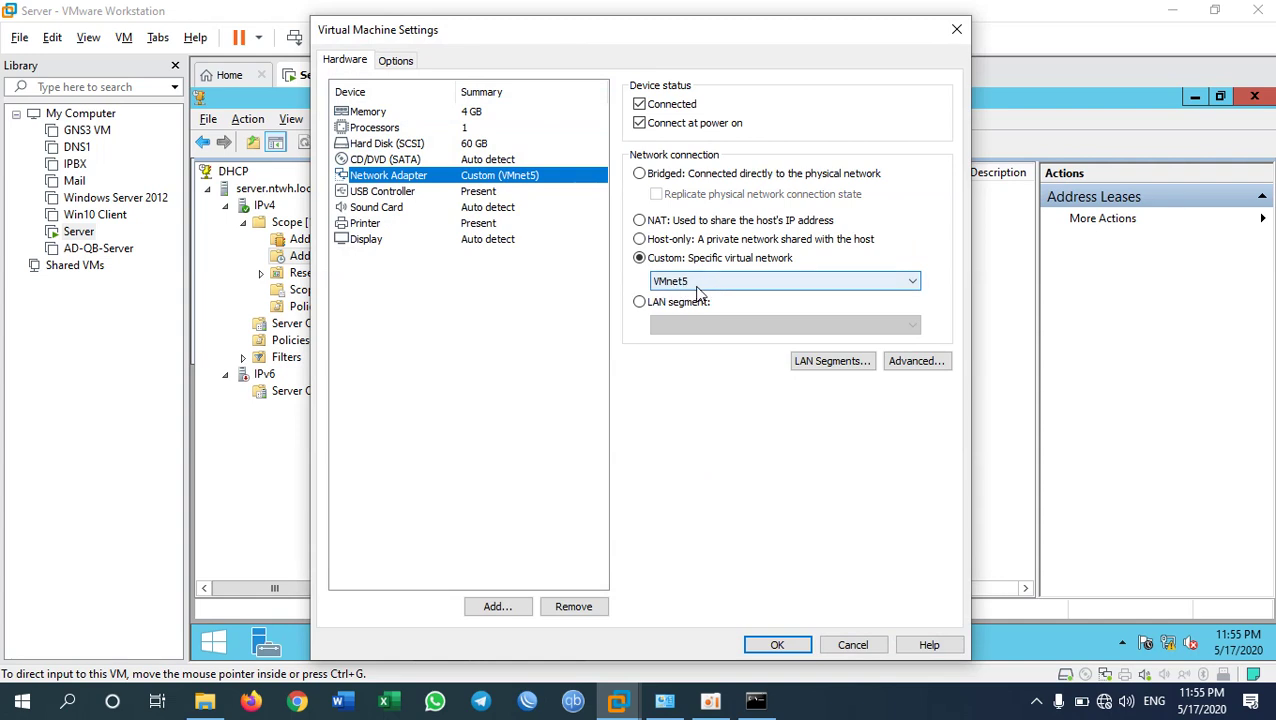
left_click(848, 644)
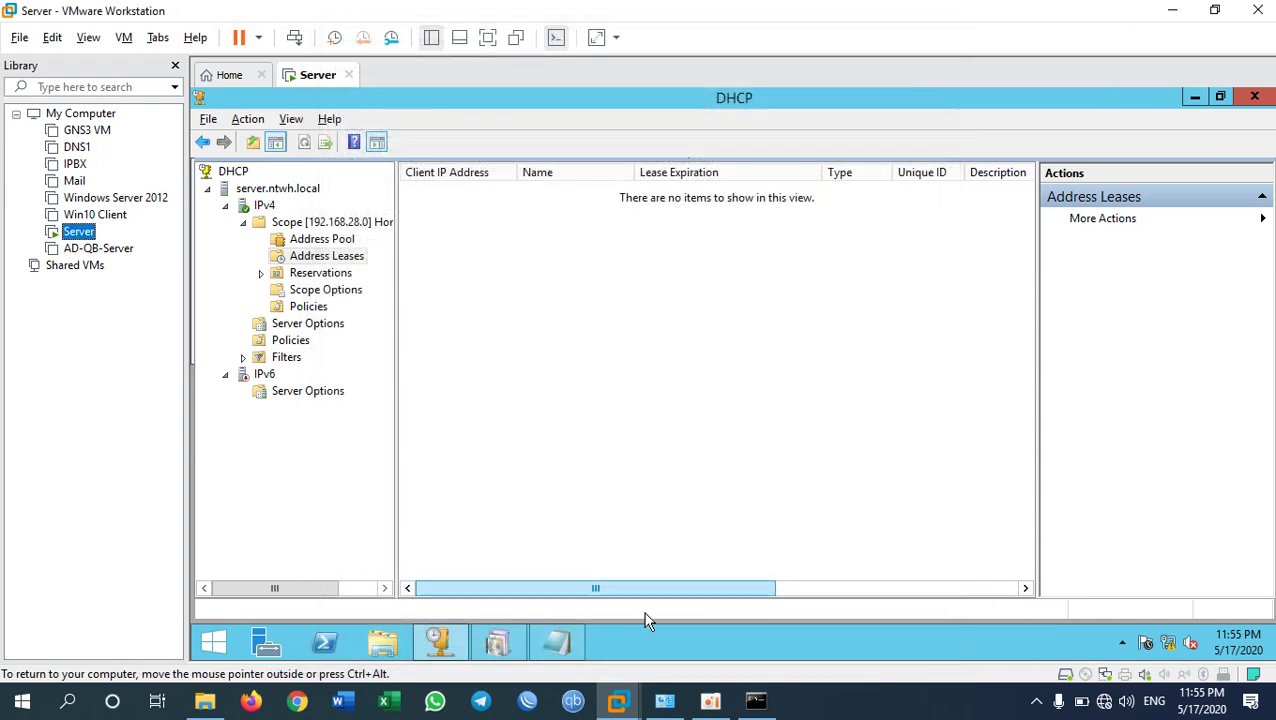
Return to the host's Network Connections and recheck the IPv4 address in the Loopback2 adapter's connection details.
left_click(664, 701)
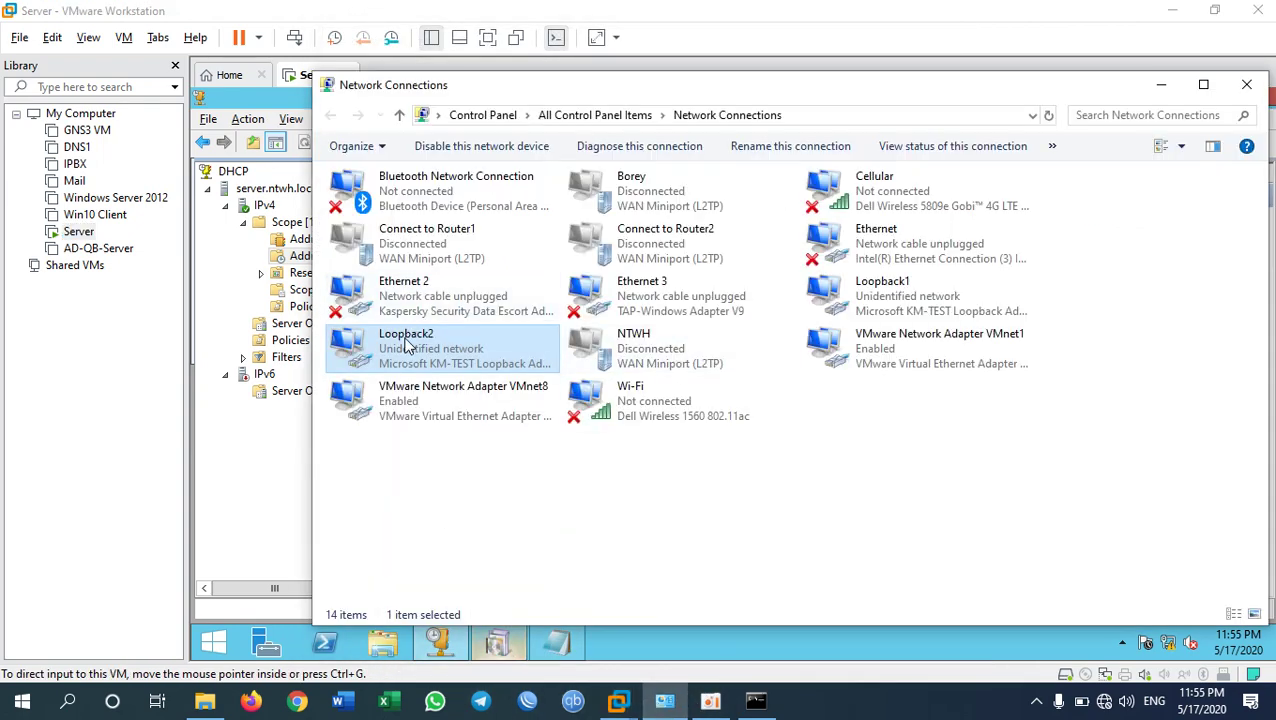
left_click(756, 701)
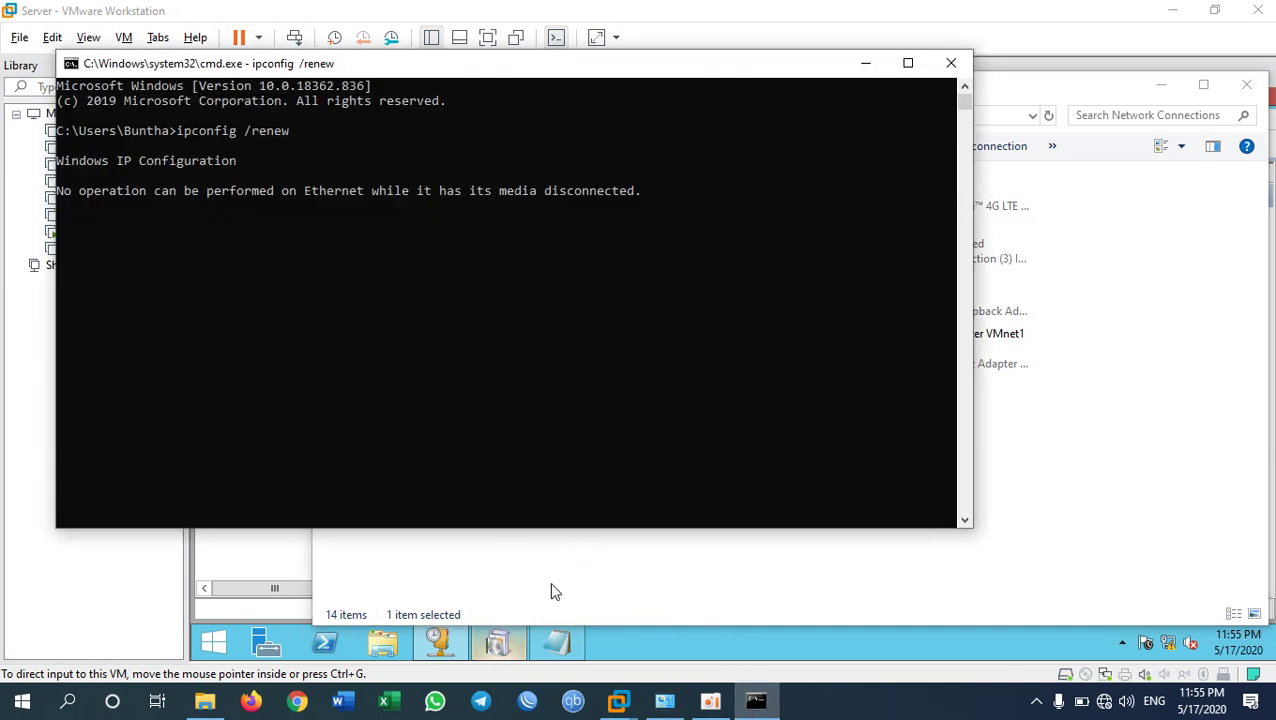
left_click(577, 577)
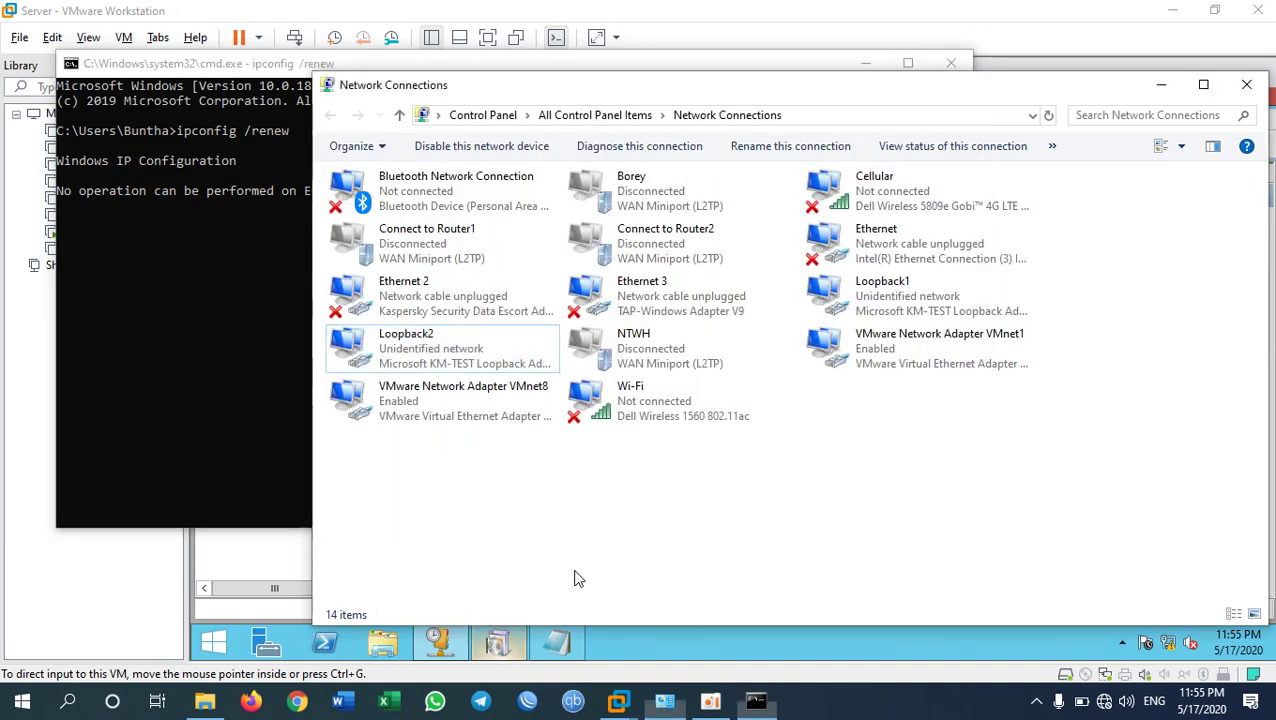
right_click(428, 340)
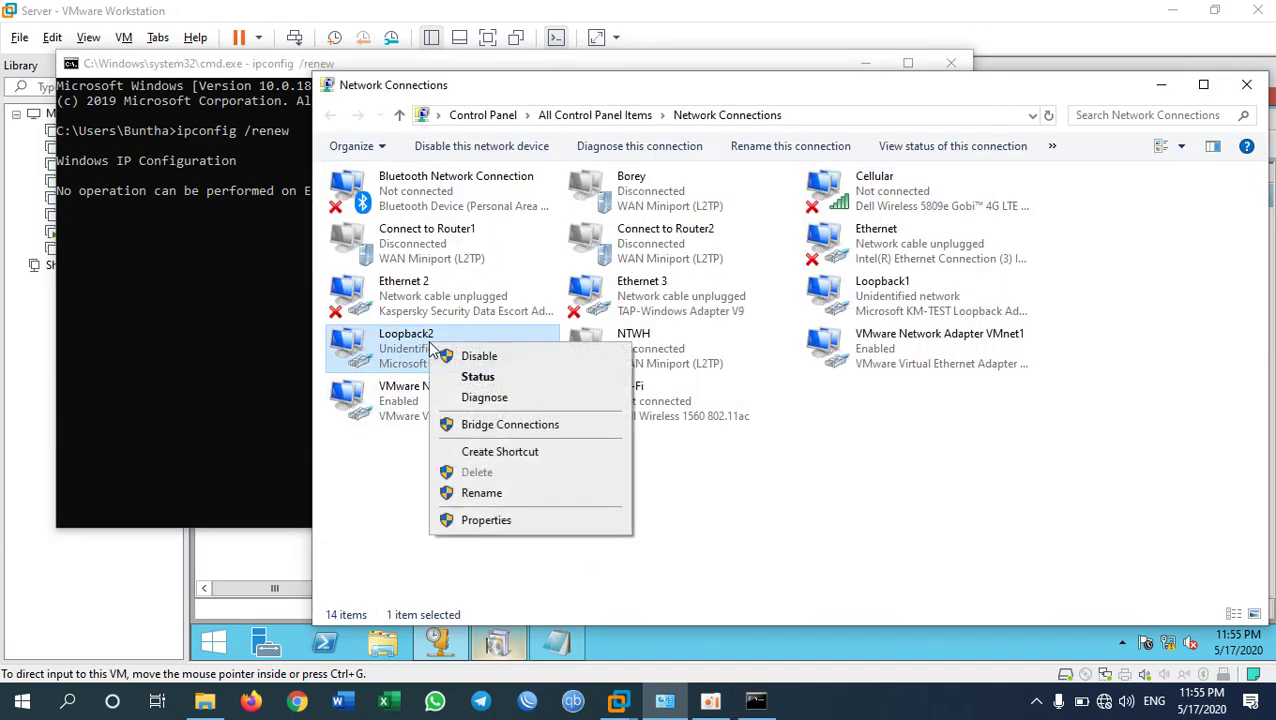
left_click(465, 377)
left_click(540, 341)
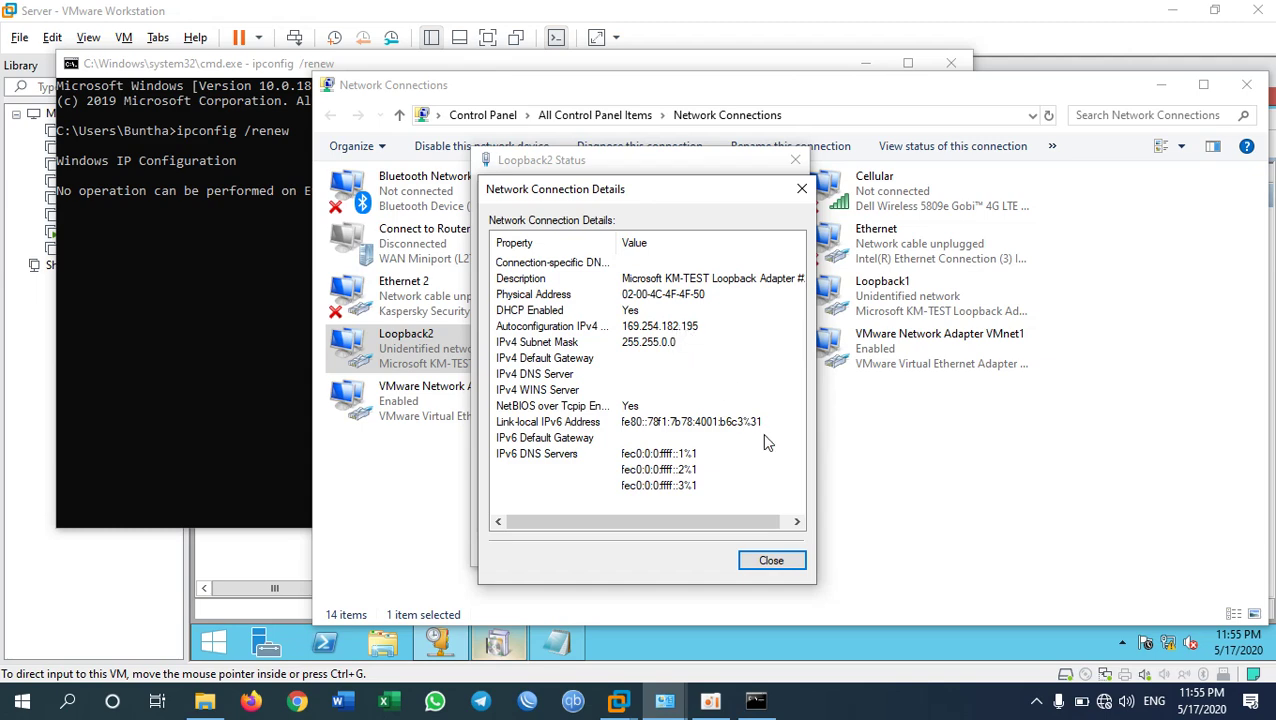
left_click(786, 568)
left_click(768, 555)
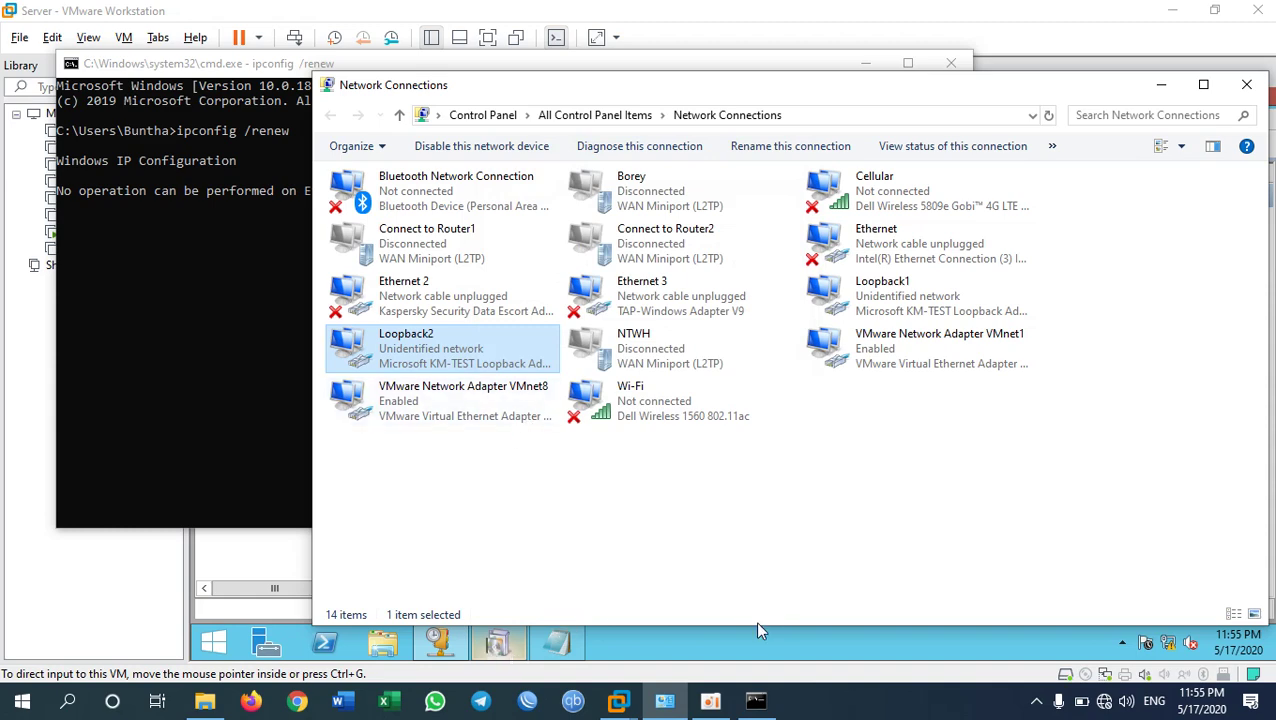
left_click(877, 651)
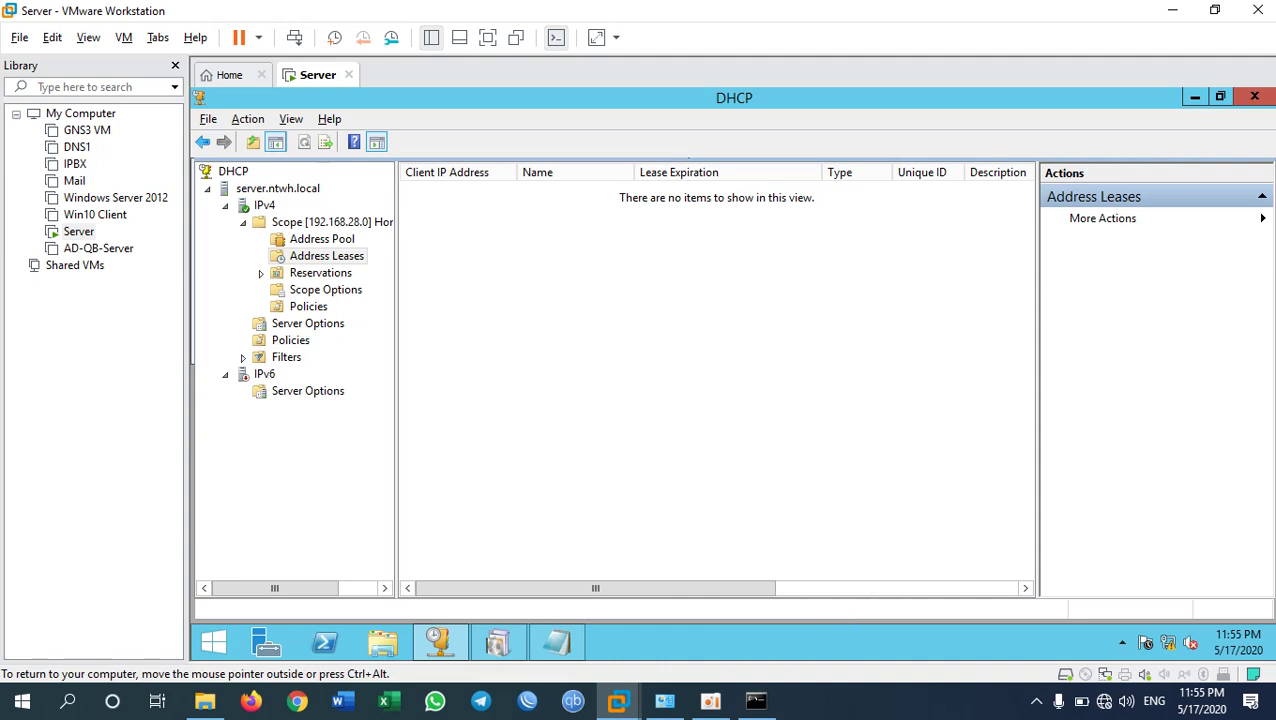
left_click(837, 648)
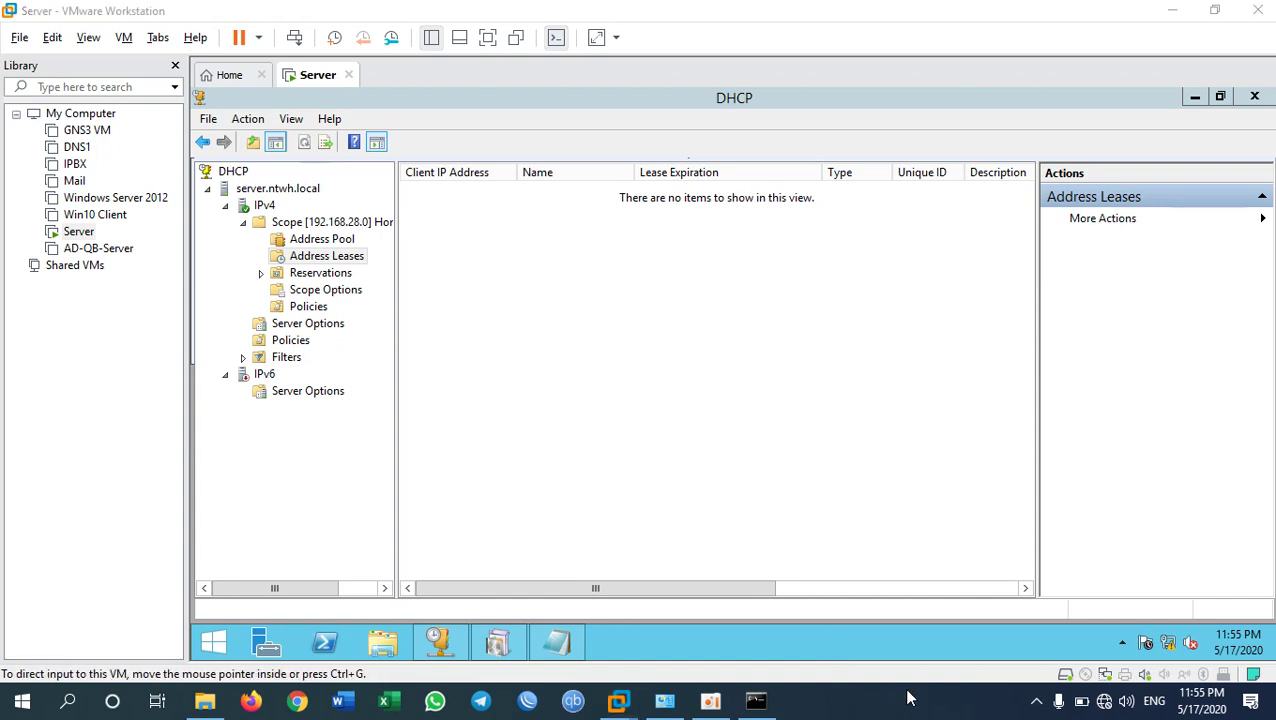
left_click(710, 701)
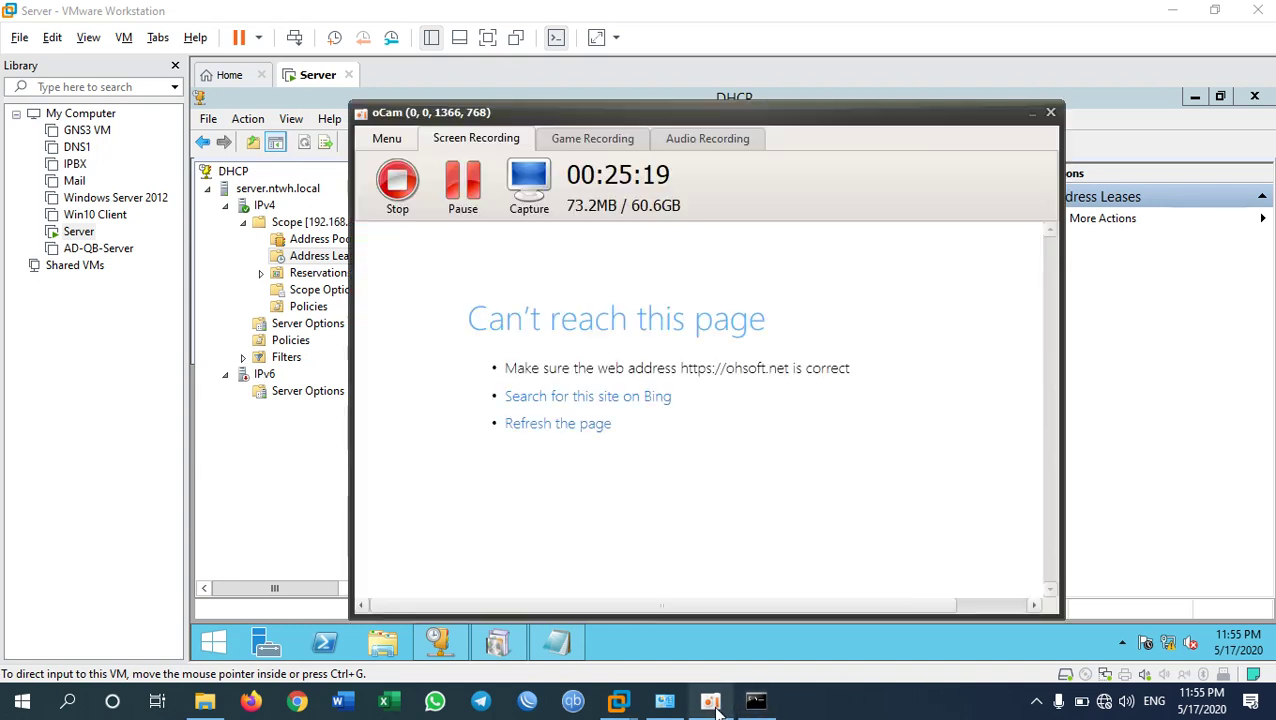
left_click(868, 670)
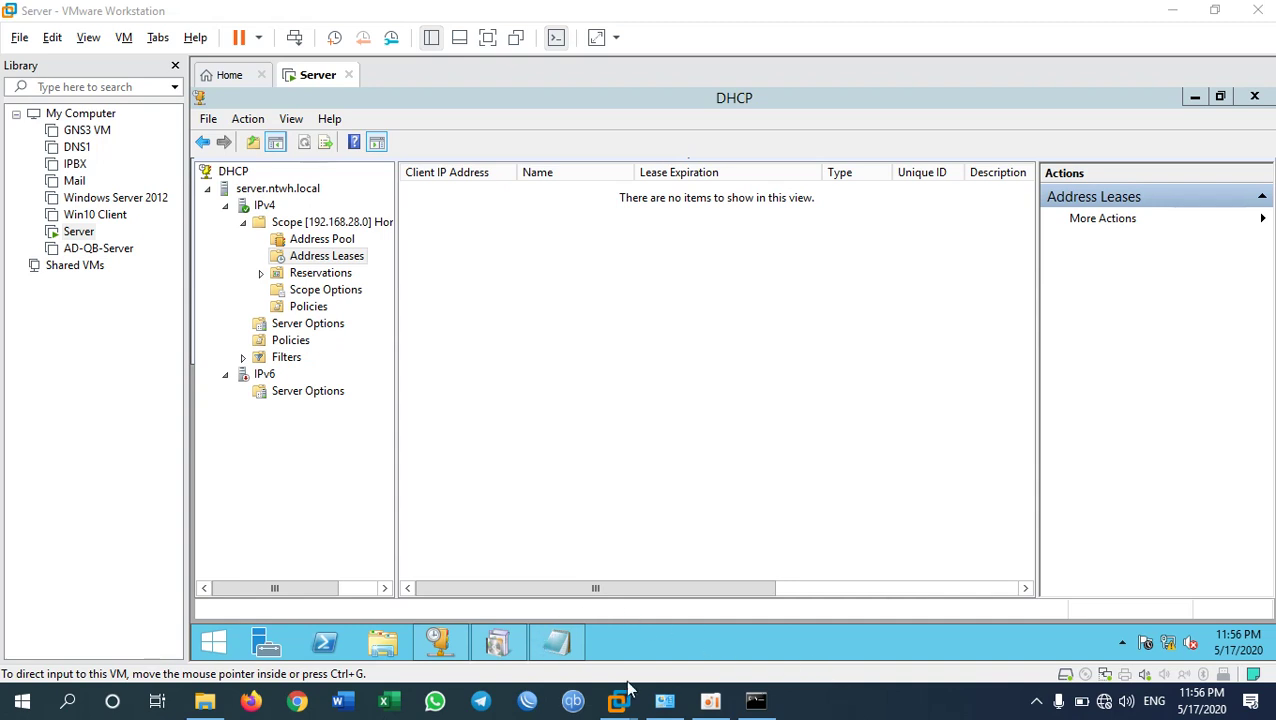
left_click(757, 703)
left_click(710, 703)
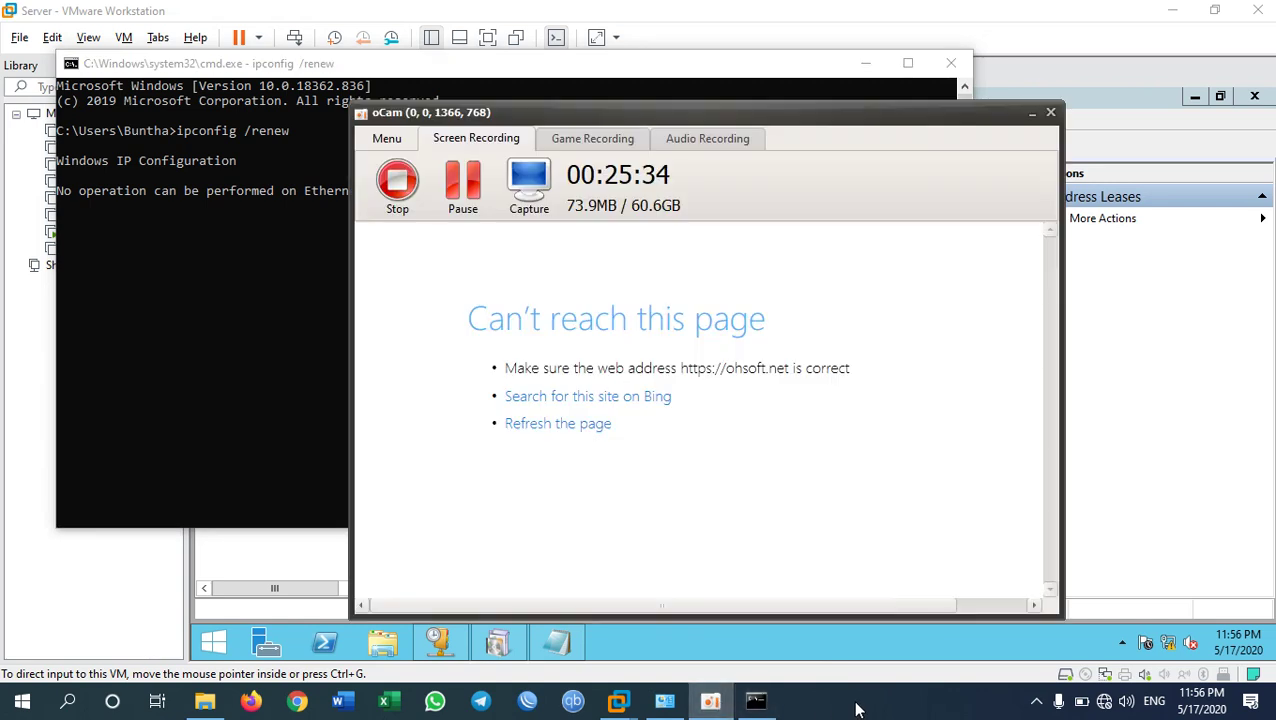
Switch to the Command Prompt and abort the running ipconfig /renew command.
left_click(757, 703)
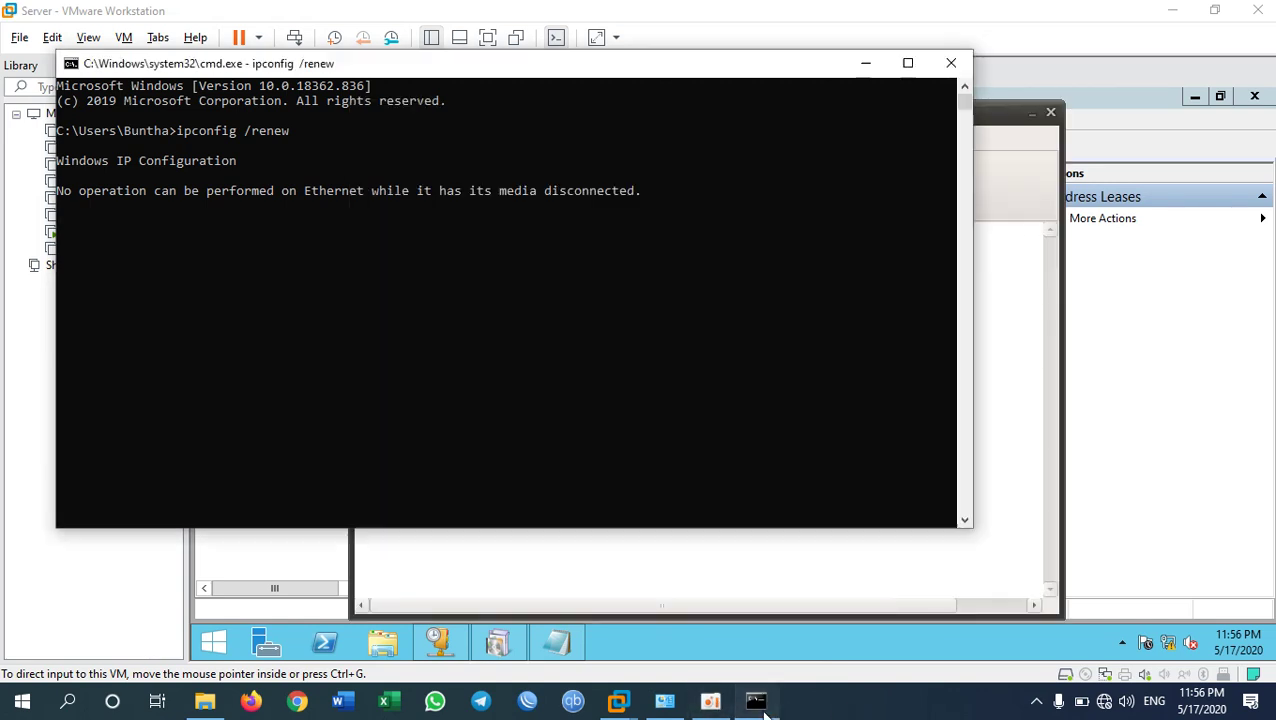
left_click(345, 217)
key("Escape")
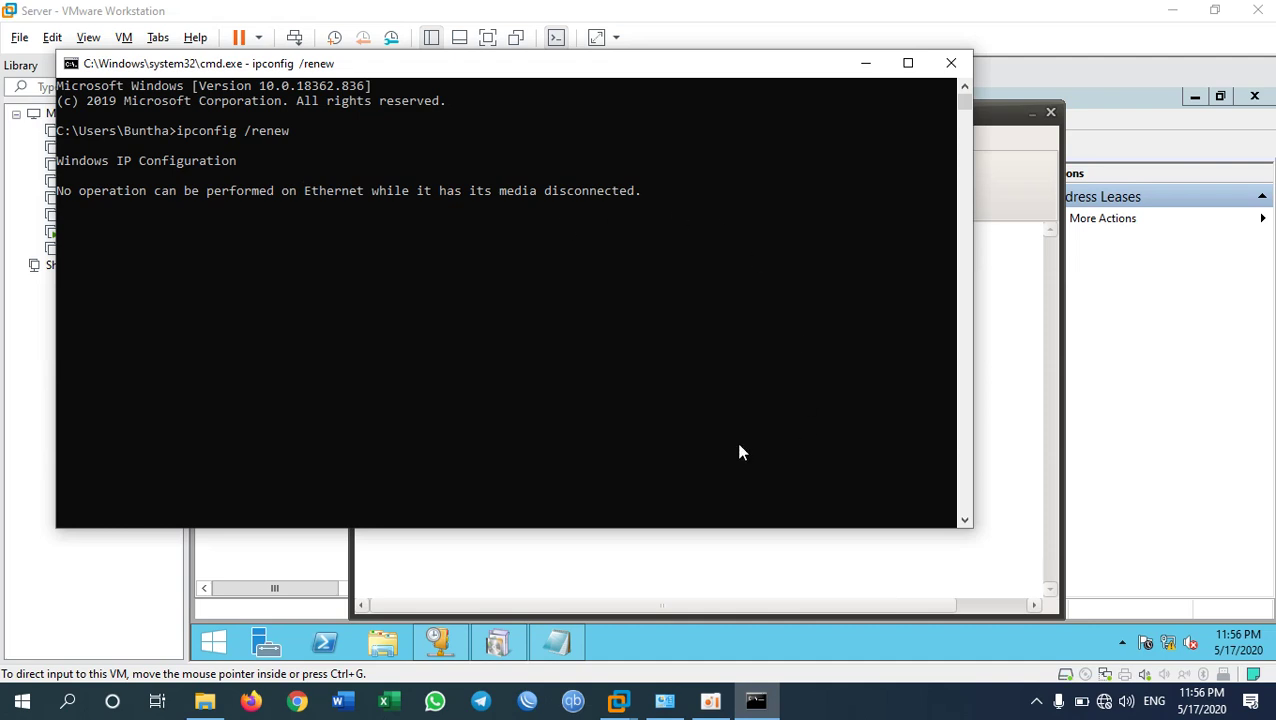
left_click(582, 390)
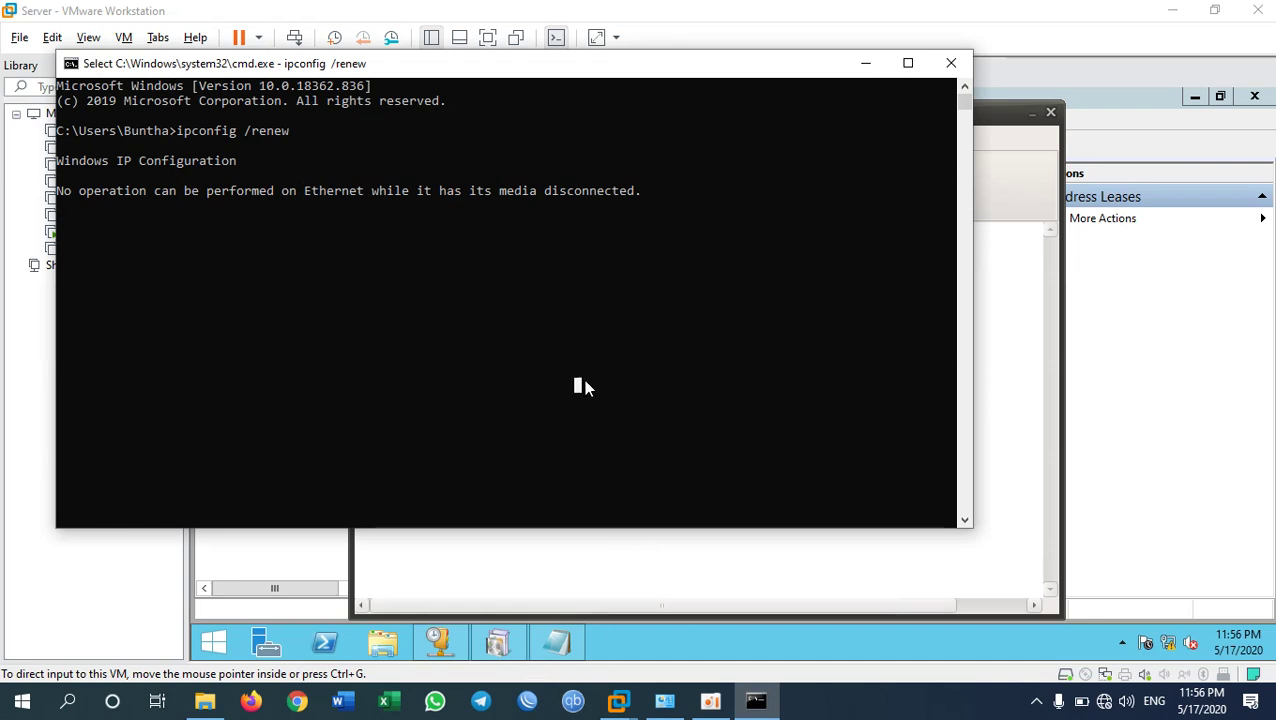
key("ctrl+c")
Switch to the host's Network Connections and disable the Loopback2 adapter.
left_click(664, 700)
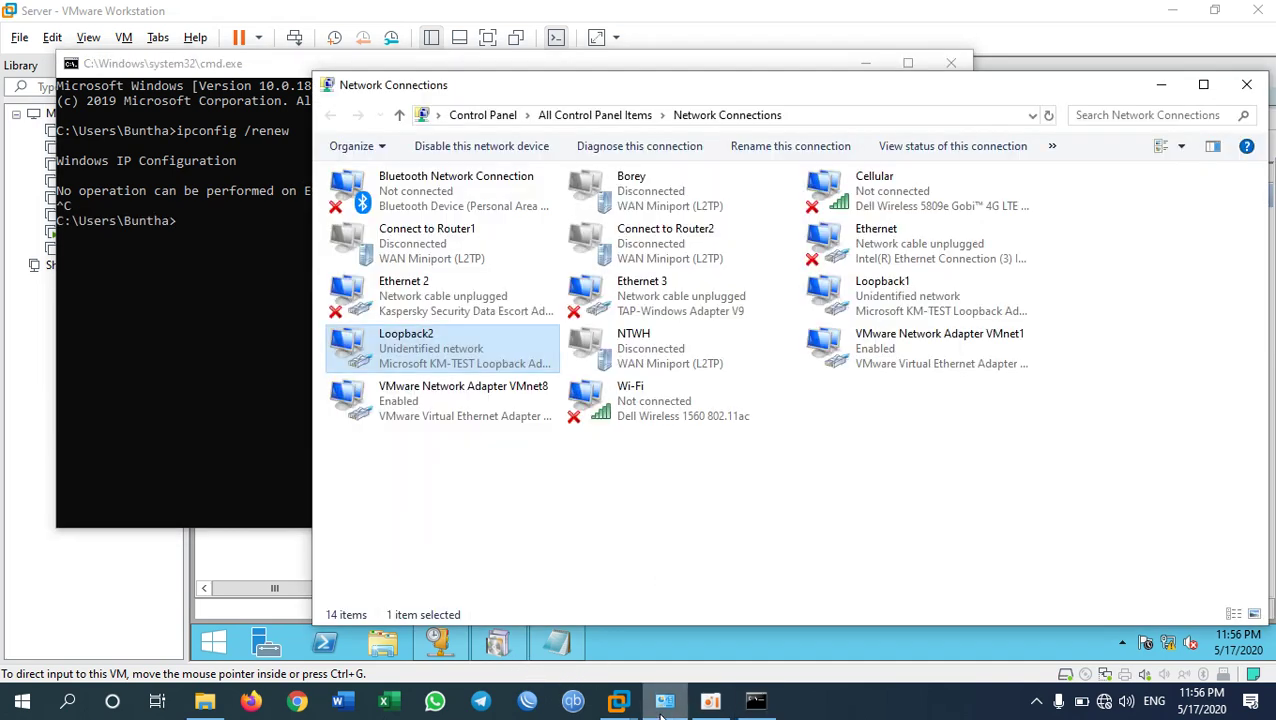
right_click(404, 349)
left_click(430, 360)
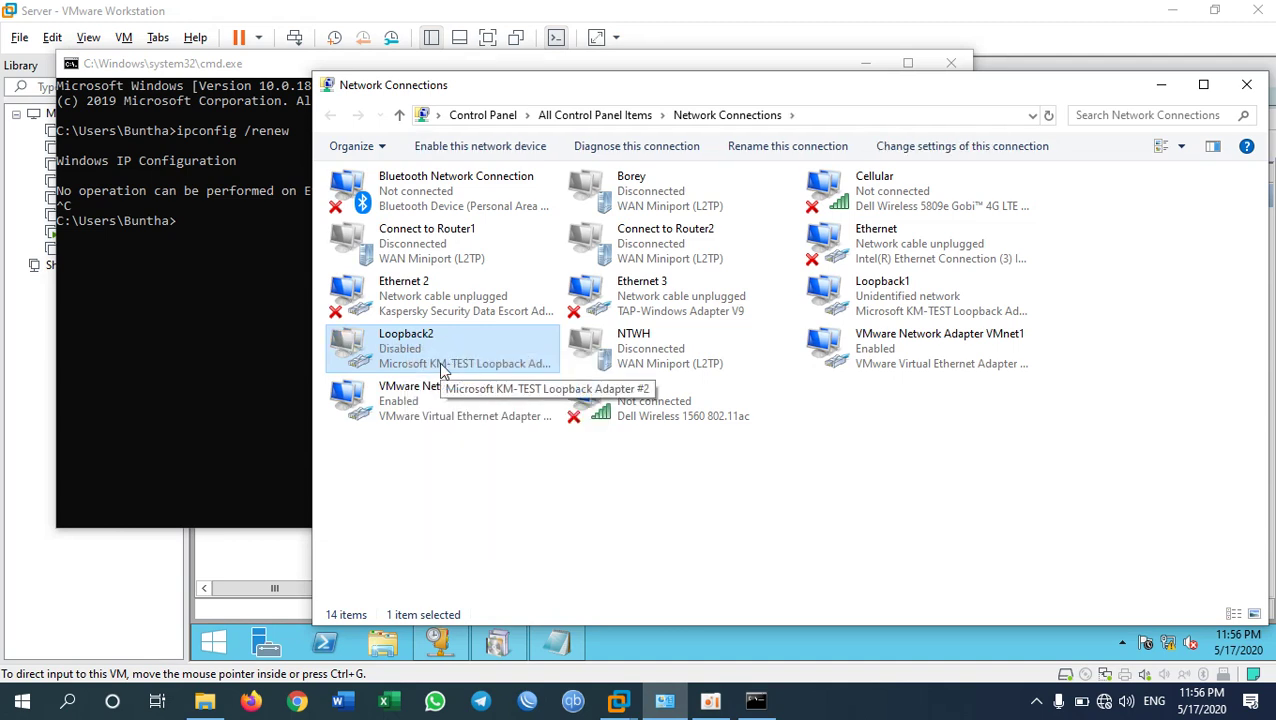
Enable the Loopback2 adapter, allow the PC to be discoverable on the ntwh.local network, and refresh the connections list.
right_click(370, 355)
left_click(395, 361)
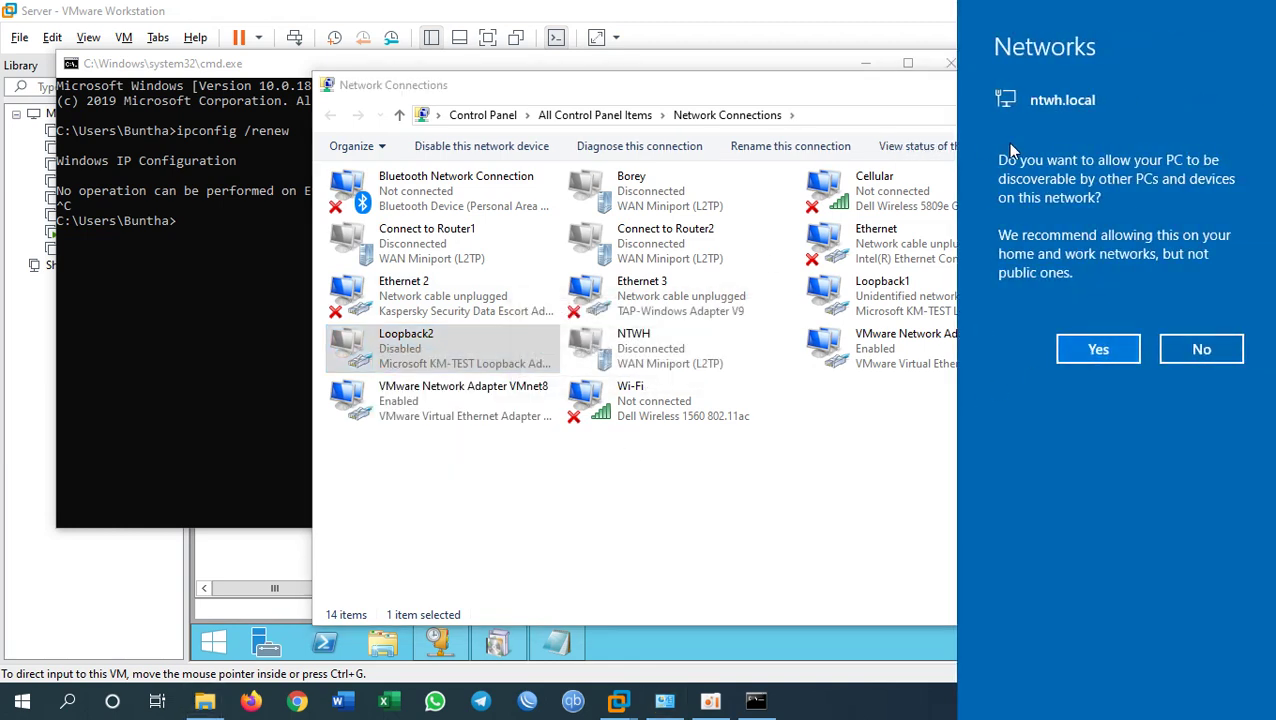
left_click(1097, 350)
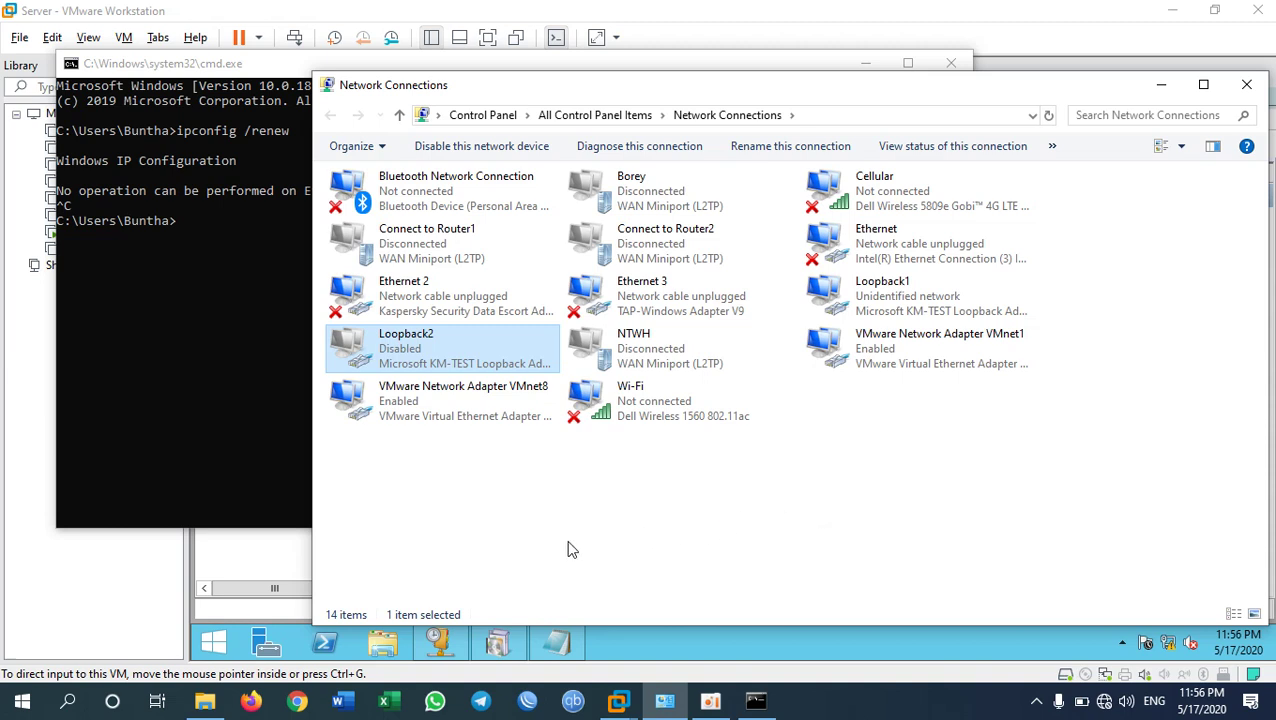
right_click(613, 517)
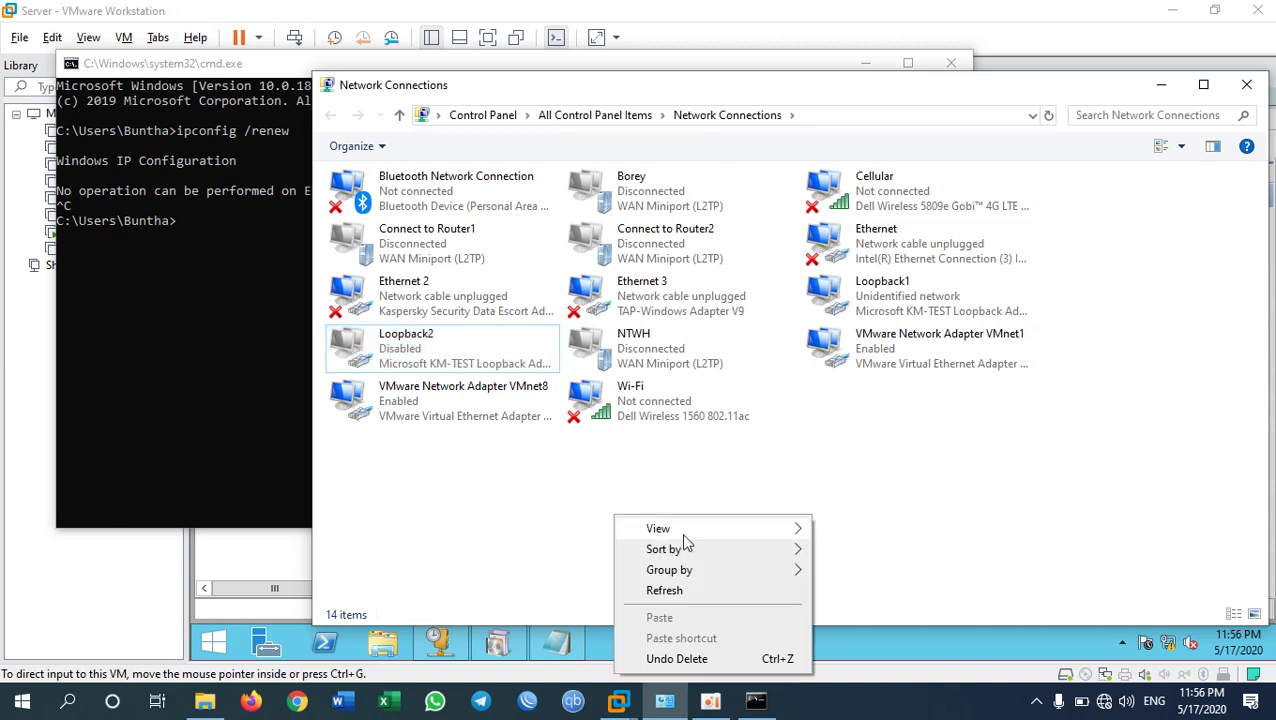
left_click(664, 591)
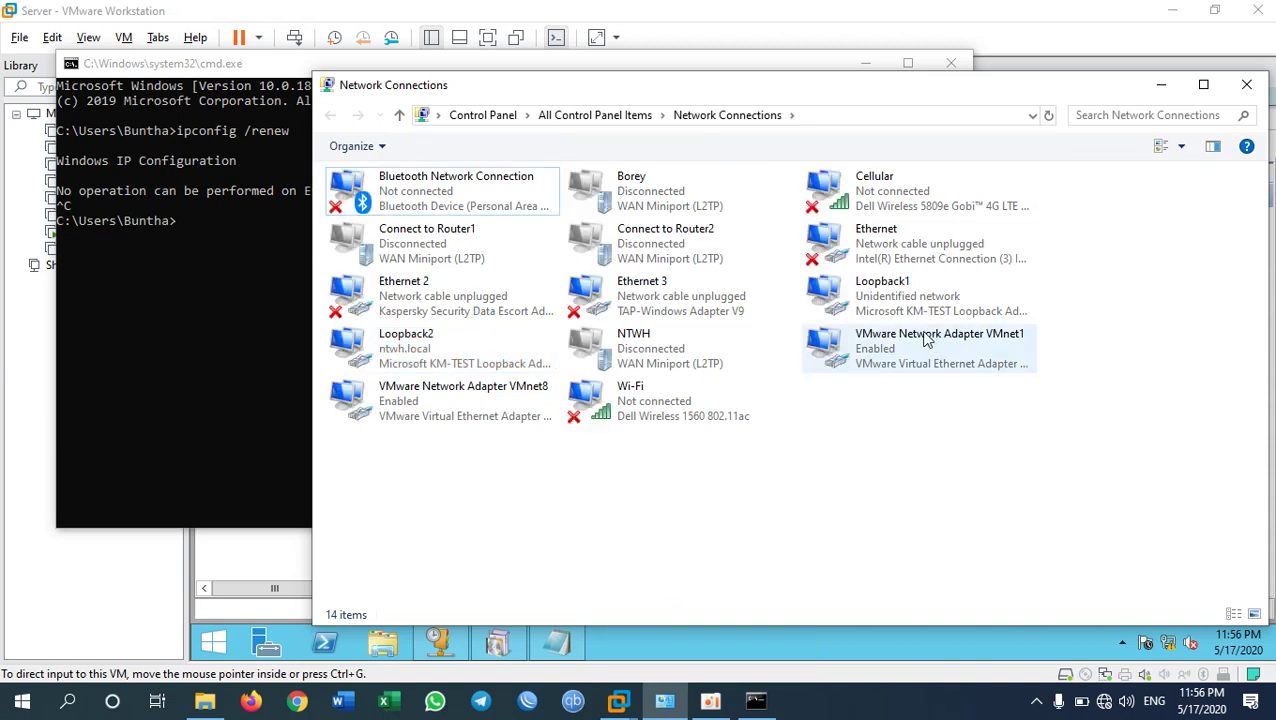
View the Loopback2 adapter's connection details and check its IPv4 address, default gateway and DHCP server.
right_click(393, 349)
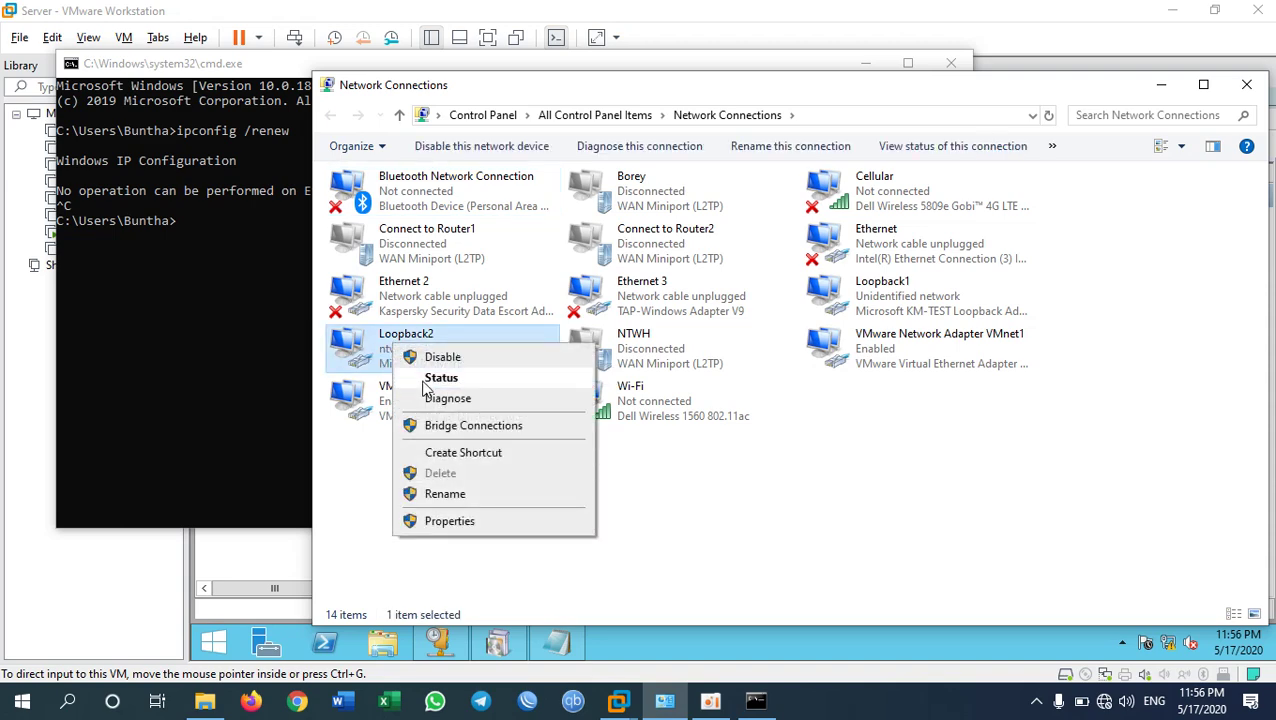
left_click(425, 380)
left_click(527, 342)
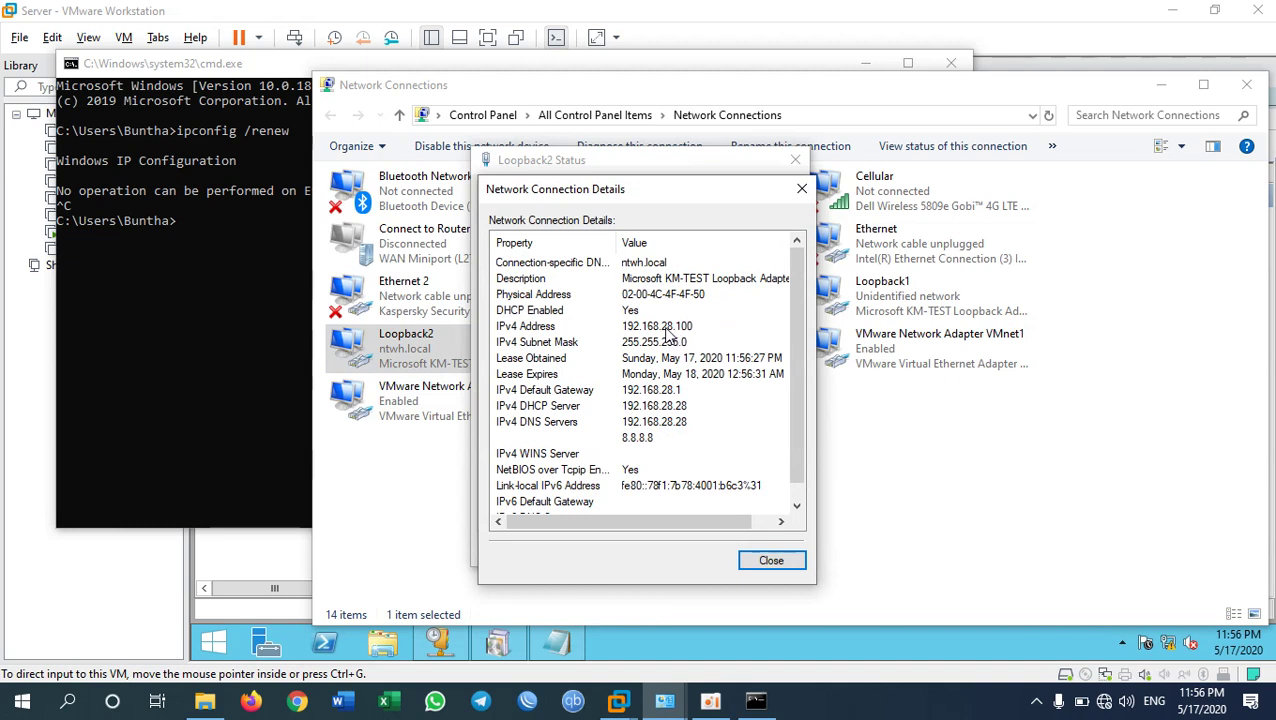
left_click(668, 331)
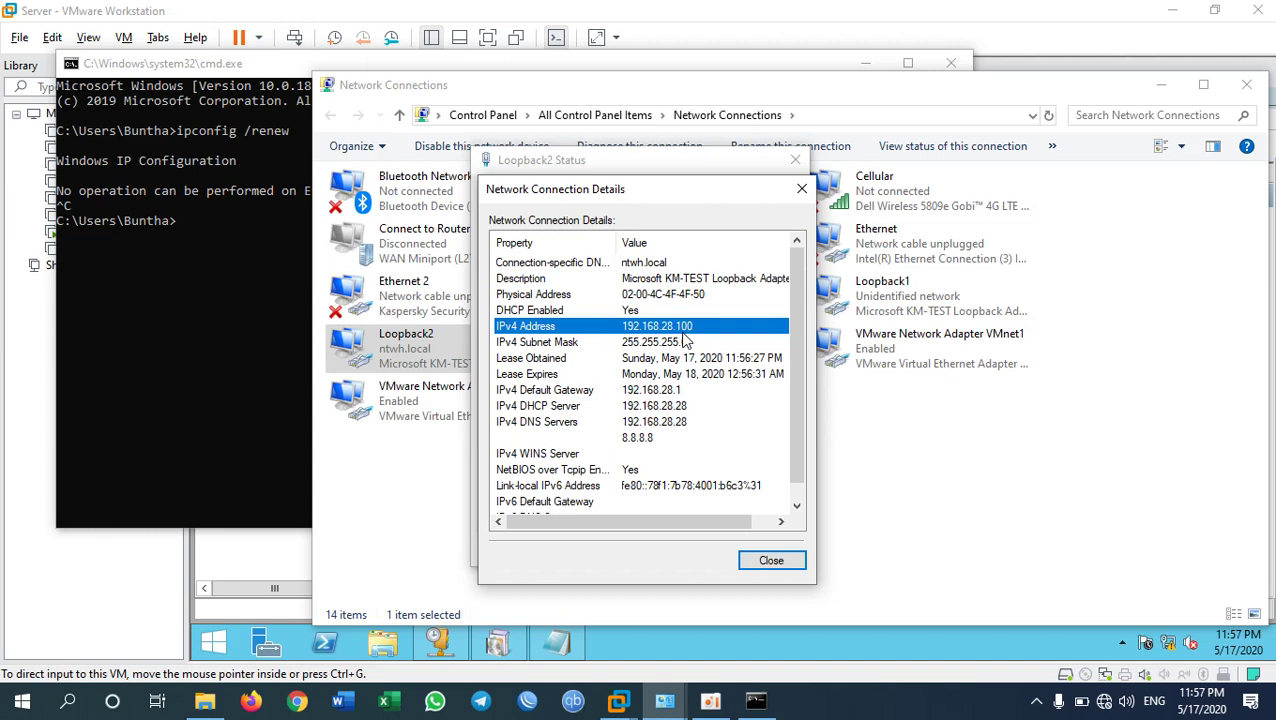
left_click(651, 397)
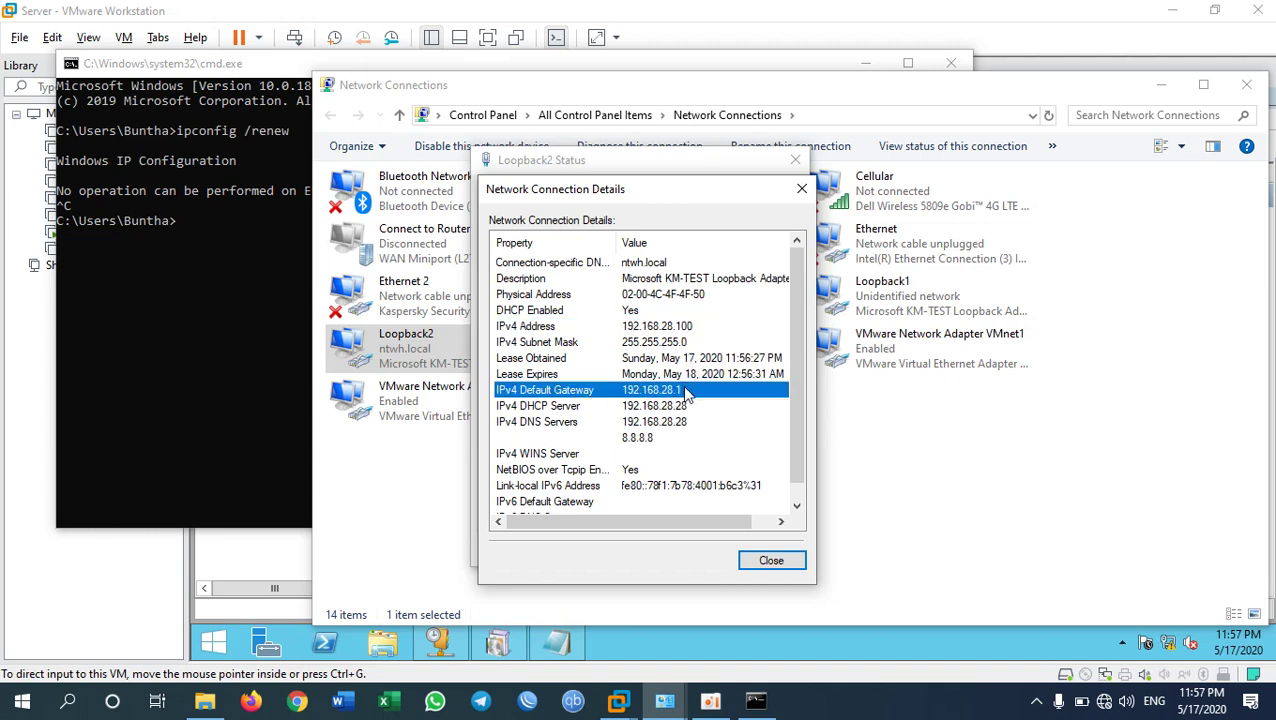
left_click(539, 407)
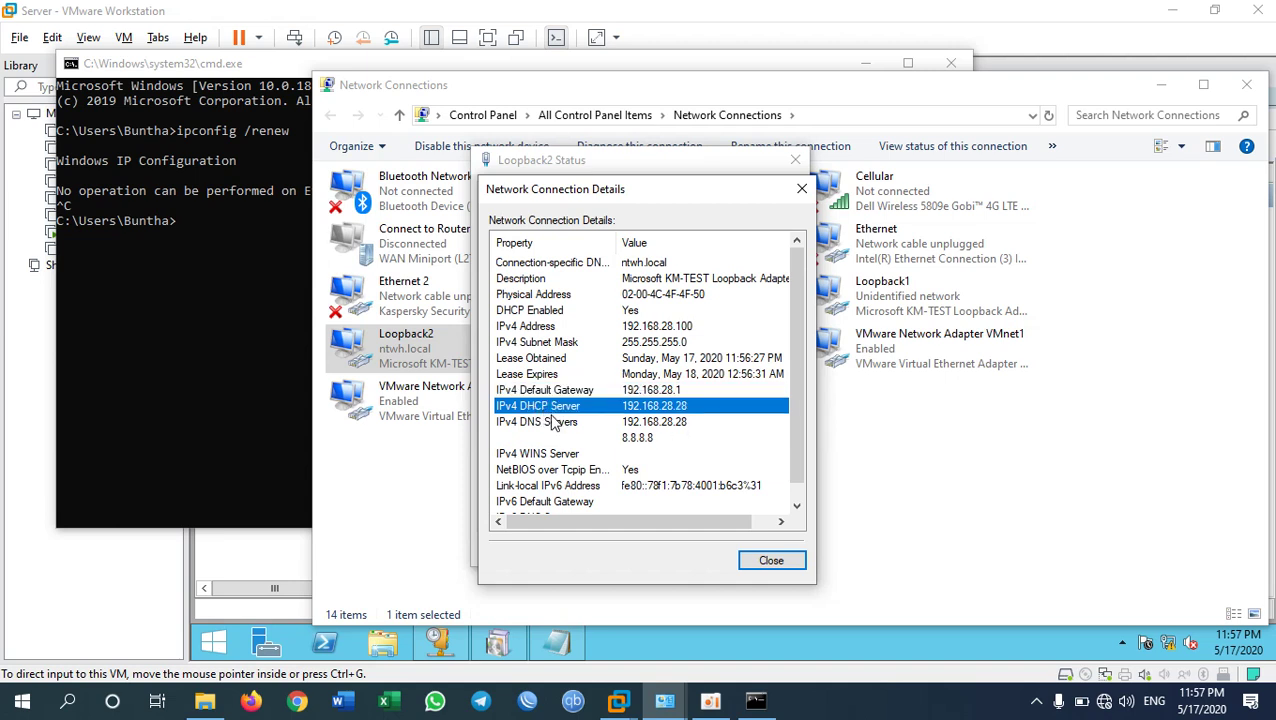
left_click(689, 326)
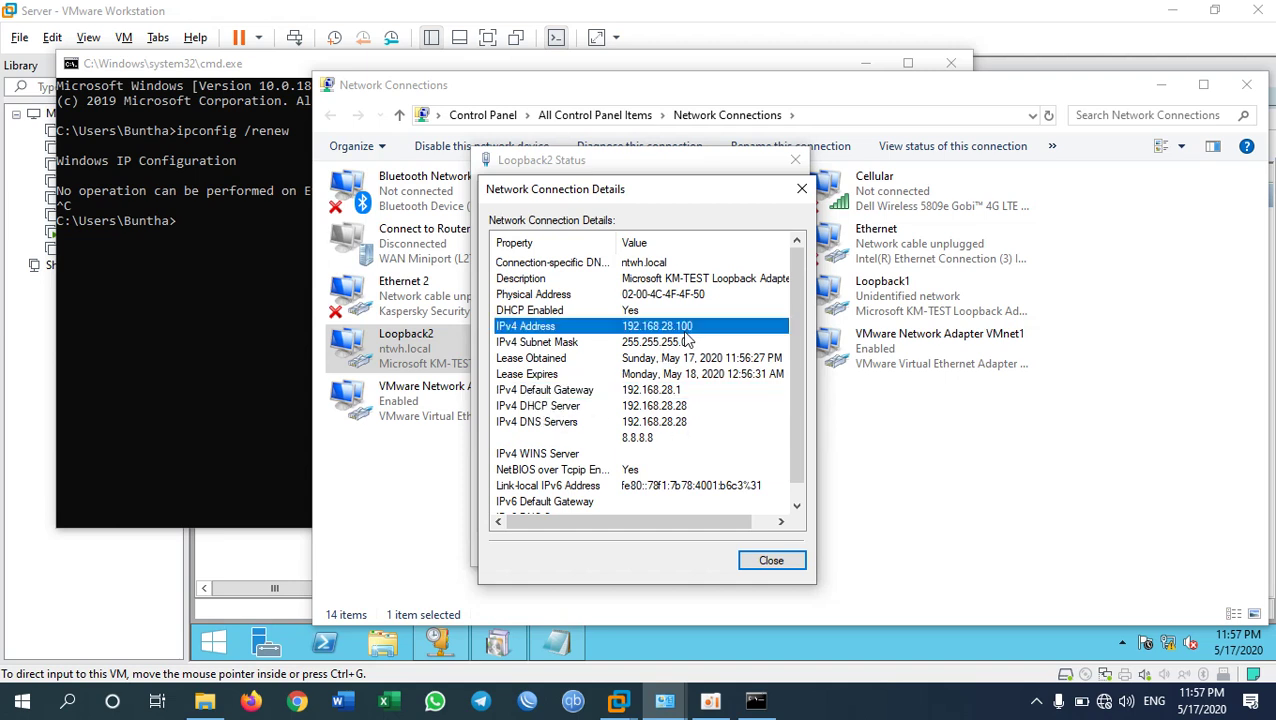
left_click(686, 410)
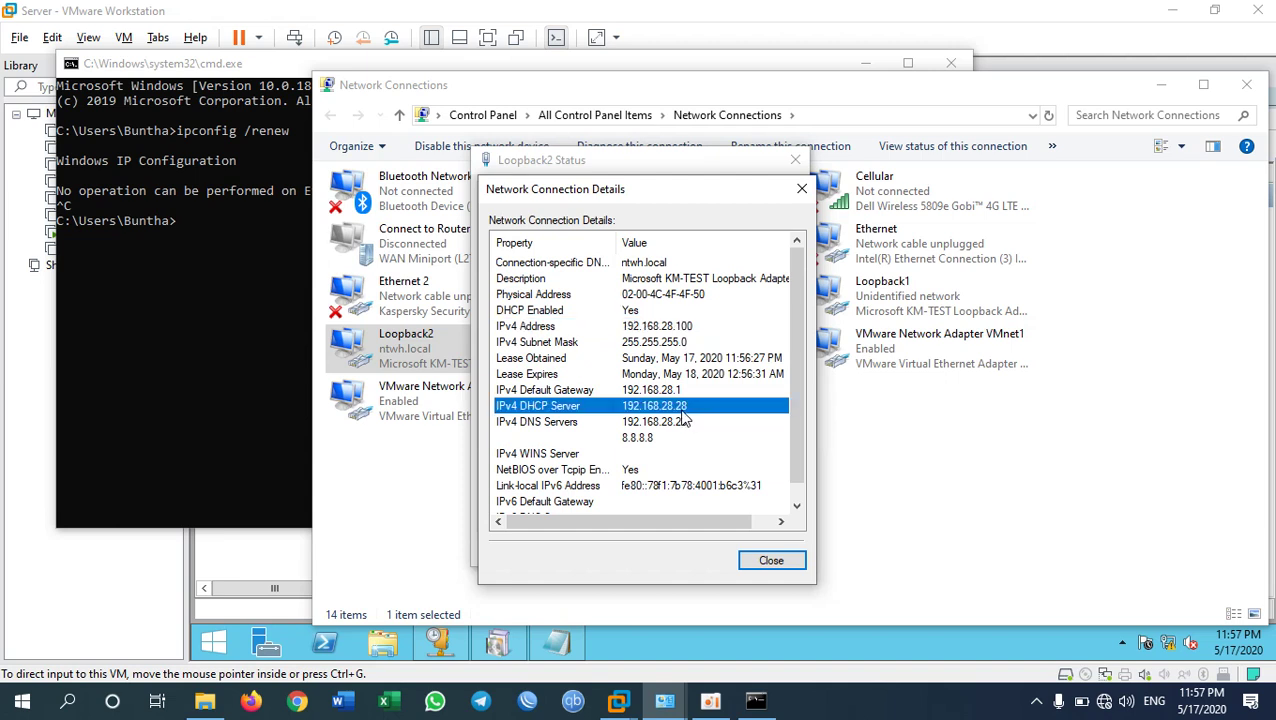
Compare the IPv4 DNS server entry with the DHCP server entry in Loopback2's details, and close the details and status.
left_click(545, 422)
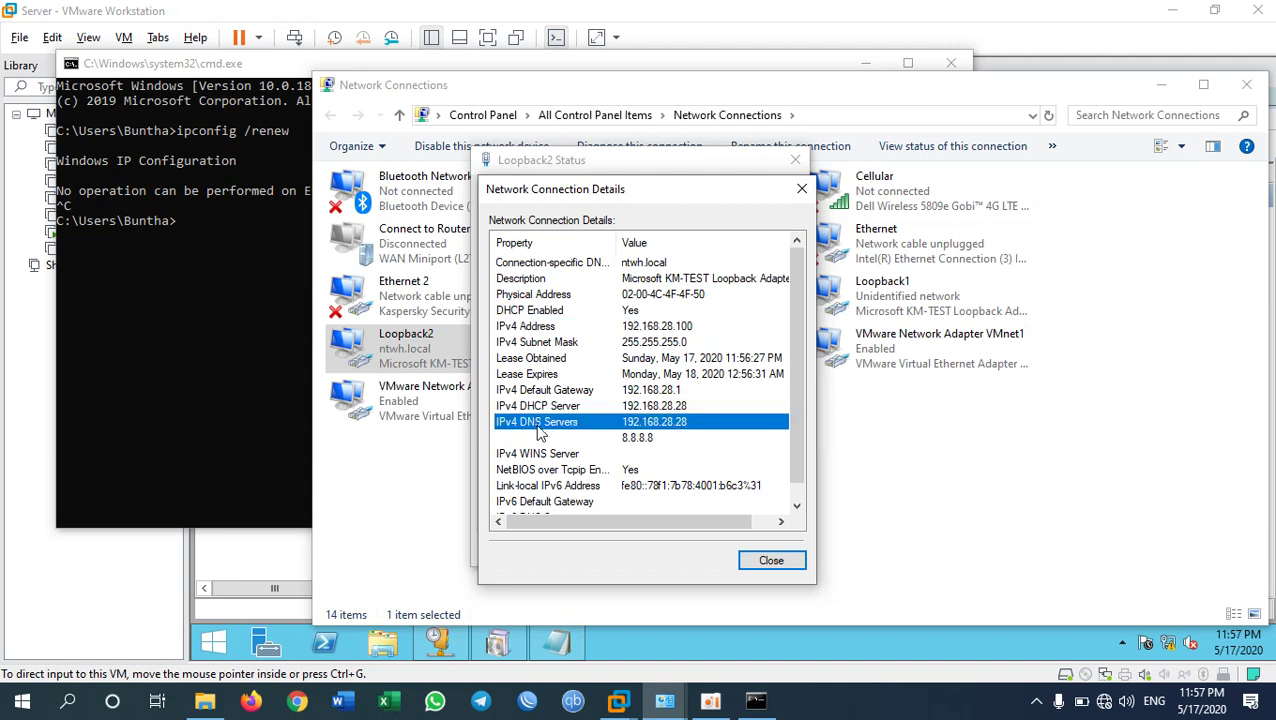
left_click(684, 413)
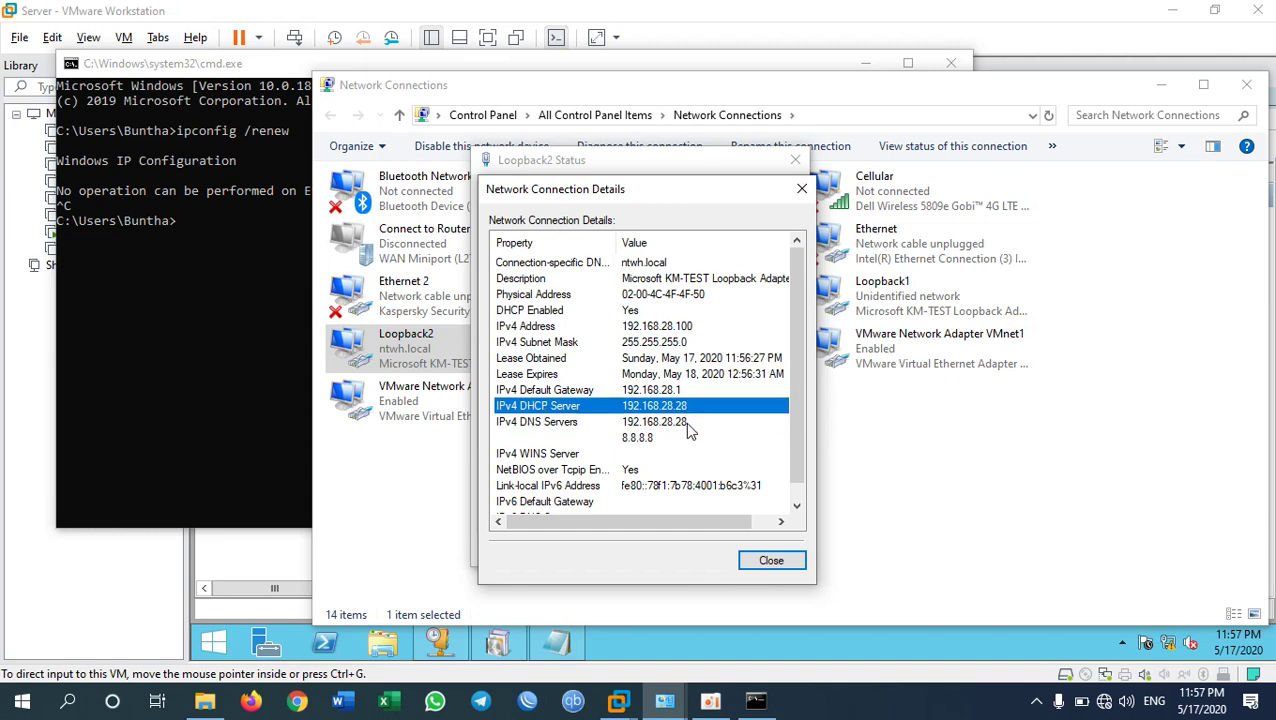
left_click(686, 423)
left_click(688, 406)
left_click(684, 420)
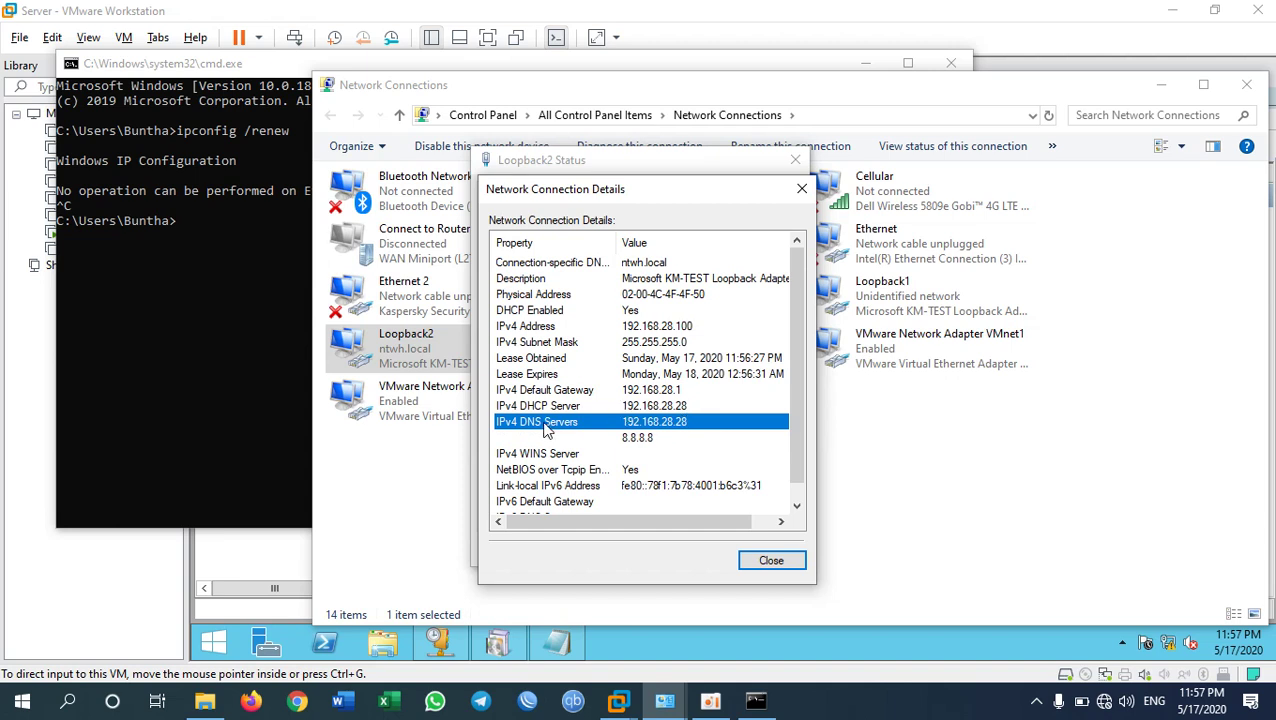
left_click(663, 406)
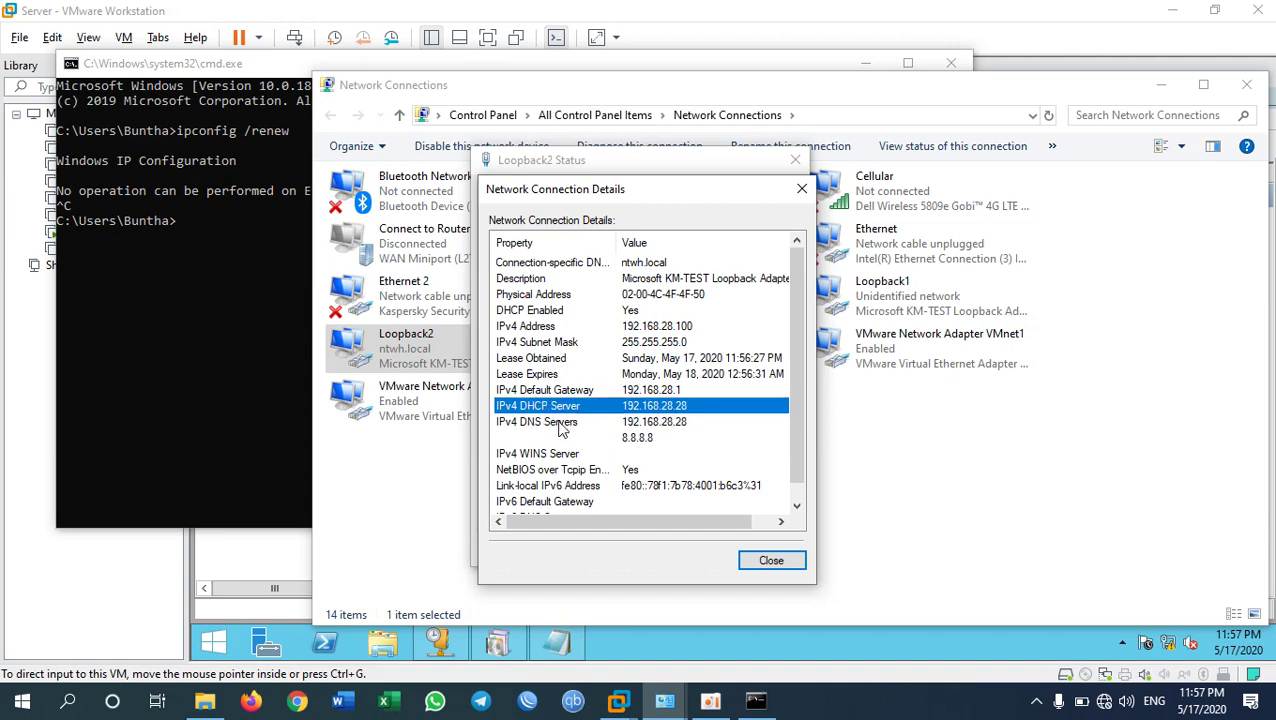
left_click(682, 425)
left_click(682, 406)
left_click(672, 423)
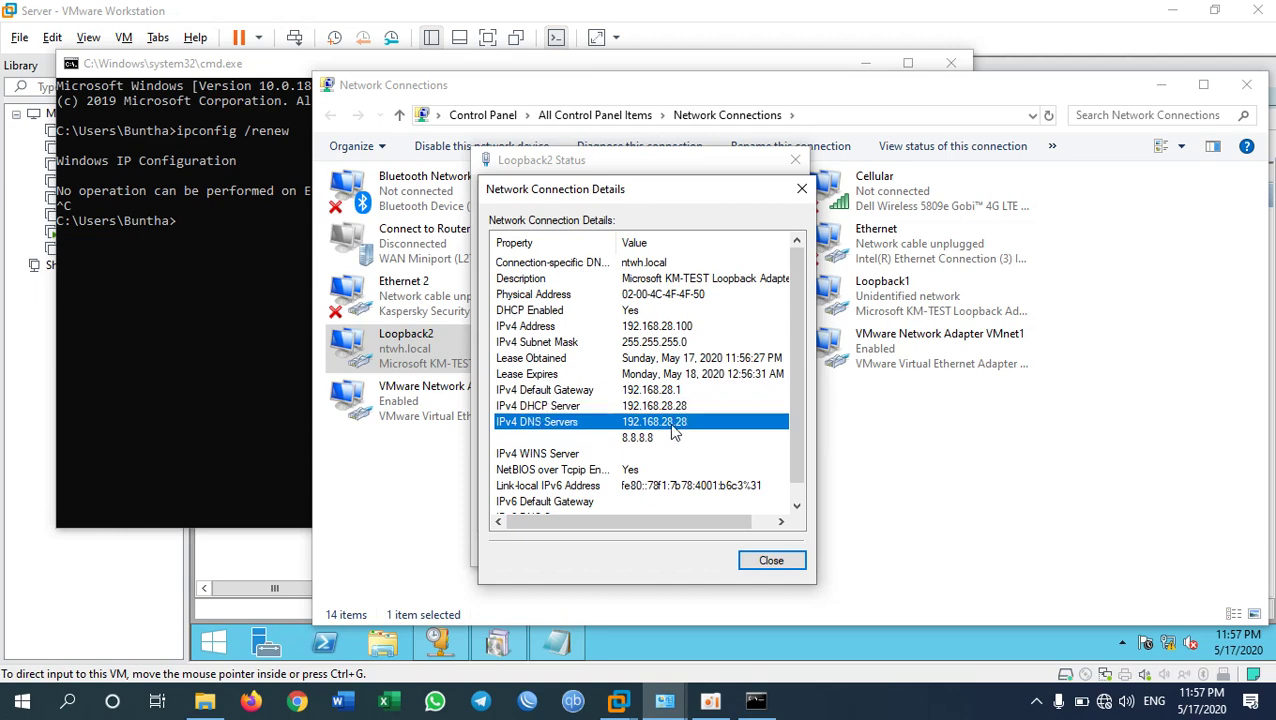
left_click(771, 561)
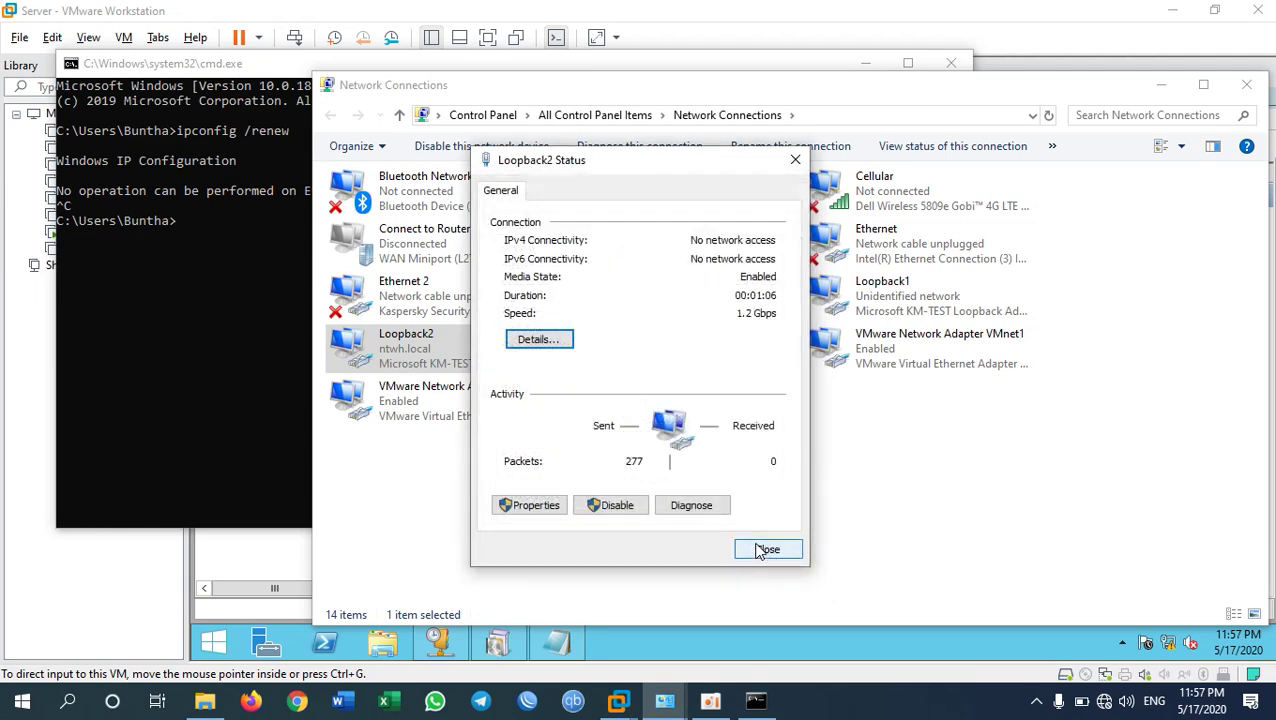
left_click(768, 550)
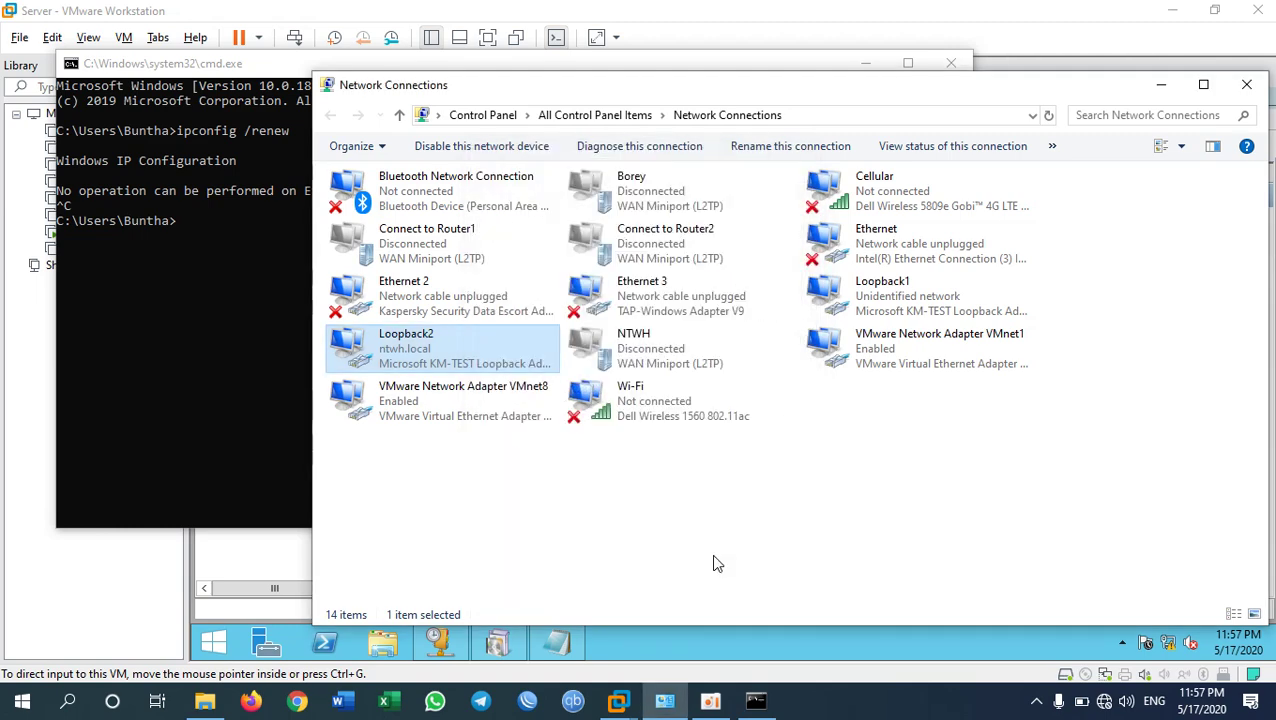
Switch to the Server virtual machine's DHCP console, refresh IPv4, and inspect the Home Network scope's address leases with the Name column widened.
left_click(658, 650)
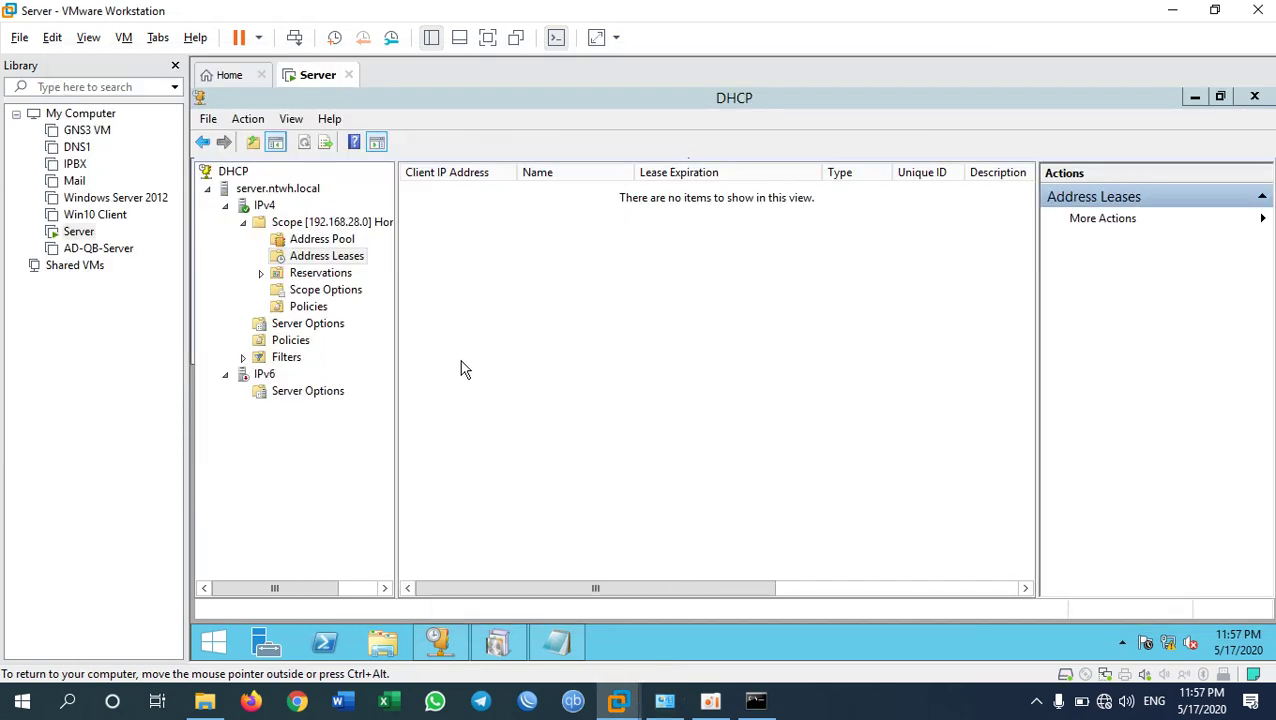
right_click(261, 203)
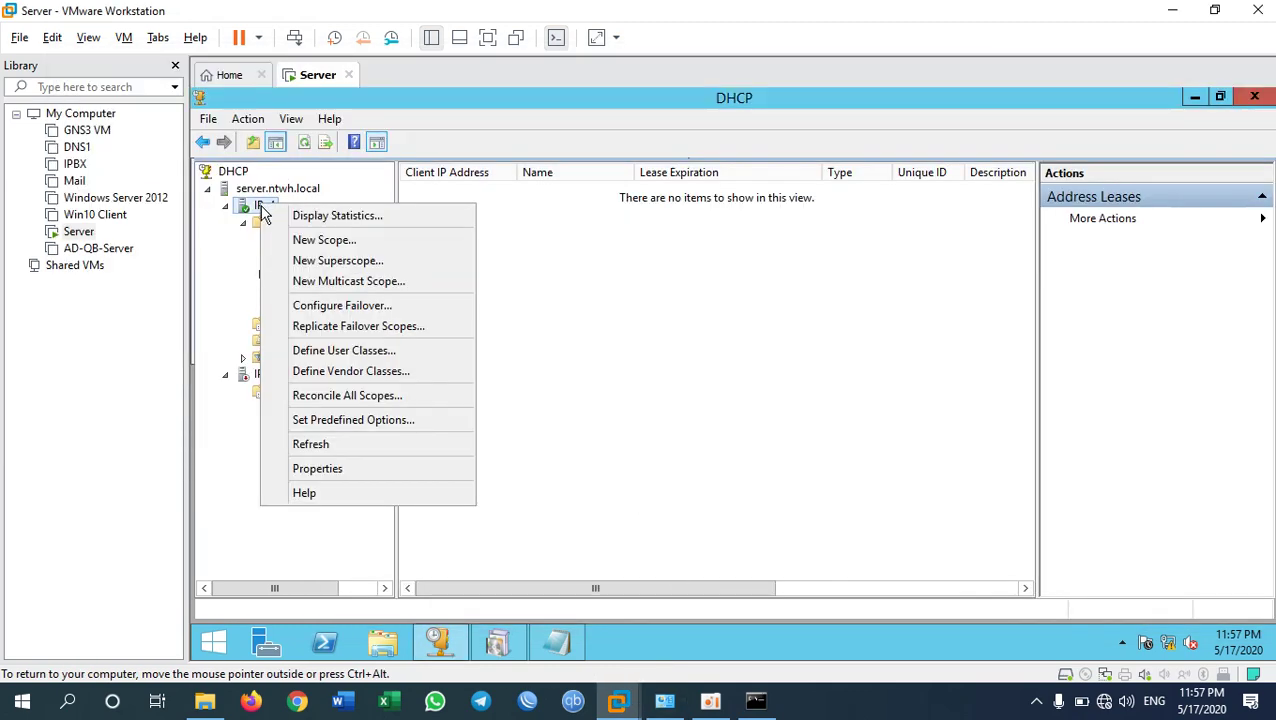
left_click(334, 449)
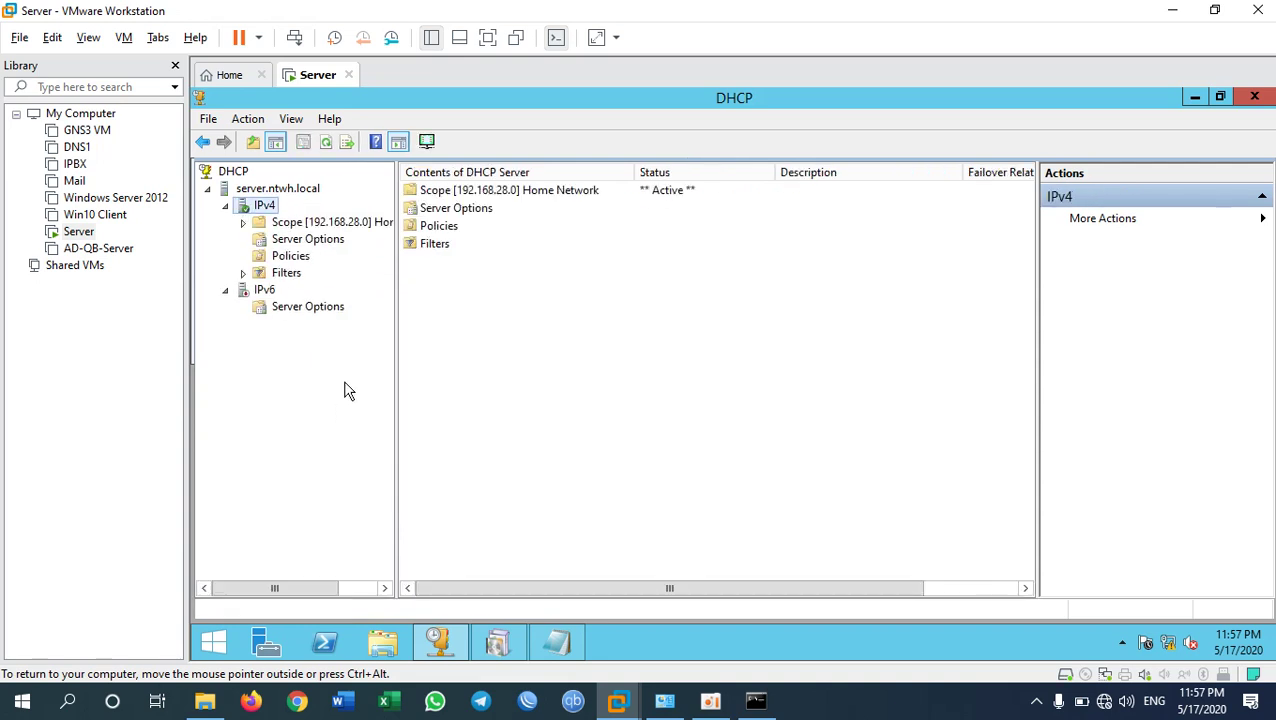
left_click(243, 221)
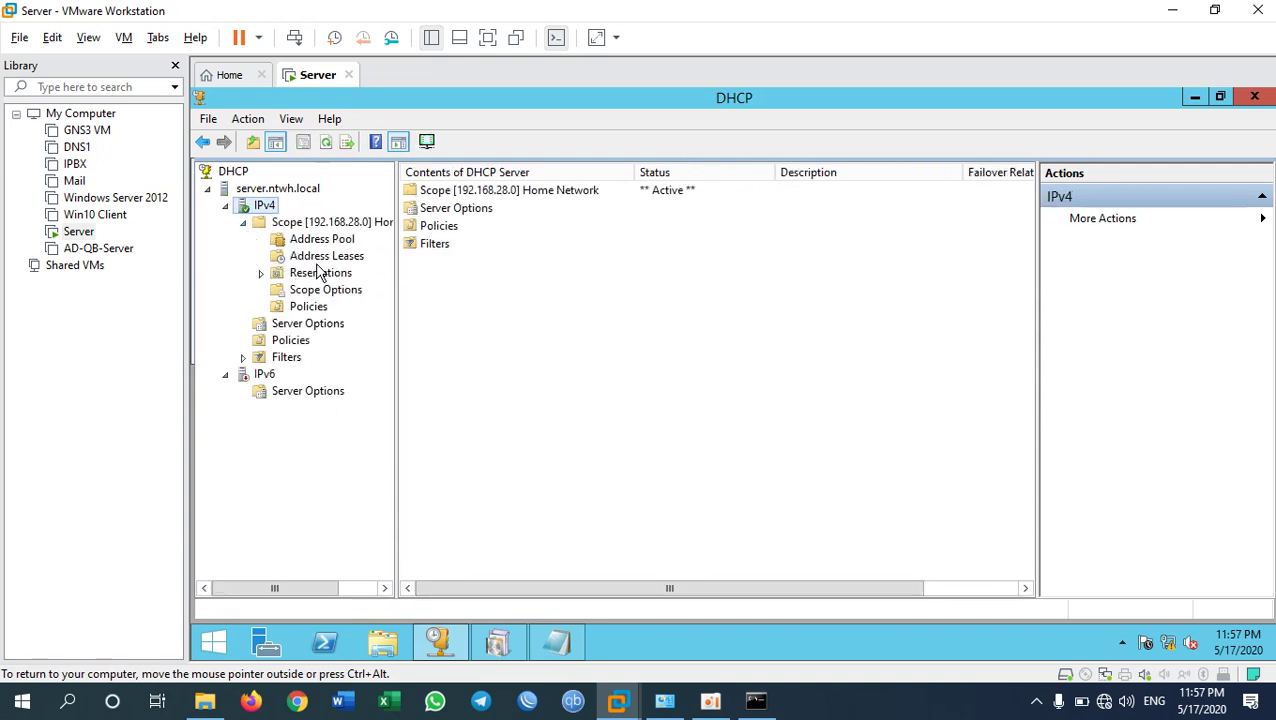
left_click(322, 258)
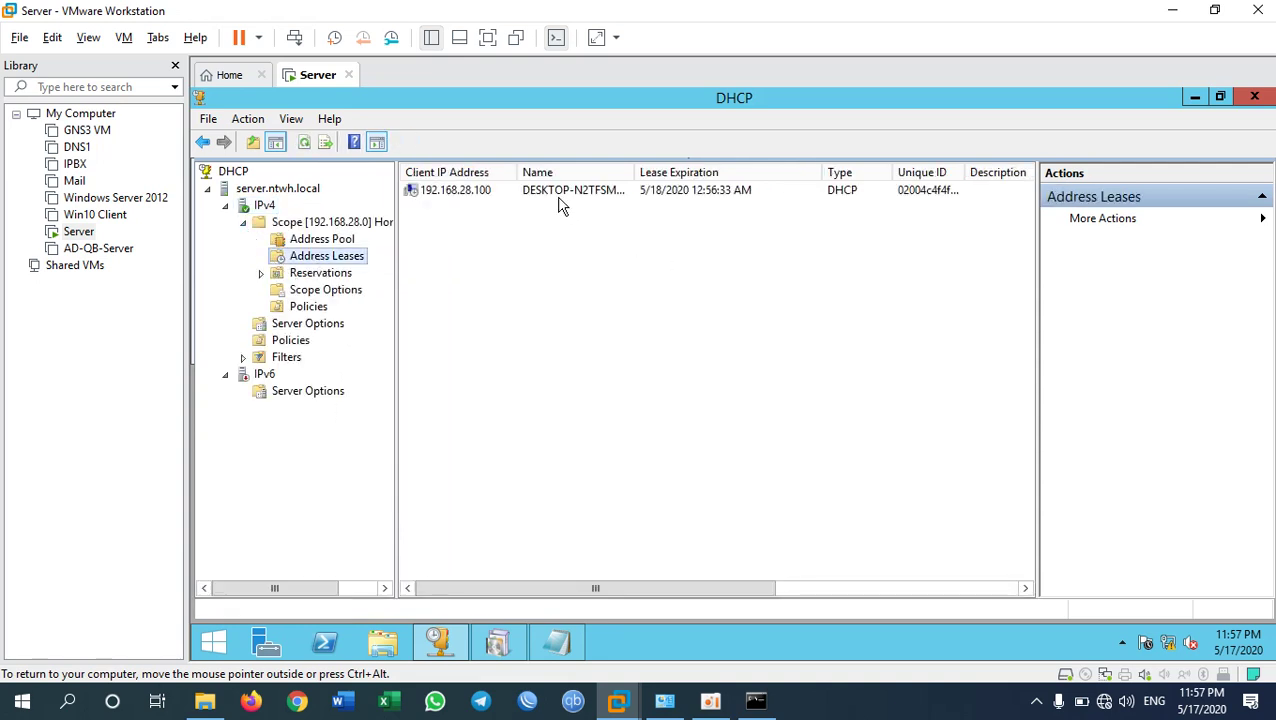
left_click(477, 197)
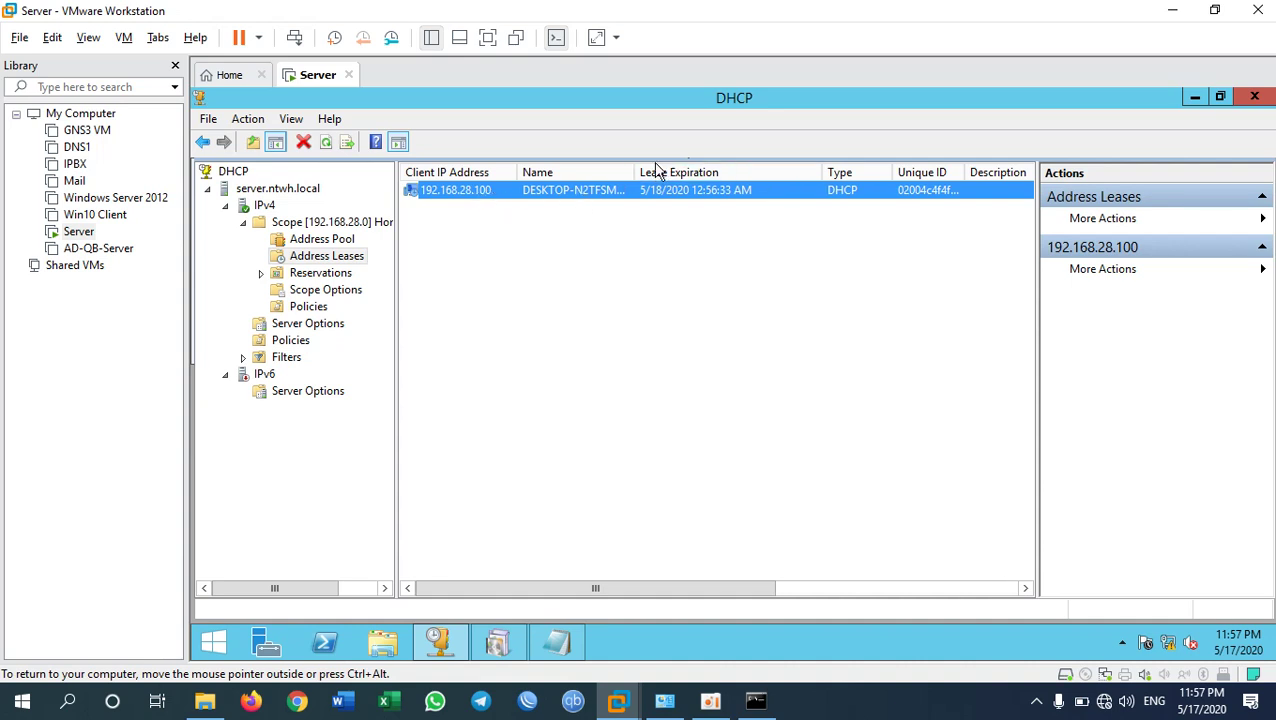
left_click_drag(633, 172, 688, 172)
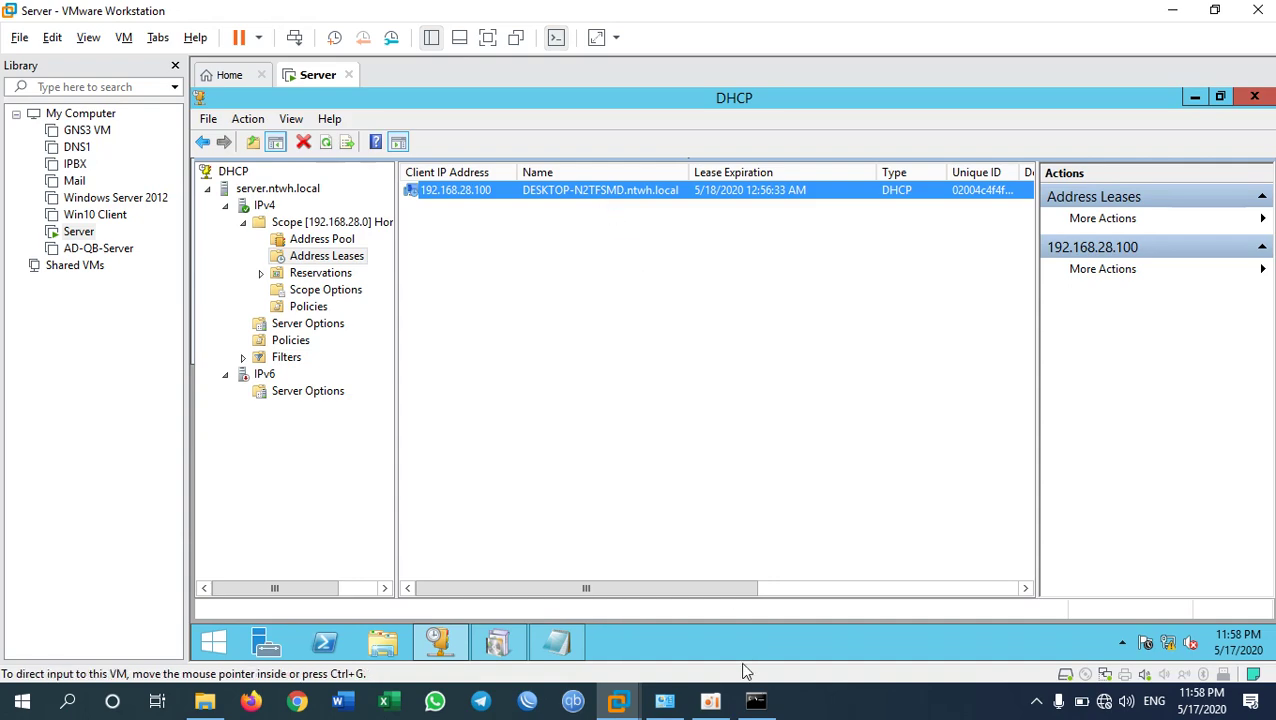
Switch to the host's Command Prompt, run ipconfig, and find the IPv4 address of the Loopback2 adapter in the output.
left_click(664, 701)
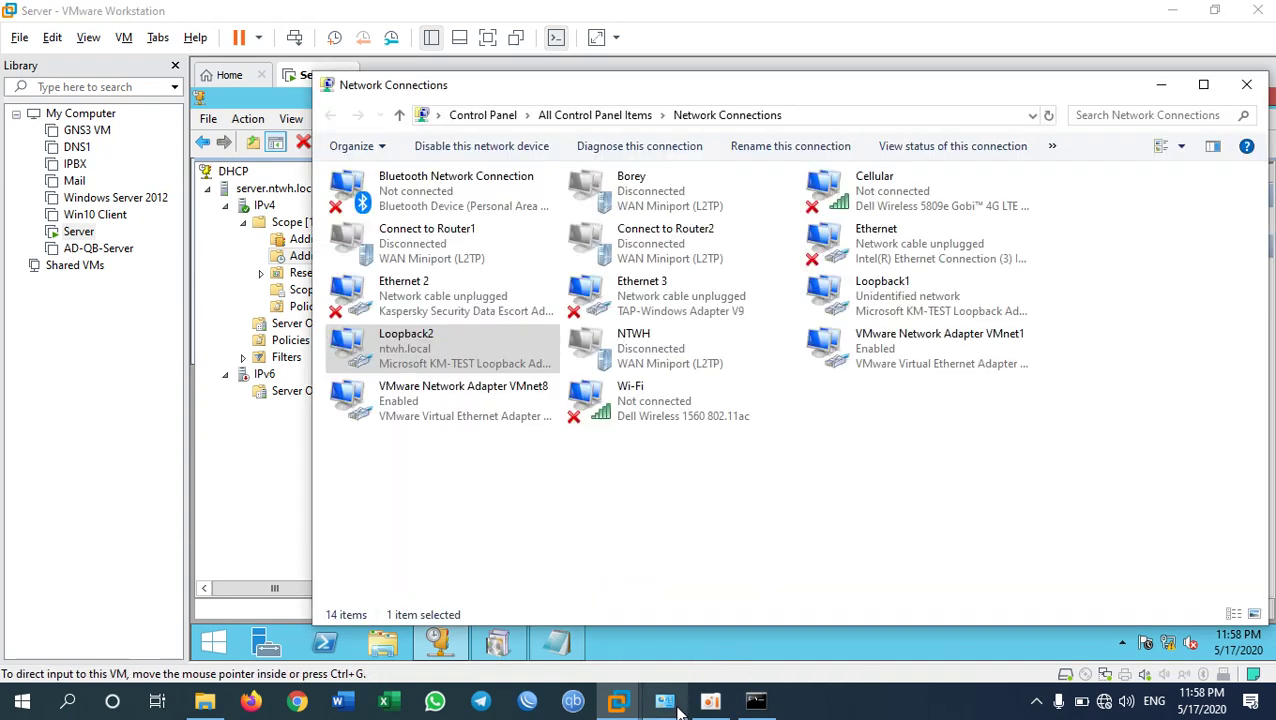
right_click(452, 331)
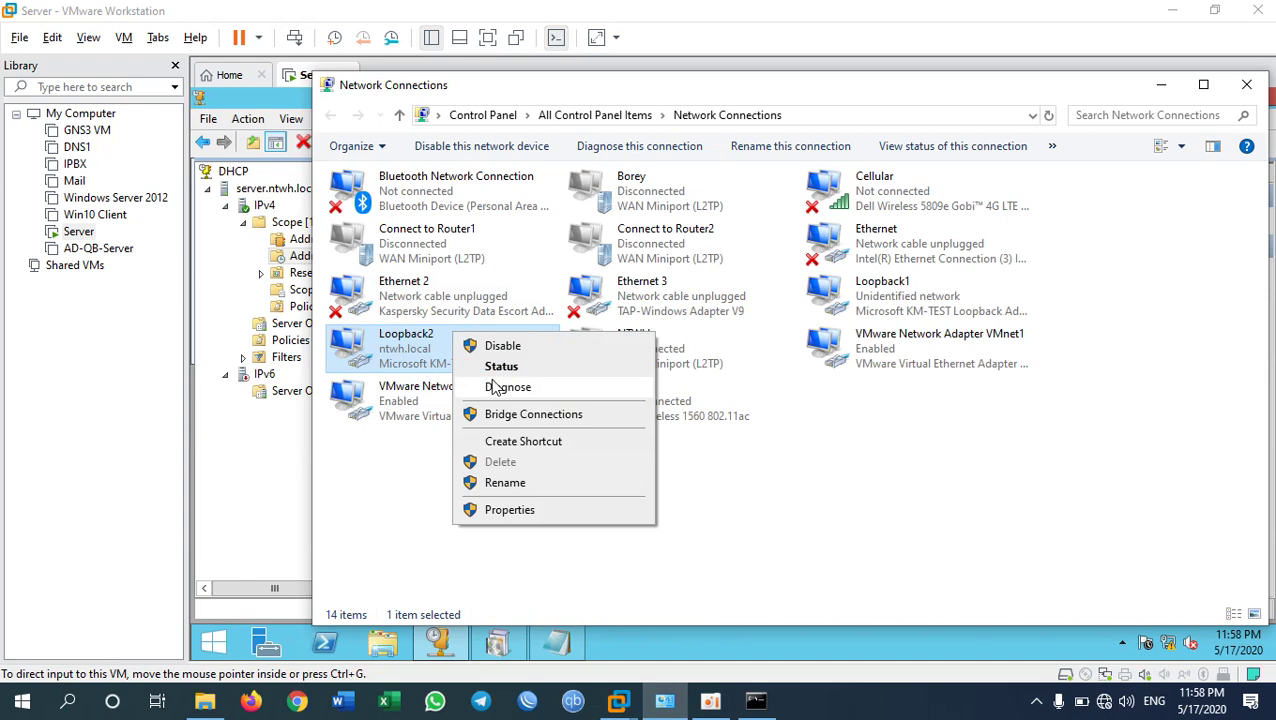
left_click(756, 701)
type("ipconfig")
key("Return")
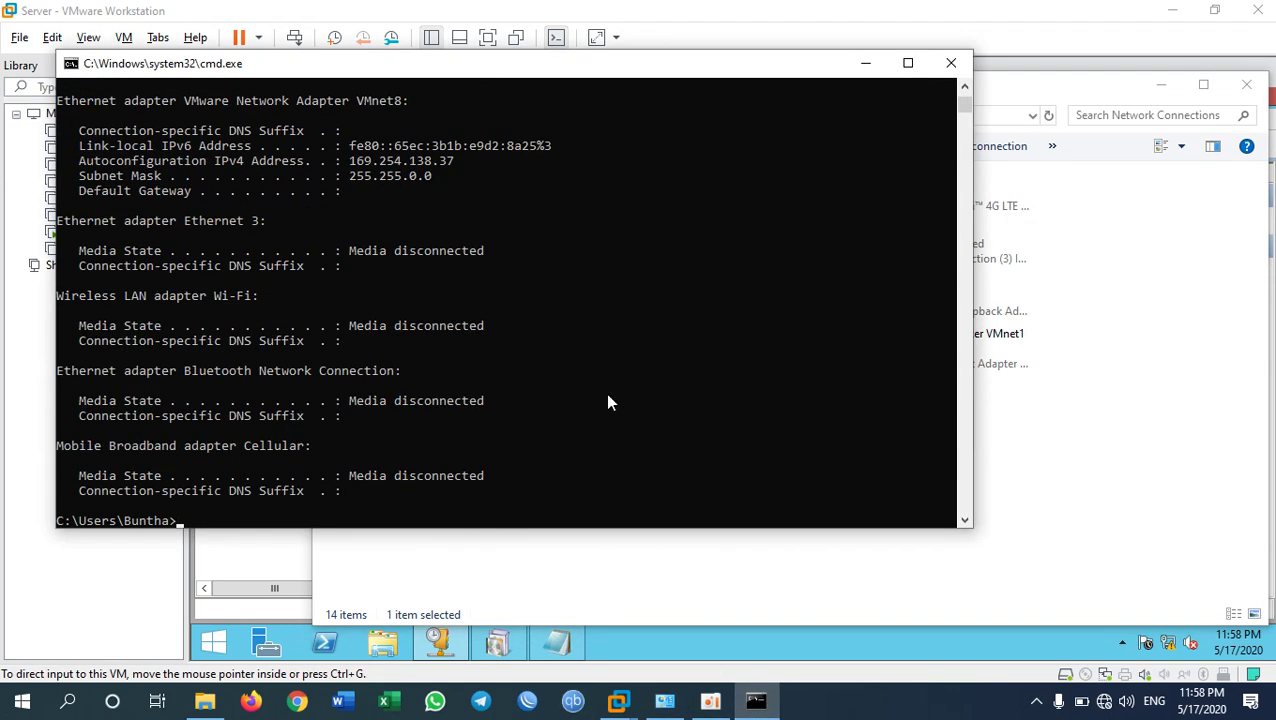
scroll(580, 337, "up", 5)
scroll(577, 338, "up", 6)
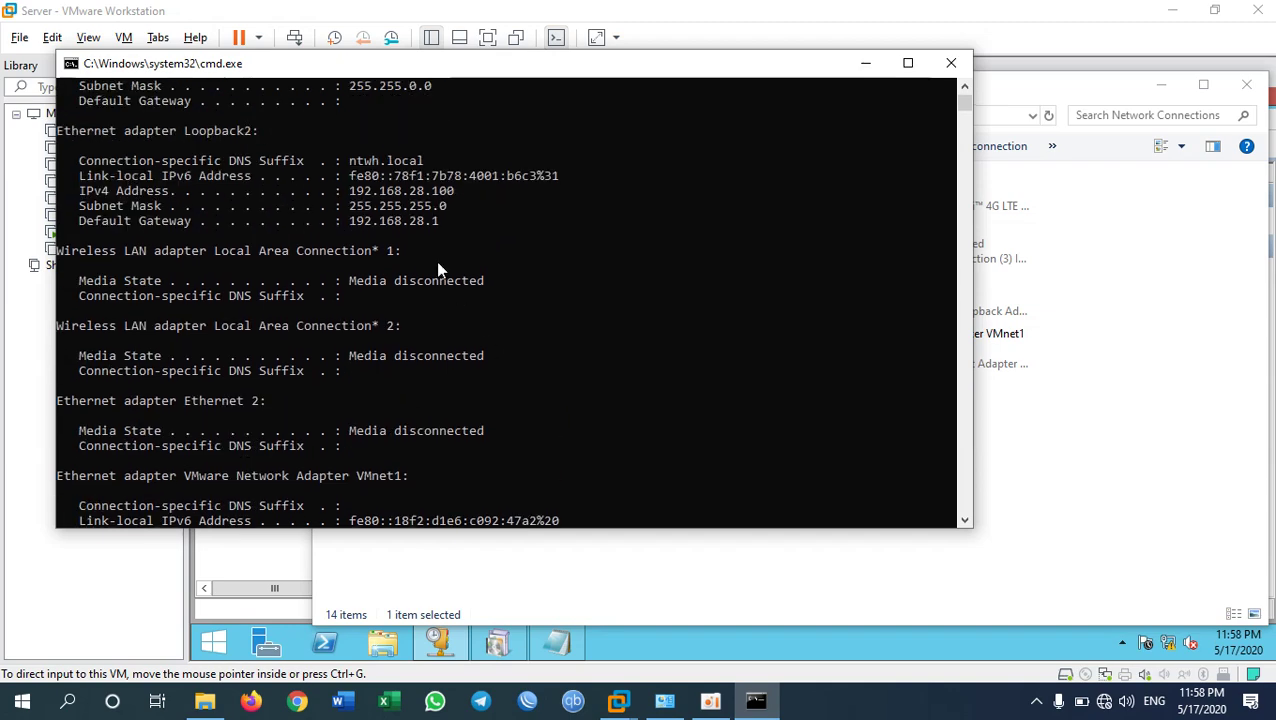
left_click(406, 190)
left_click_drag(442, 193, 340, 195)
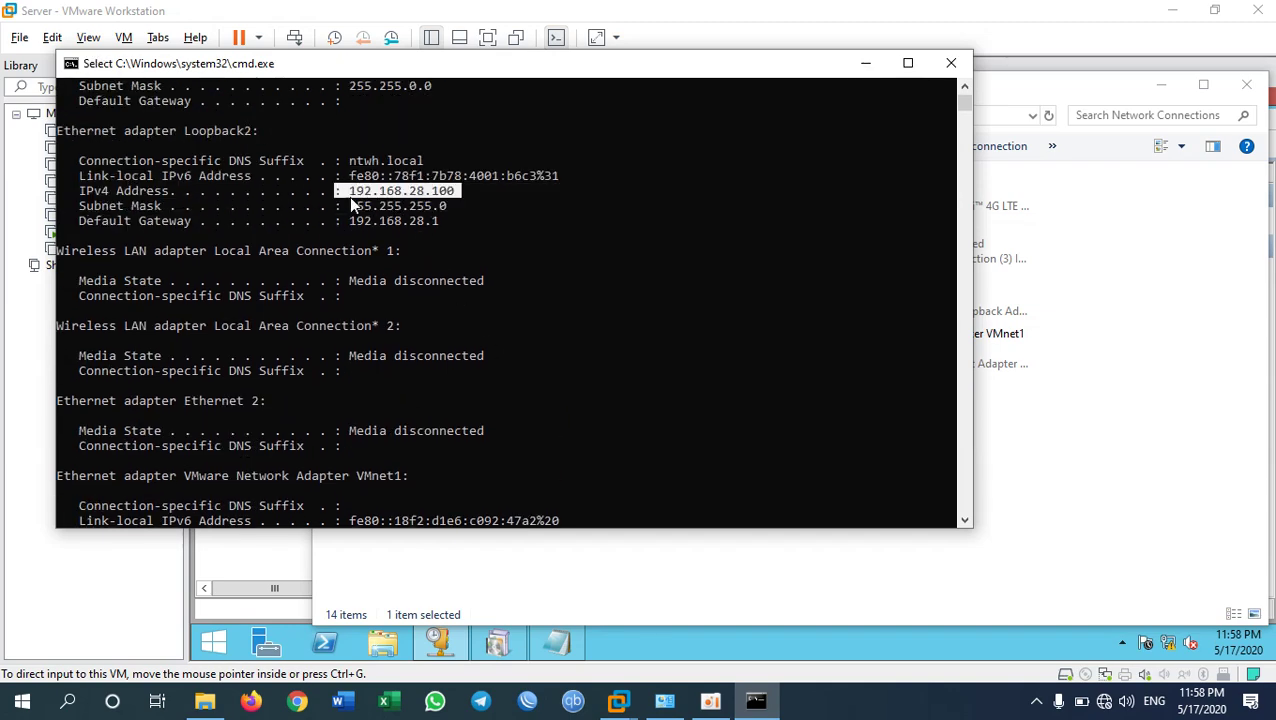
Return to the Server virtual machine's DHCP console, review the lease's remaining columns, and view the scope's address pool.
left_click(627, 652)
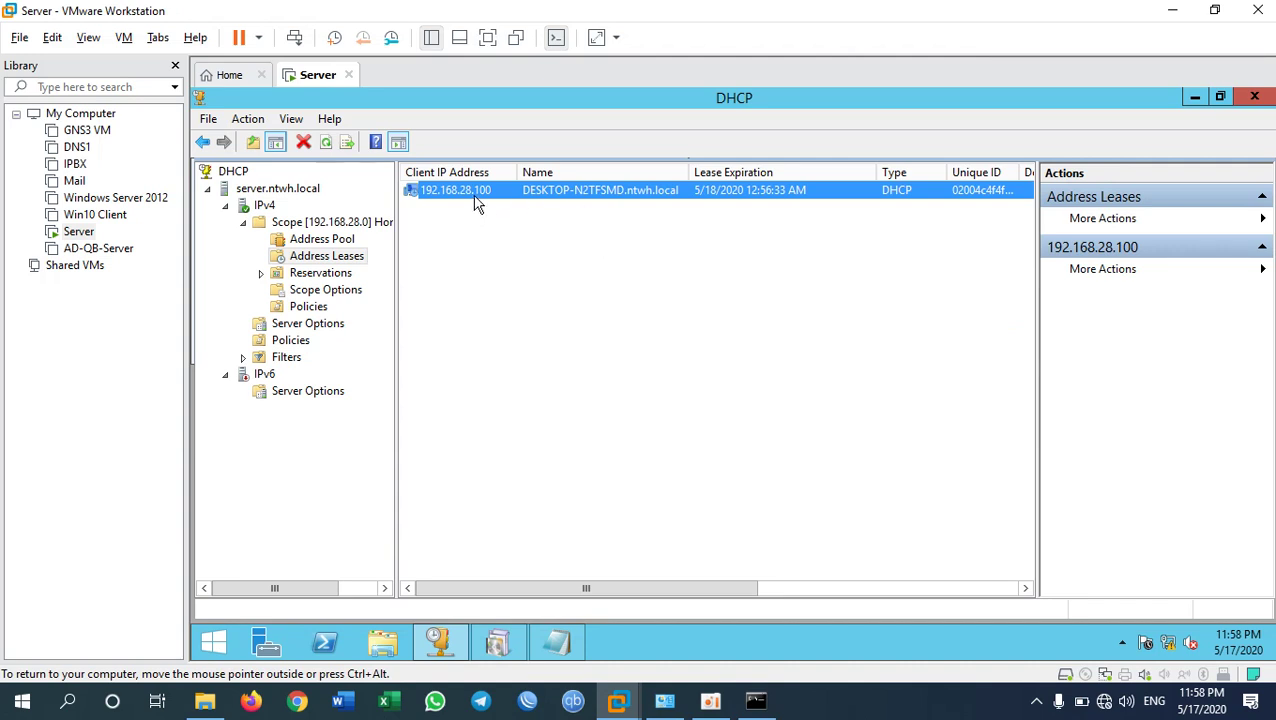
left_click_drag(609, 588, 916, 562)
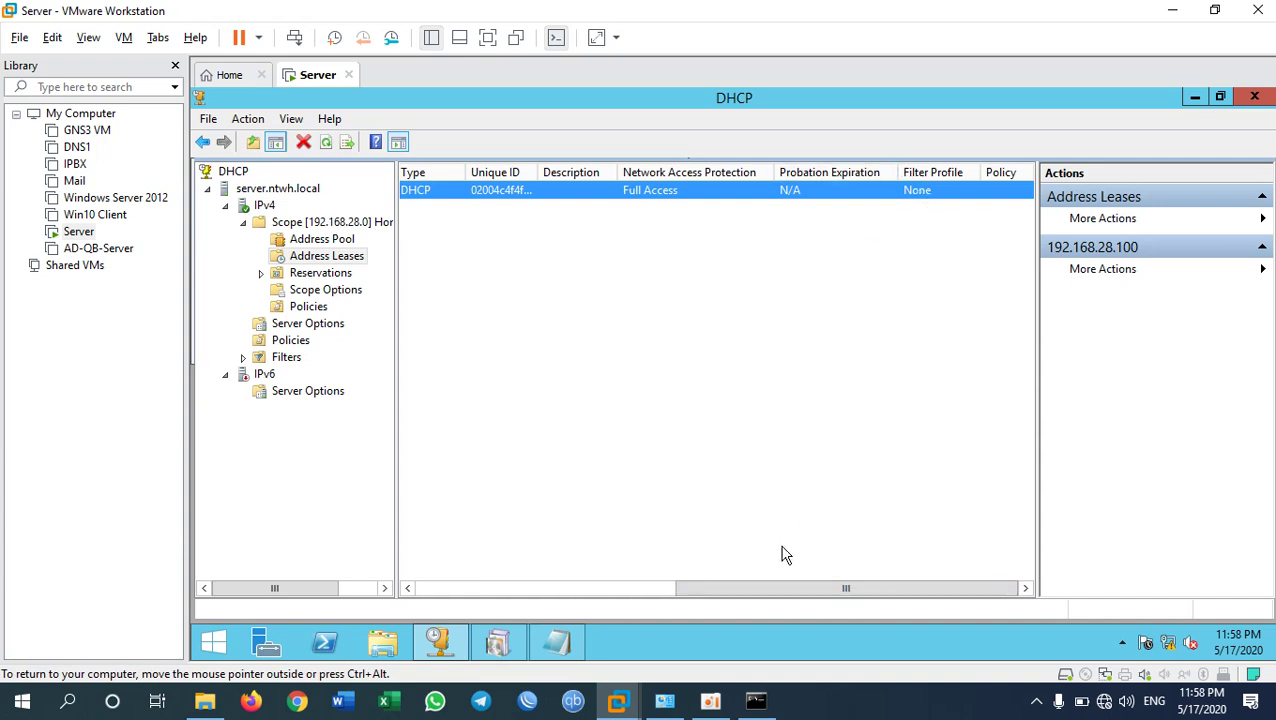
left_click_drag(778, 592, 507, 569)
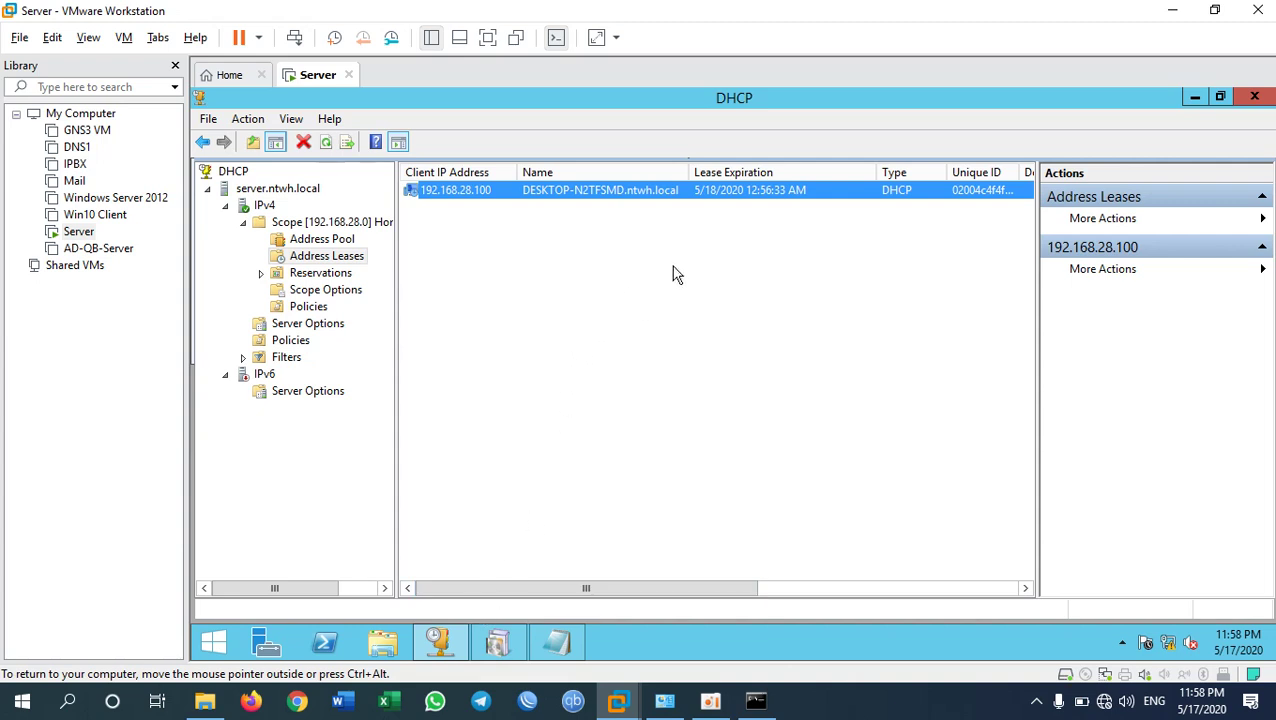
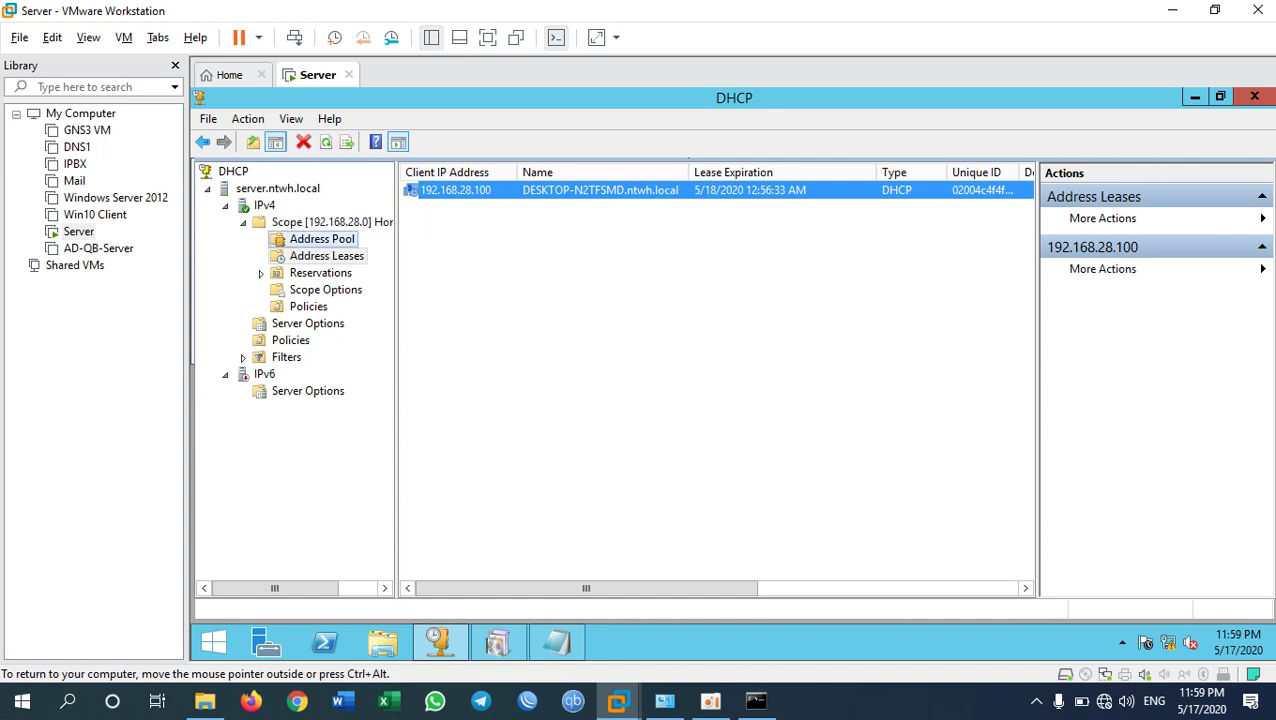
left_click(303, 240)
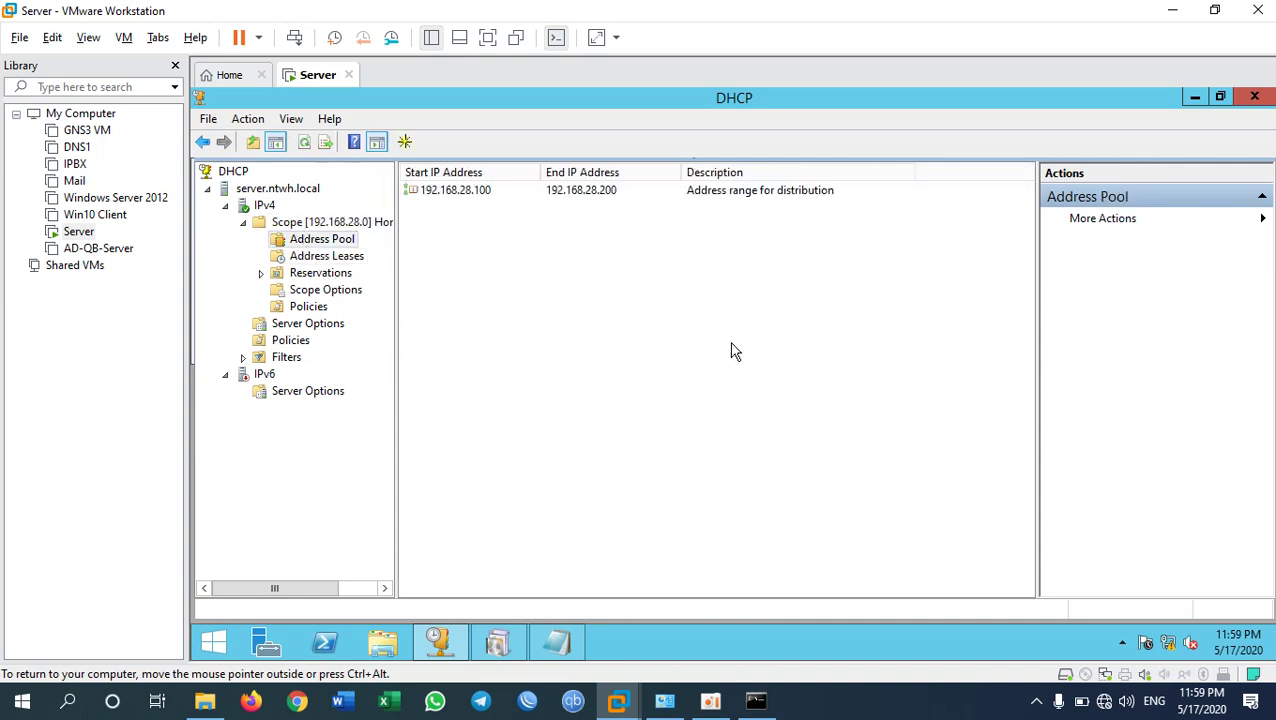
left_click(314, 272)
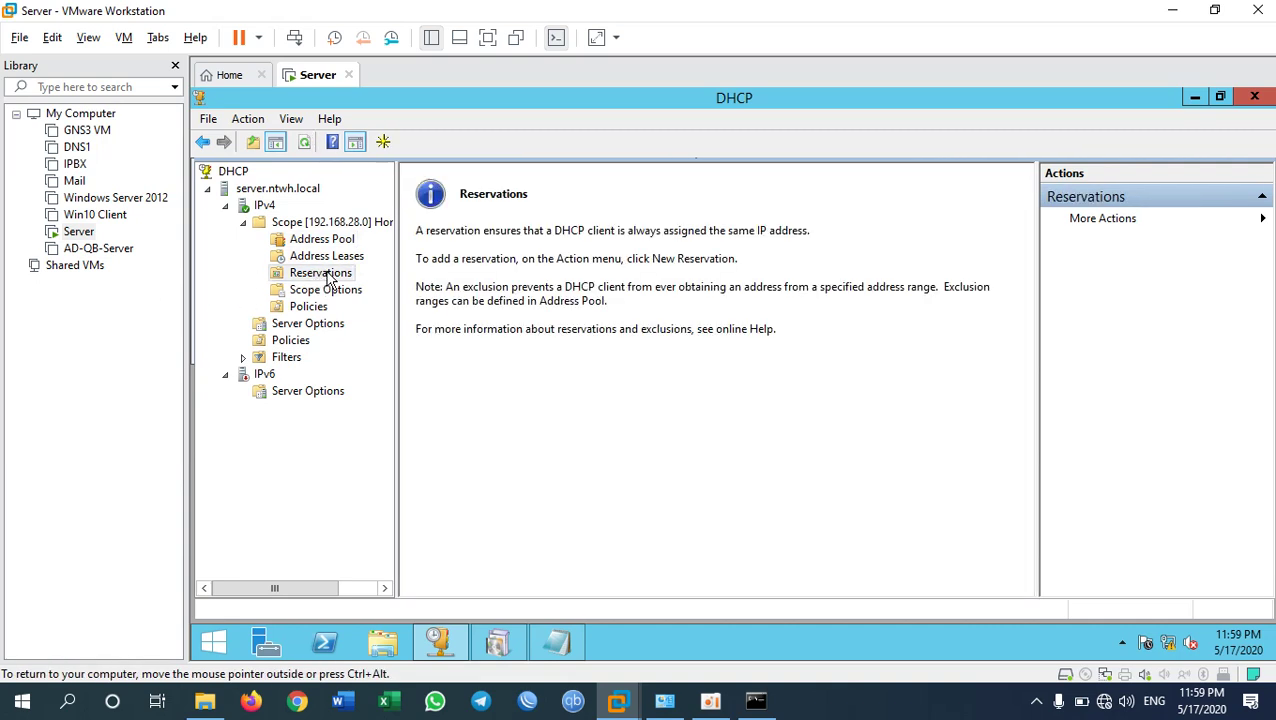
right_click(336, 278)
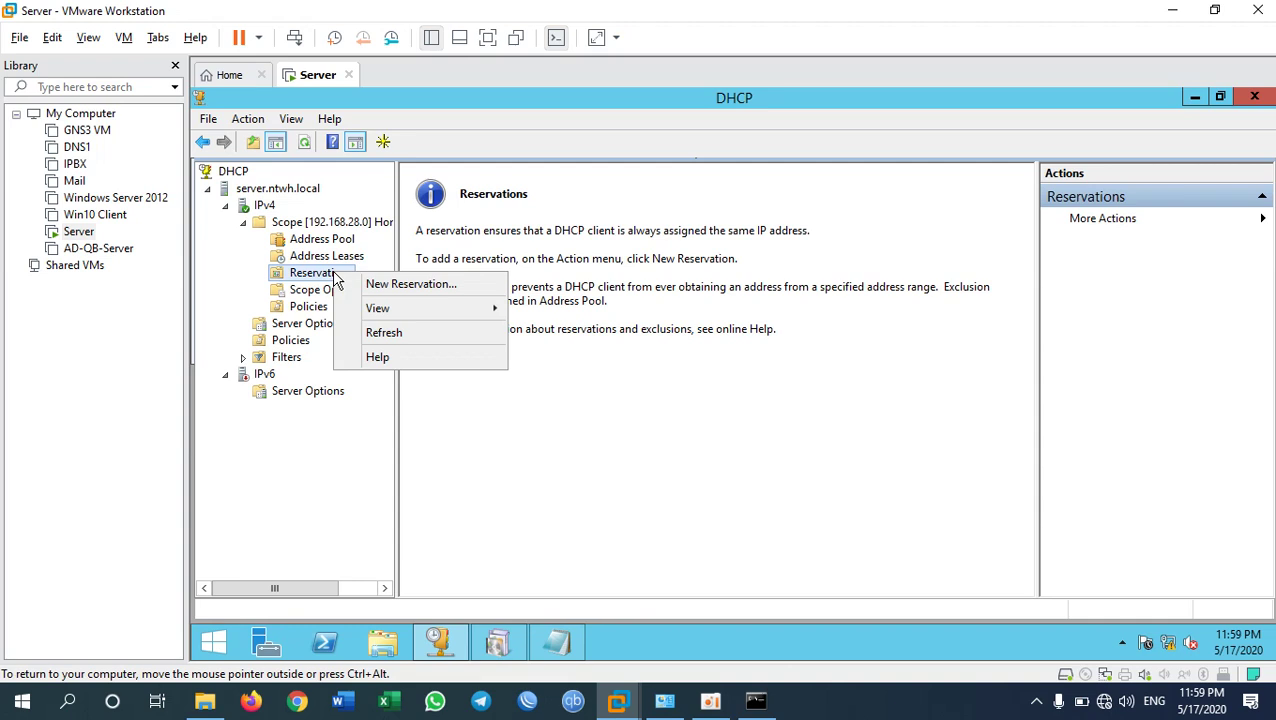
left_click(408, 283)
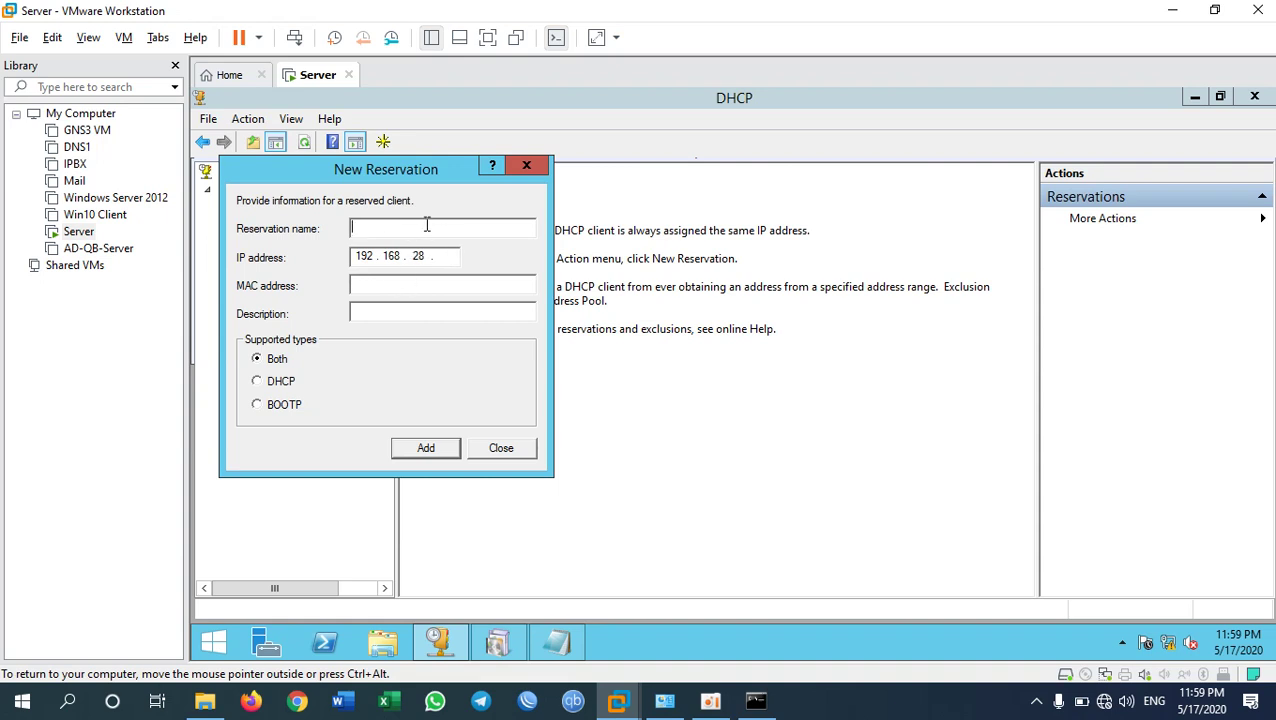
left_click_drag(408, 172, 671, 238)
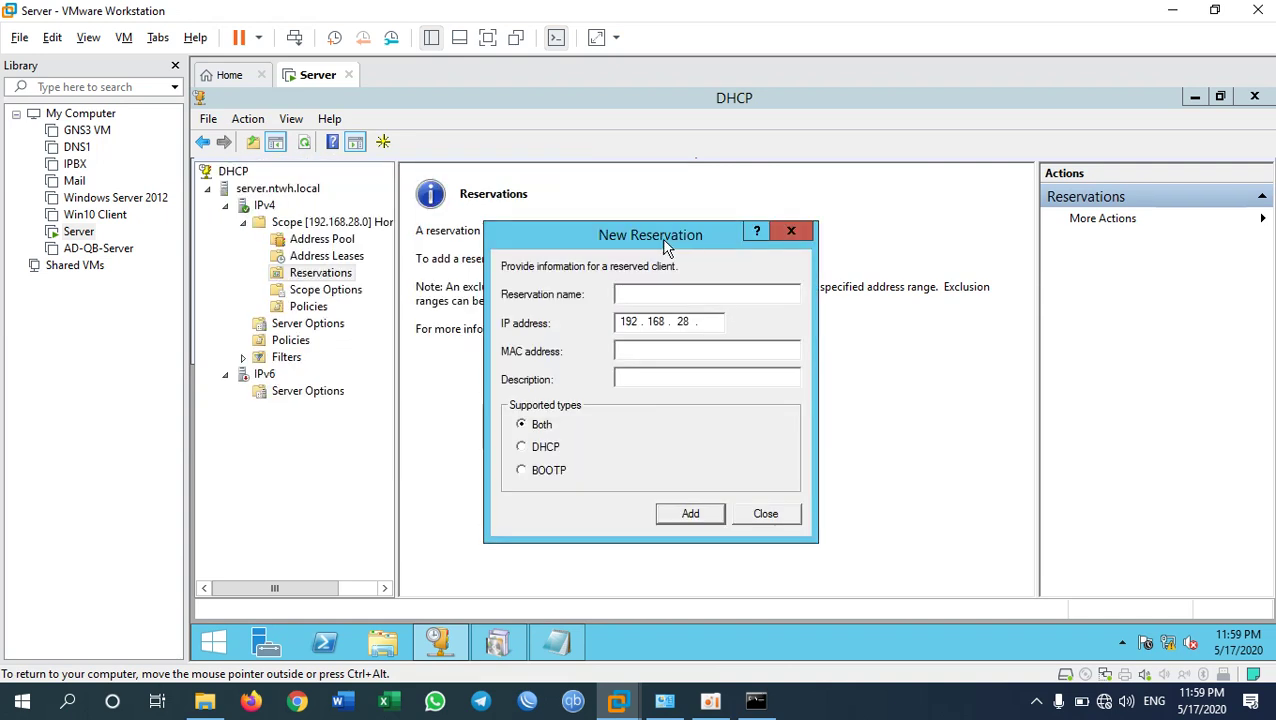
left_click(774, 514)
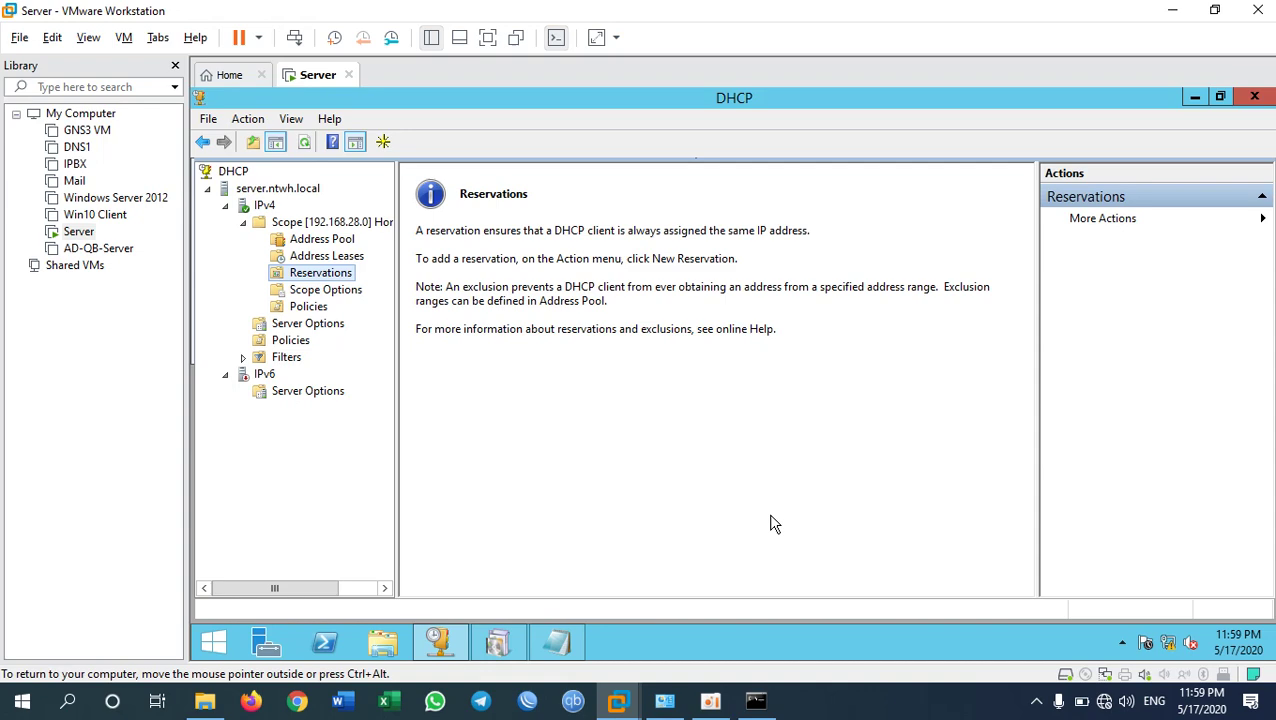
Switch to the host's Network Connections, open Loopback2's connection details, and inspect its IPv4 address.
left_click(665, 703)
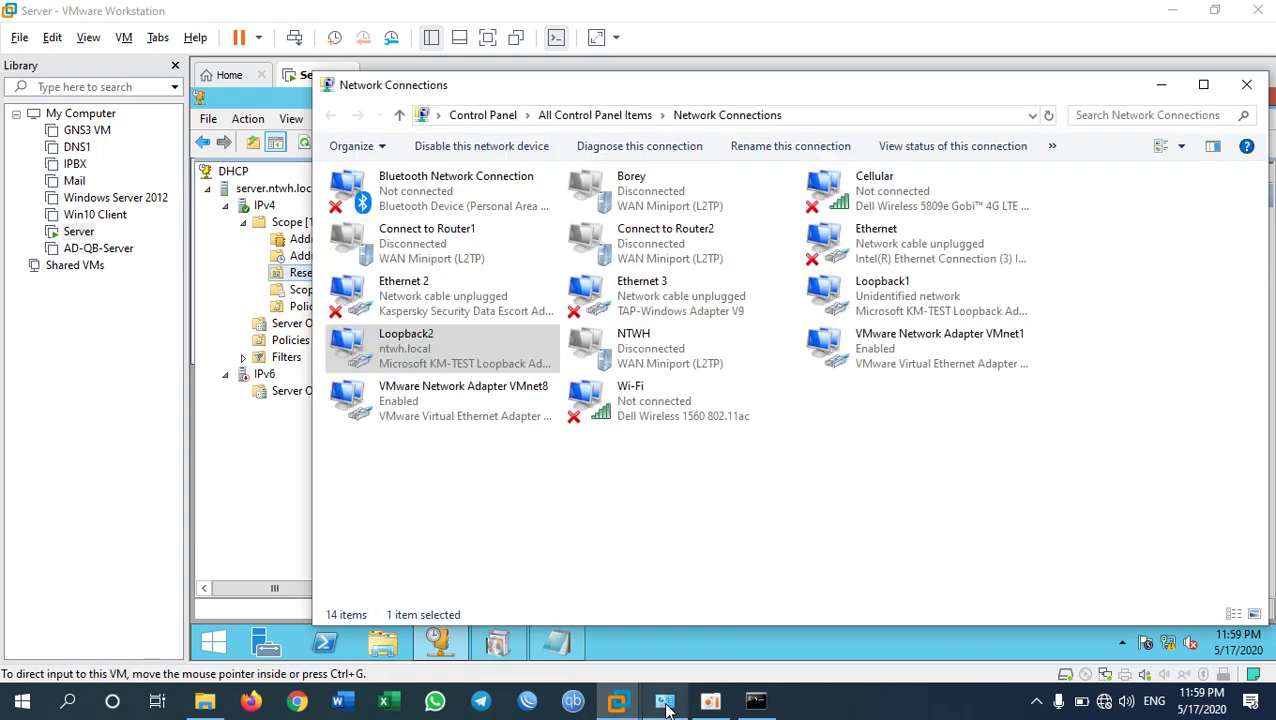
right_click(405, 356)
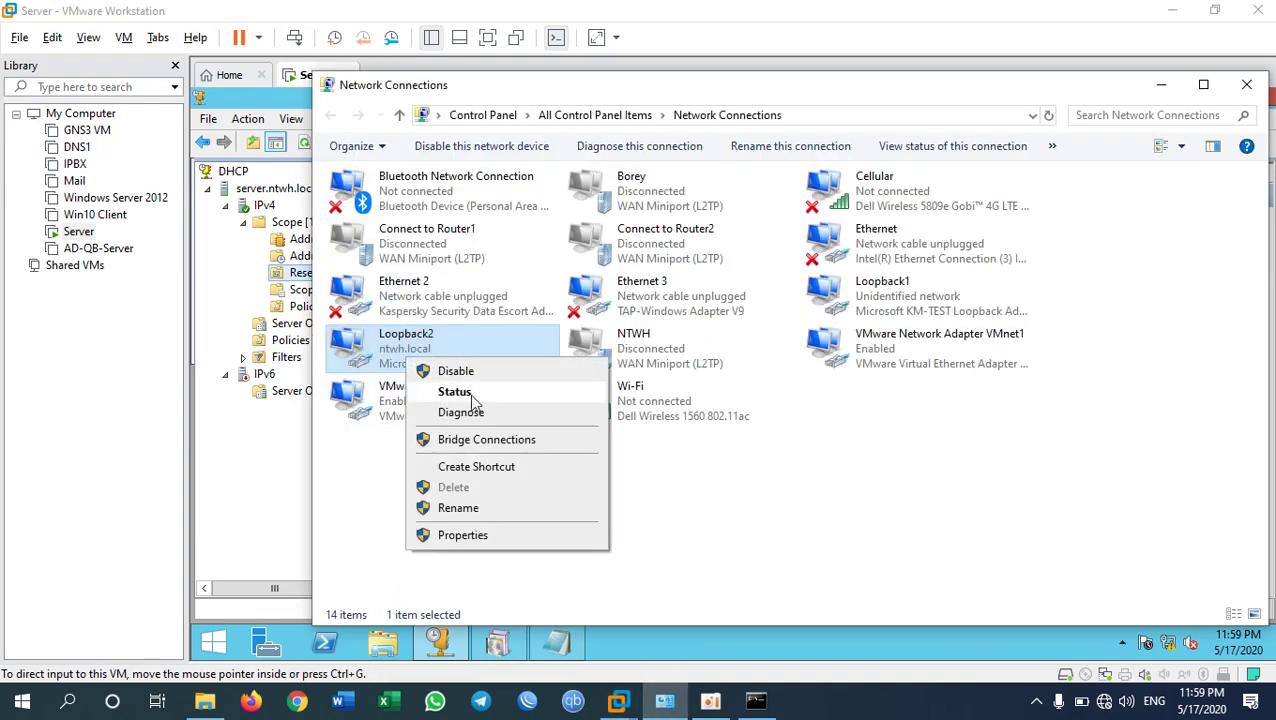
left_click(455, 392)
left_click(540, 337)
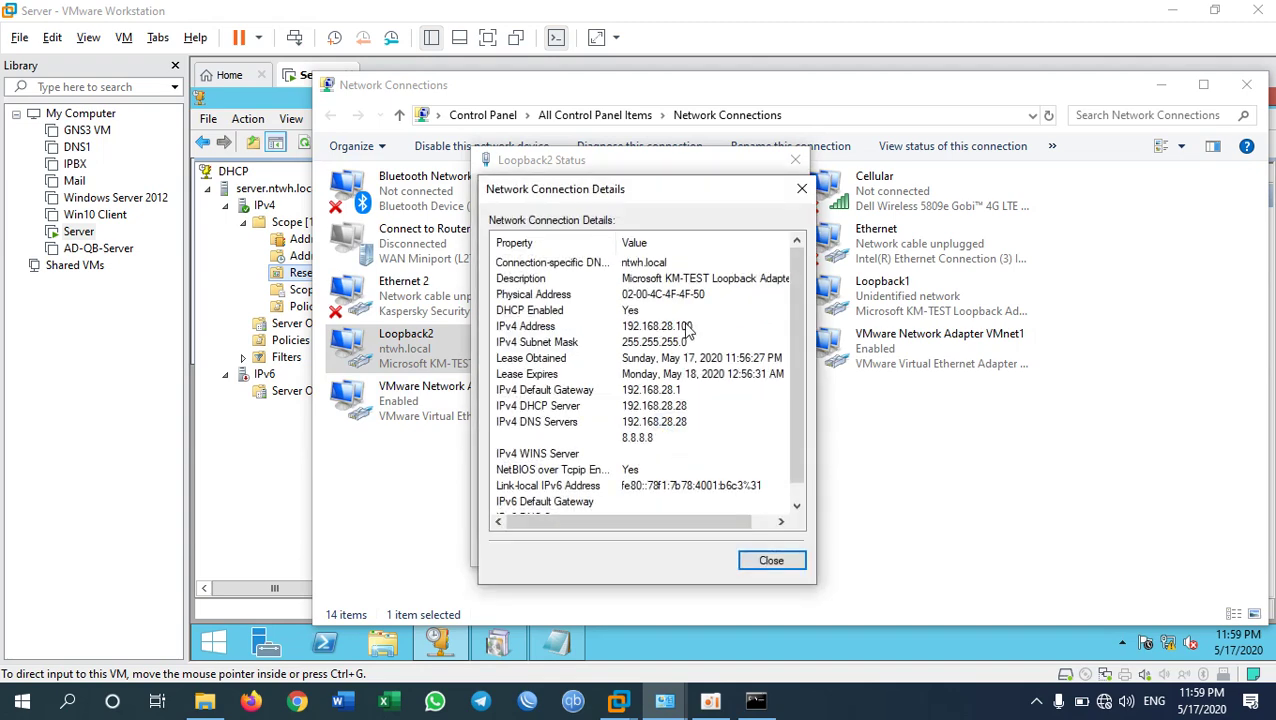
left_click(688, 330)
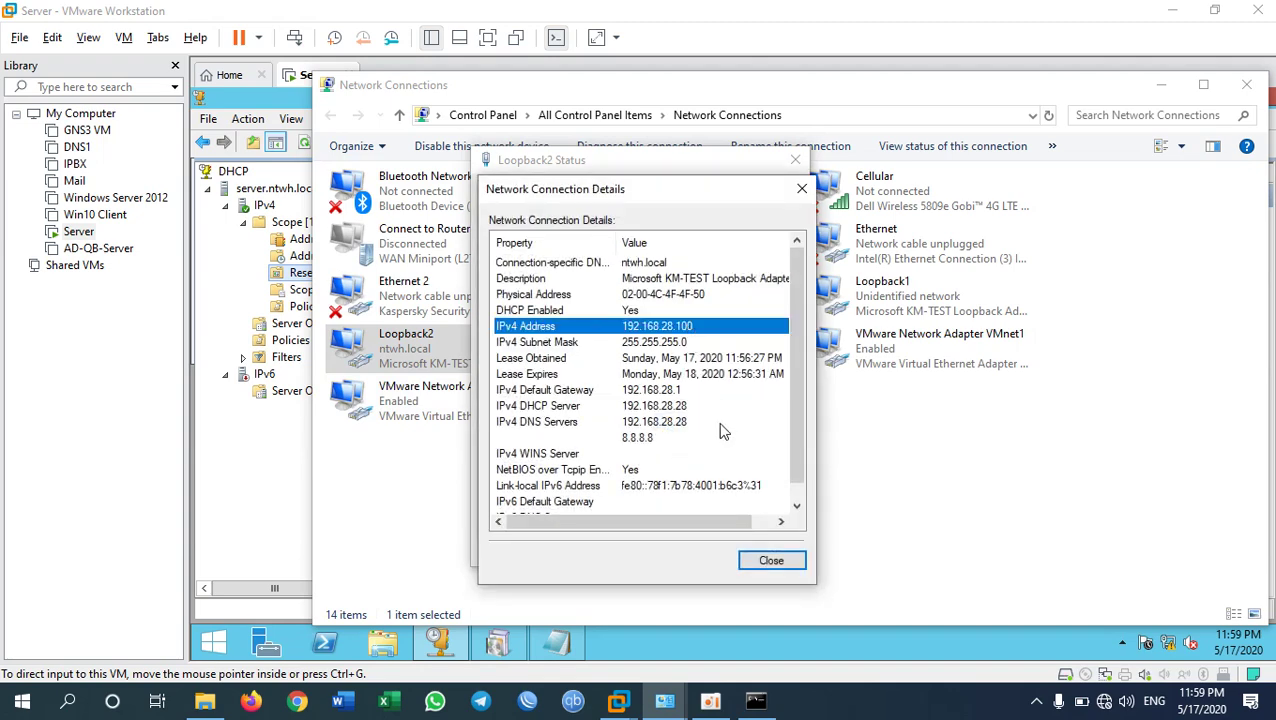
Look up the physical address in Loopback2's connection details, and close the details and status.
left_click(662, 281)
left_click(605, 296)
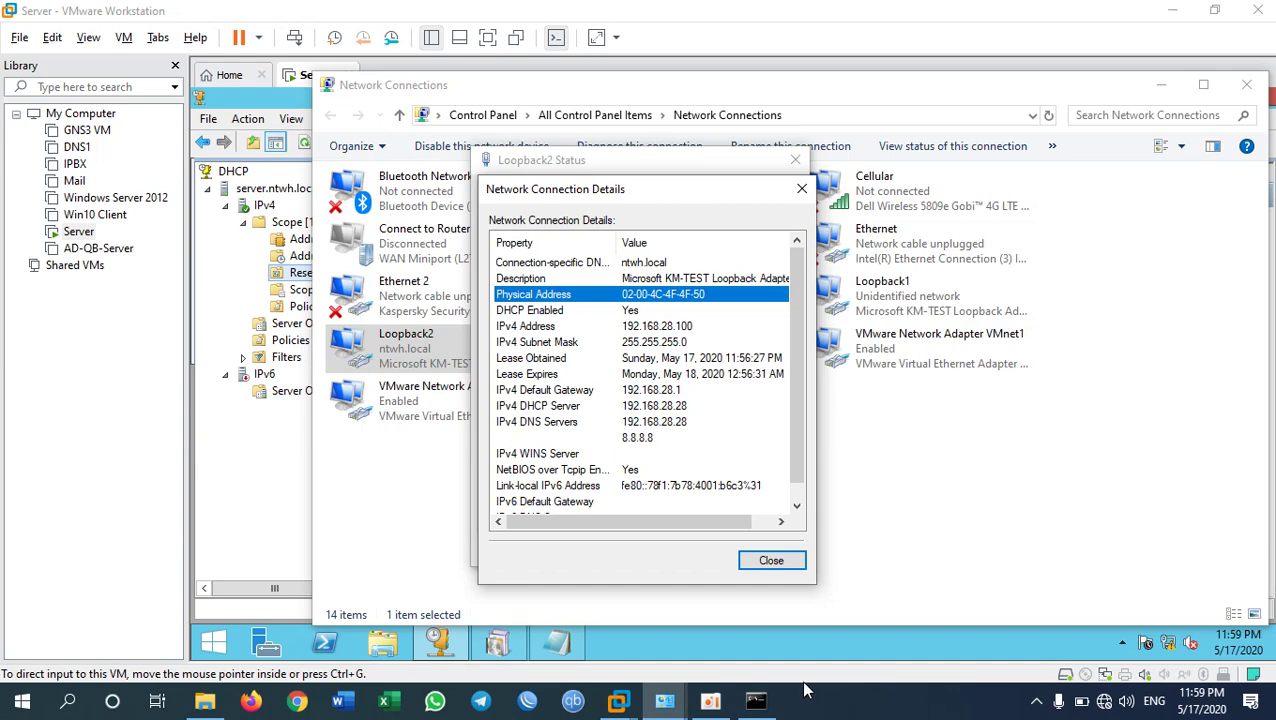
key("super")
key("super")
left_click_drag(697, 204, 258, 165)
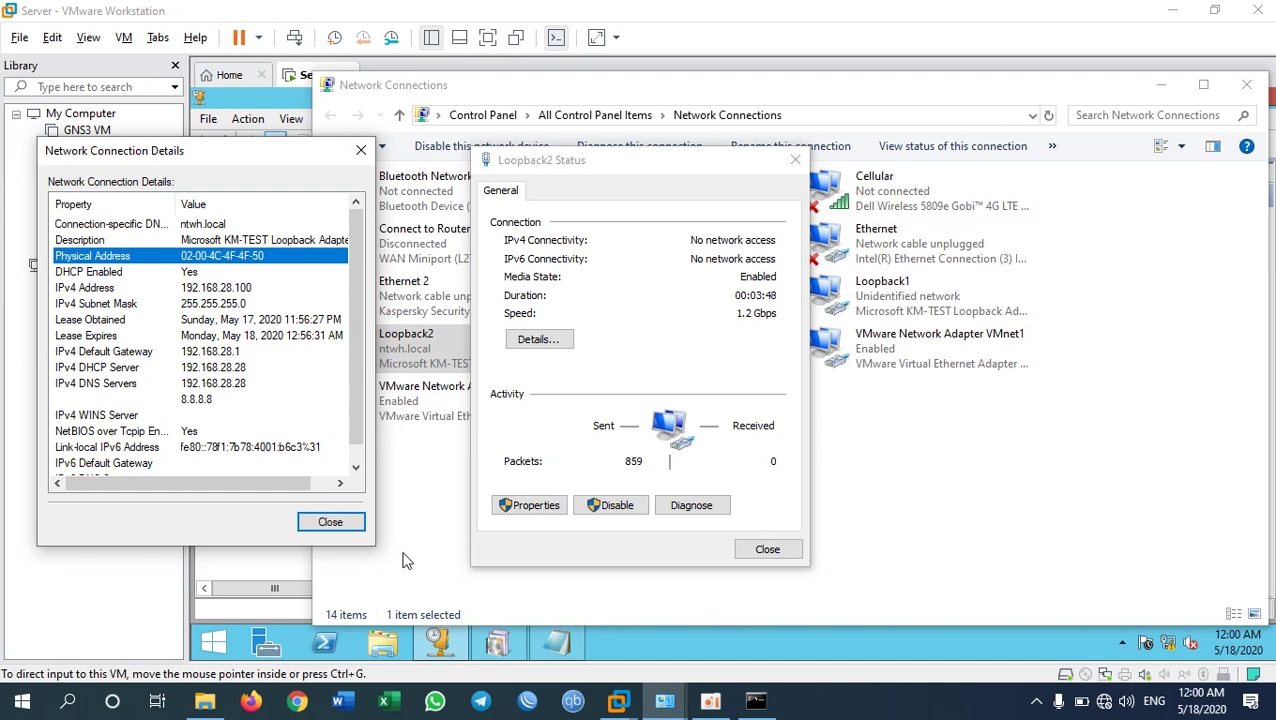
left_click(332, 522)
left_click(767, 552)
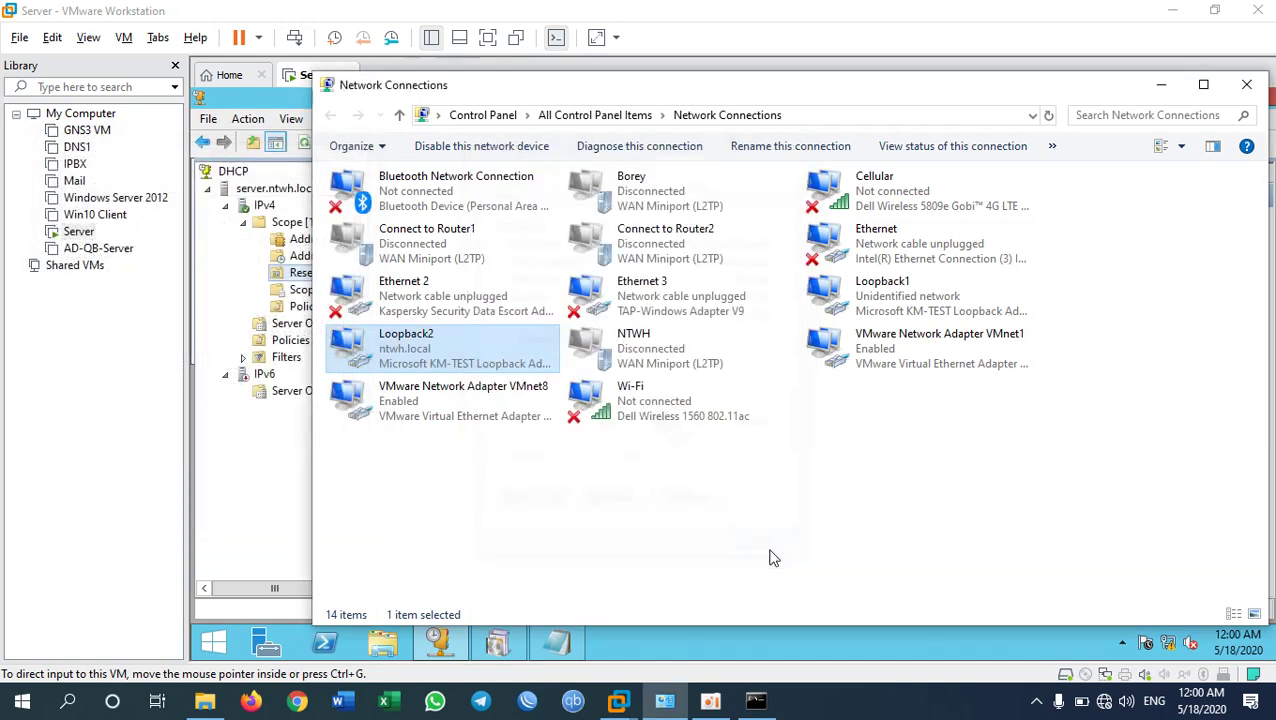
Return to the Server virtual machine's DHCP console and start a new reservation named "Comuter Dell" in the Home Network scope.
left_click(670, 648)
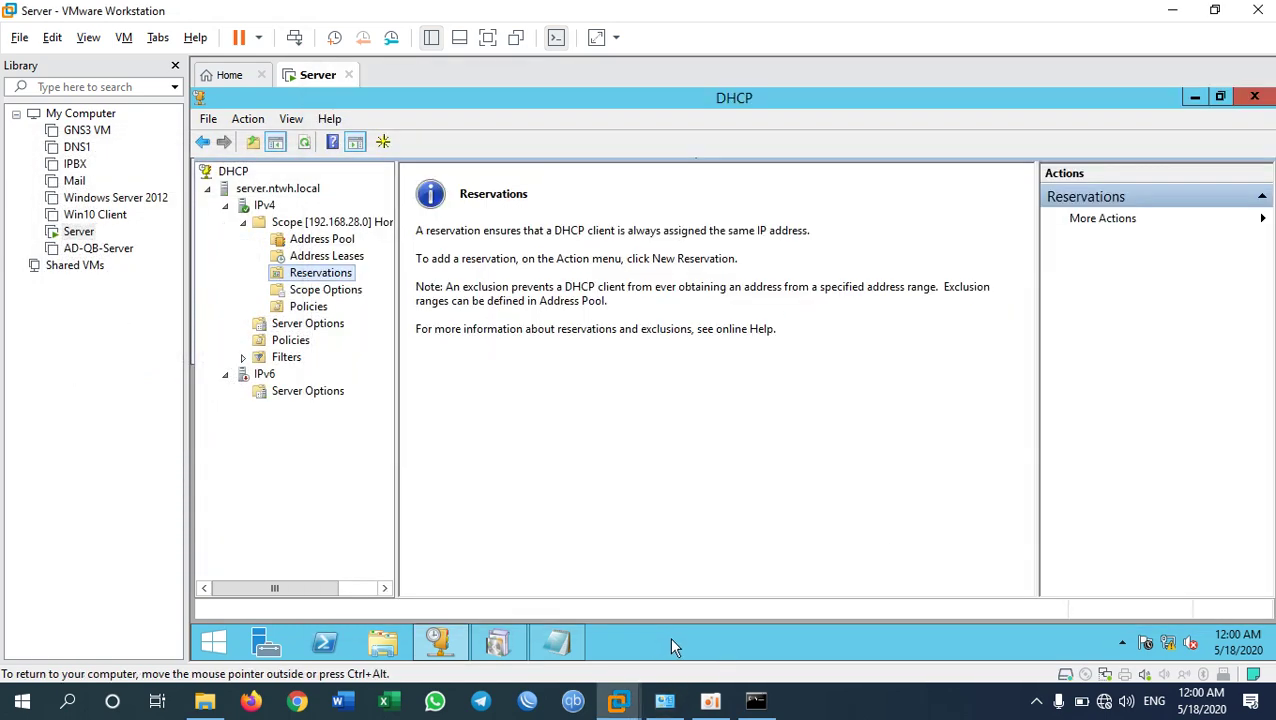
right_click(336, 274)
left_click(405, 286)
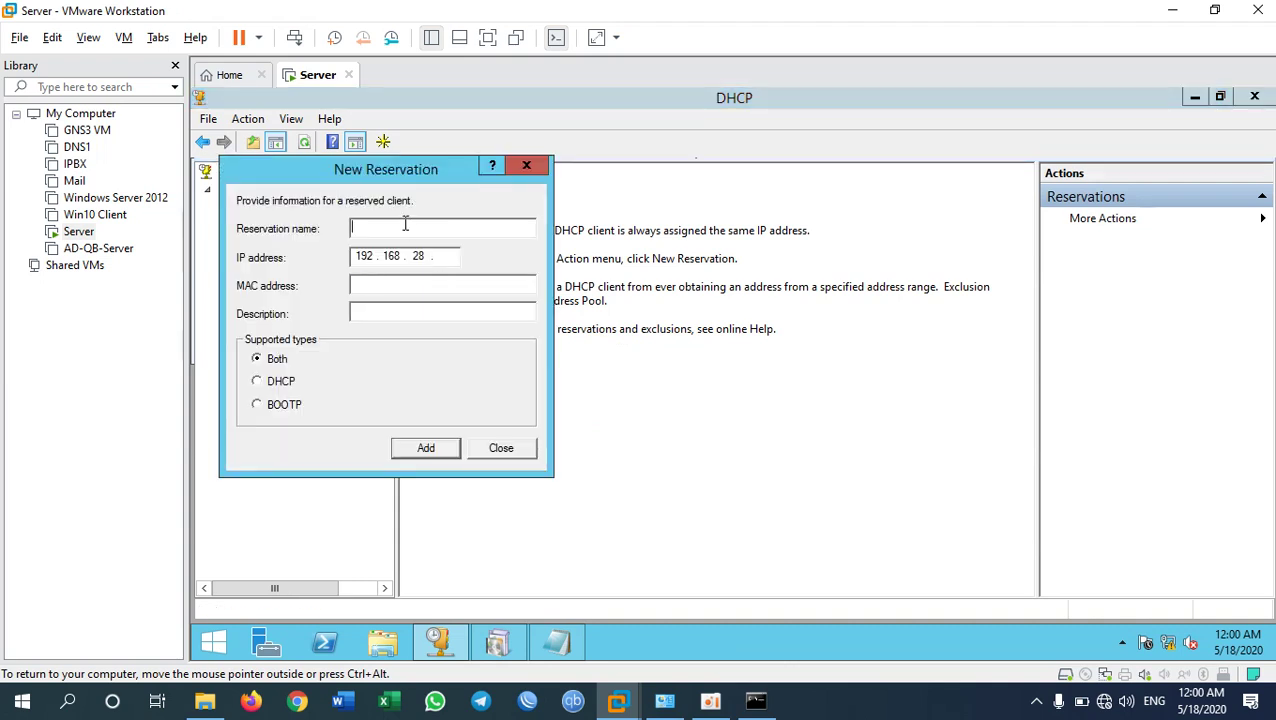
left_click_drag(374, 170, 662, 227)
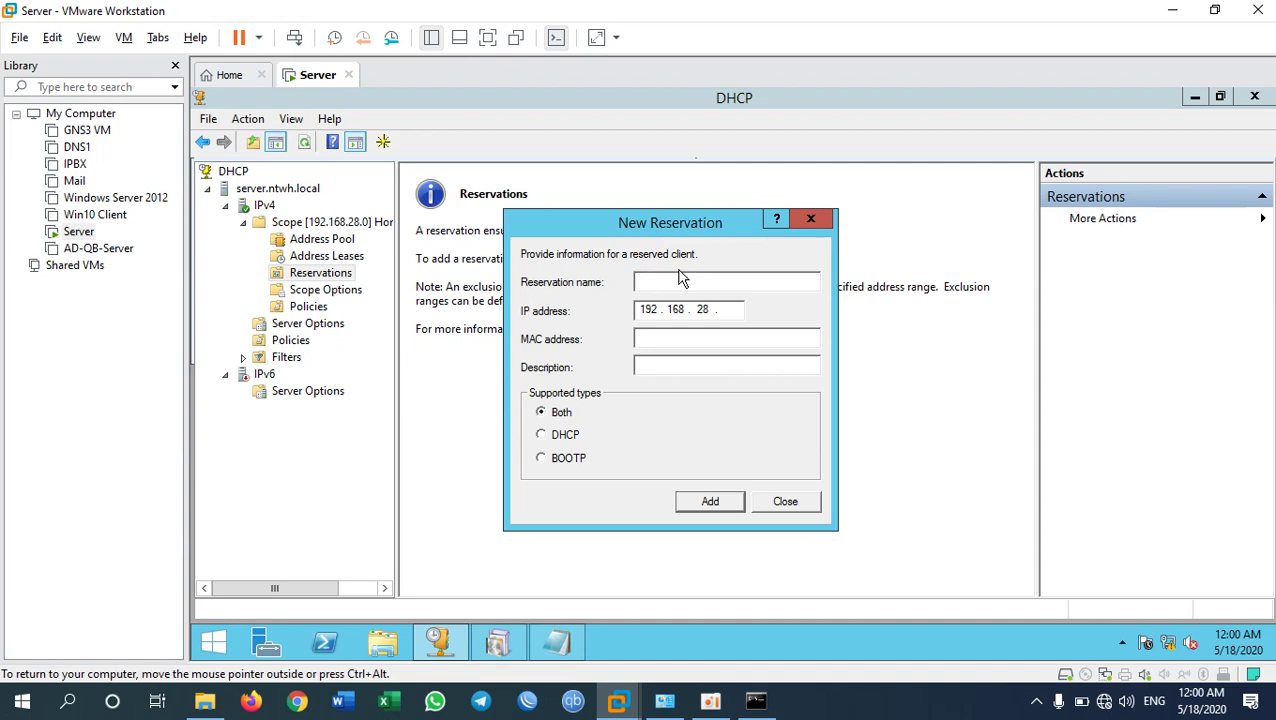
type("Comuter Dell")
key("Tab")
Set the reservation's IP address to 192.168.28.222 and its MAC address to 02-00-4c-4f-4f-50.
left_click(671, 309)
key("Tab")
type("02")
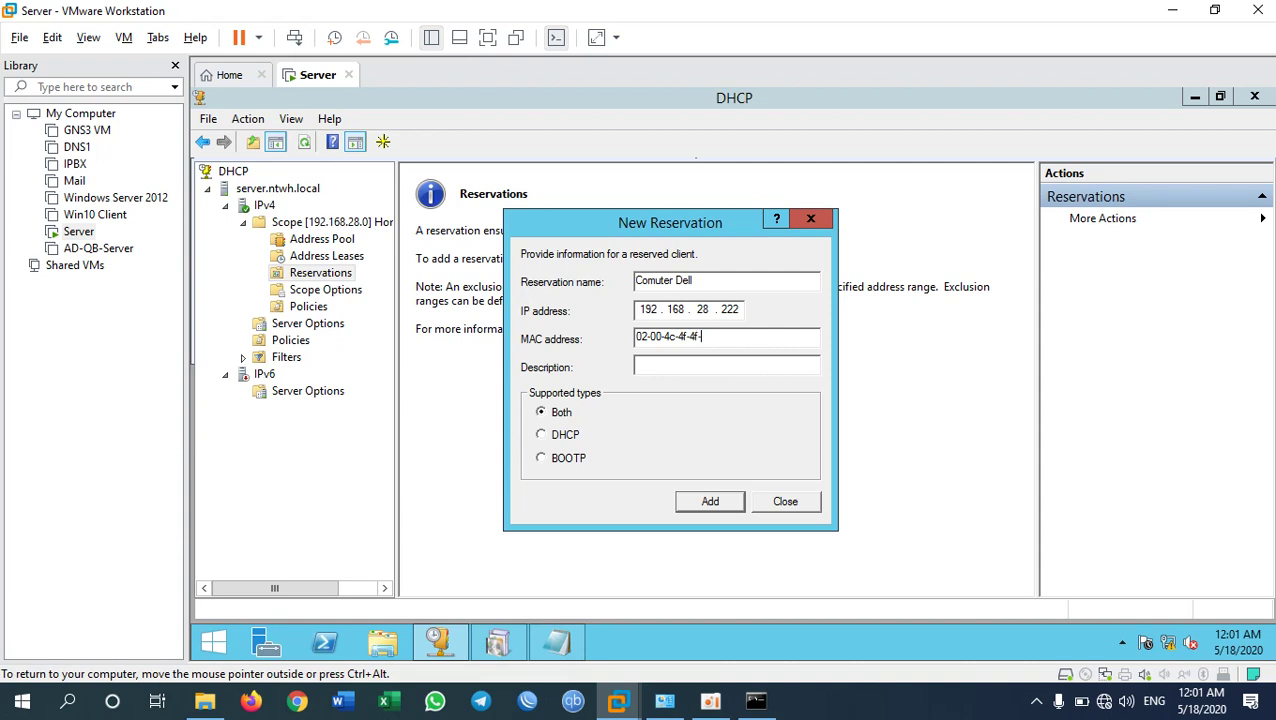
type("50")
key("BackSpace")
key("BackSpace")
type("50")
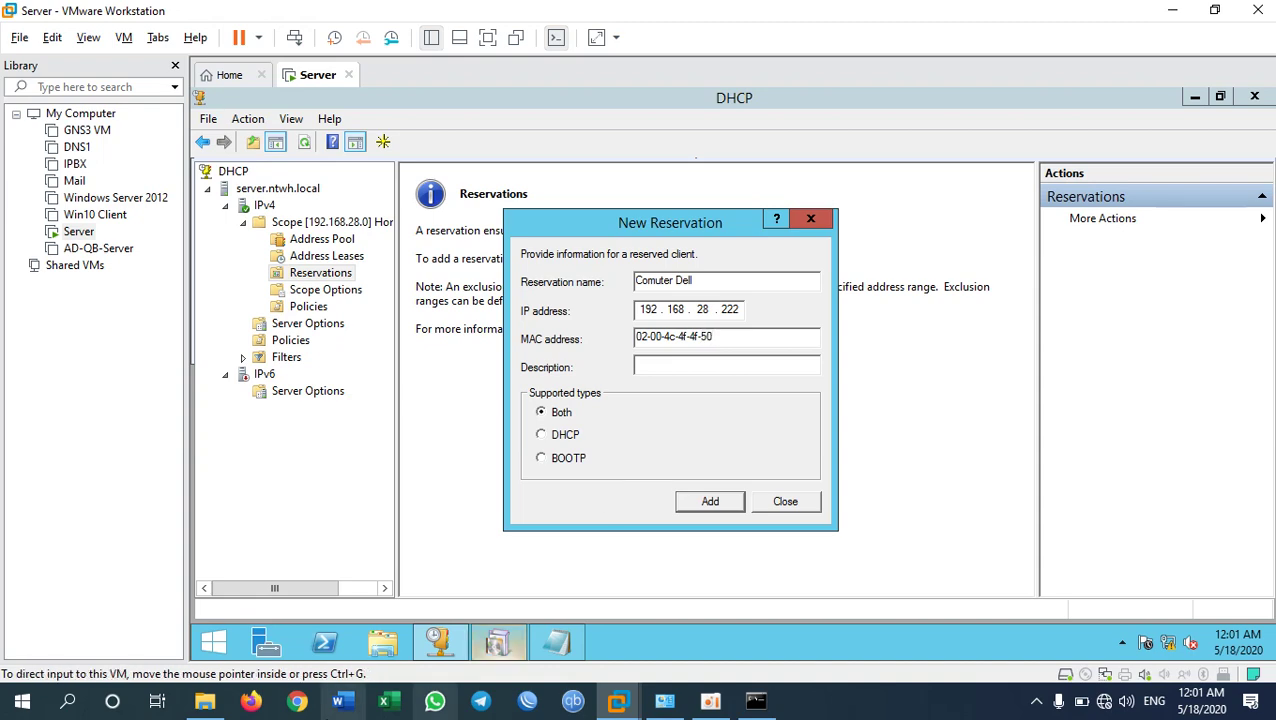
Switch to the host's Network Connections, check the entered MAC address against Loopback2's physical address, and close its details and status.
left_click(665, 703)
right_click(394, 355)
left_click(435, 392)
left_click(556, 333)
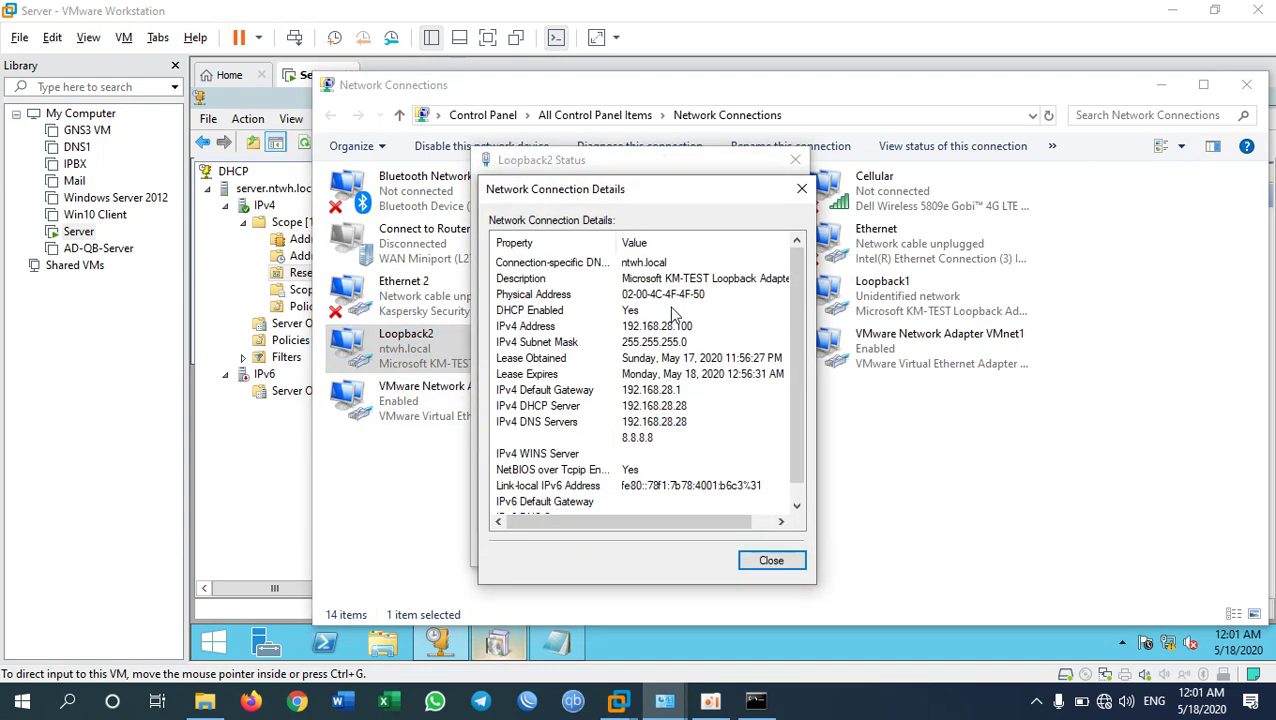
left_click(786, 562)
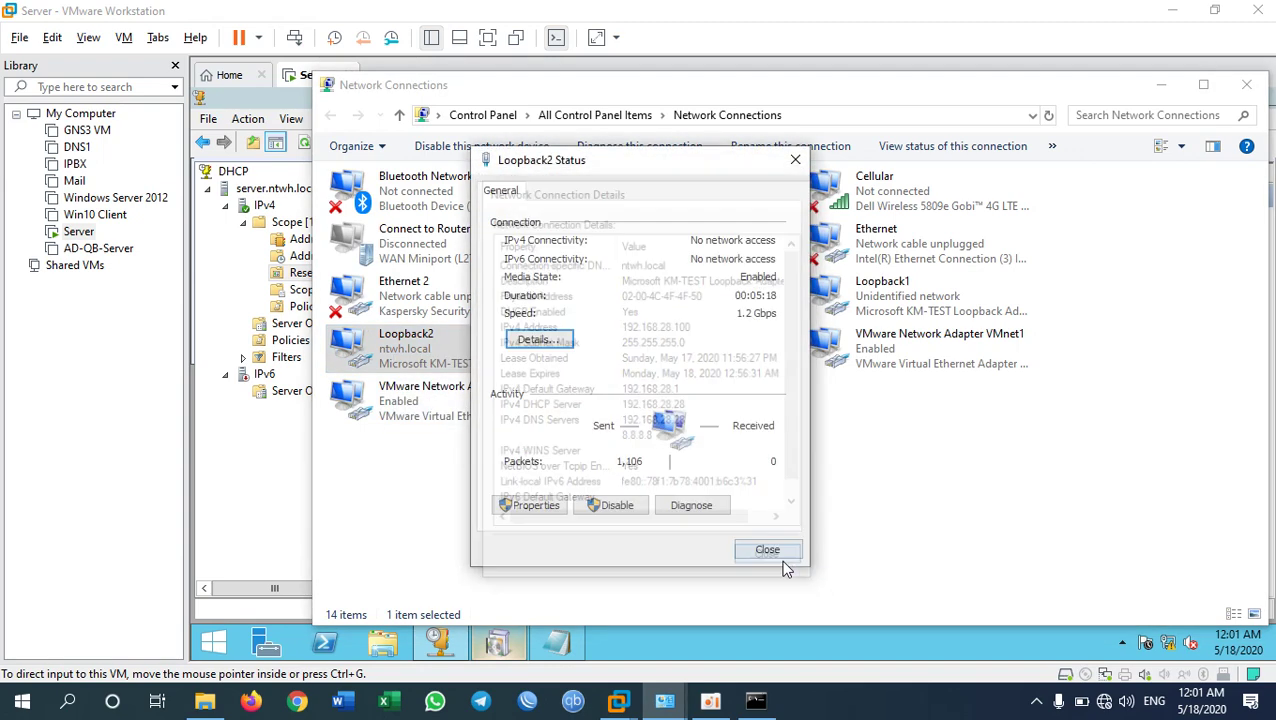
left_click(760, 551)
Return to the Server virtual machine, add the reservation with both supported types, and close the New Reservation dialog.
left_click(672, 645)
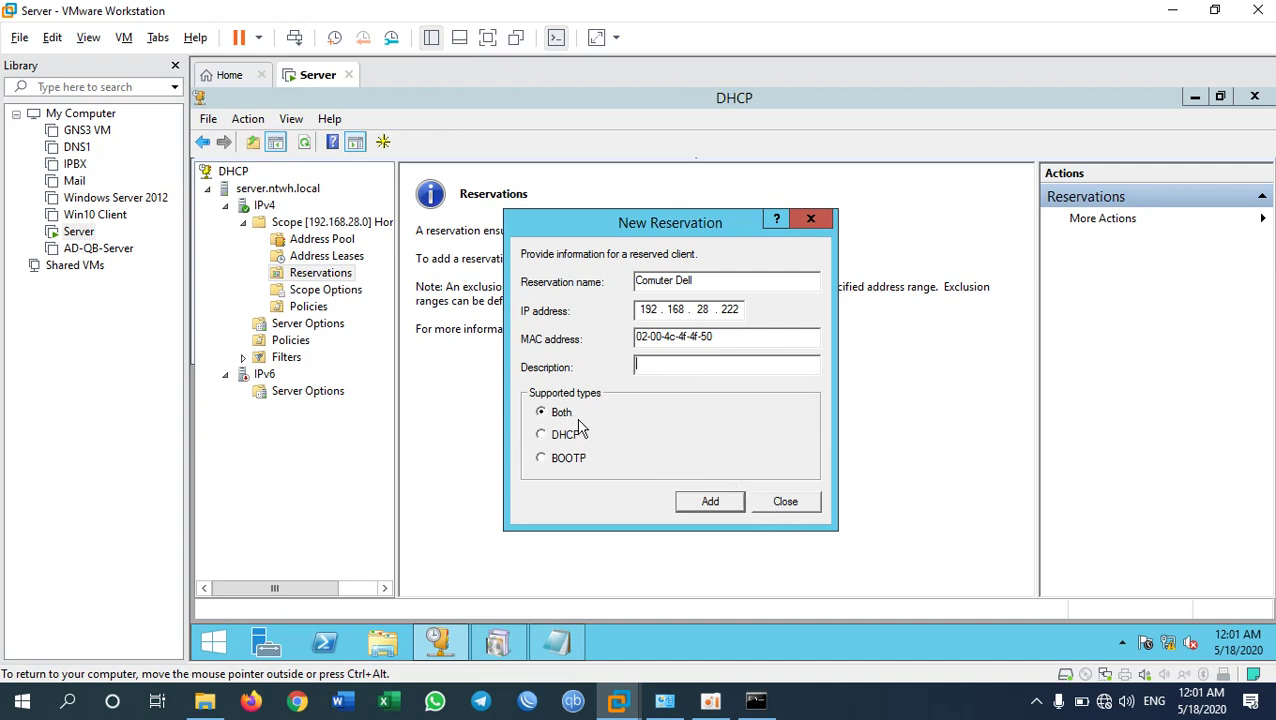
left_click(727, 501)
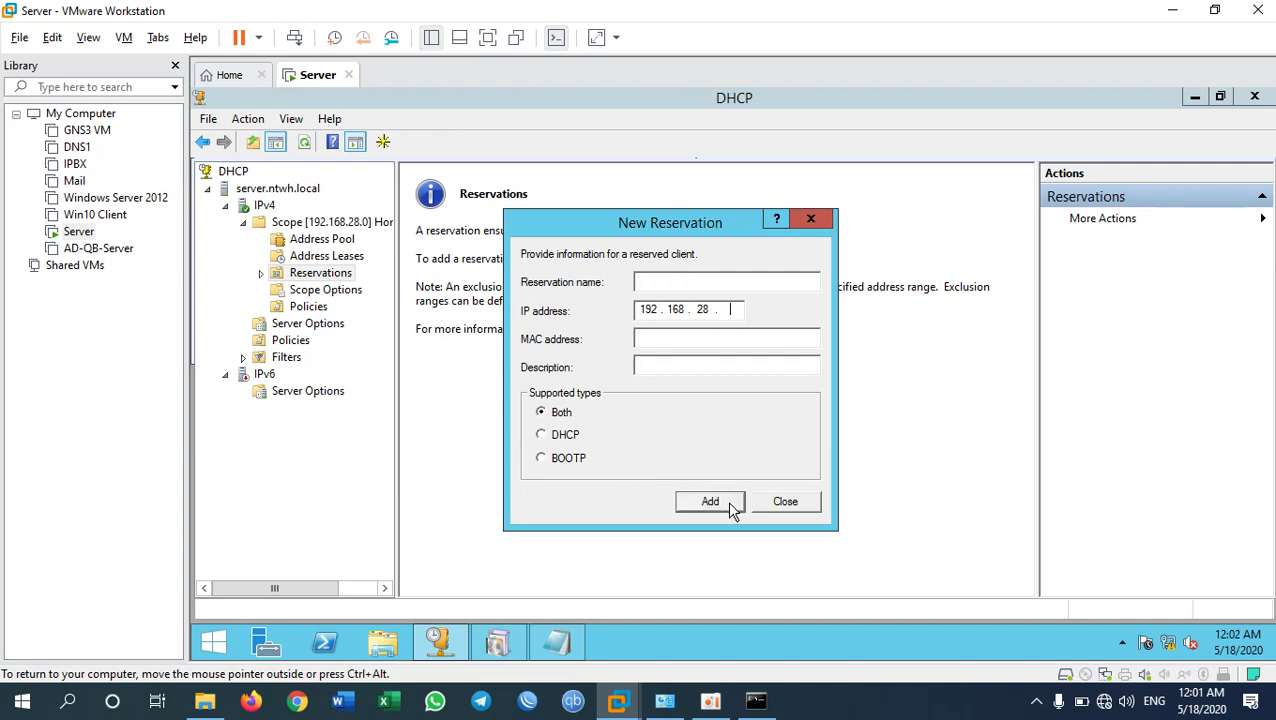
left_click(786, 503)
Open the "Comuter Dell" reservation and its properties, append a hyphen and the owner's name to the reservation name, and apply the change.
left_click(504, 196)
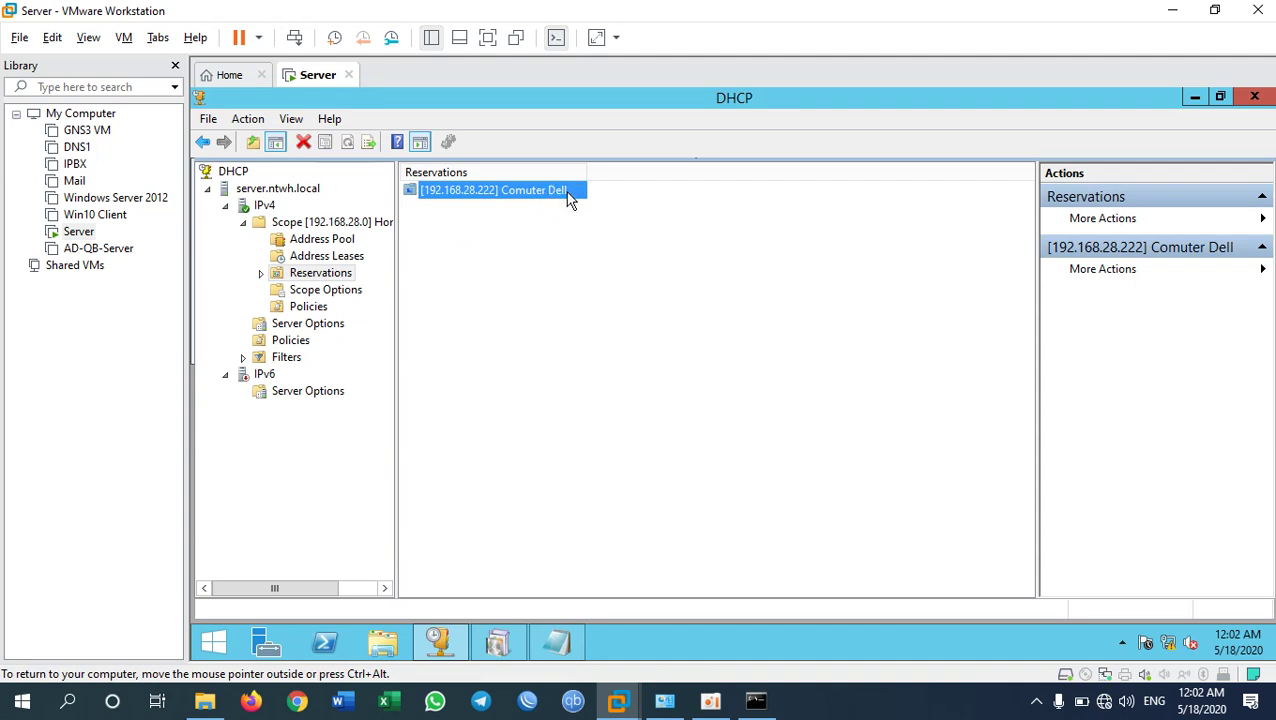
double_click(560, 189)
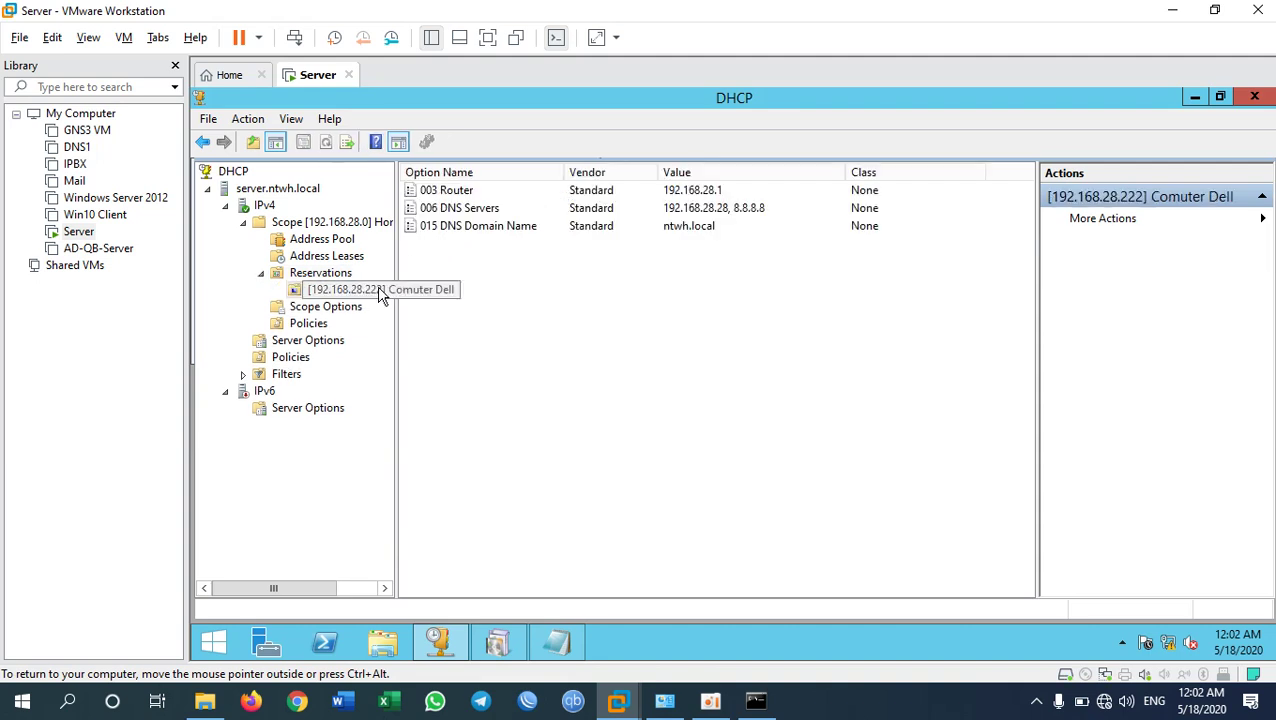
right_click(330, 304)
right_click(327, 292)
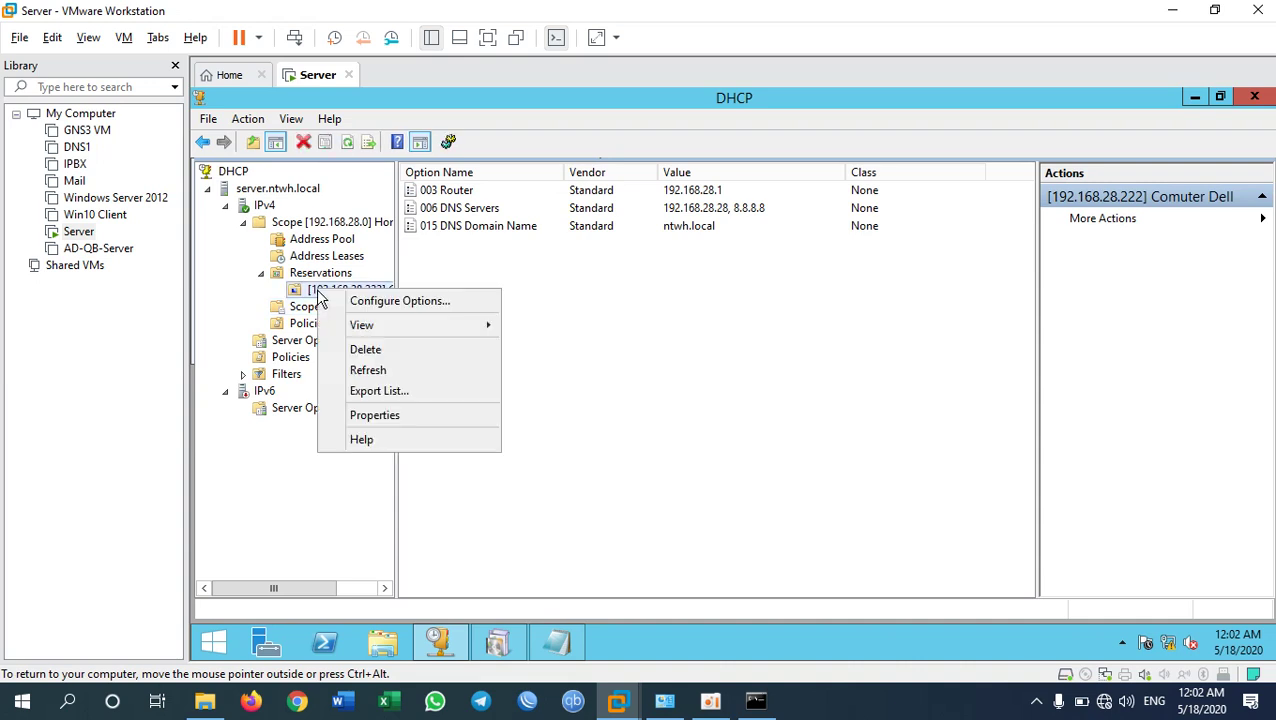
left_click(414, 418)
left_click(759, 269)
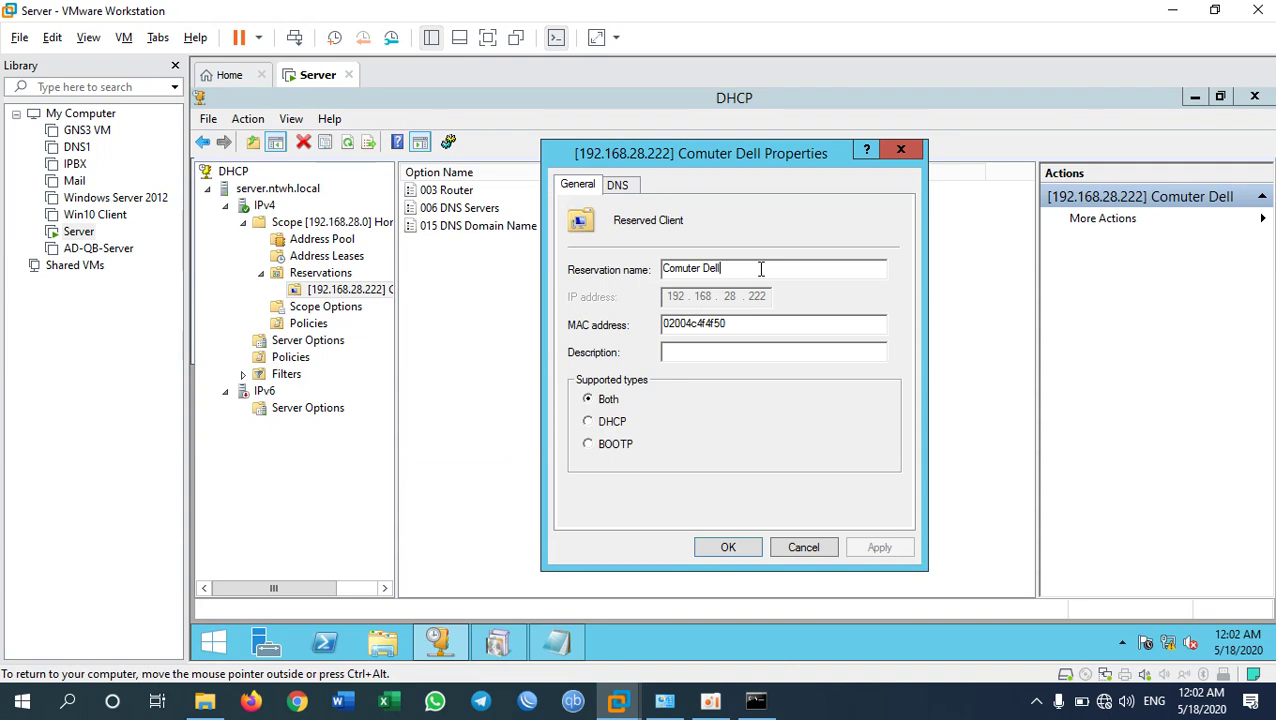
type("-Buntha")
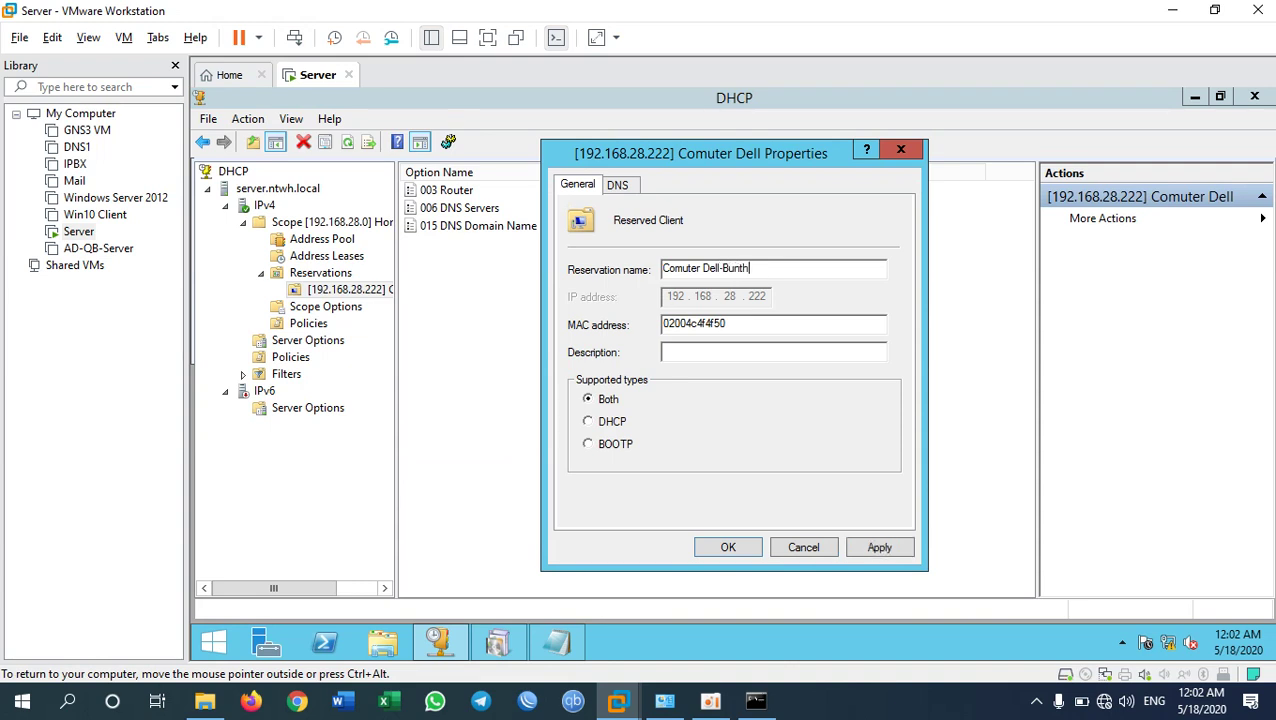
left_click(879, 550)
left_click(727, 552)
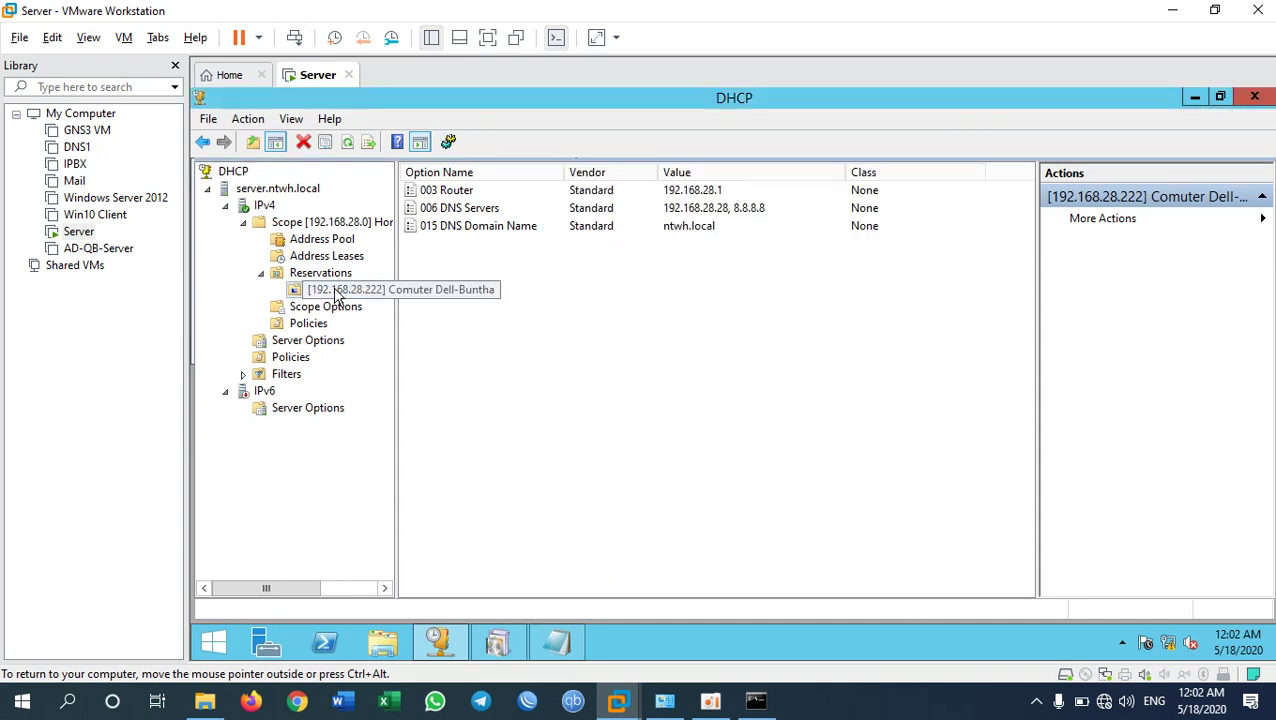
Switch to the host's Command Prompt and release the current IP leases with ipconfig /release.
left_click(756, 700)
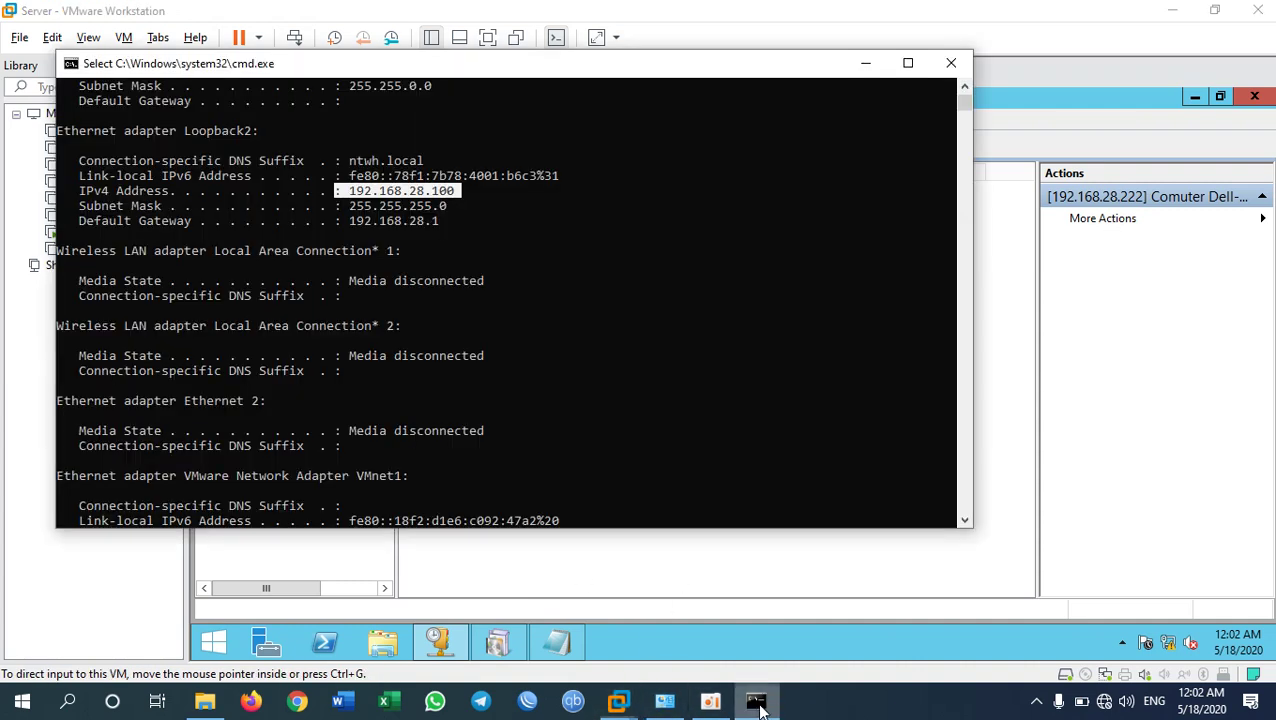
type("i")
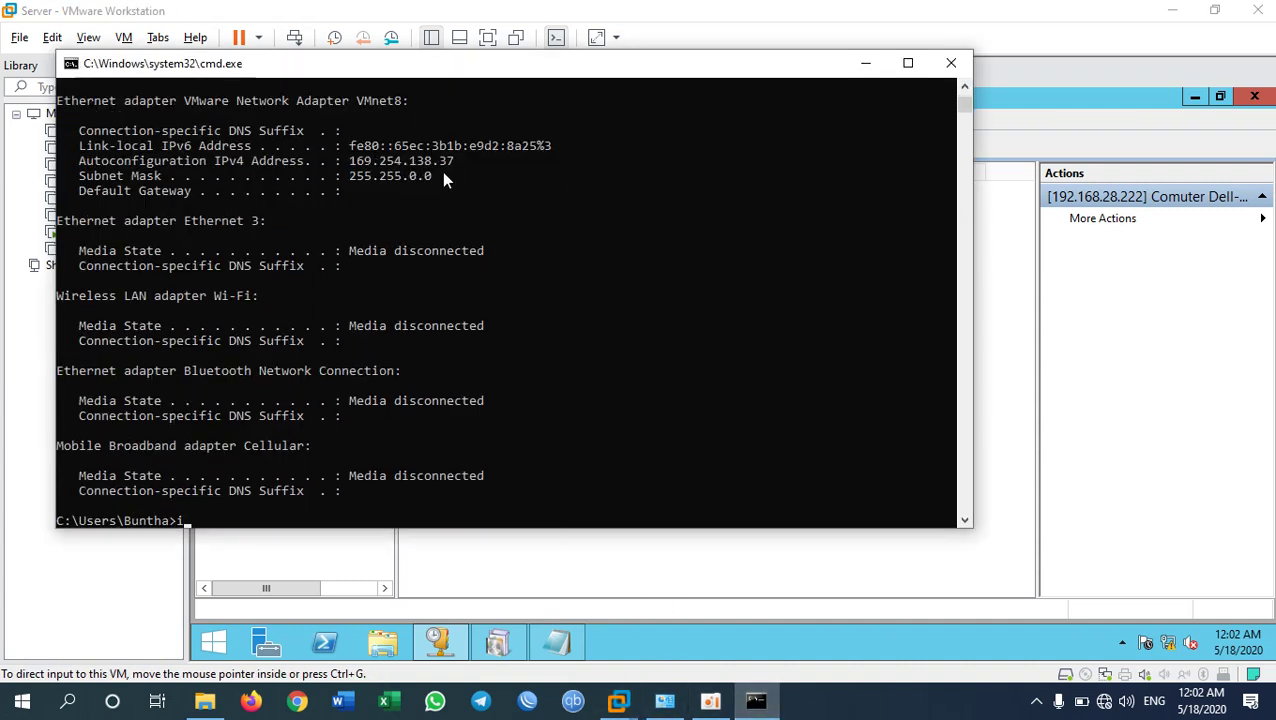
type("pconfig /release")
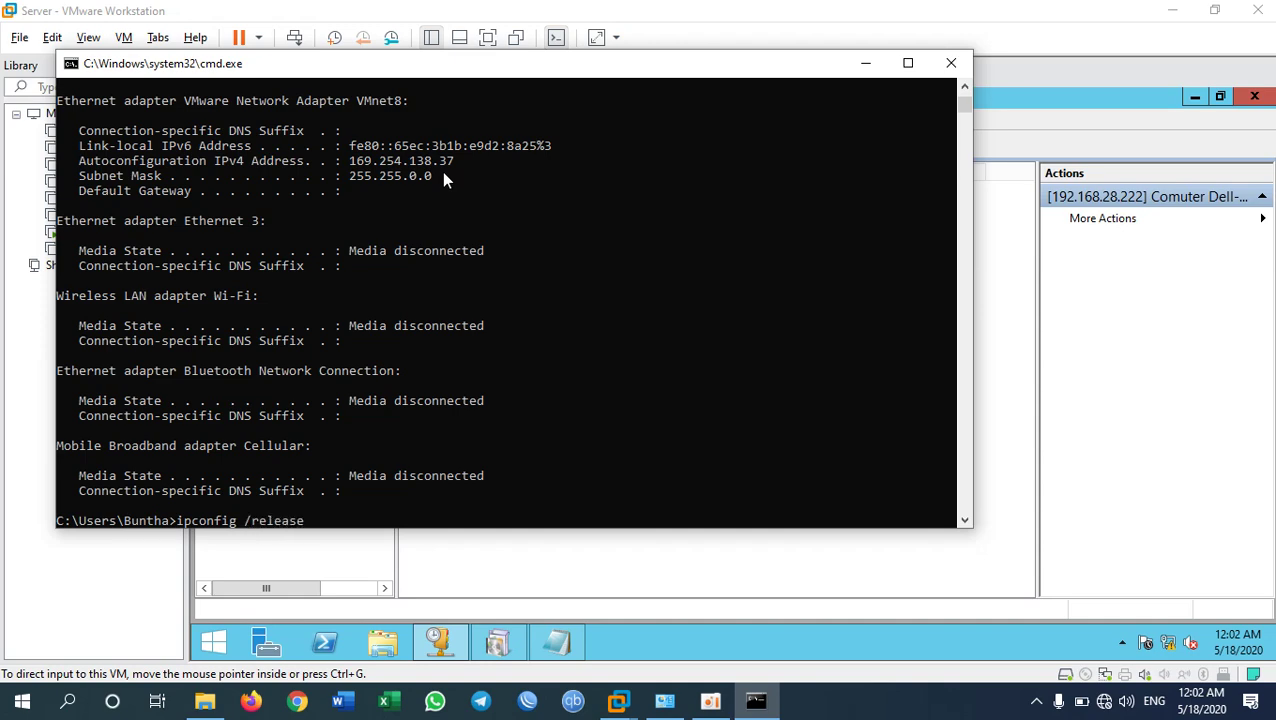
key("Return")
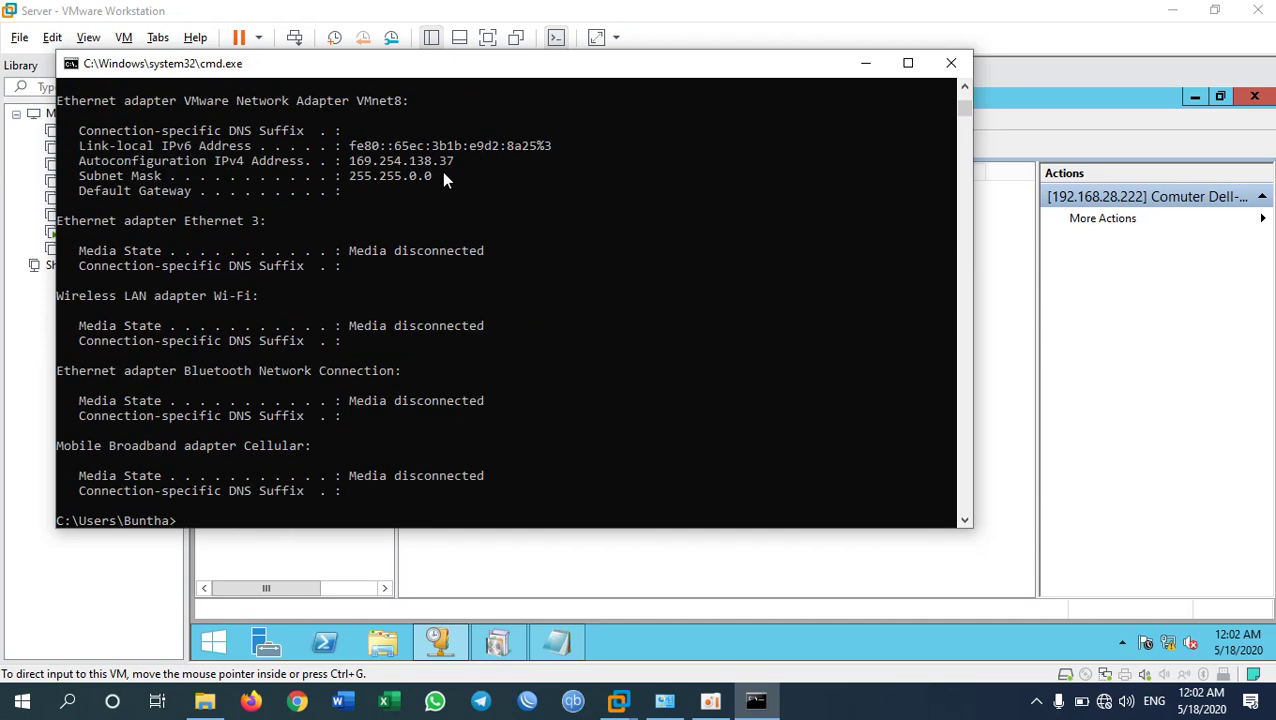
Inspect the IPv4 address in Loopback2's connection details, close the details and status, and return to the Command Prompt.
left_click(664, 701)
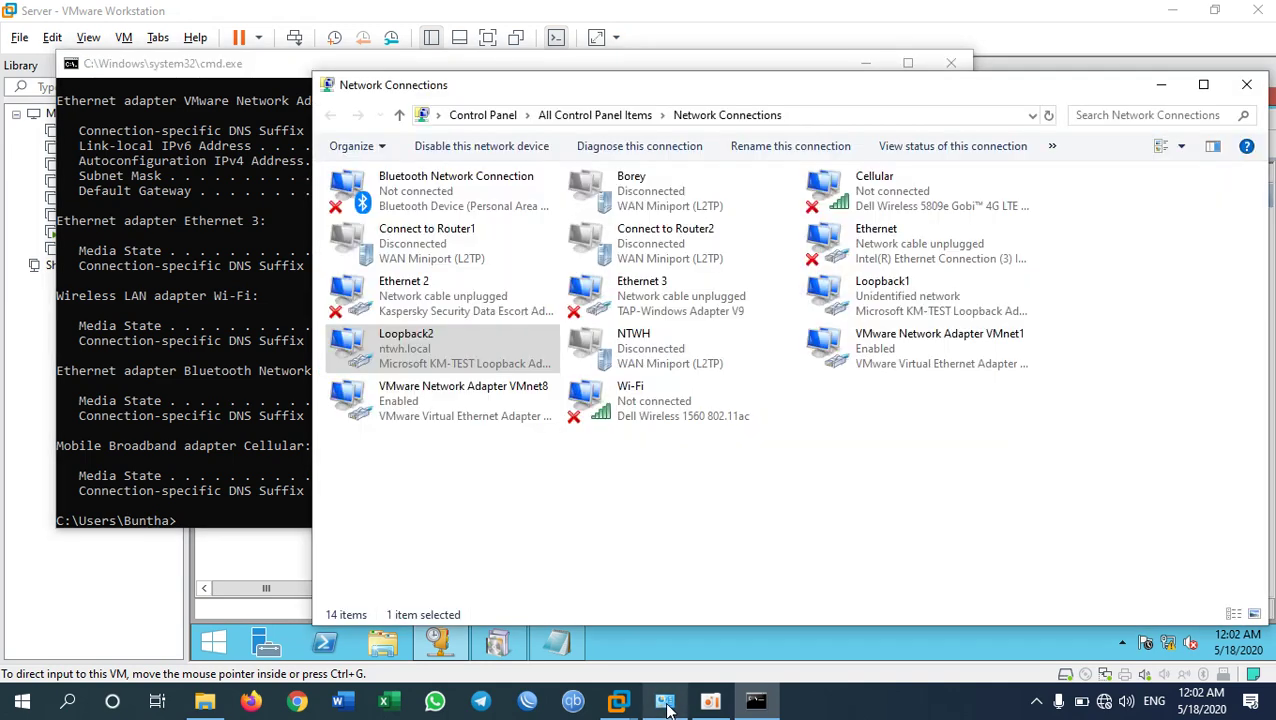
right_click(402, 355)
left_click(440, 388)
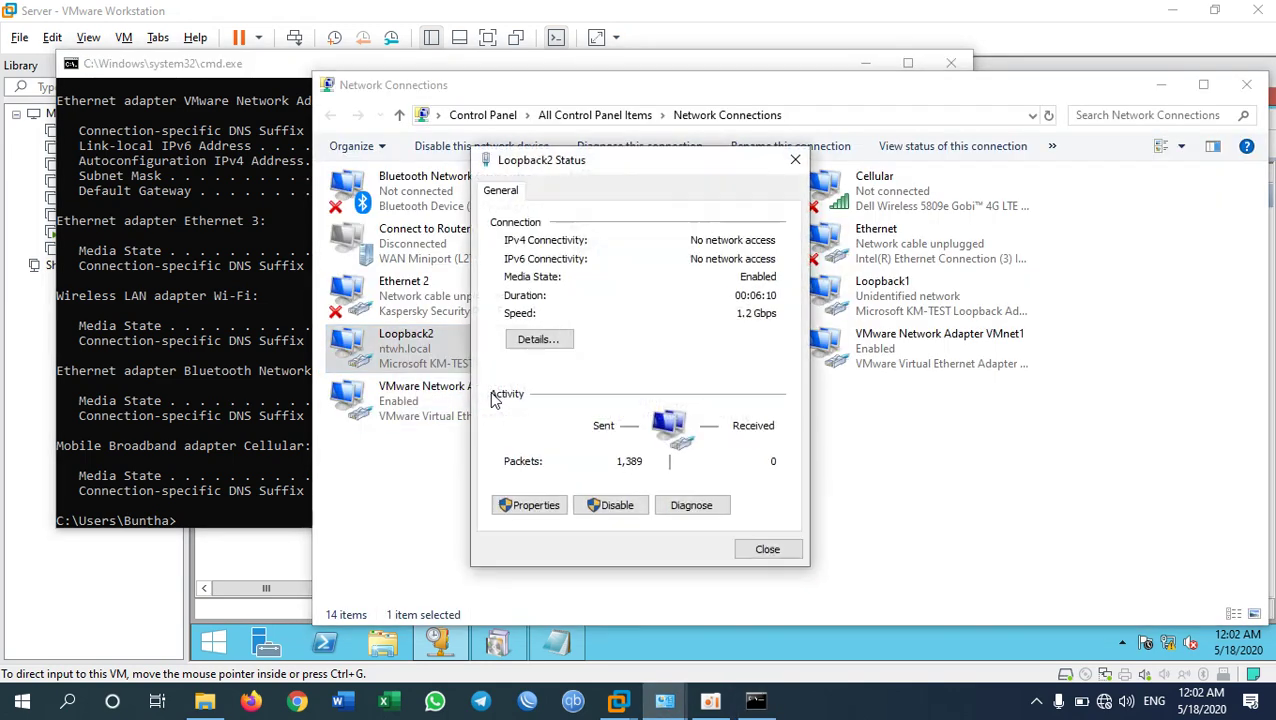
left_click(538, 340)
left_click(668, 328)
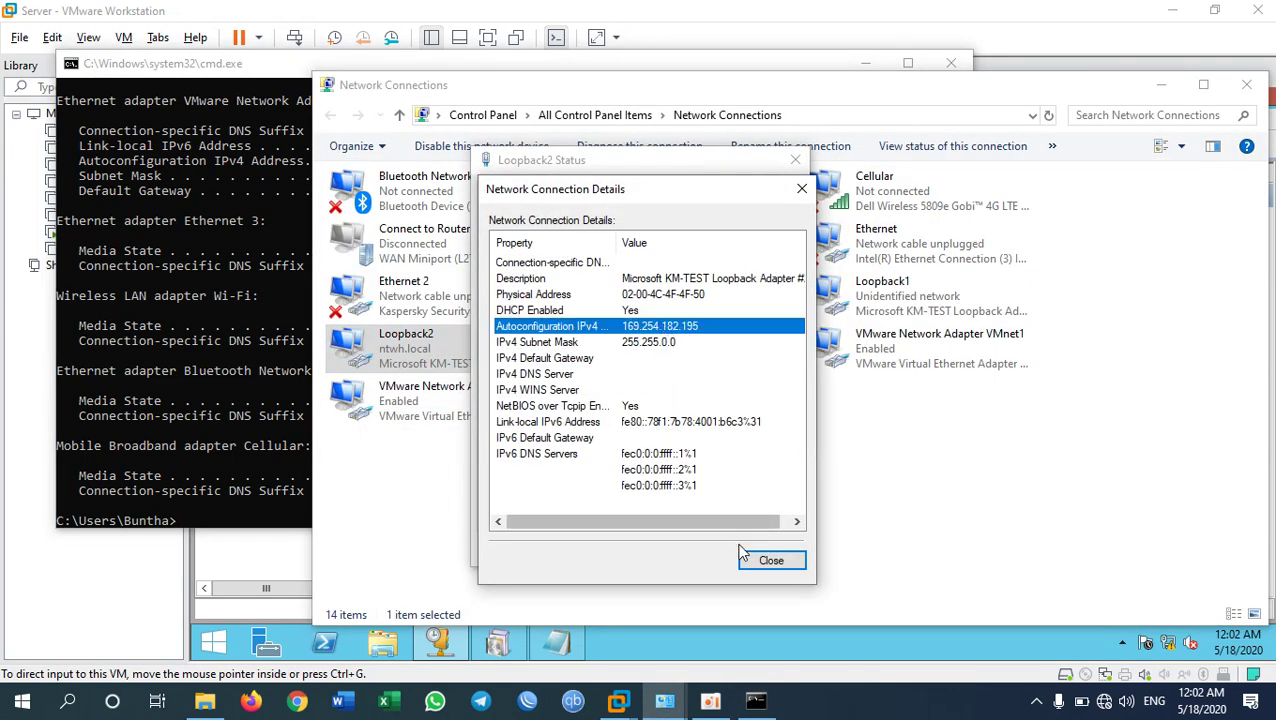
left_click(771, 560)
left_click(766, 550)
left_click(306, 498)
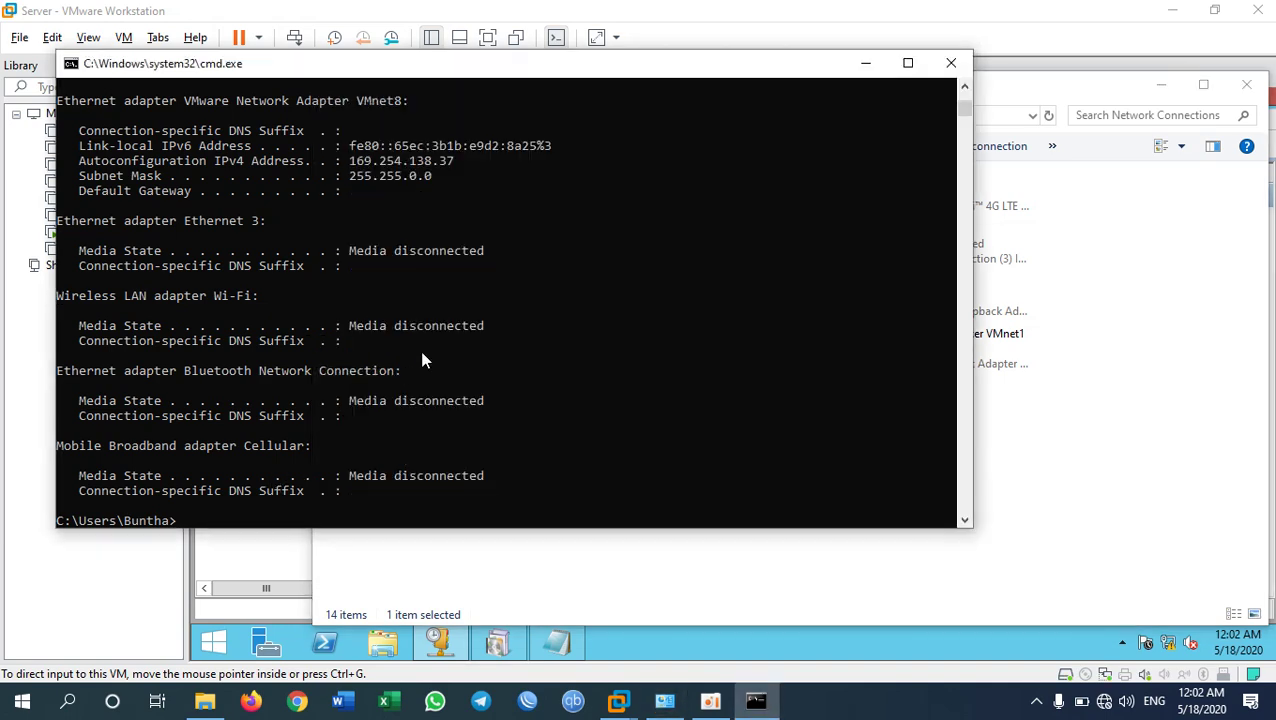
Try to renew the host's IP leases with ipconfig /renew.
key("Up")
key("BackSpace")
key("BackSpace")
key("BackSpace")
key("BackSpace")
key("BackSpace")
type("new")
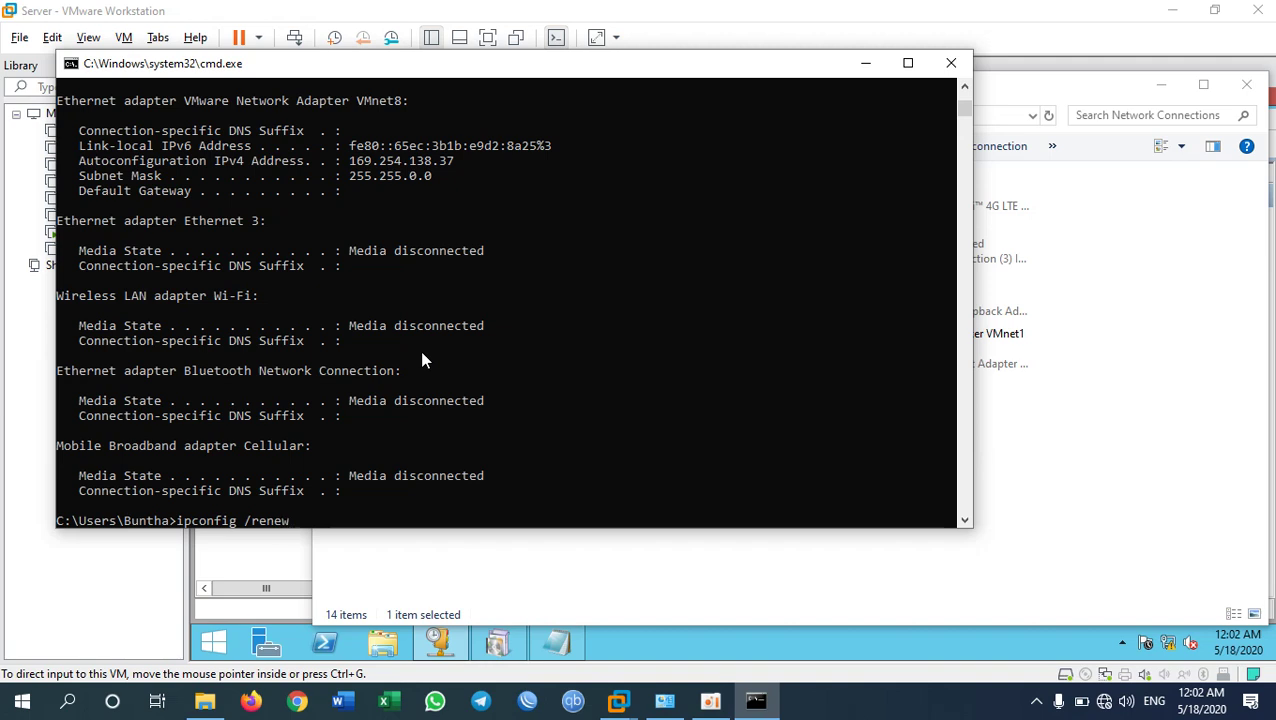
key("Return")
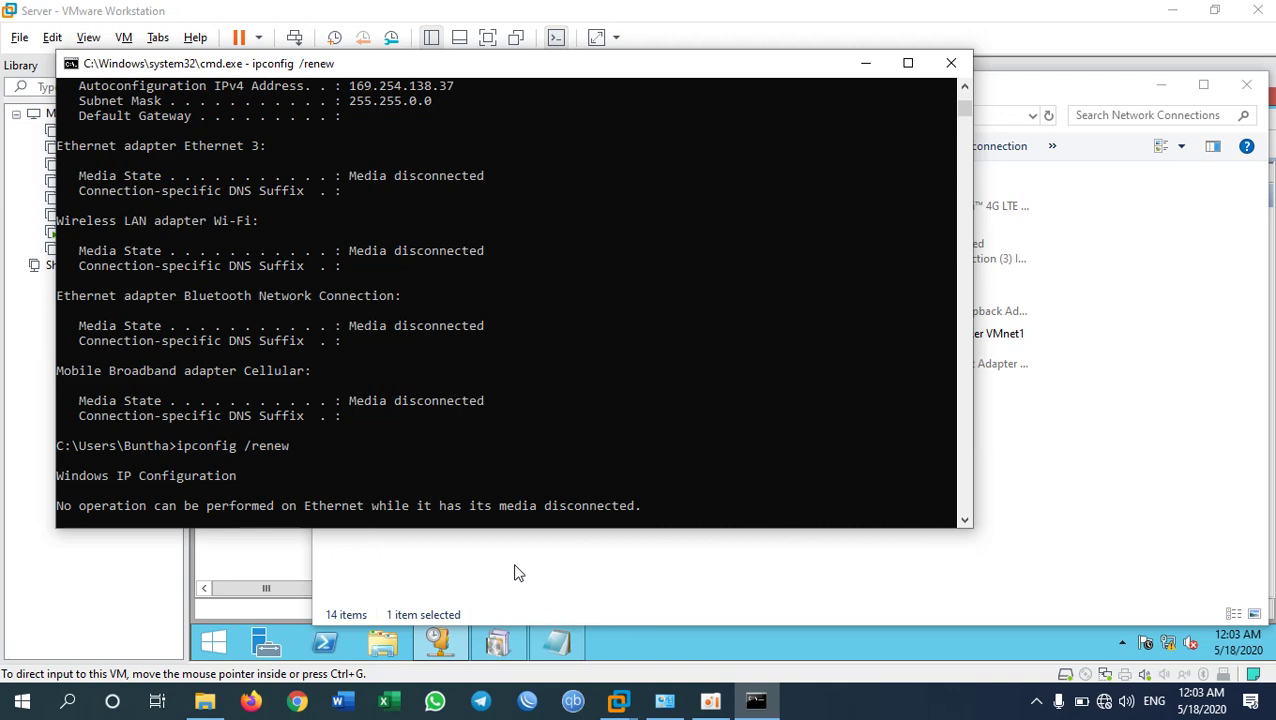
Check Loopback2's connection details in Network Connections, close the details and status, and return to the Command Prompt.
left_click(575, 549)
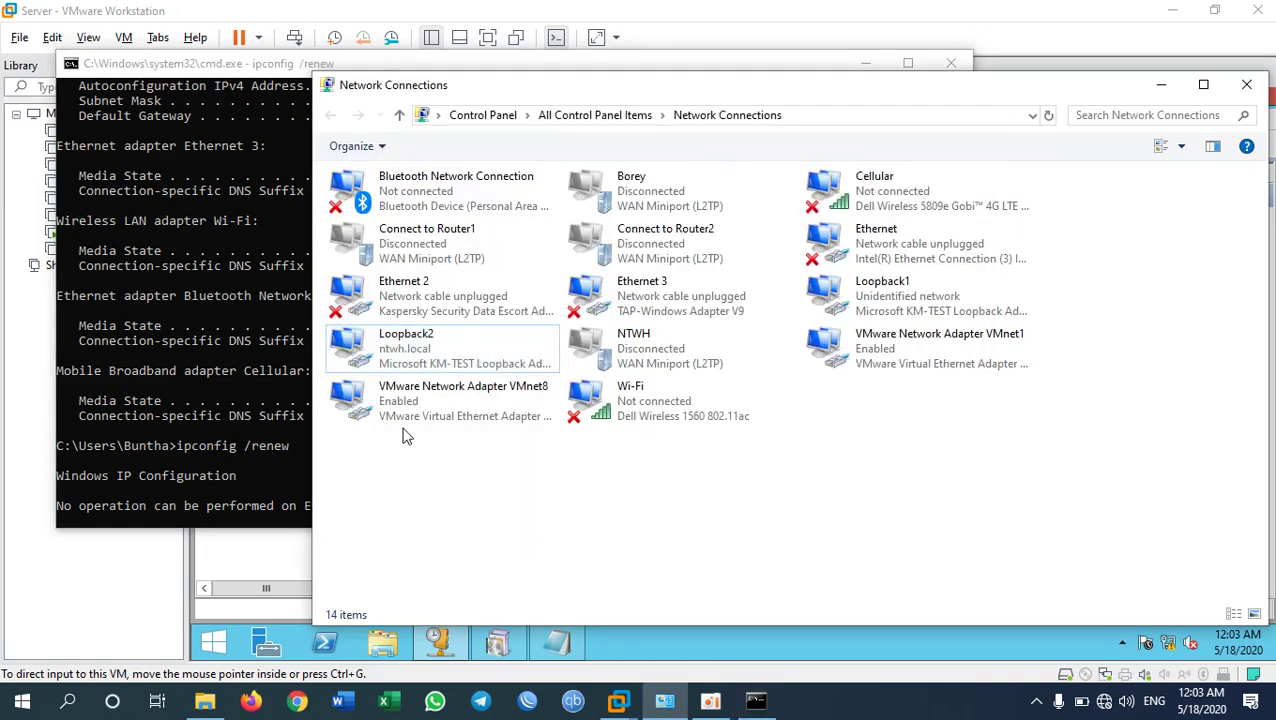
right_click(394, 362)
left_click(440, 392)
left_click(558, 348)
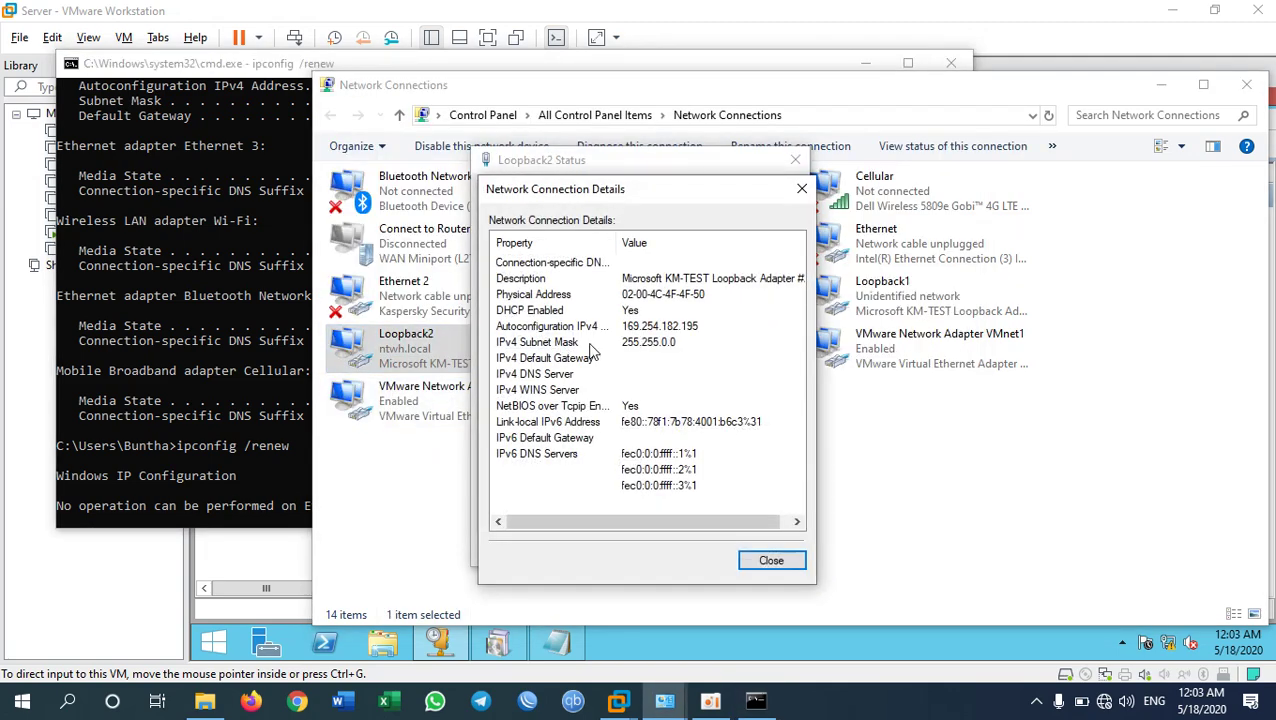
left_click(765, 559)
left_click(765, 550)
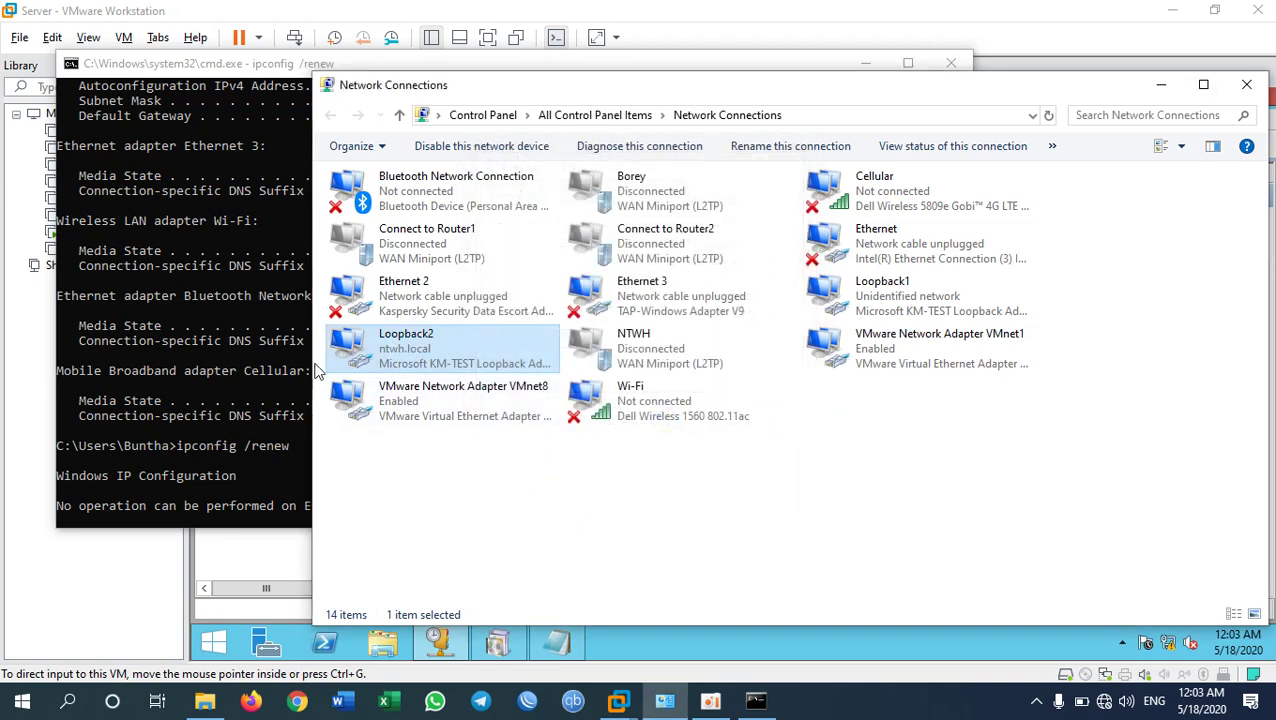
left_click(186, 379)
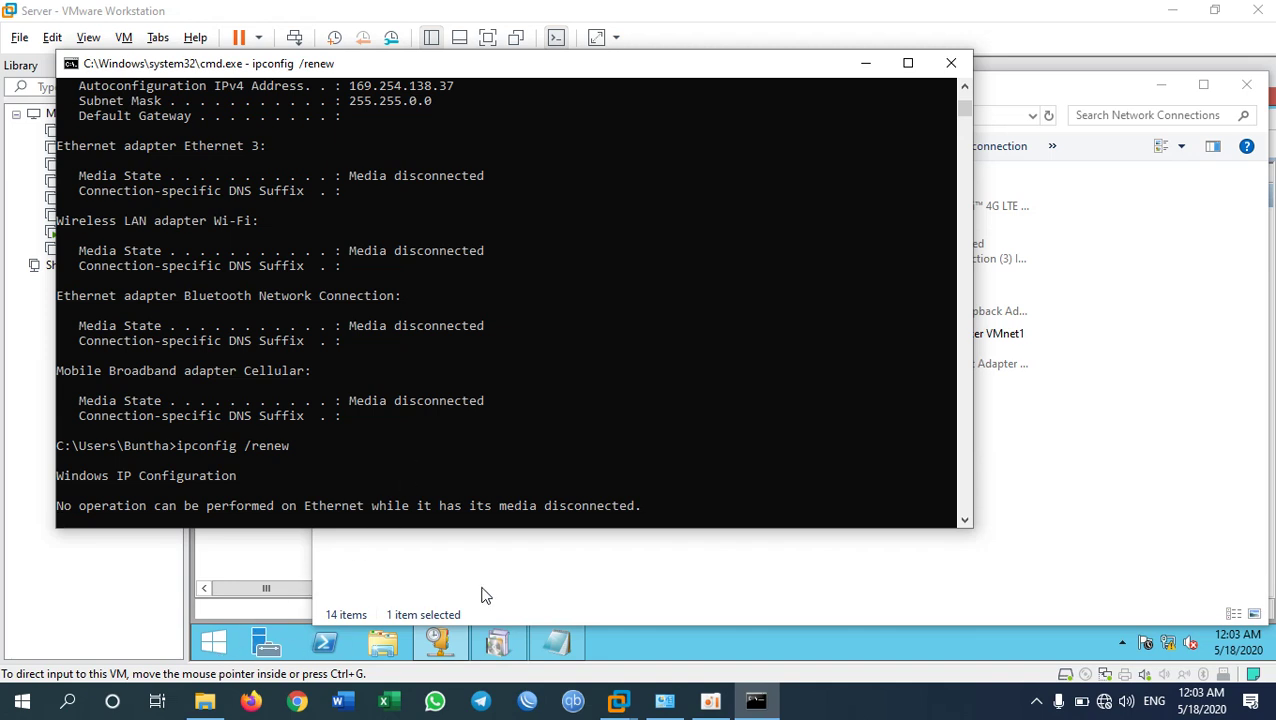
Interrupt the running ipconfig /renew command.
left_click(419, 446)
key("ctrl+c")
left_click(624, 476)
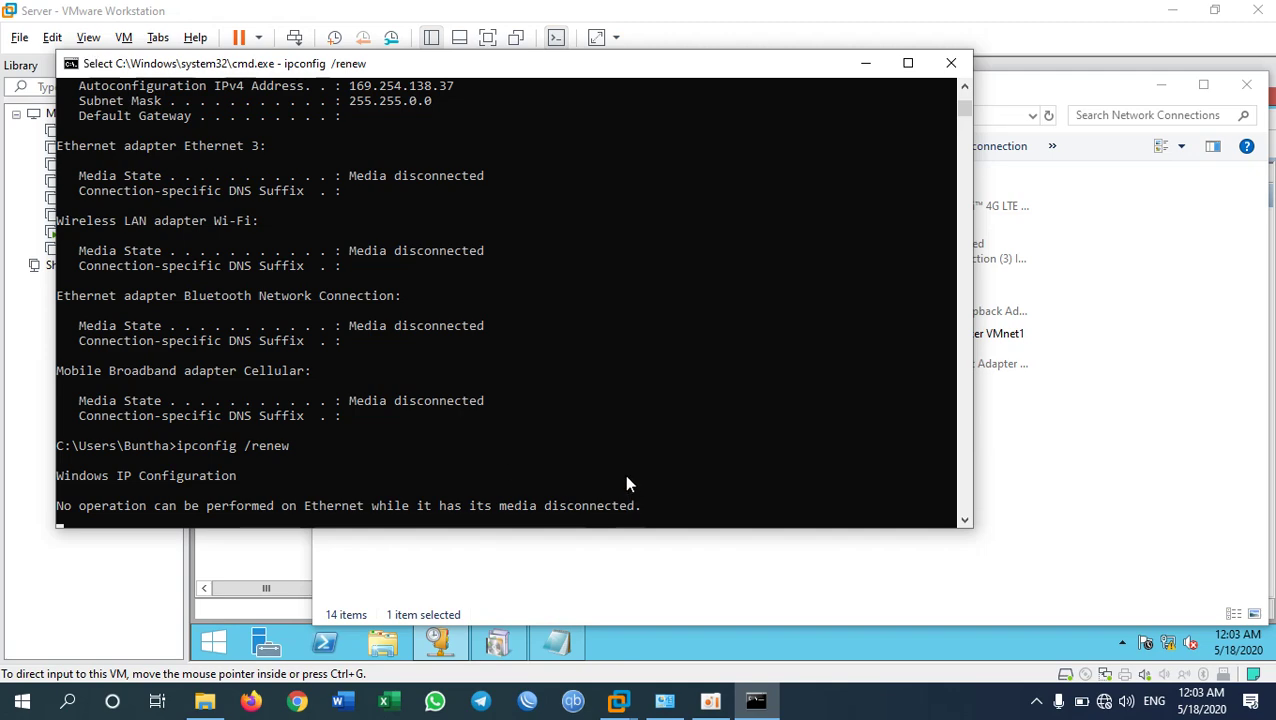
key("ctrl+c")
key("ctrl+c")
Disable the Loopback2 adapter in Network Connections and refresh the list.
left_click(661, 555)
left_click(395, 342)
right_click(390, 339)
left_click(424, 349)
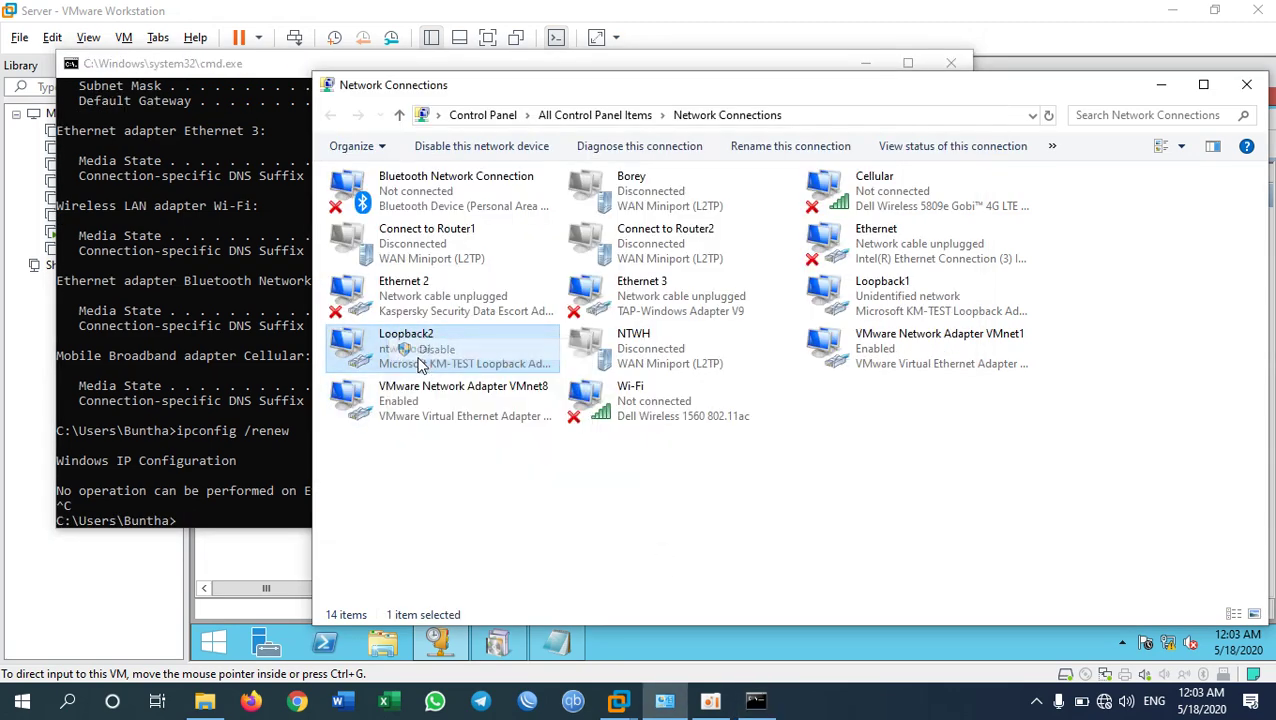
right_click(464, 500)
left_click(515, 570)
Enable the Loopback2 adapter again and refresh the connections list.
left_click(405, 352)
right_click(403, 350)
left_click(445, 366)
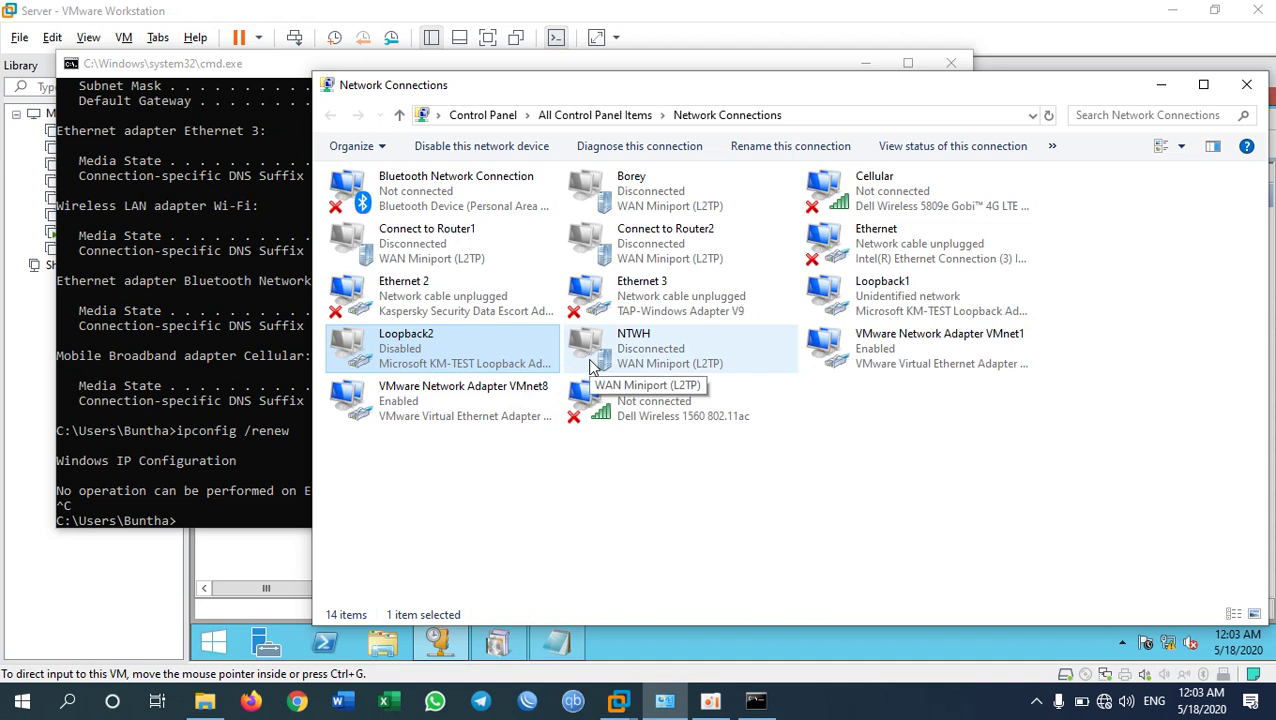
right_click(594, 497)
left_click(647, 574)
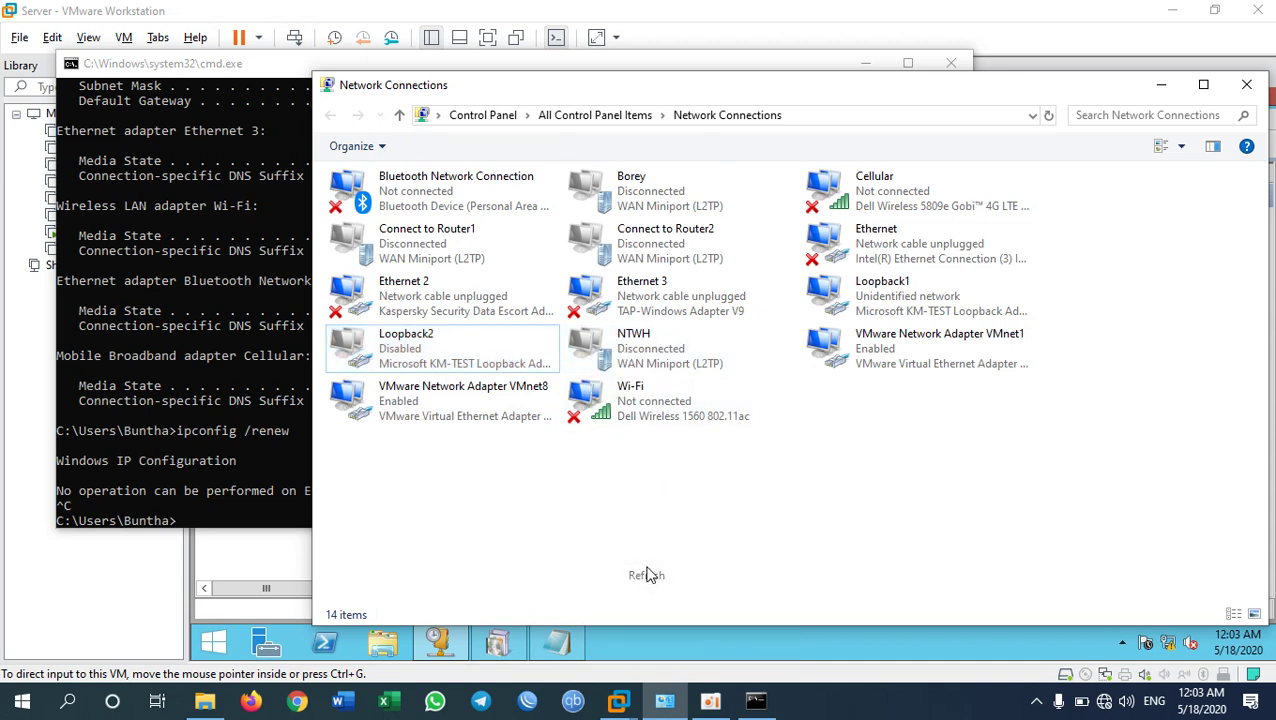
right_click(568, 571)
left_click(561, 443)
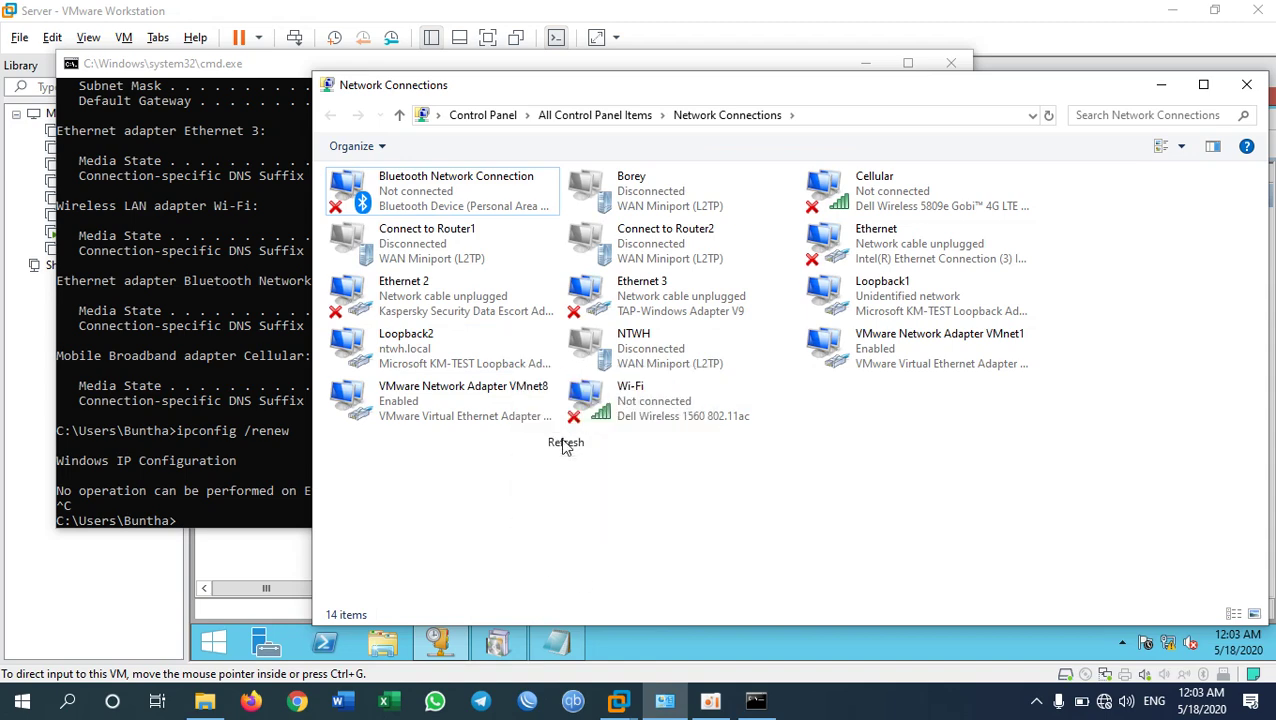
Inspect the IPv4 address and physical address in Loopback2's connection details, and close the details.
right_click(380, 342)
left_click(410, 382)
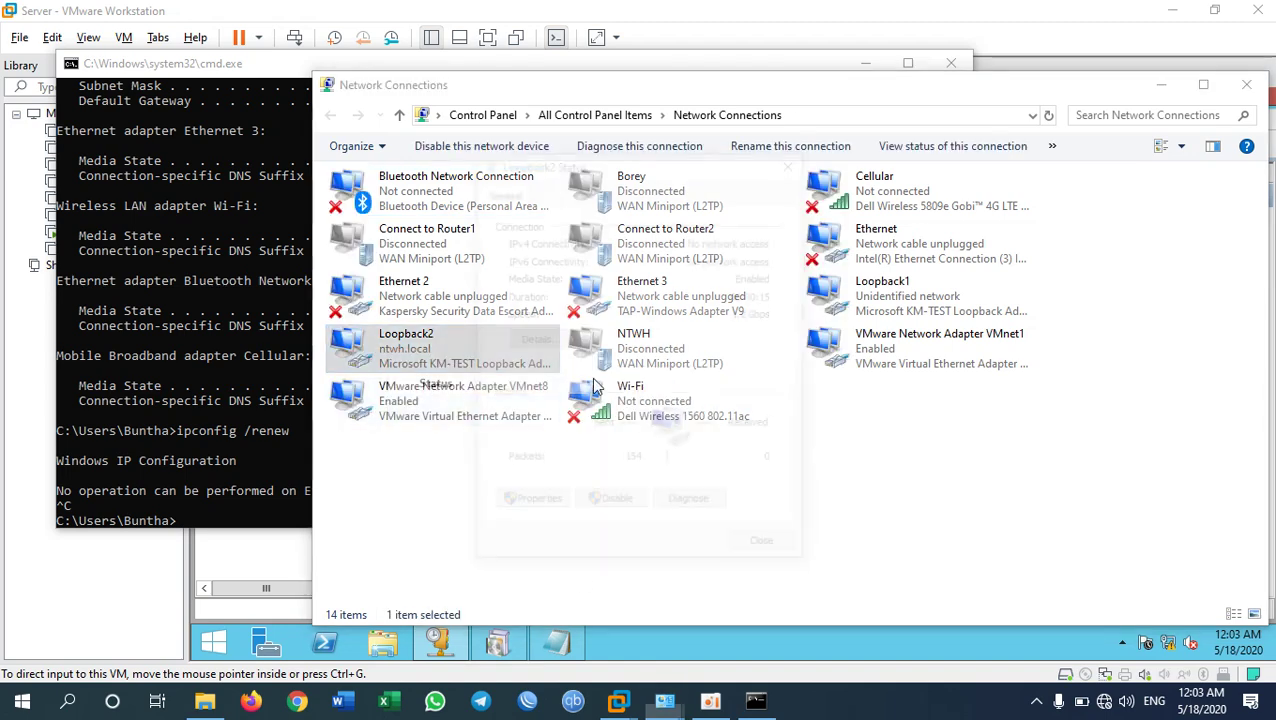
left_click(538, 340)
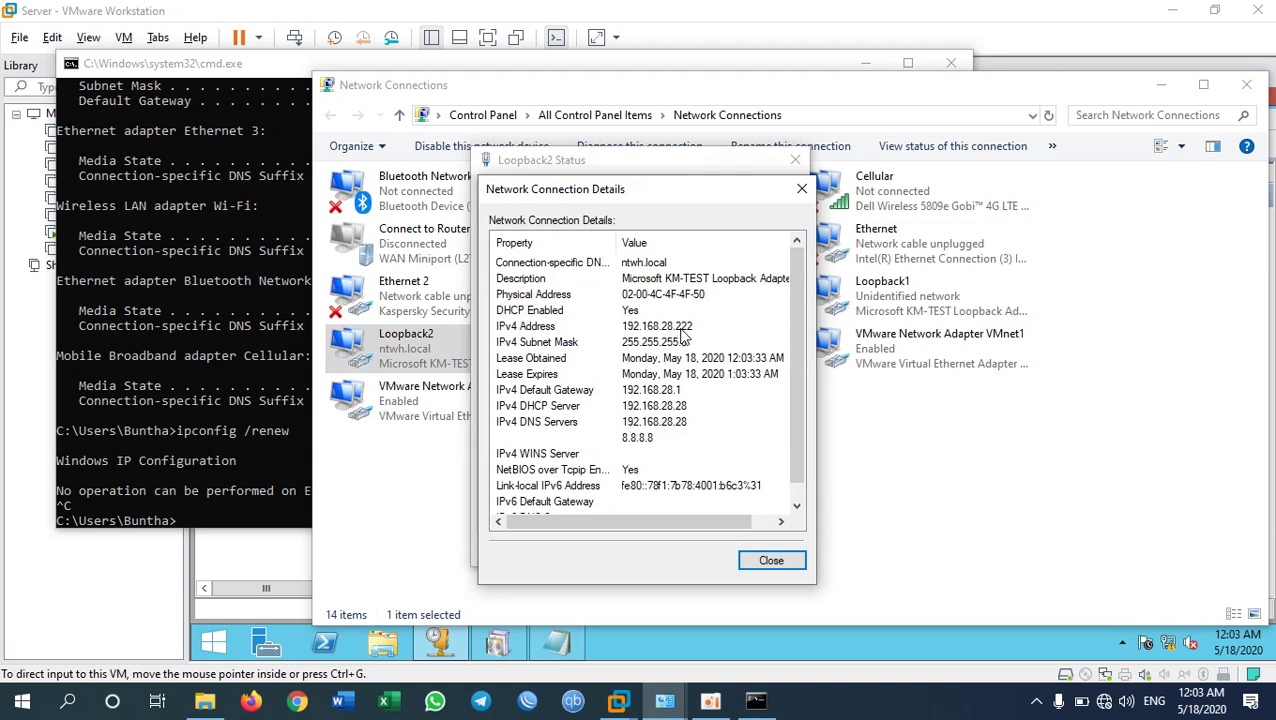
left_click(680, 330)
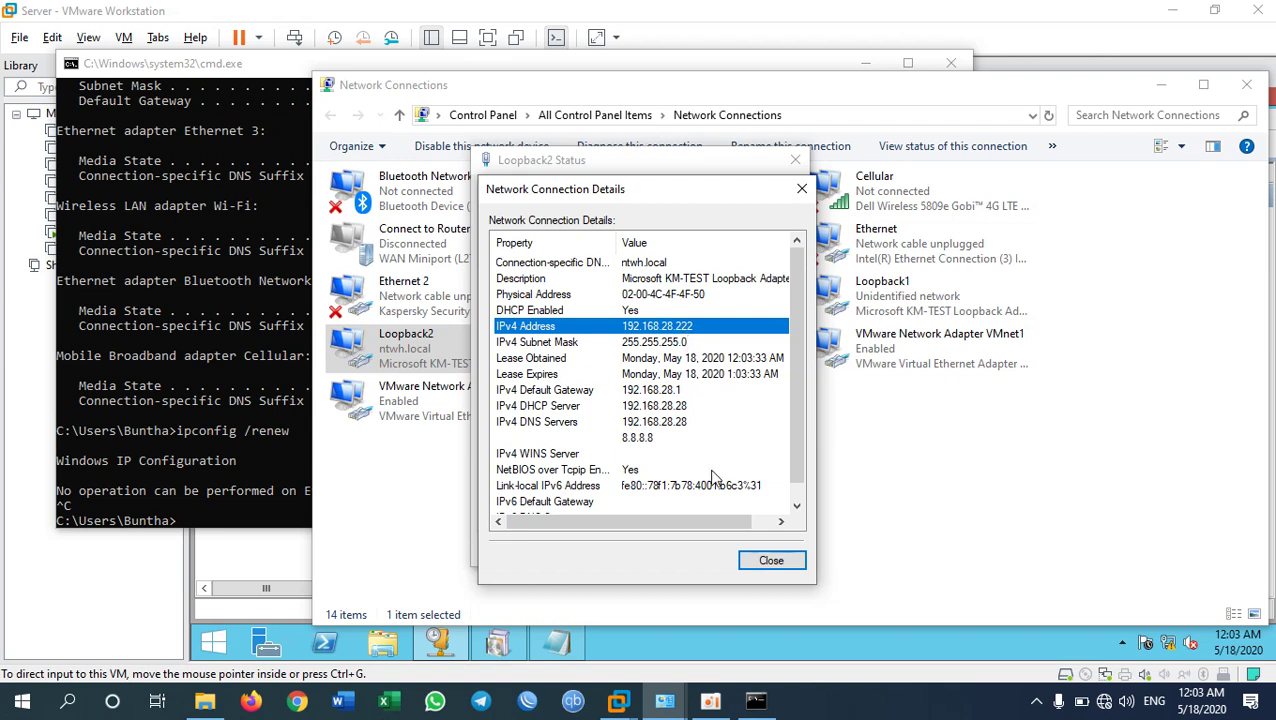
left_click(672, 298)
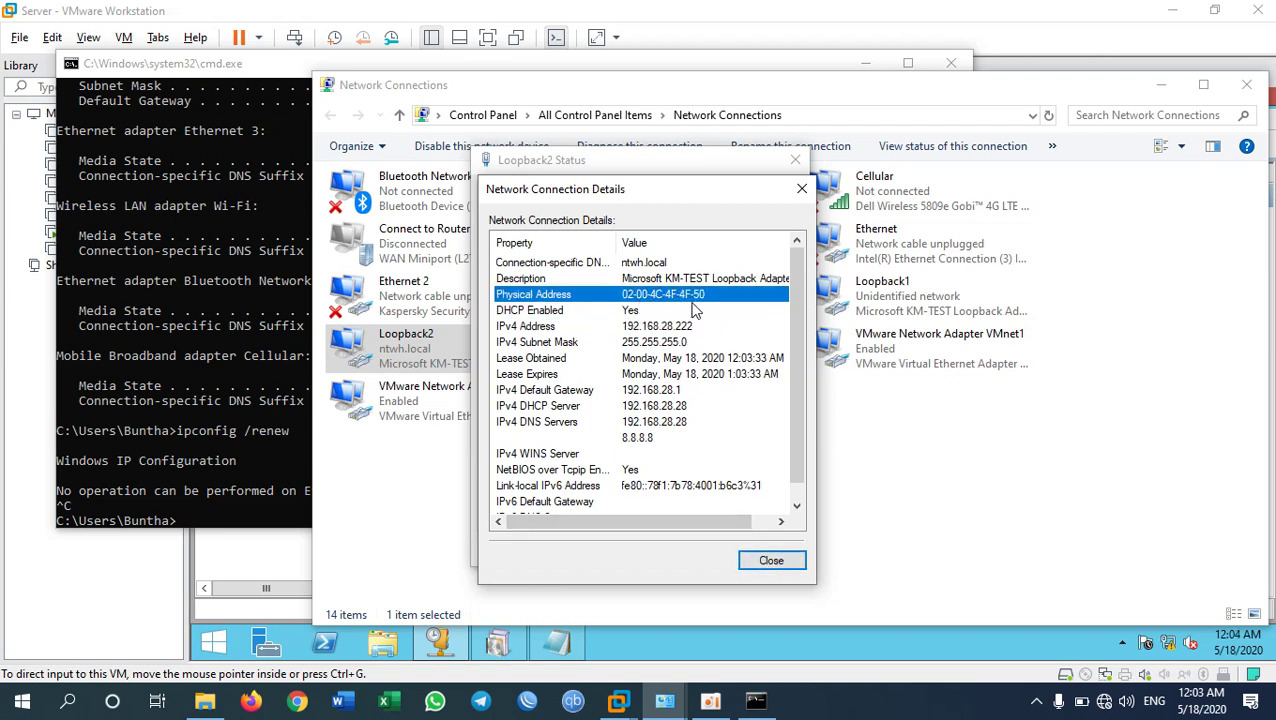
left_click(690, 328)
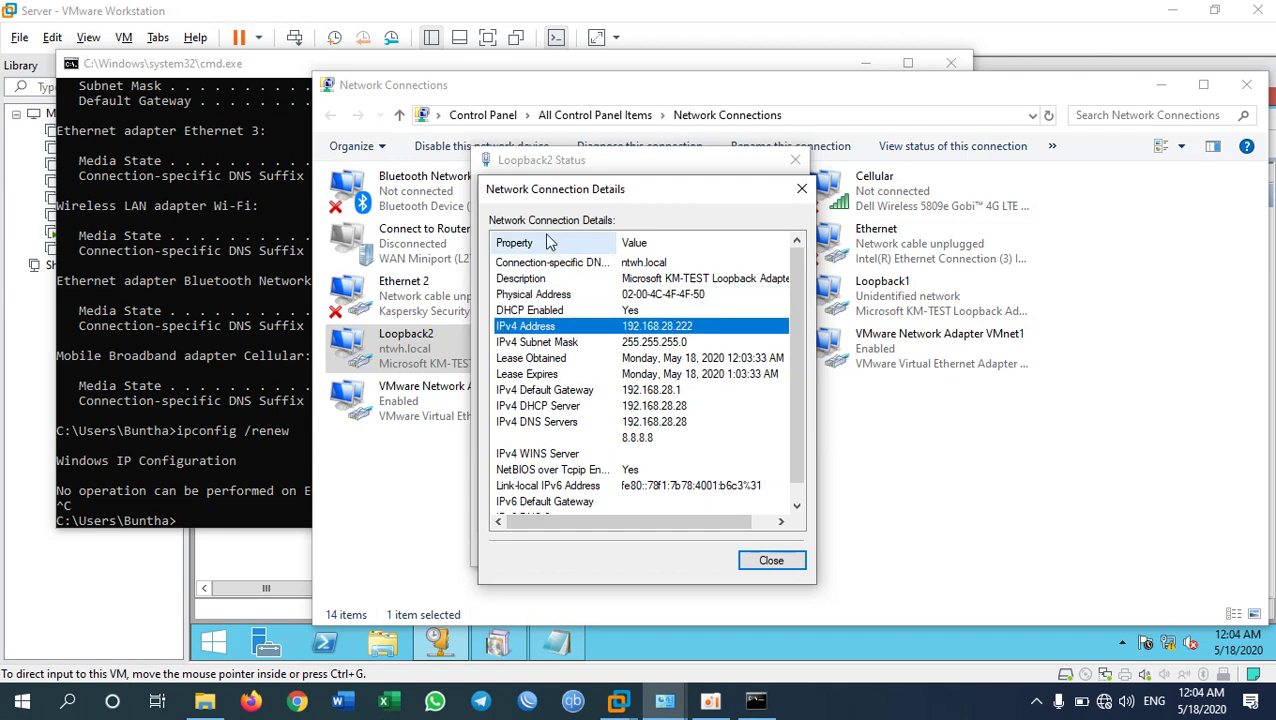
left_click(672, 297)
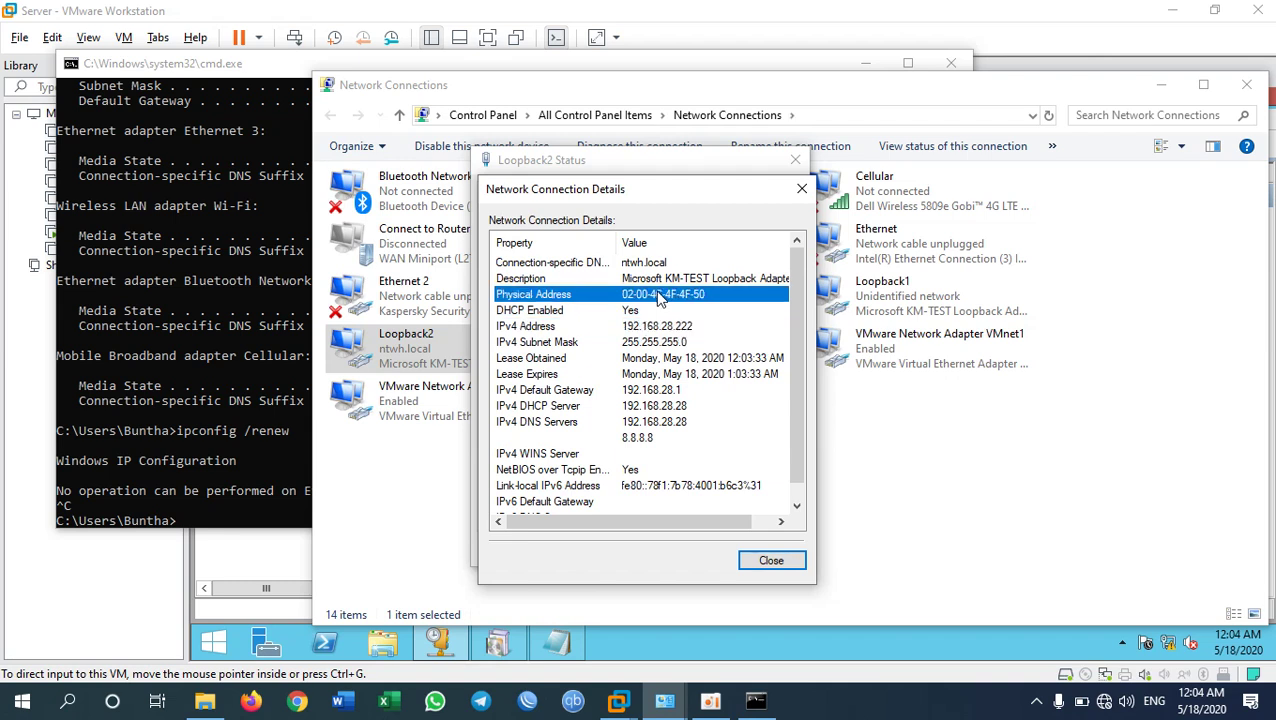
left_click(692, 328)
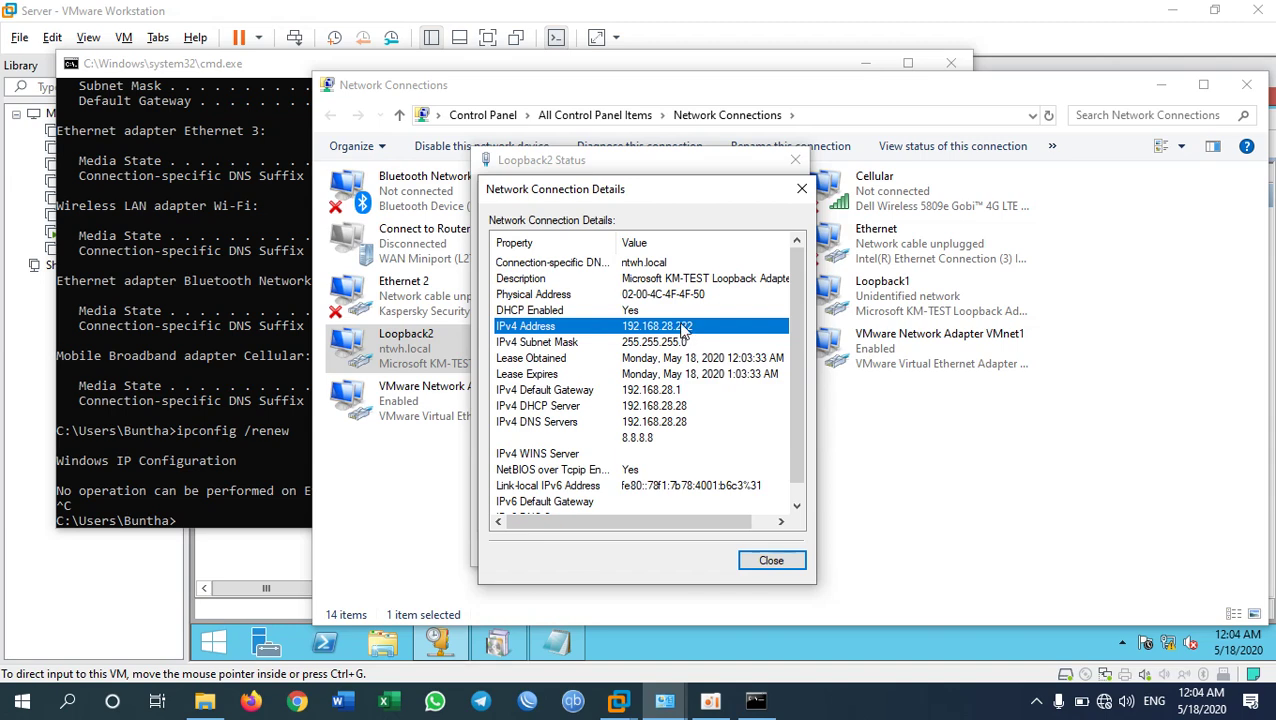
left_click(657, 299)
left_click(756, 564)
Switch to the Server virtual machine and examine both entries in the DHCP scope's Address Leases.
left_click(518, 660)
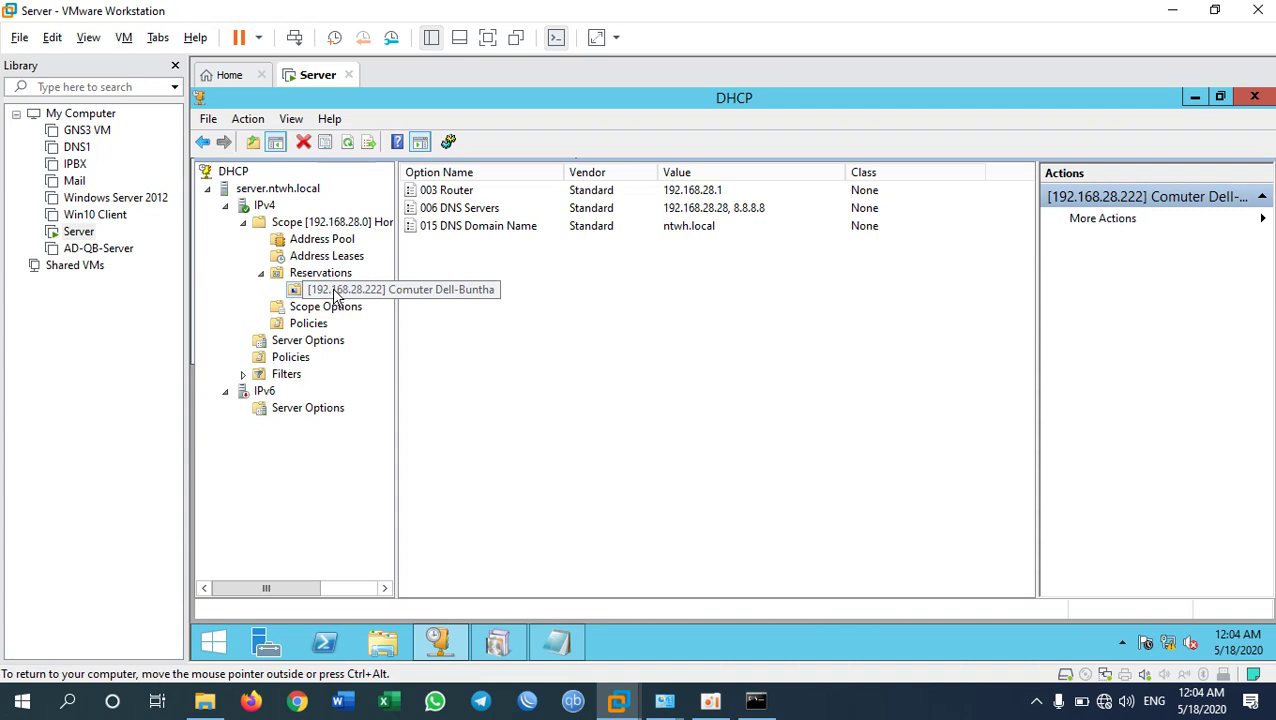
left_click(328, 258)
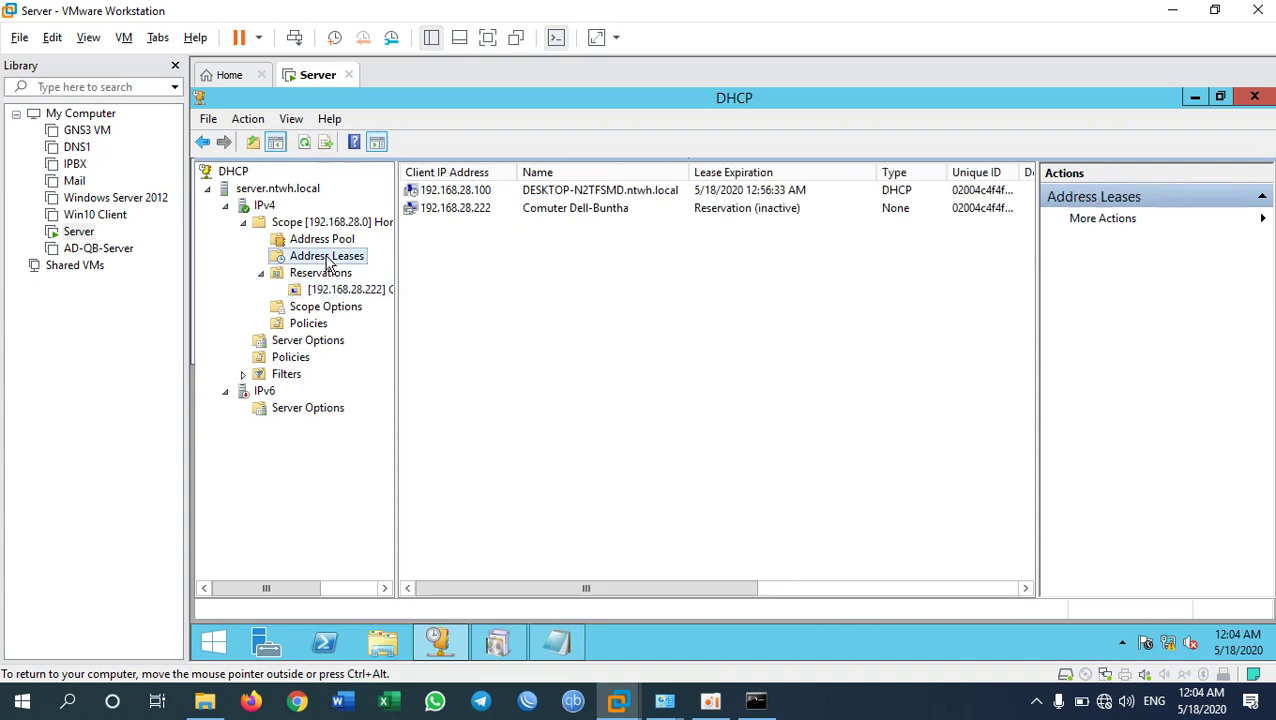
left_click(487, 196)
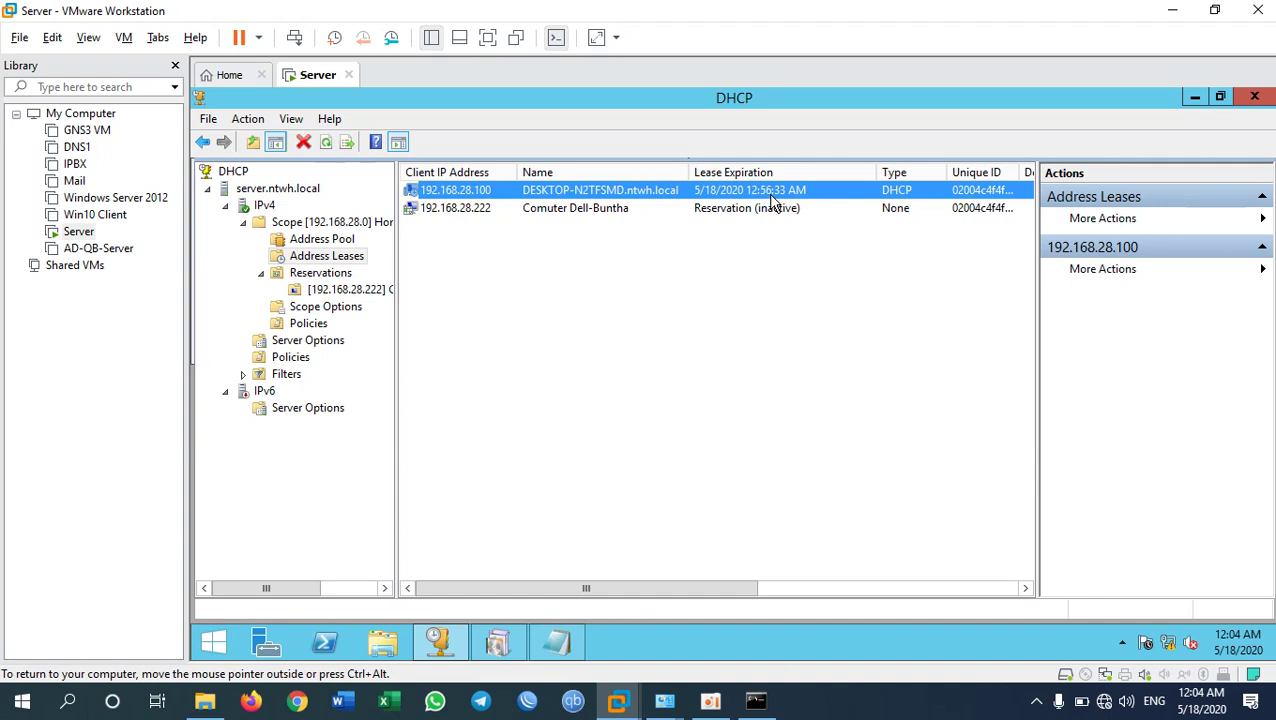
left_click(501, 212)
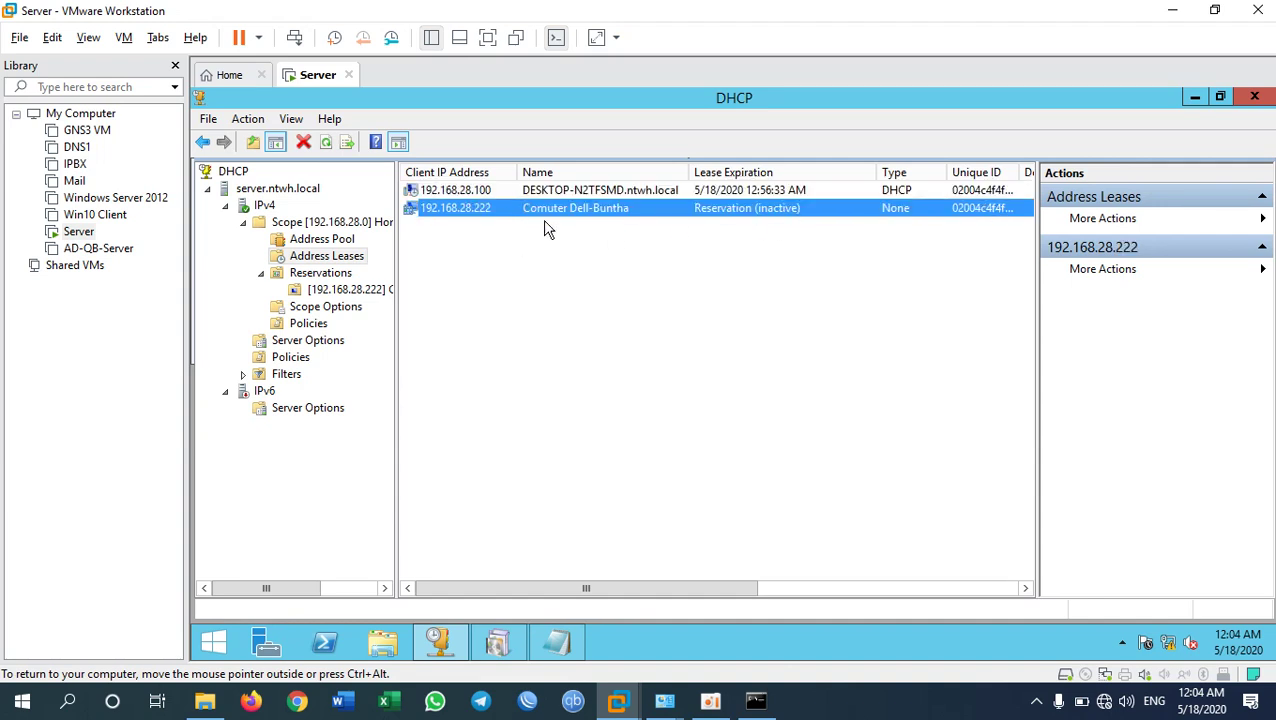
left_click(489, 192)
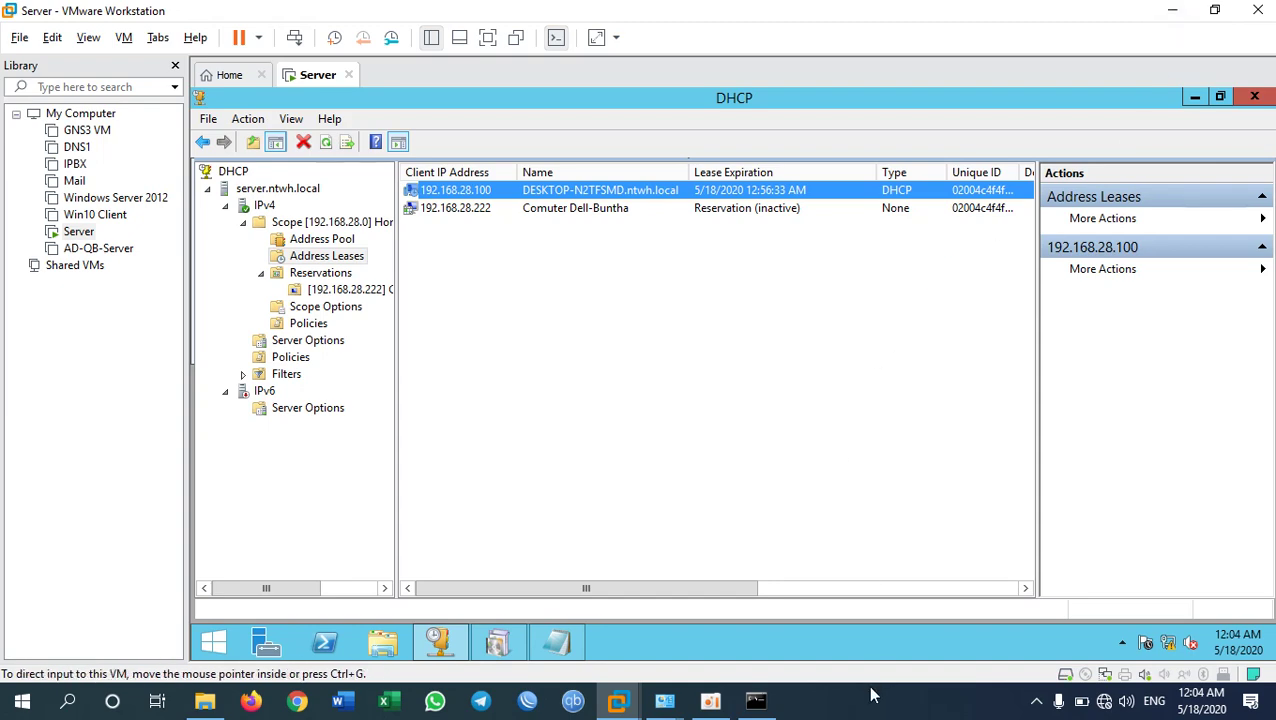
Close the Loopback2 status, minimize all open windows, and refresh the host's desktop.
left_click(1175, 11)
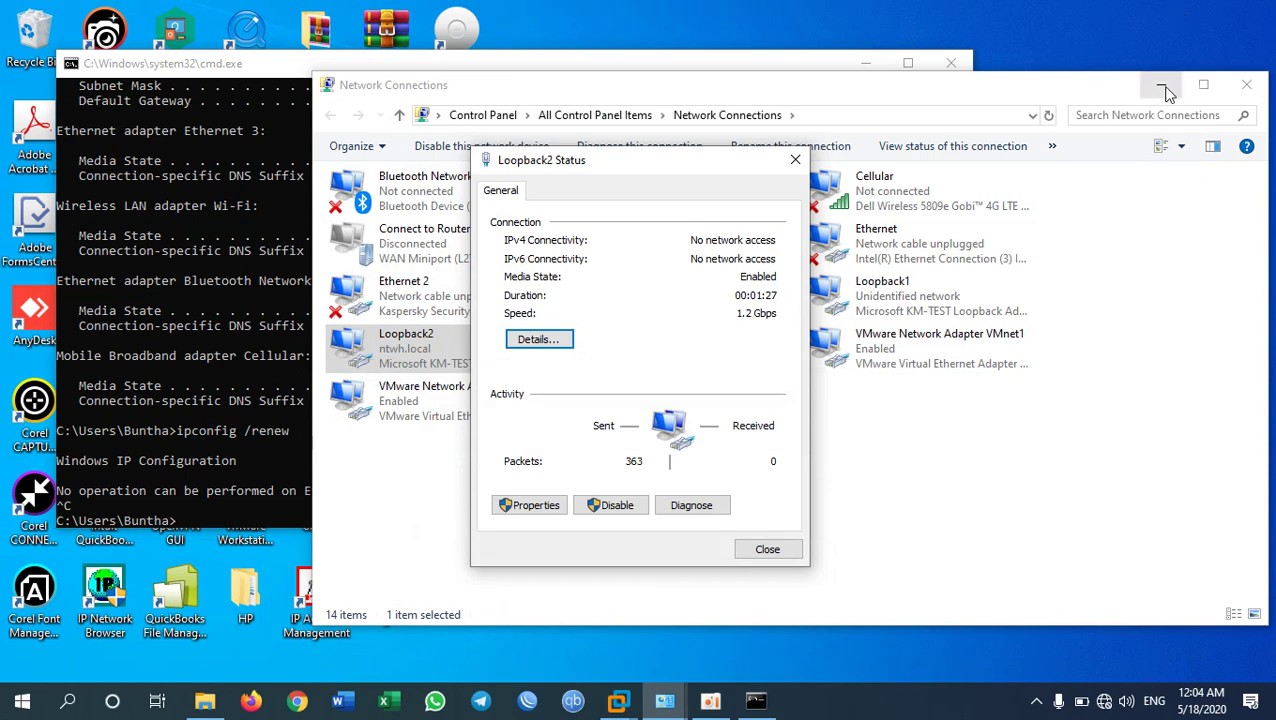
left_click(750, 548)
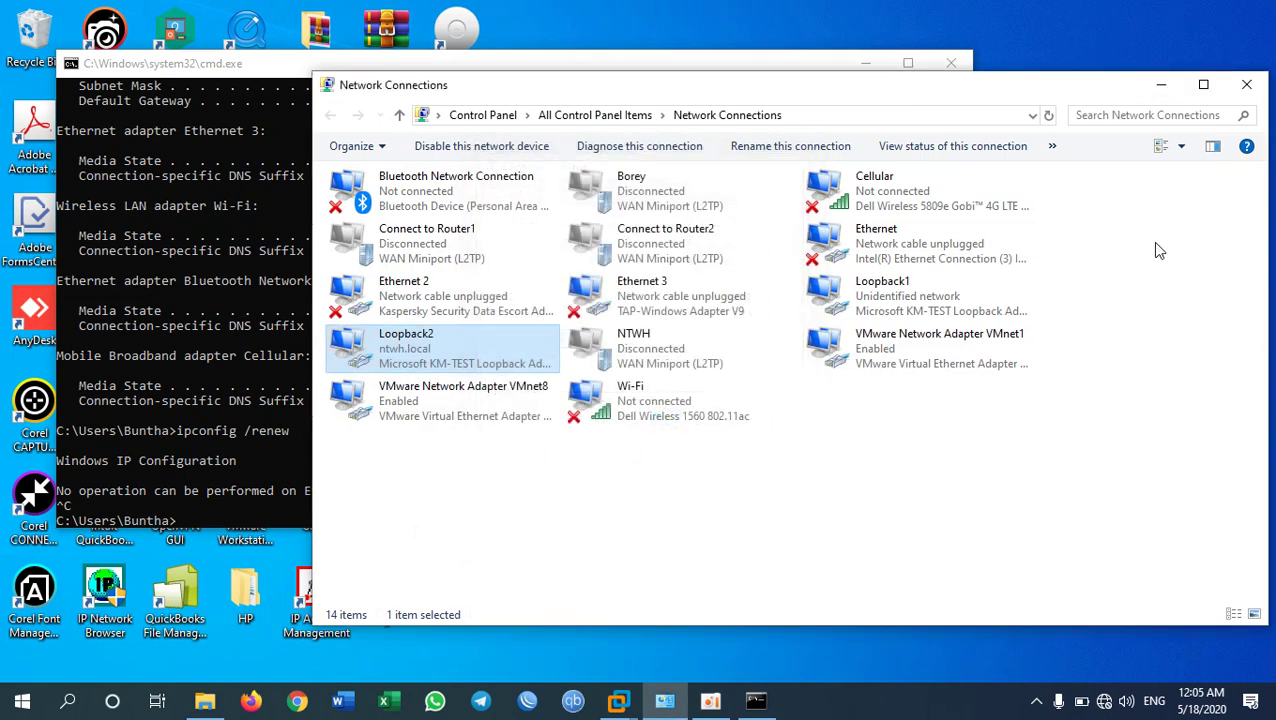
left_click(1158, 88)
left_click(864, 63)
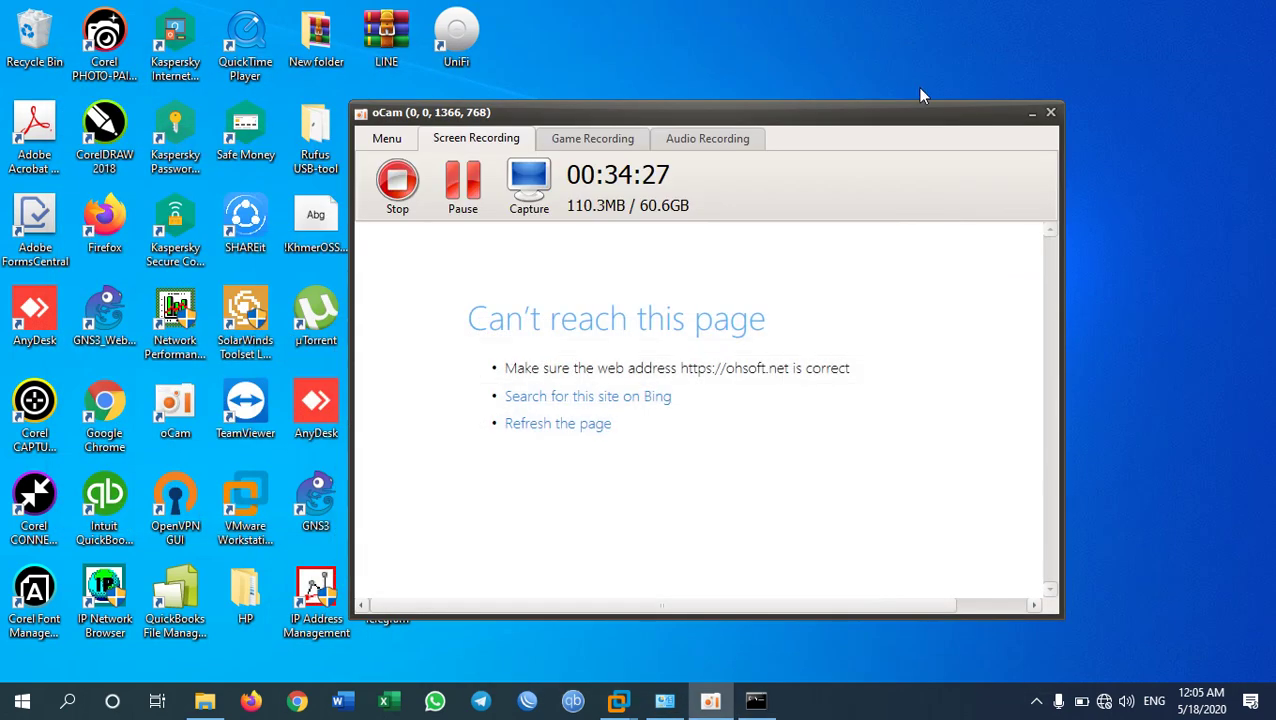
left_click(1031, 114)
right_click(629, 369)
left_click(686, 428)
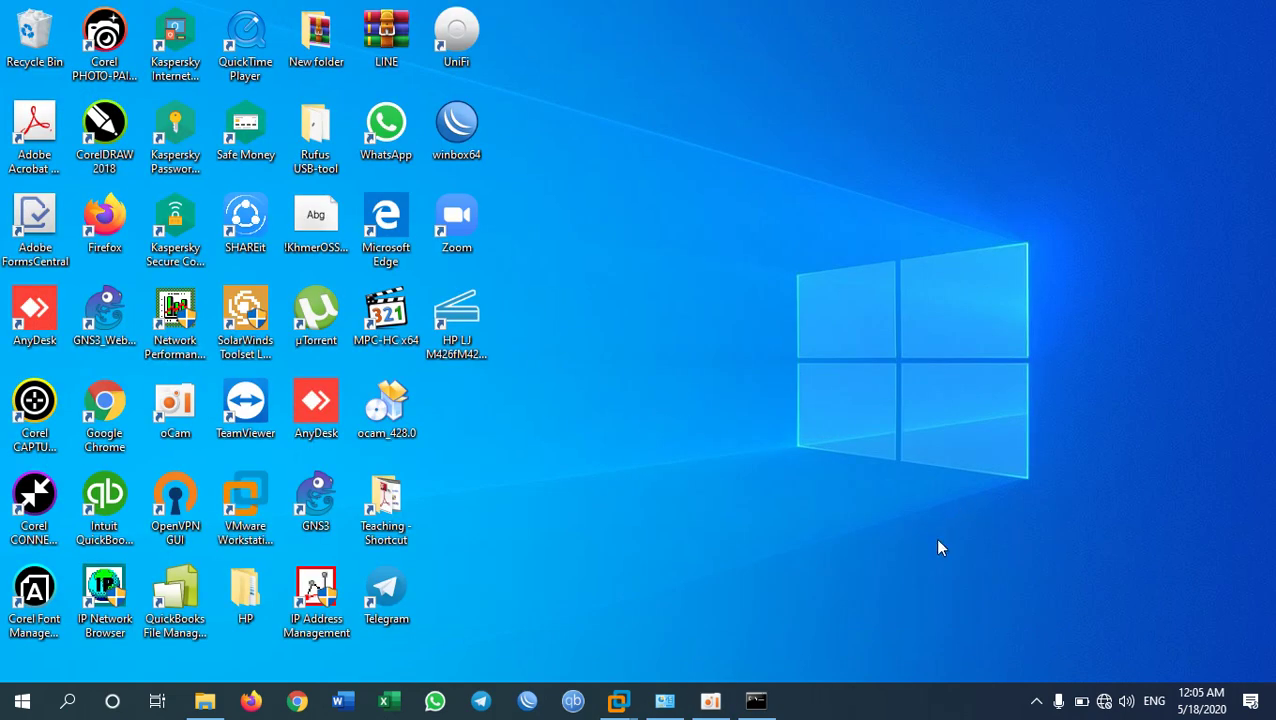